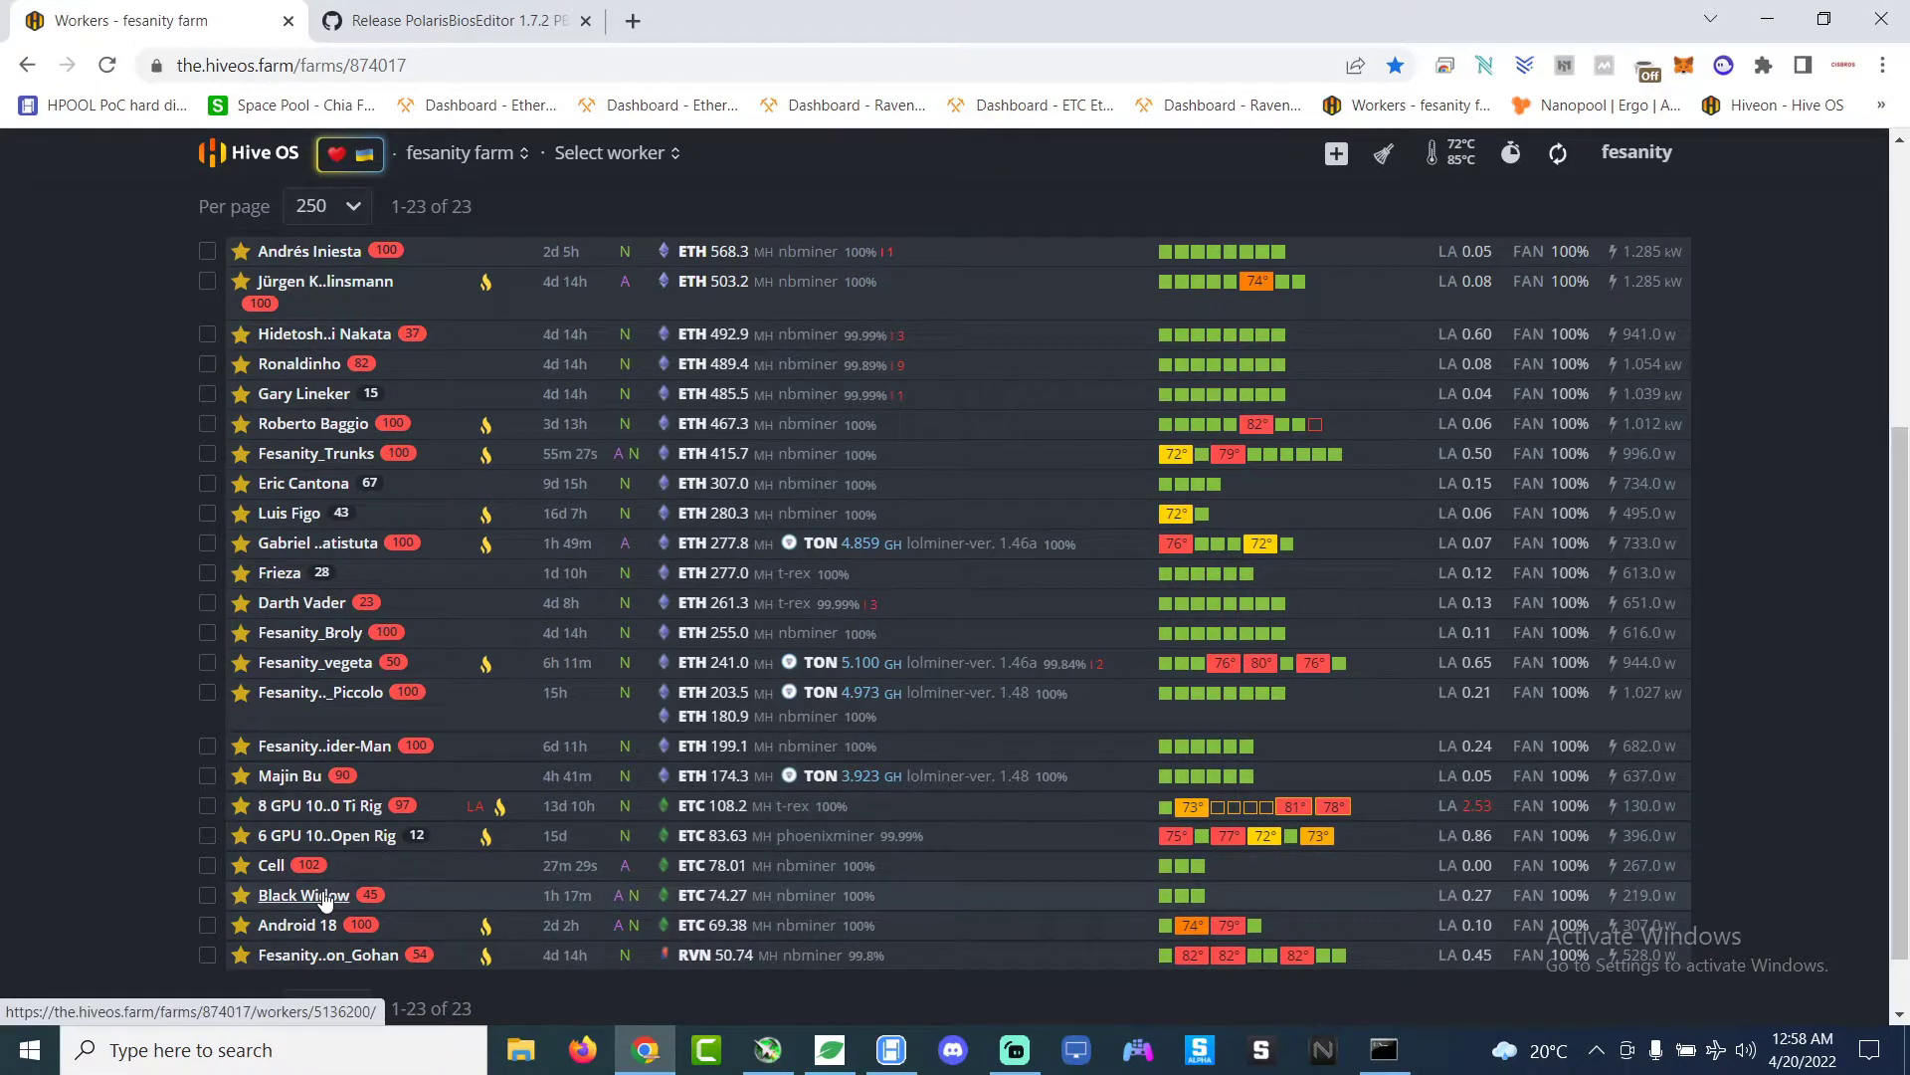
# Step: Open the Cell rig's overview: three RX 570s at 29.59, 23.70 and 24.70 MH, 77.99 MH total
pyautogui.click(265, 872)
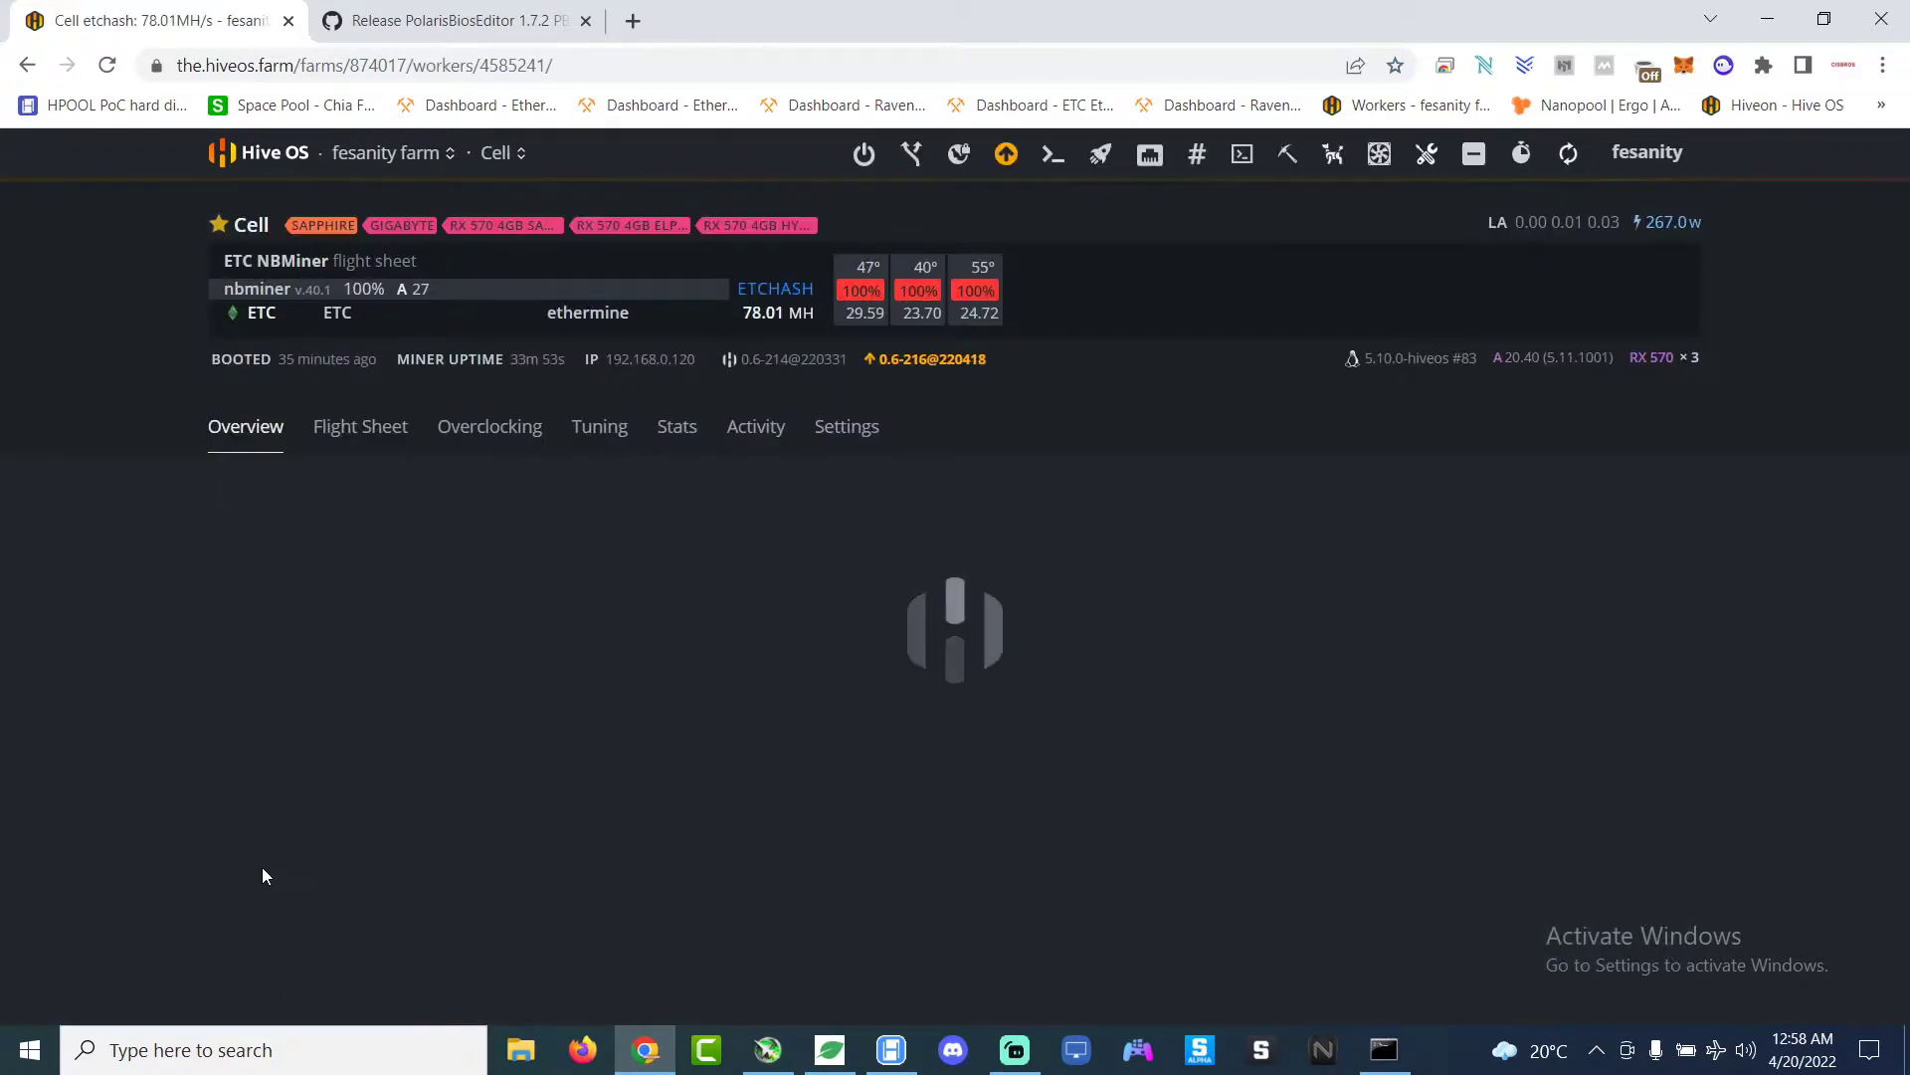
pyautogui.scroll(-1, 820, 750)
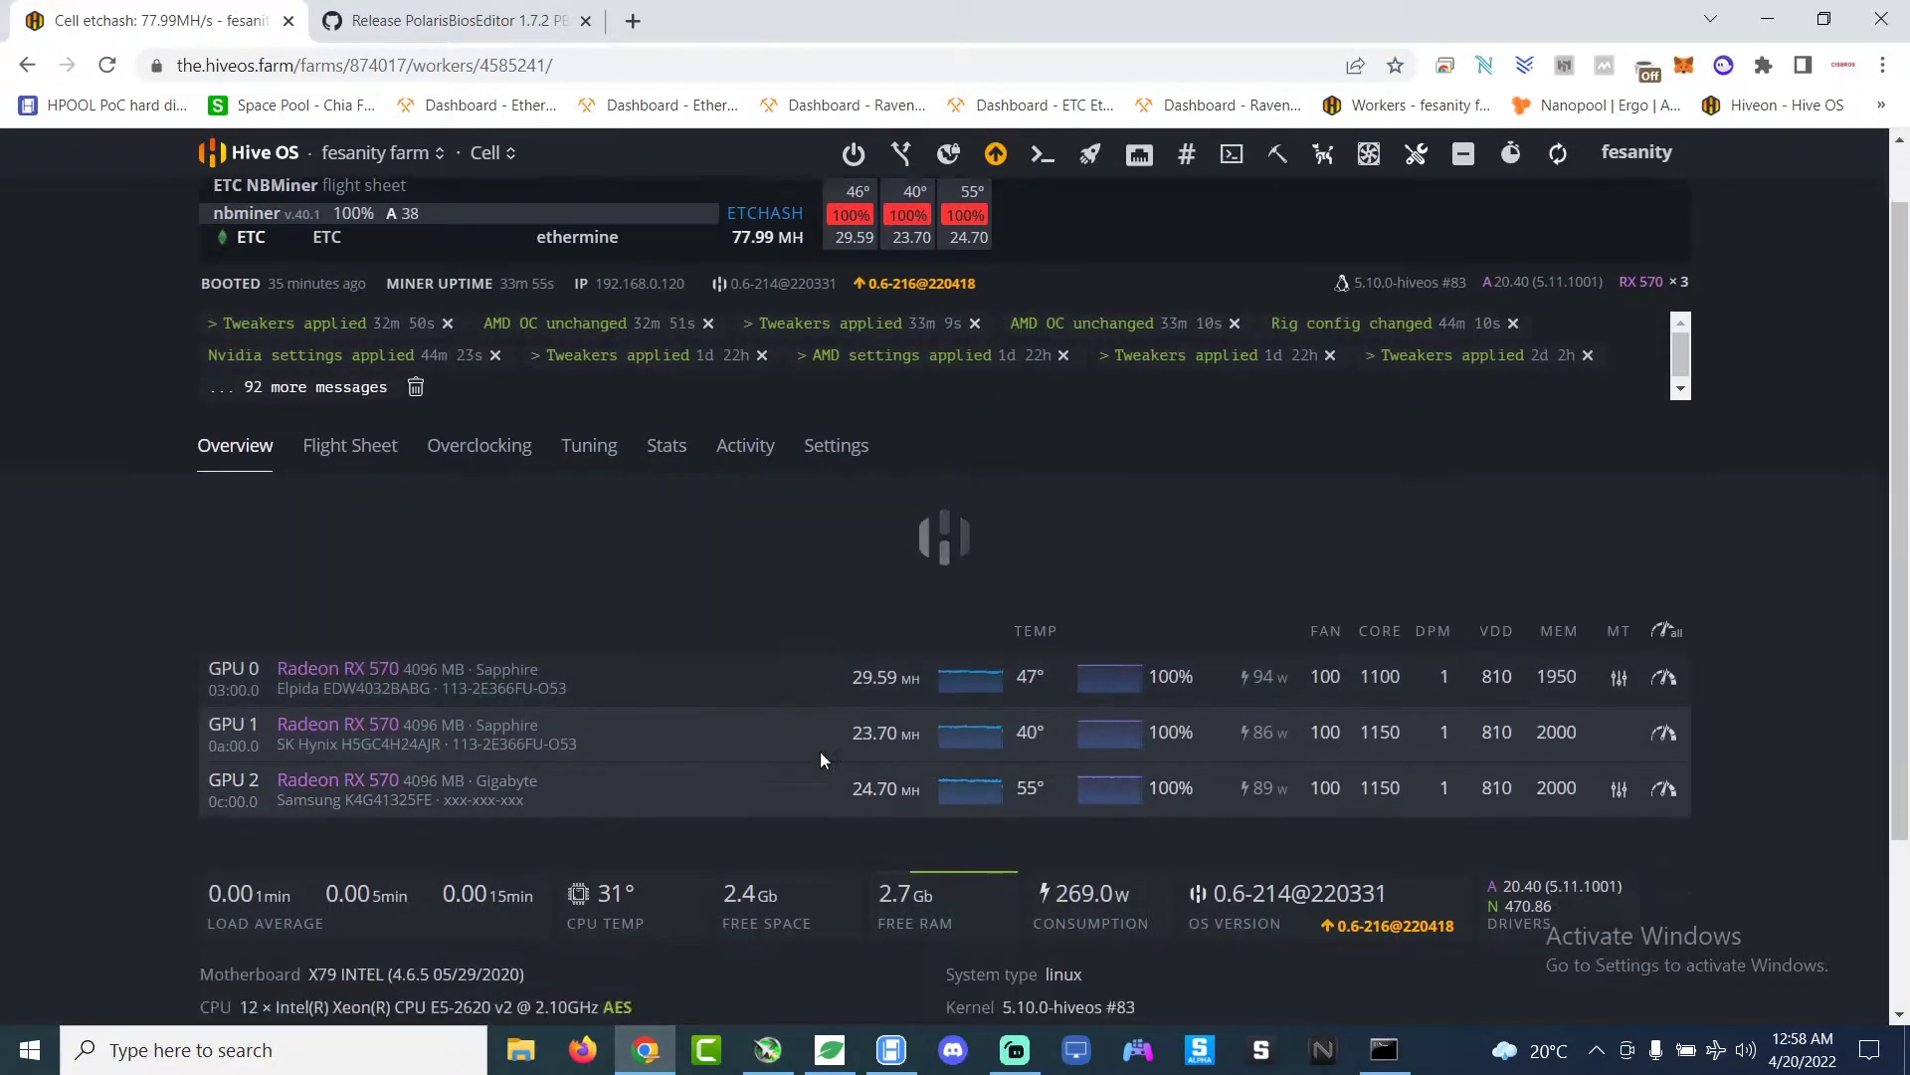
pyautogui.scroll(1, 820, 750)
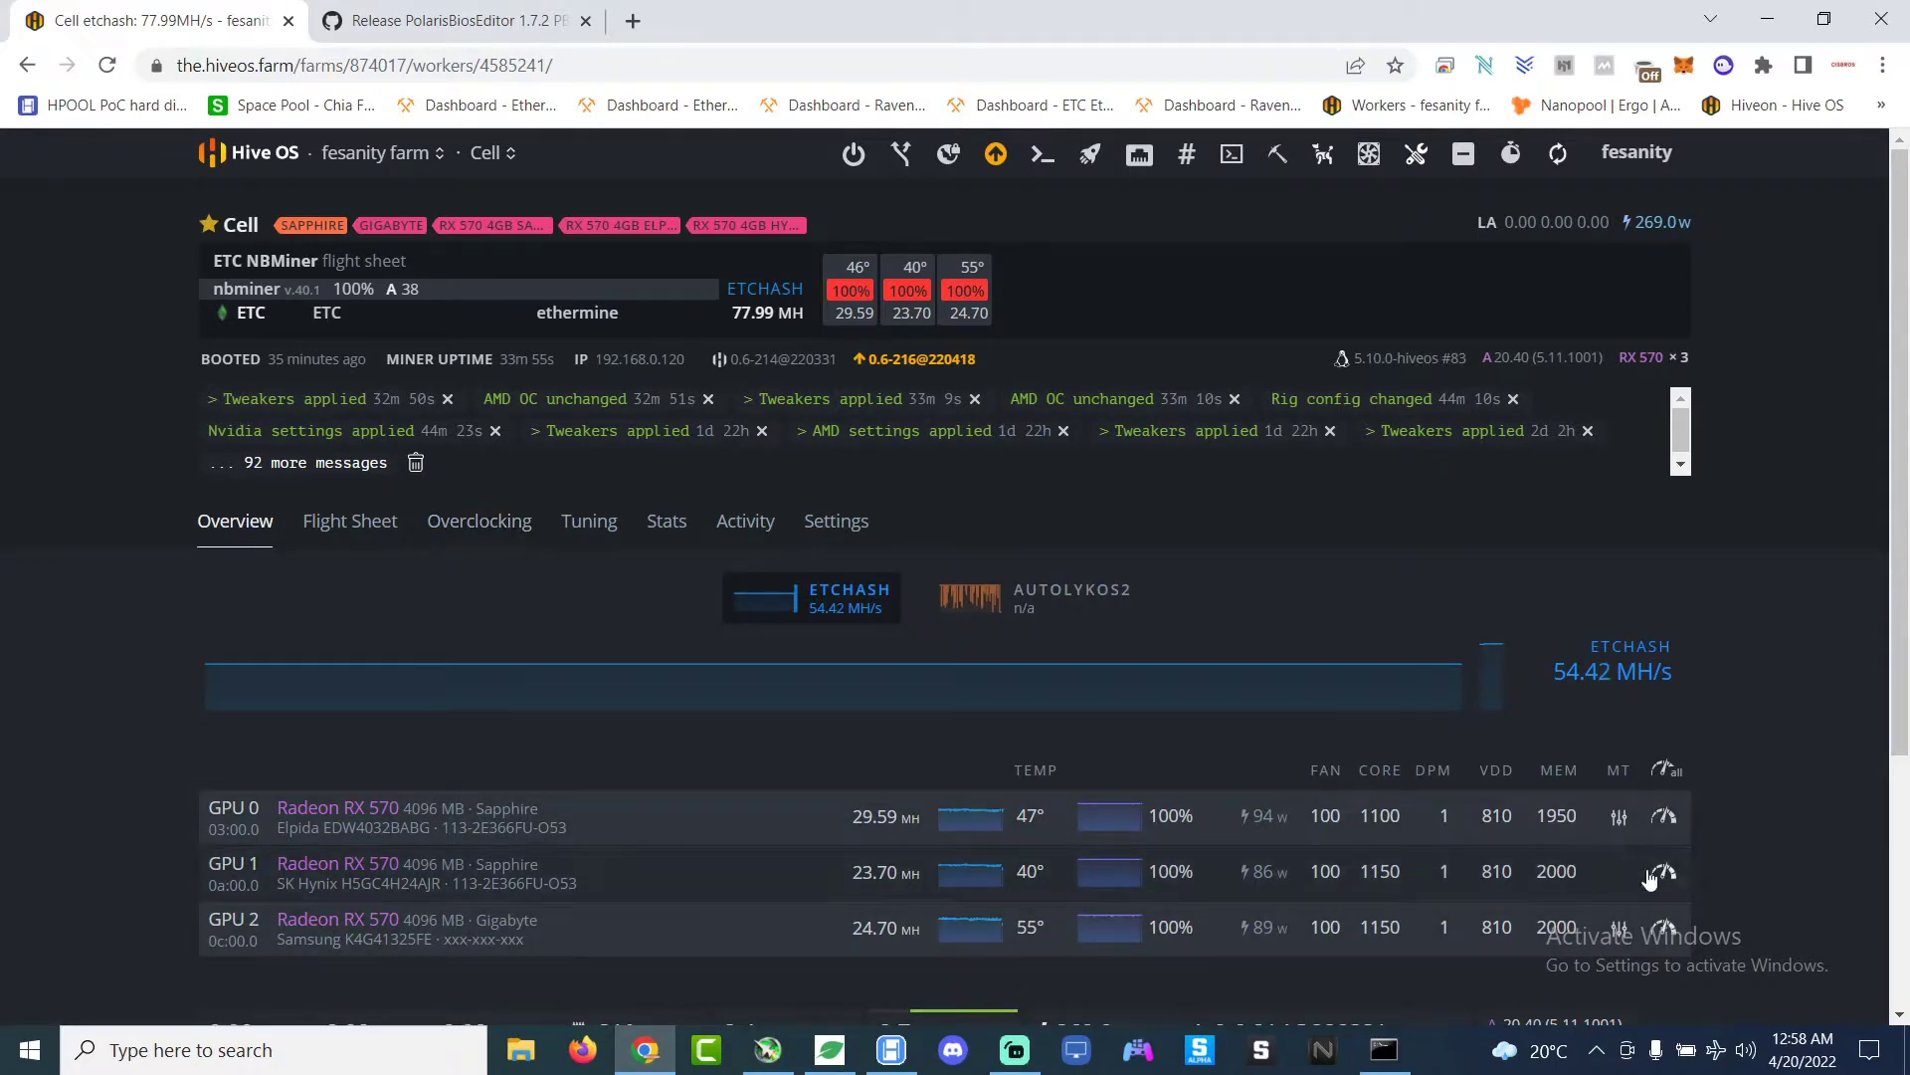
# Step: From the Overclocking tab, download GPU 1's (SK Hynix RX 570) VBIOS as a .rom file
pyautogui.click(473, 545)
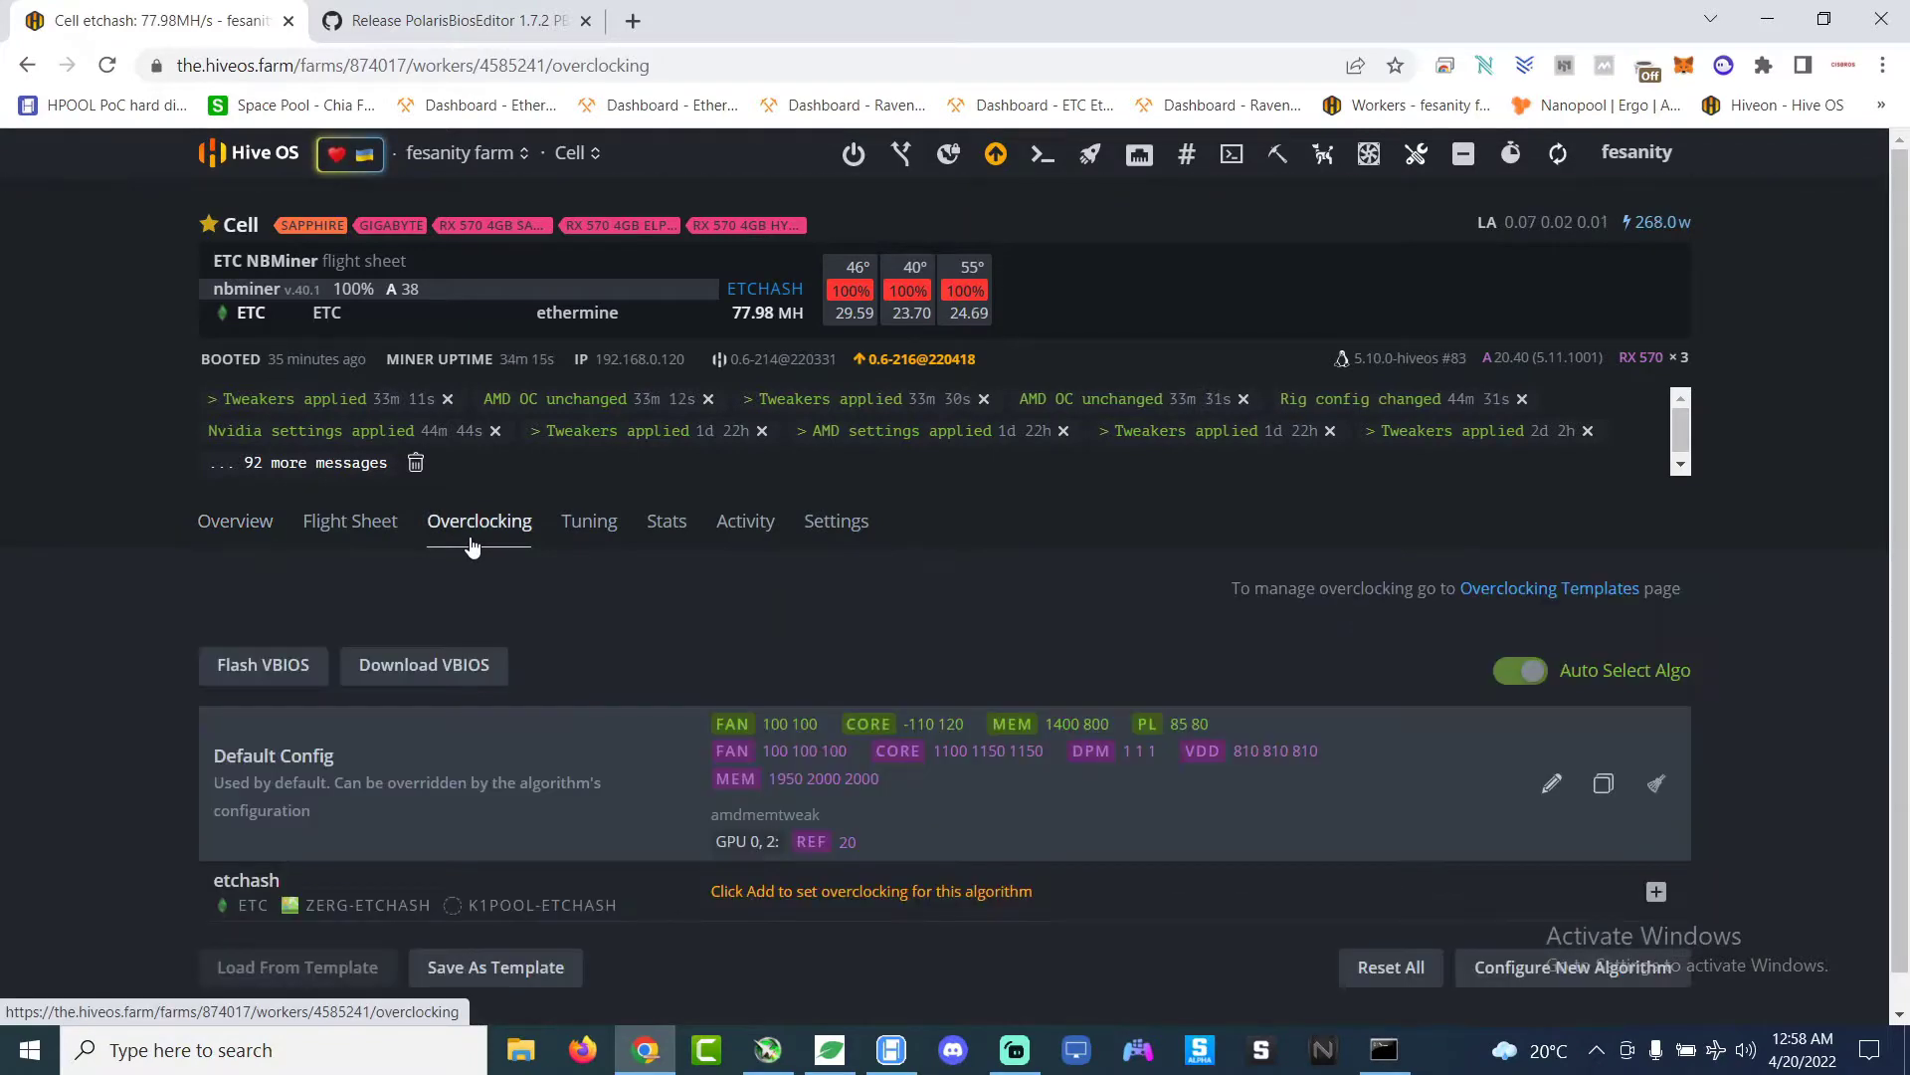
pyautogui.scroll(-1, 498, 597)
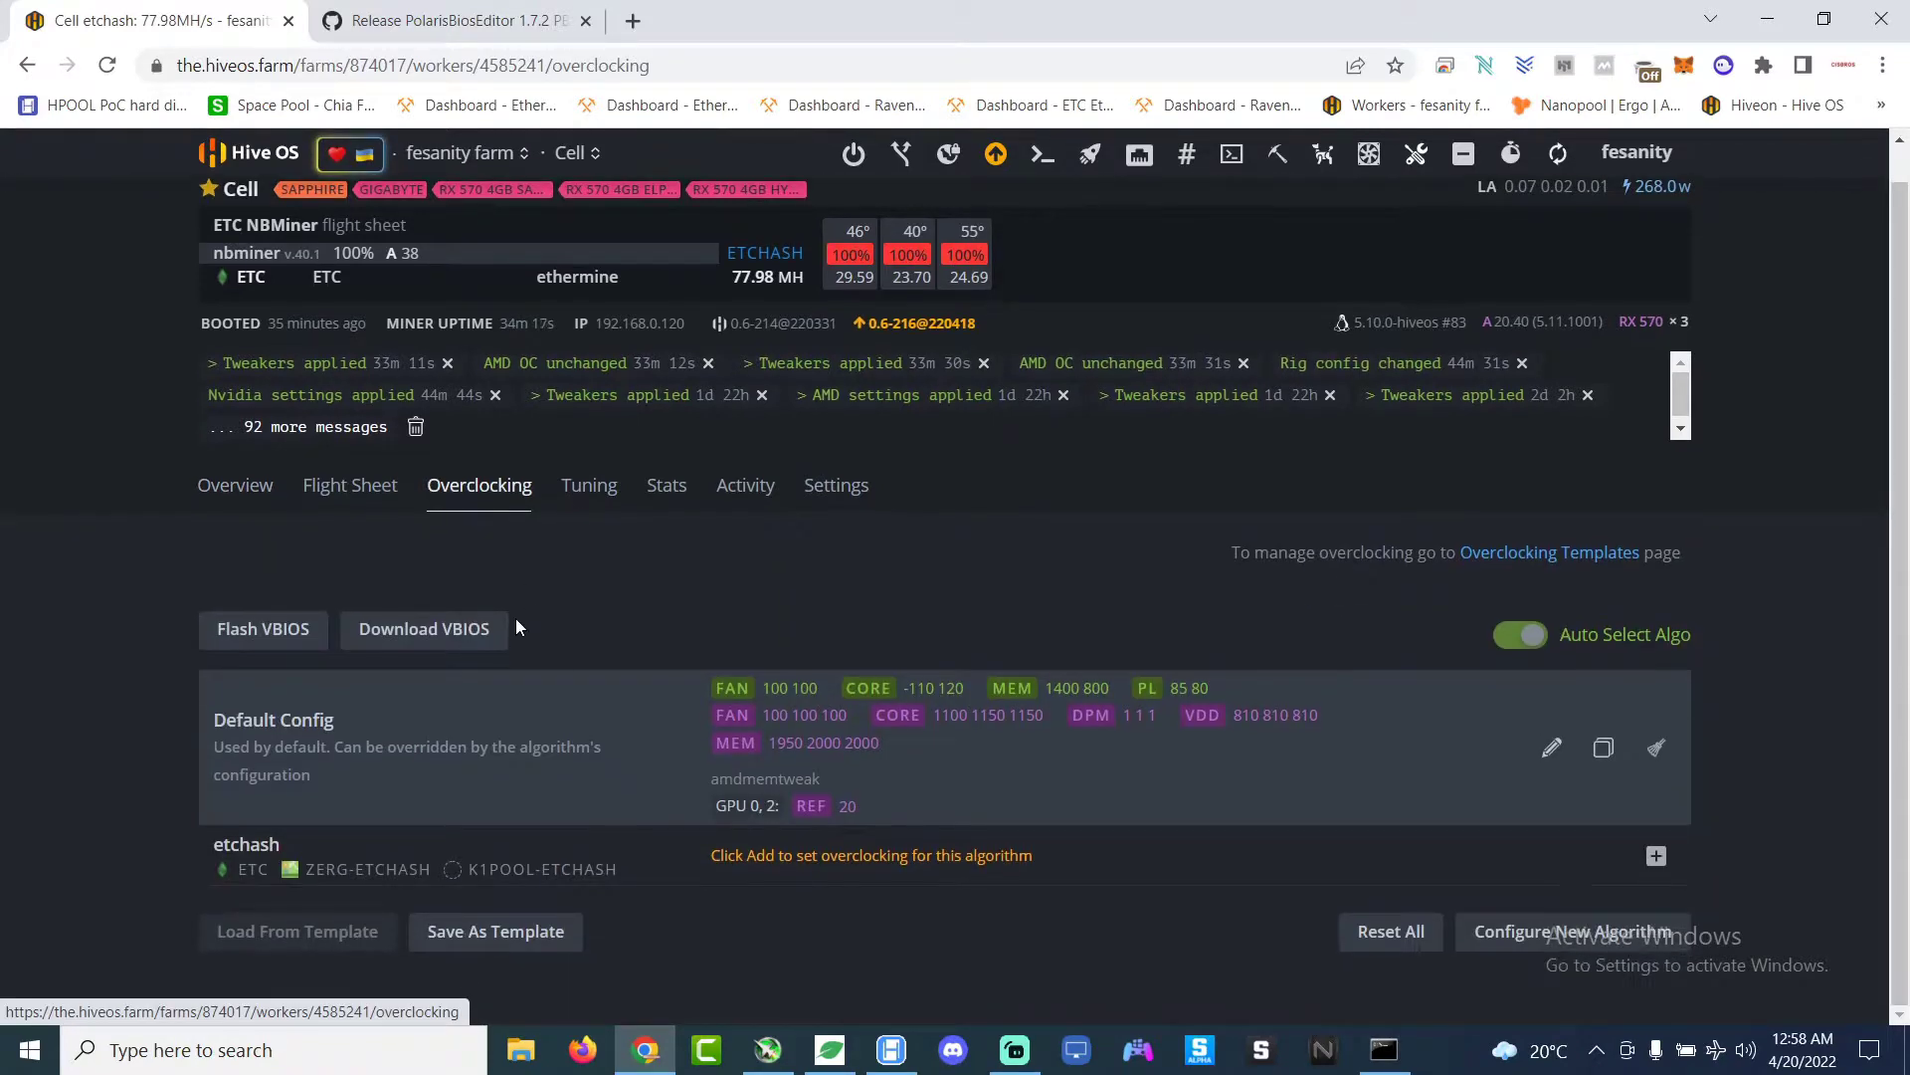
pyautogui.click(484, 631)
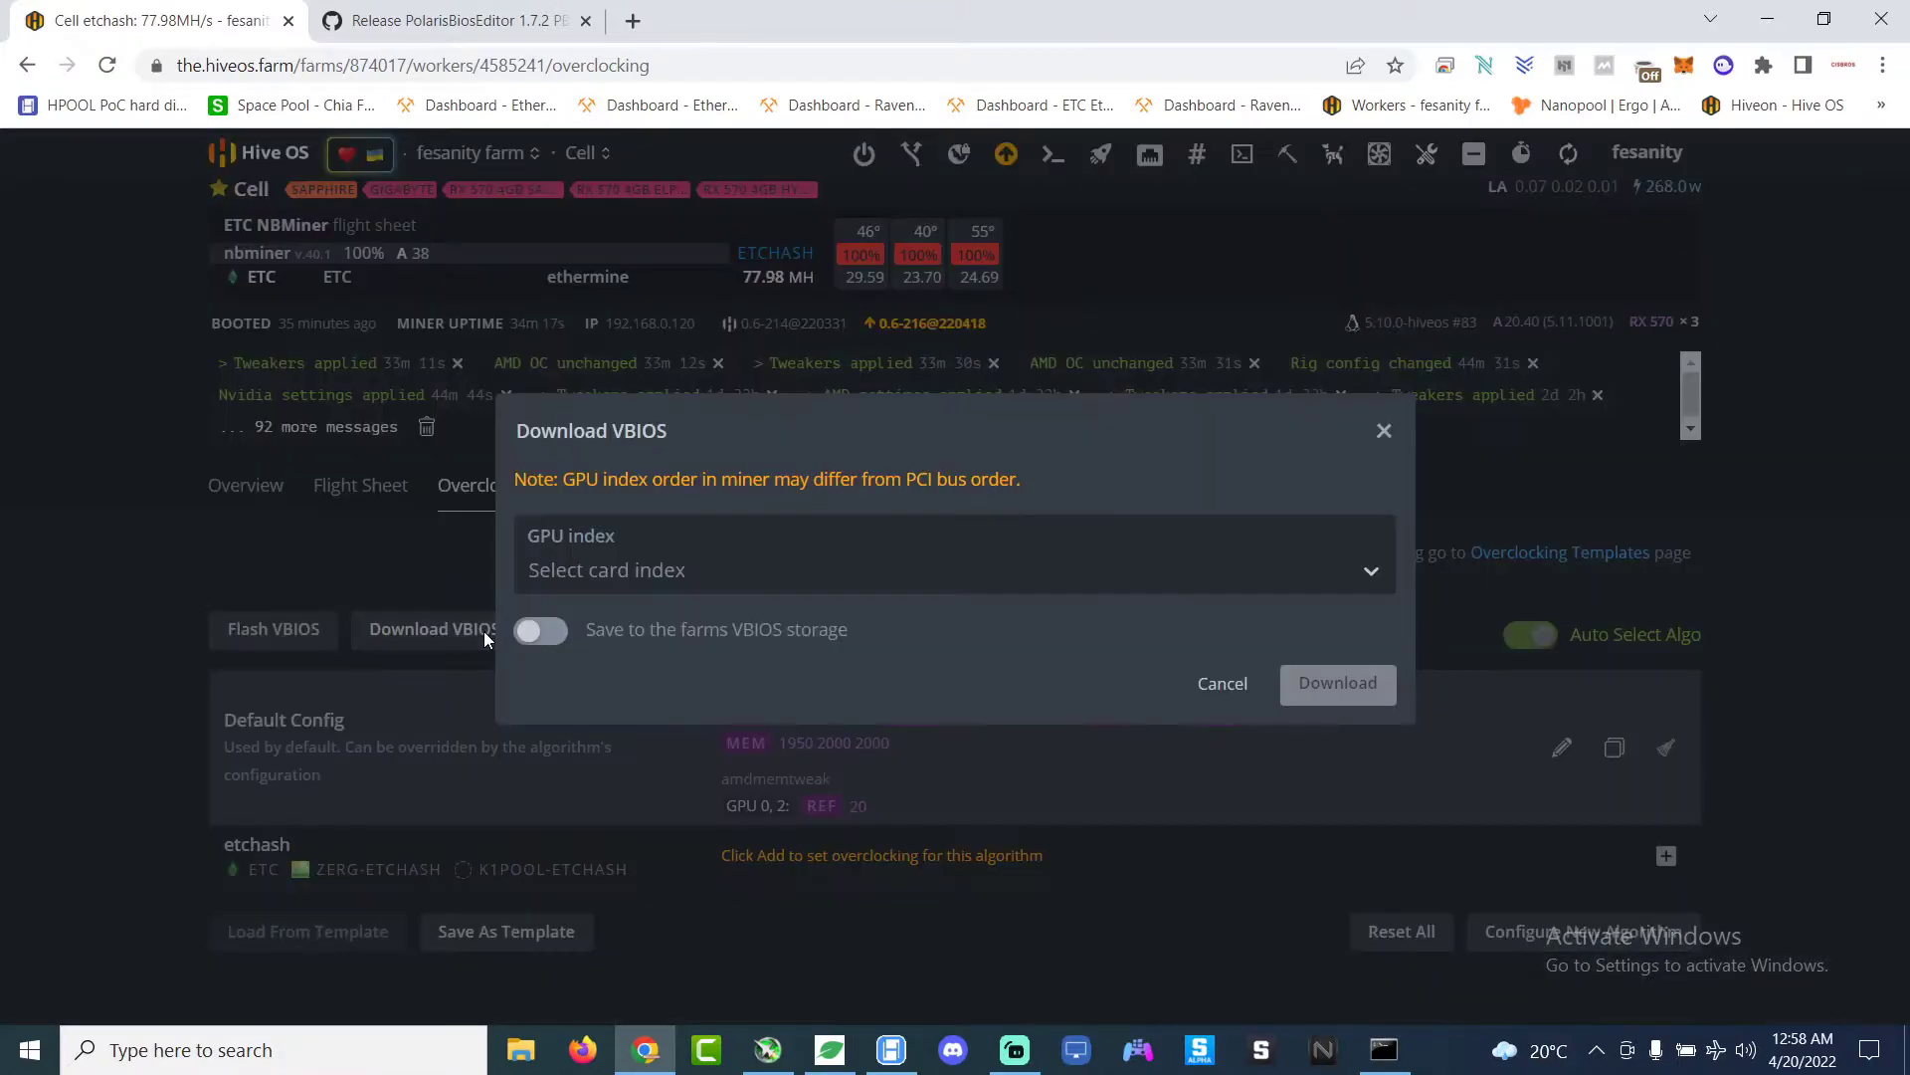
pyautogui.click(784, 577)
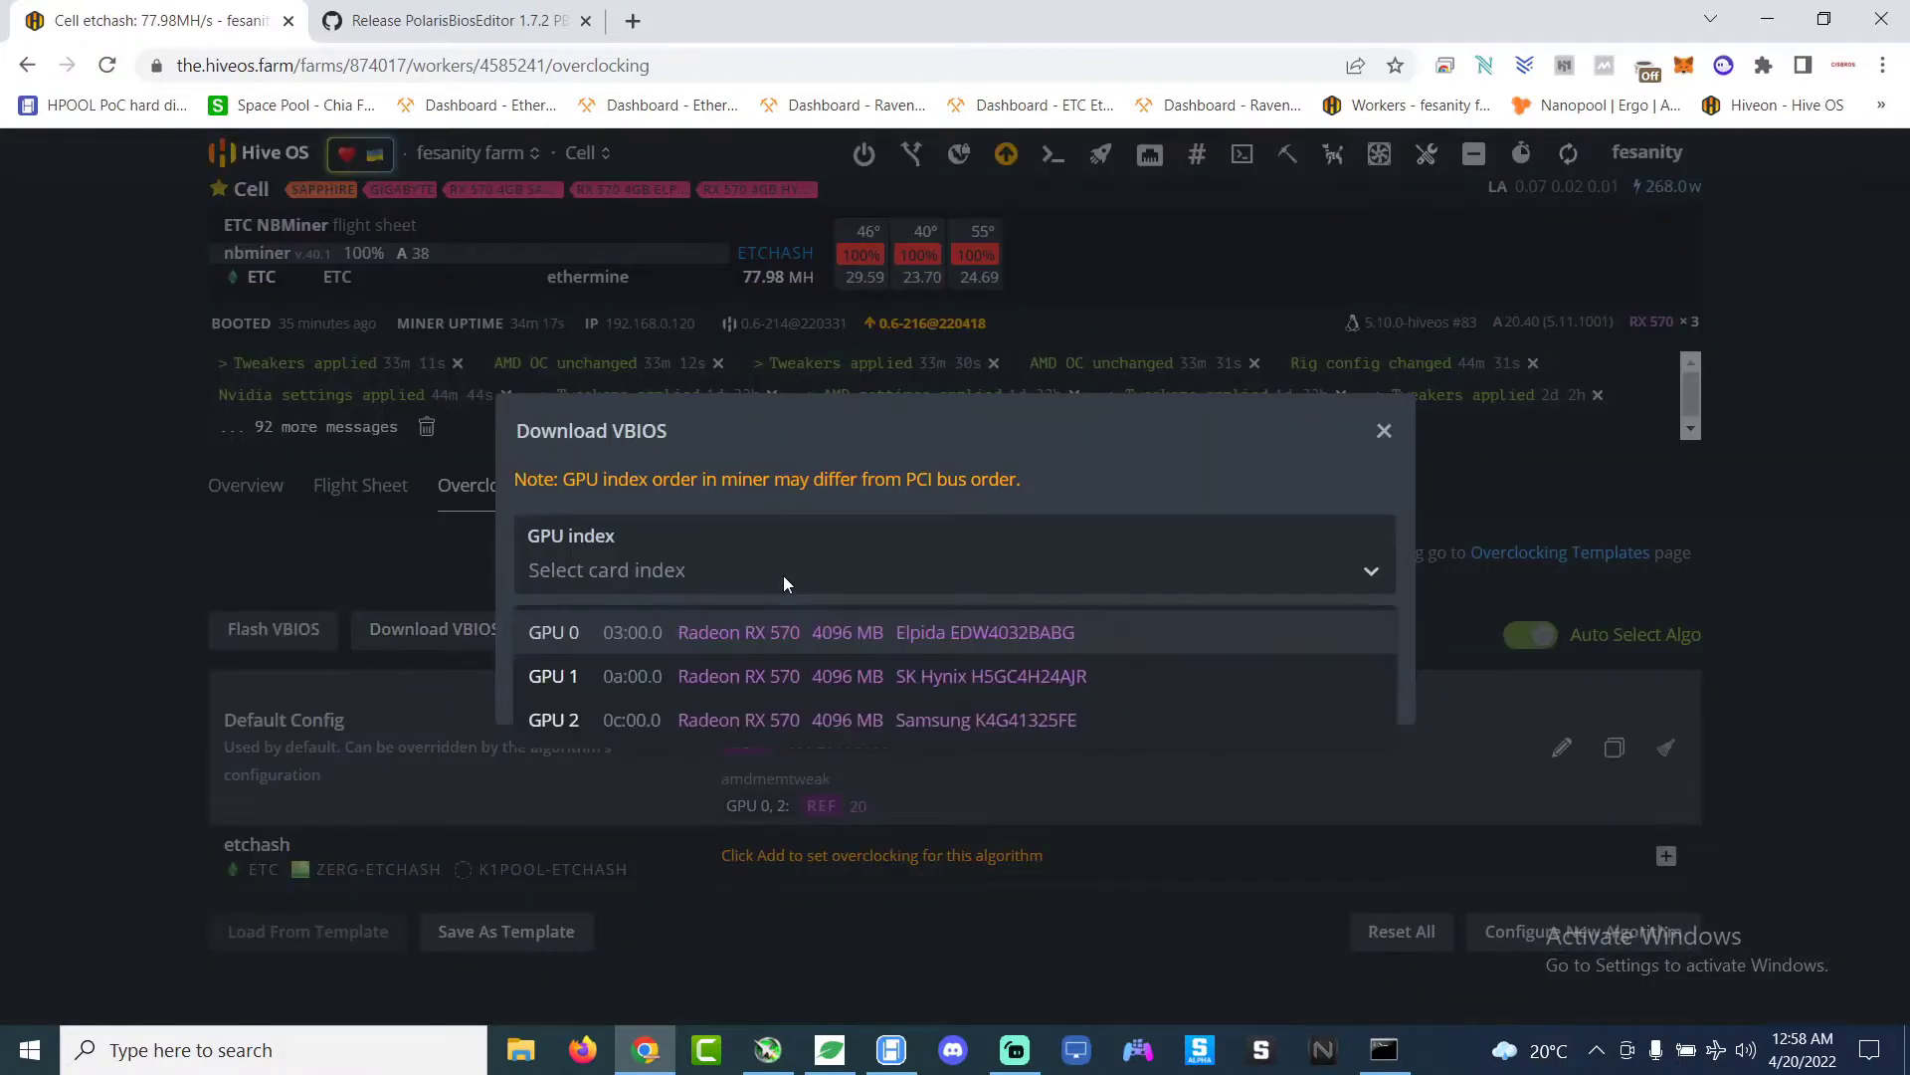
pyautogui.click(786, 687)
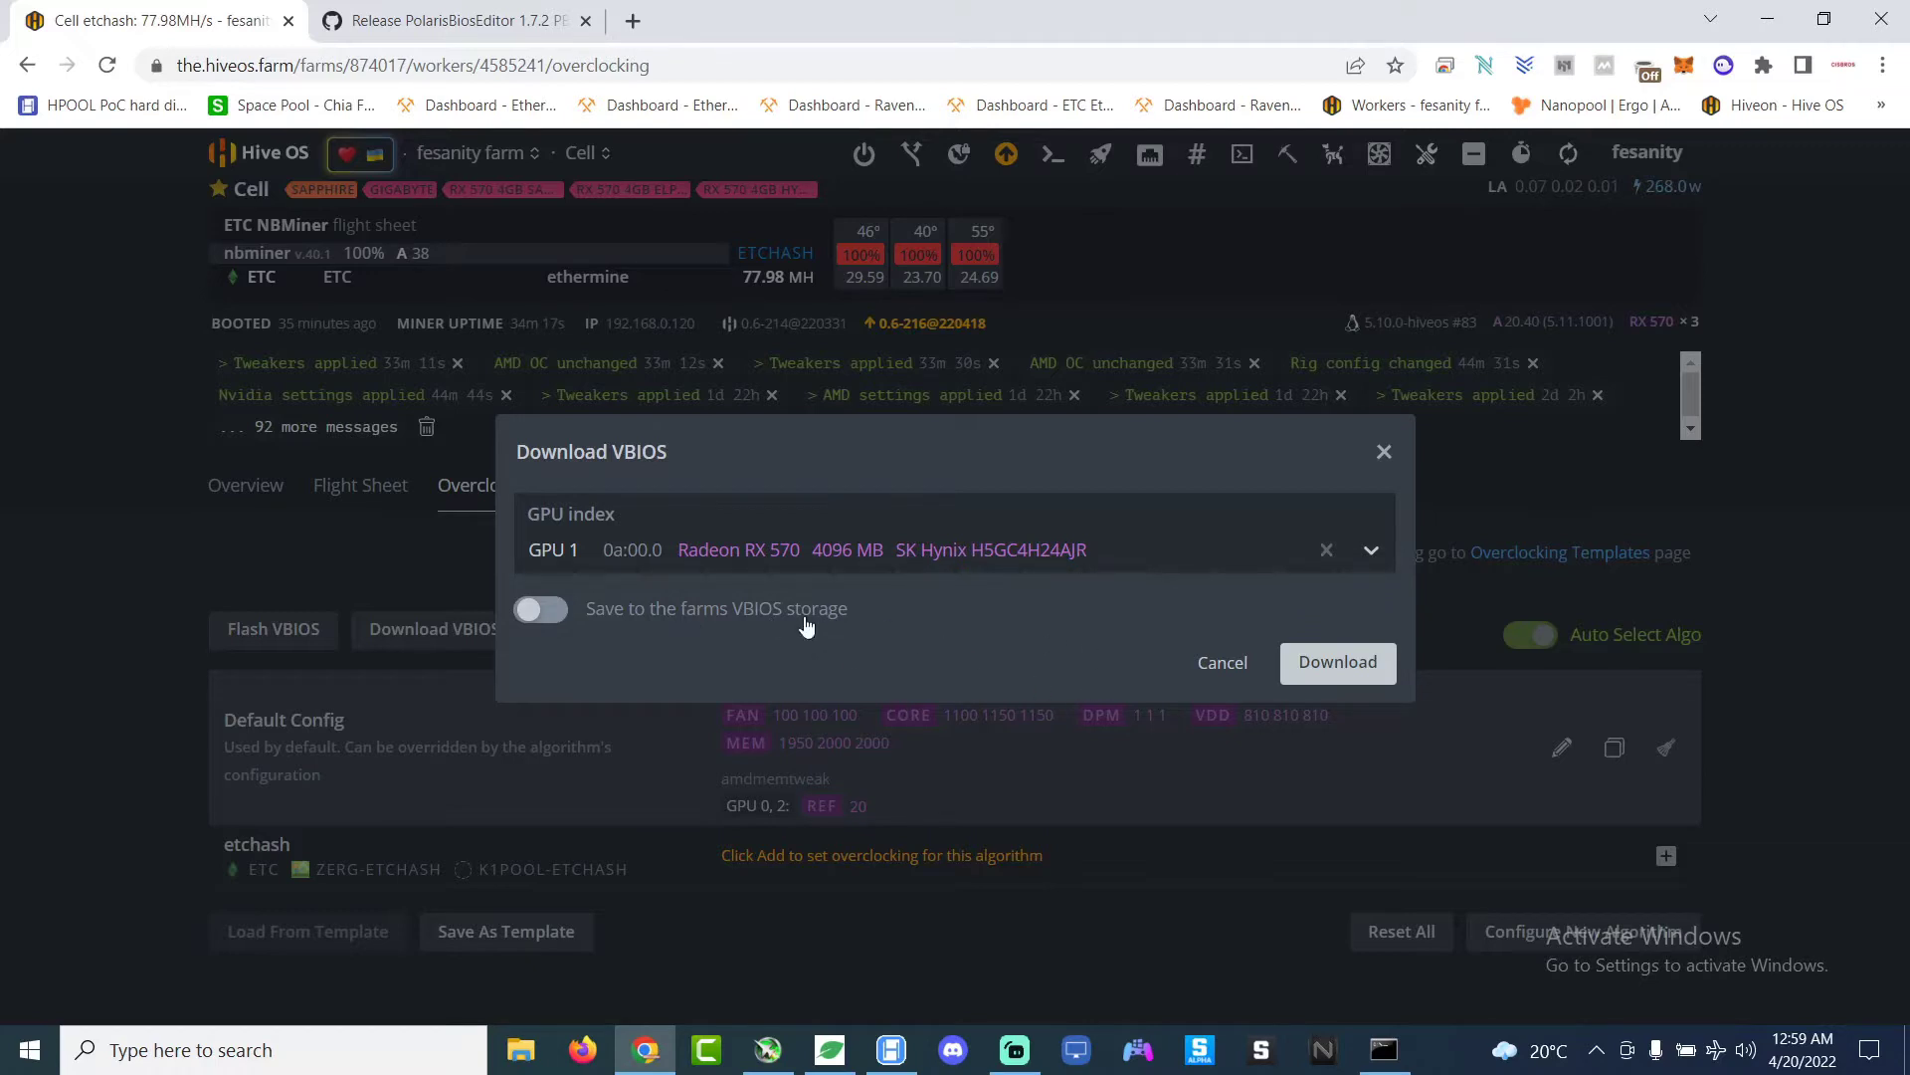
pyautogui.click(1338, 665)
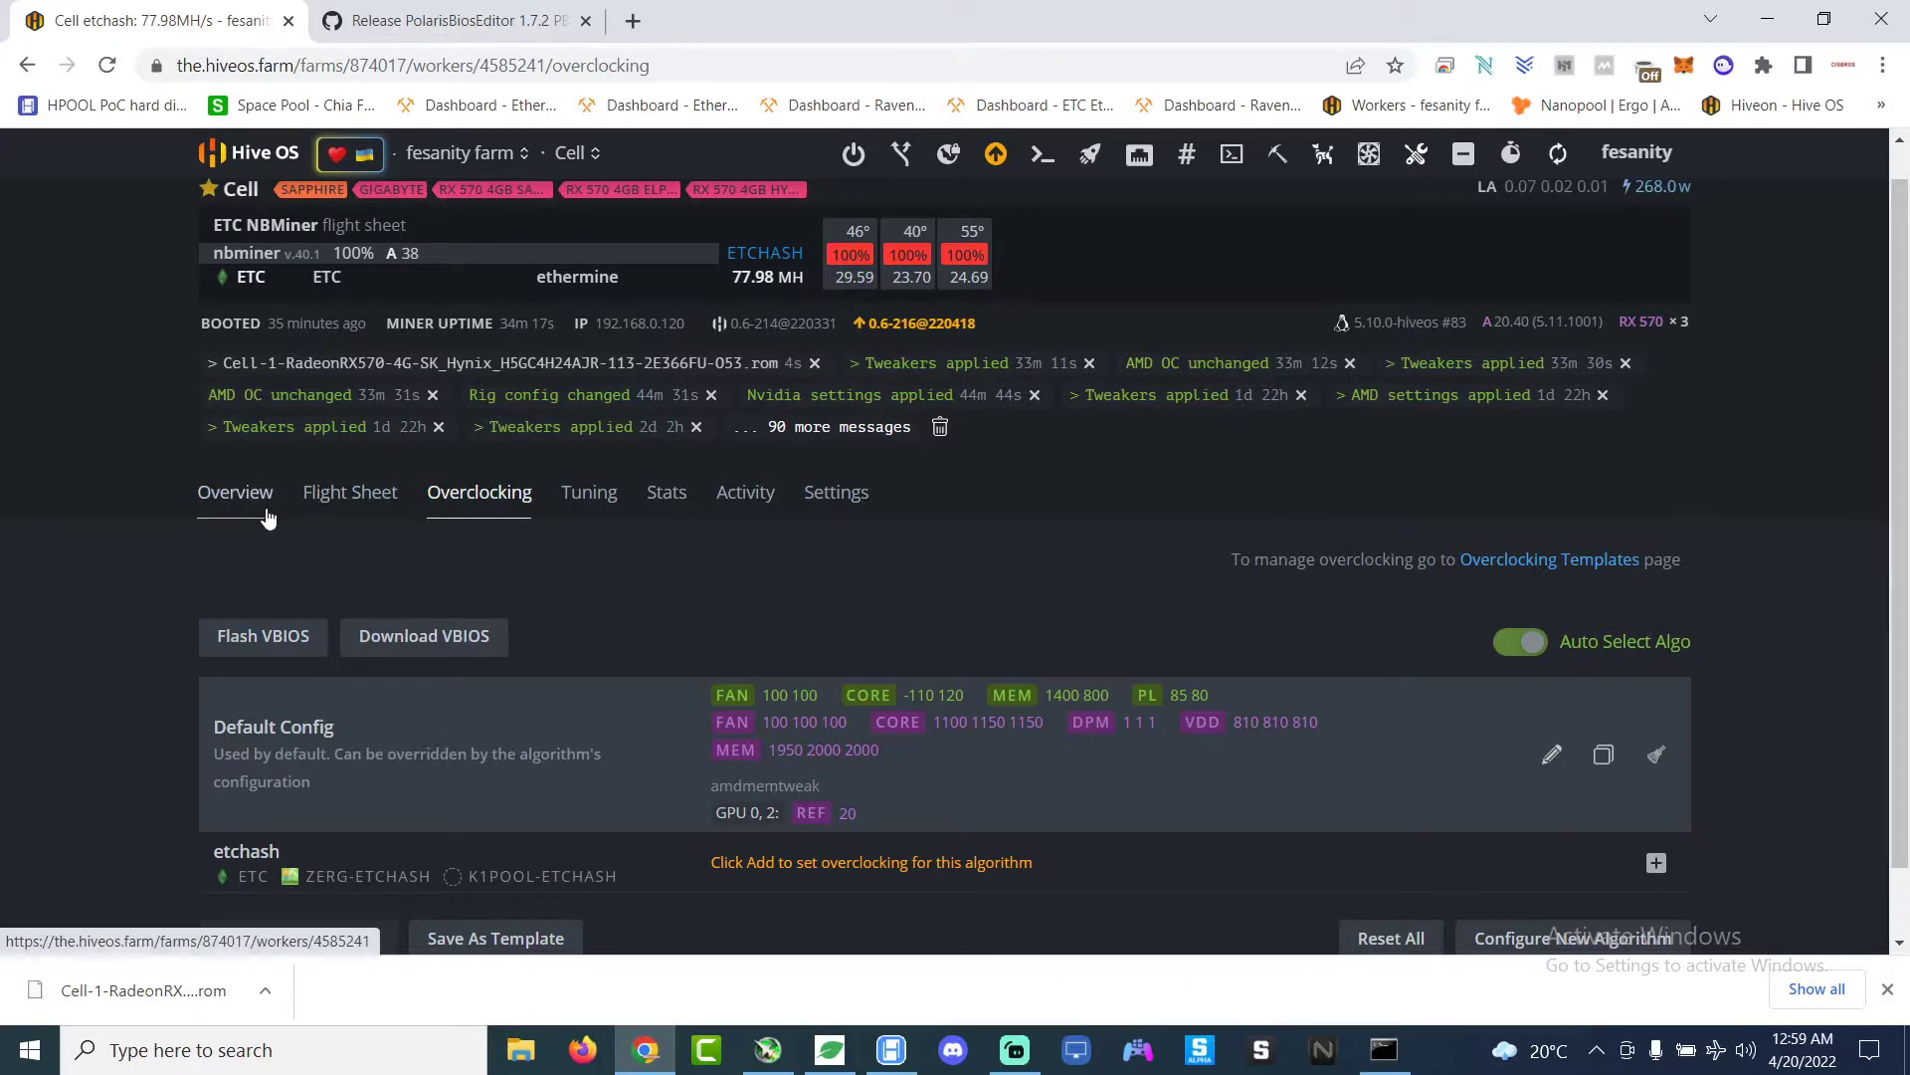
# Step: Copy the downloaded RX 570 ROM from the Downloads folder onto the desktop
pyautogui.click(1821, 990)
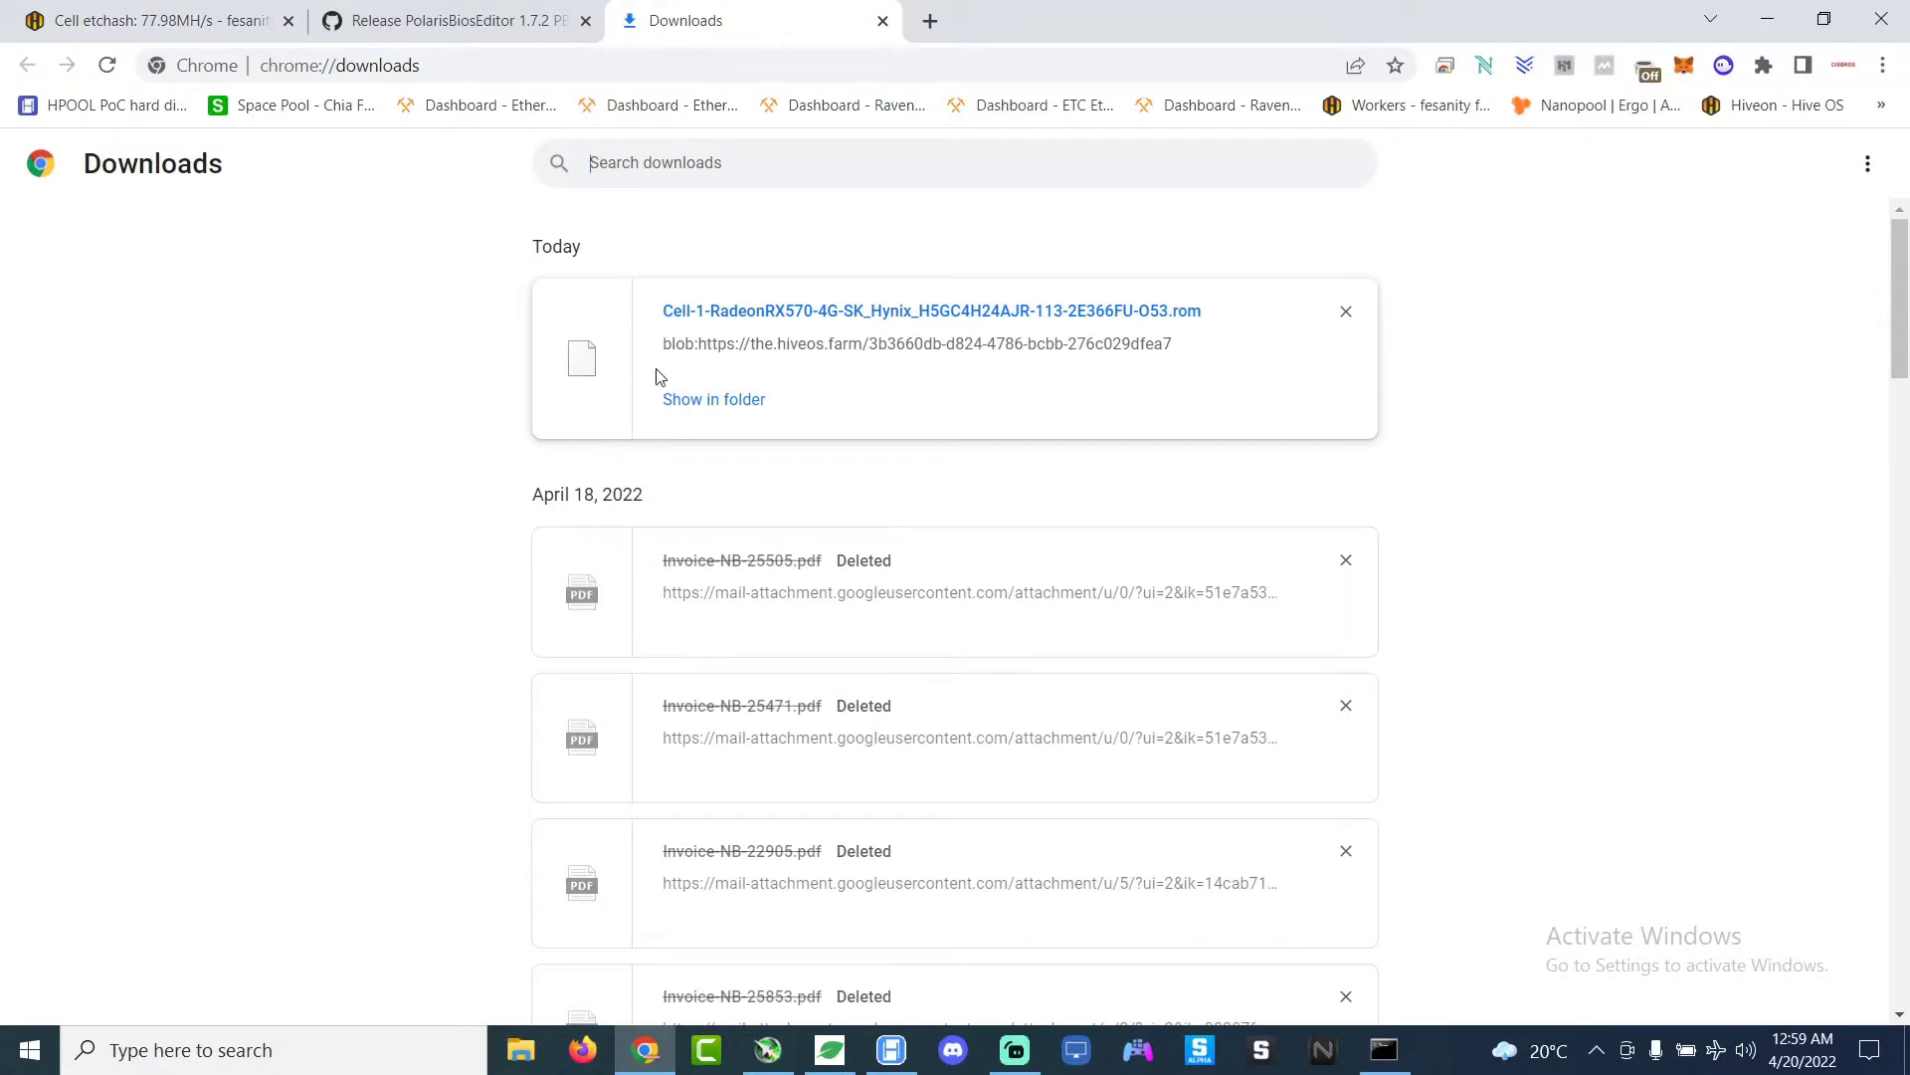
pyautogui.click(713, 401)
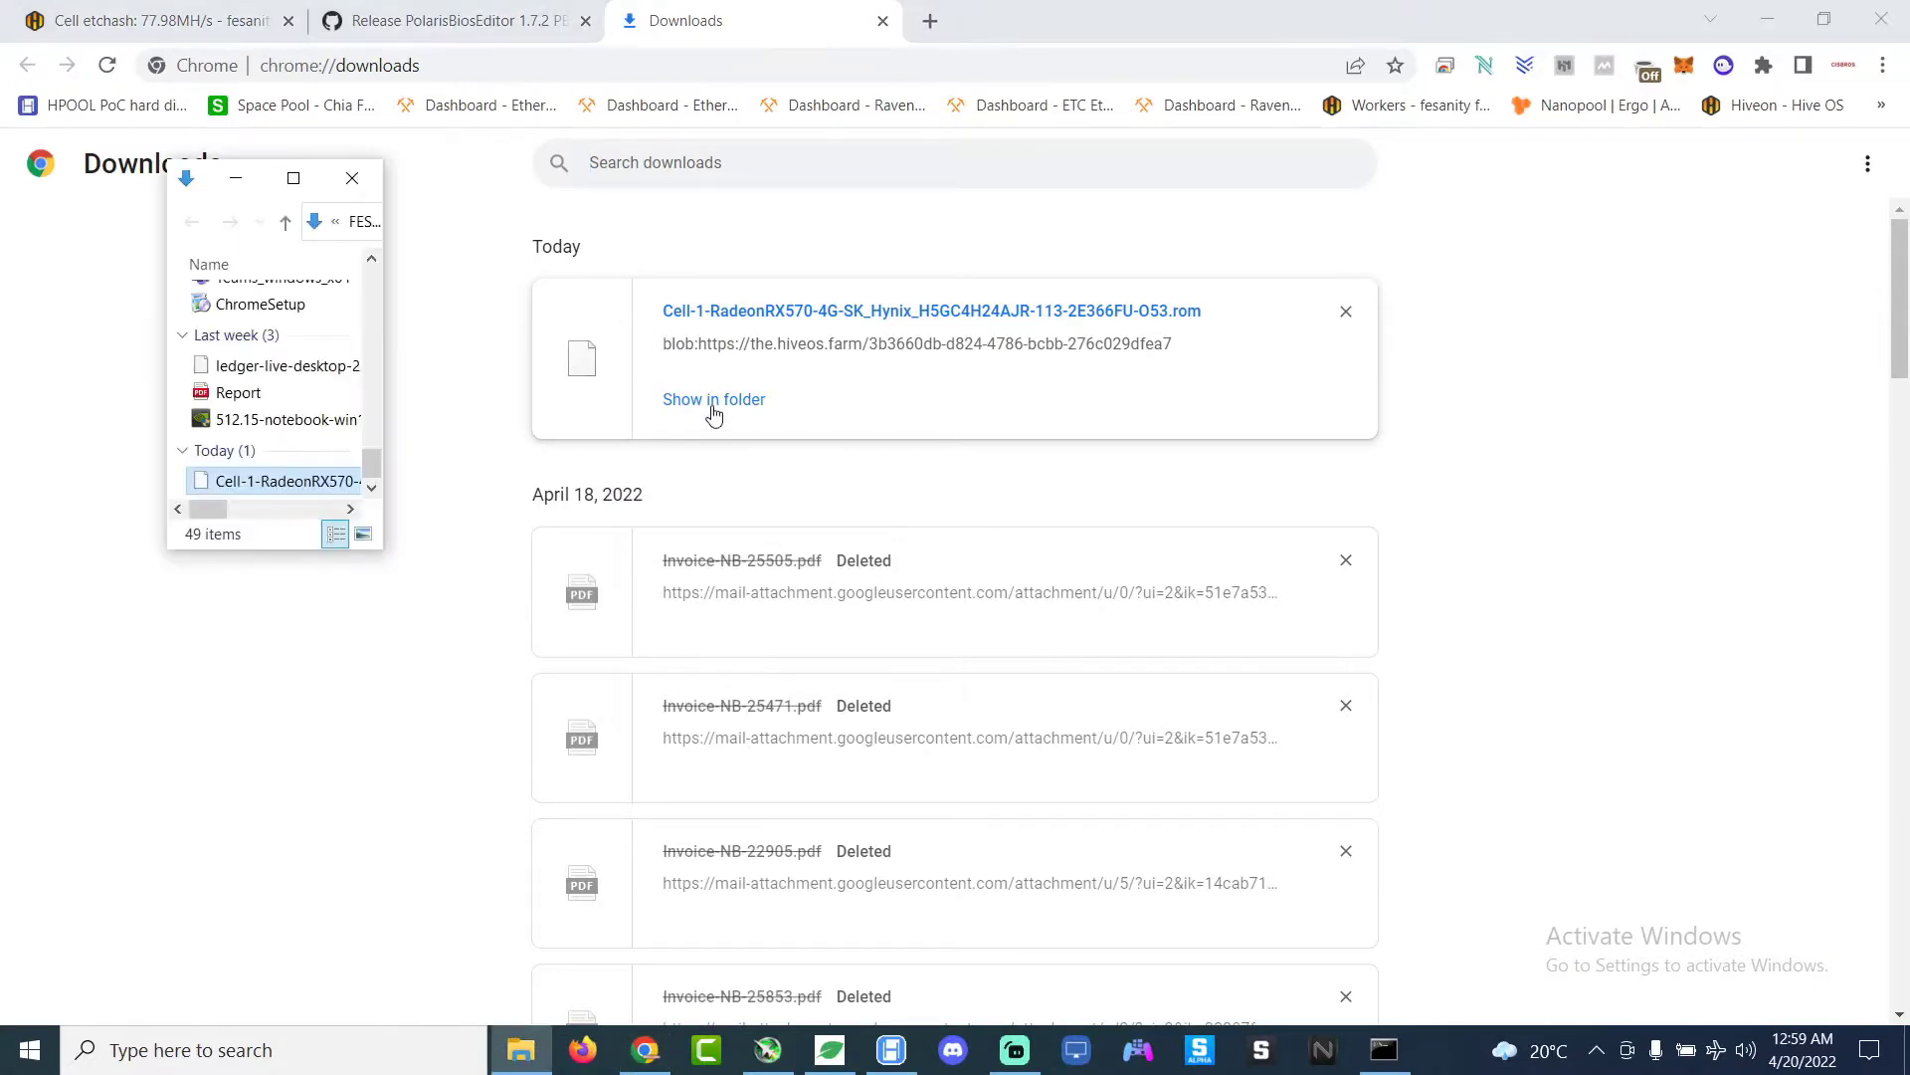
pyautogui.click(294, 177)
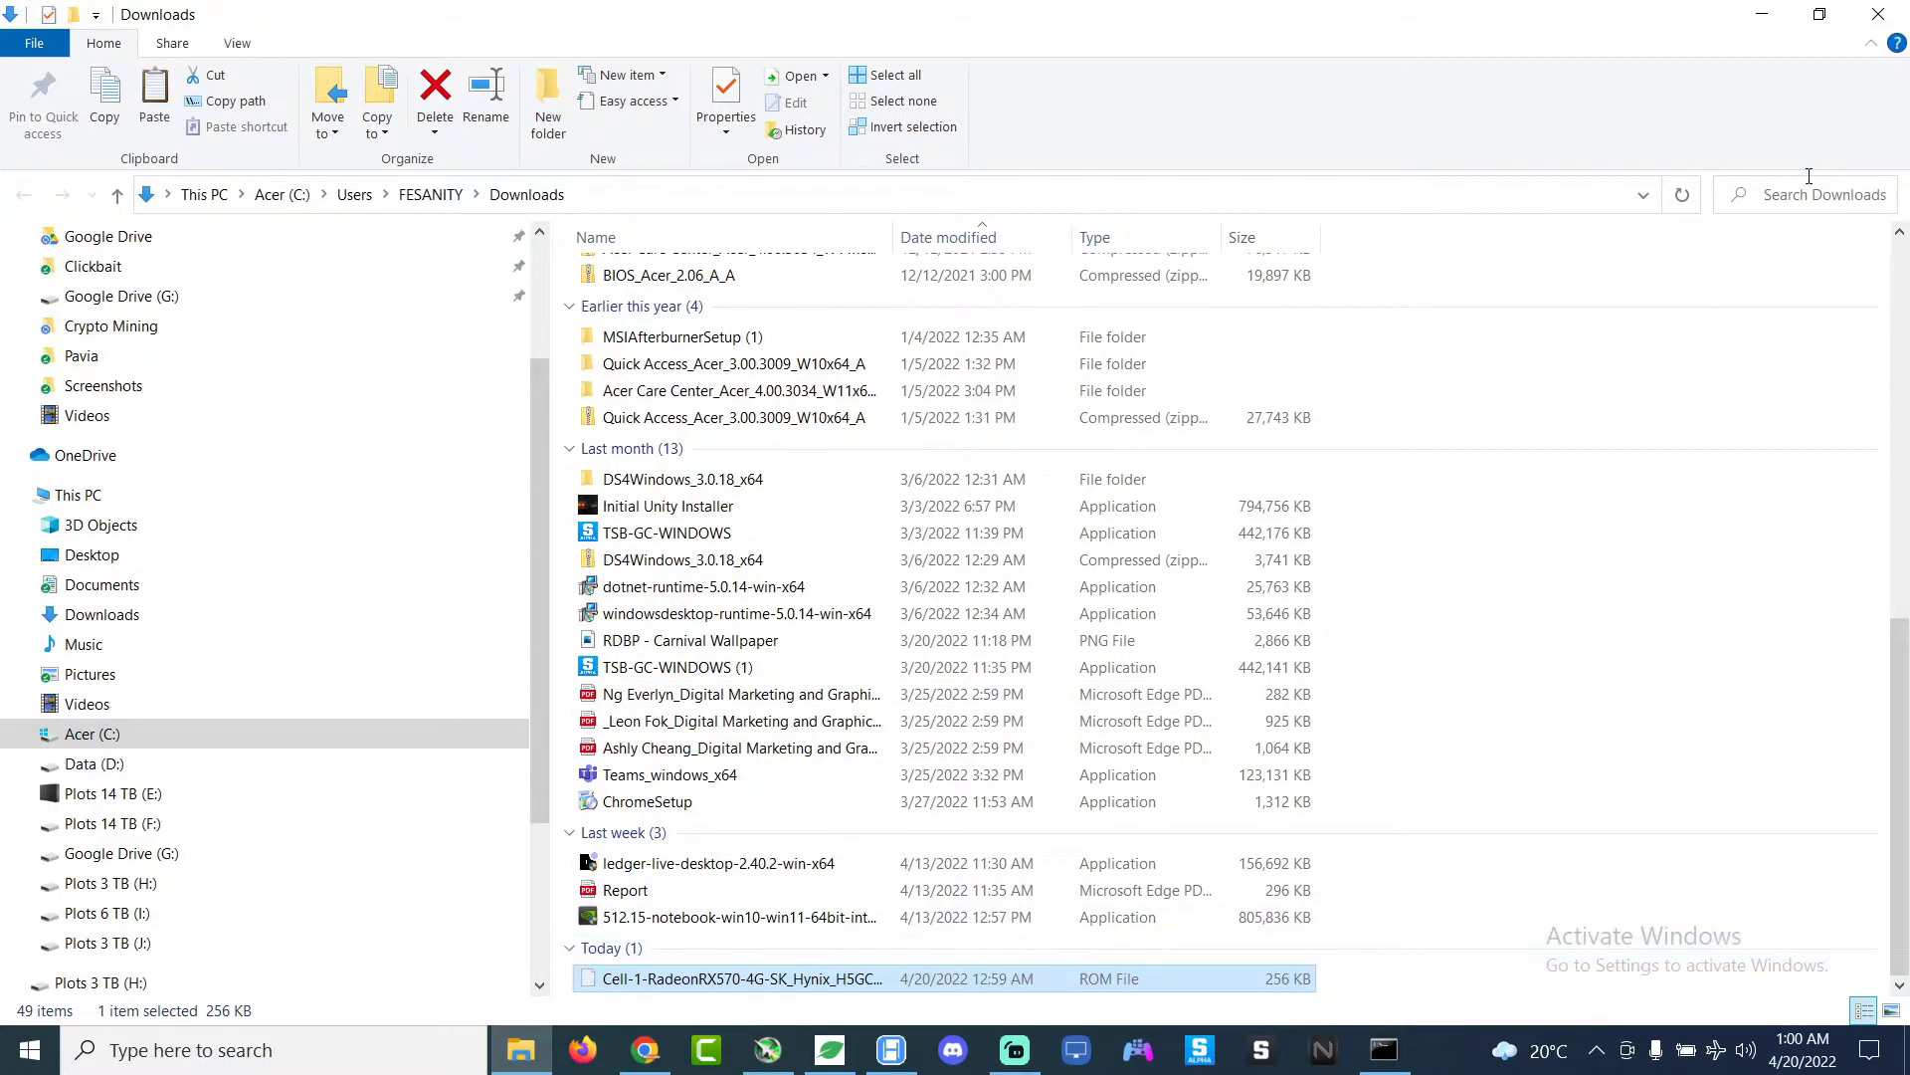
pyautogui.click(1762, 14)
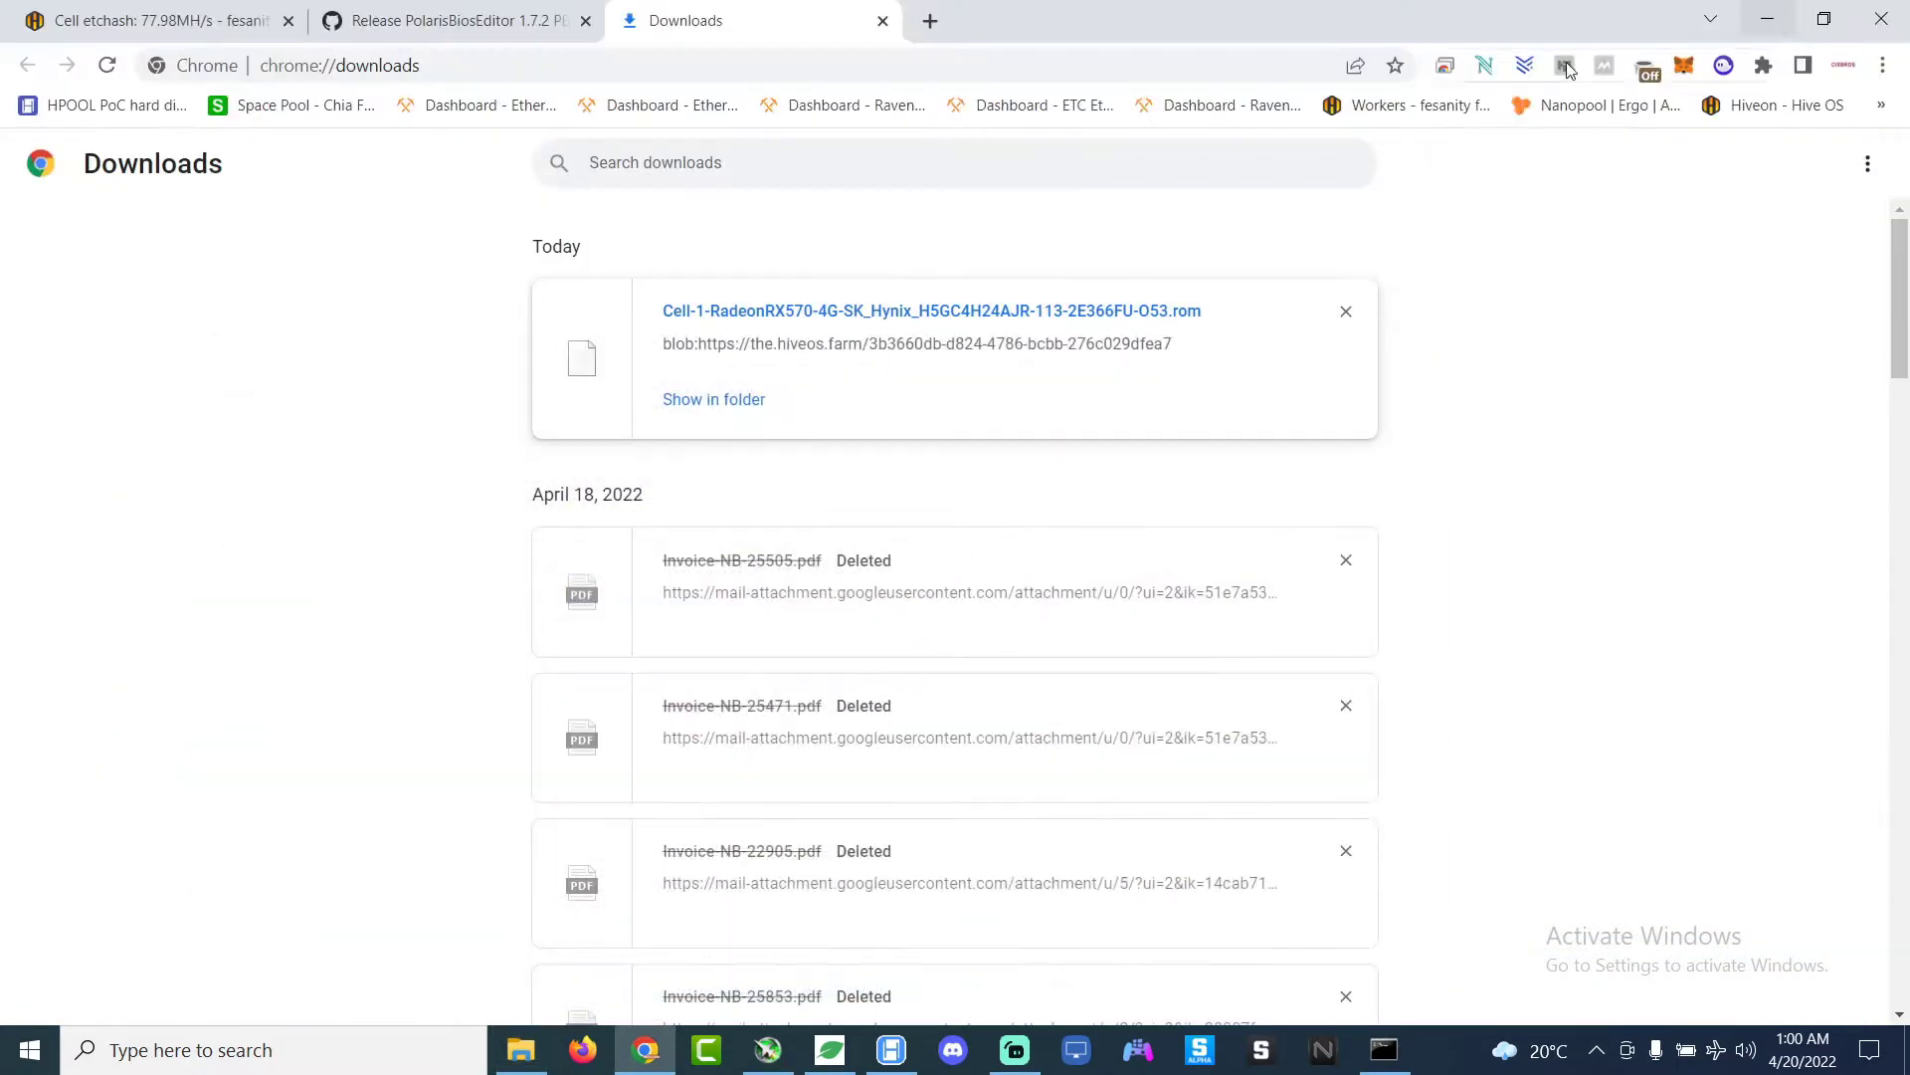
pyautogui.press('super+d')
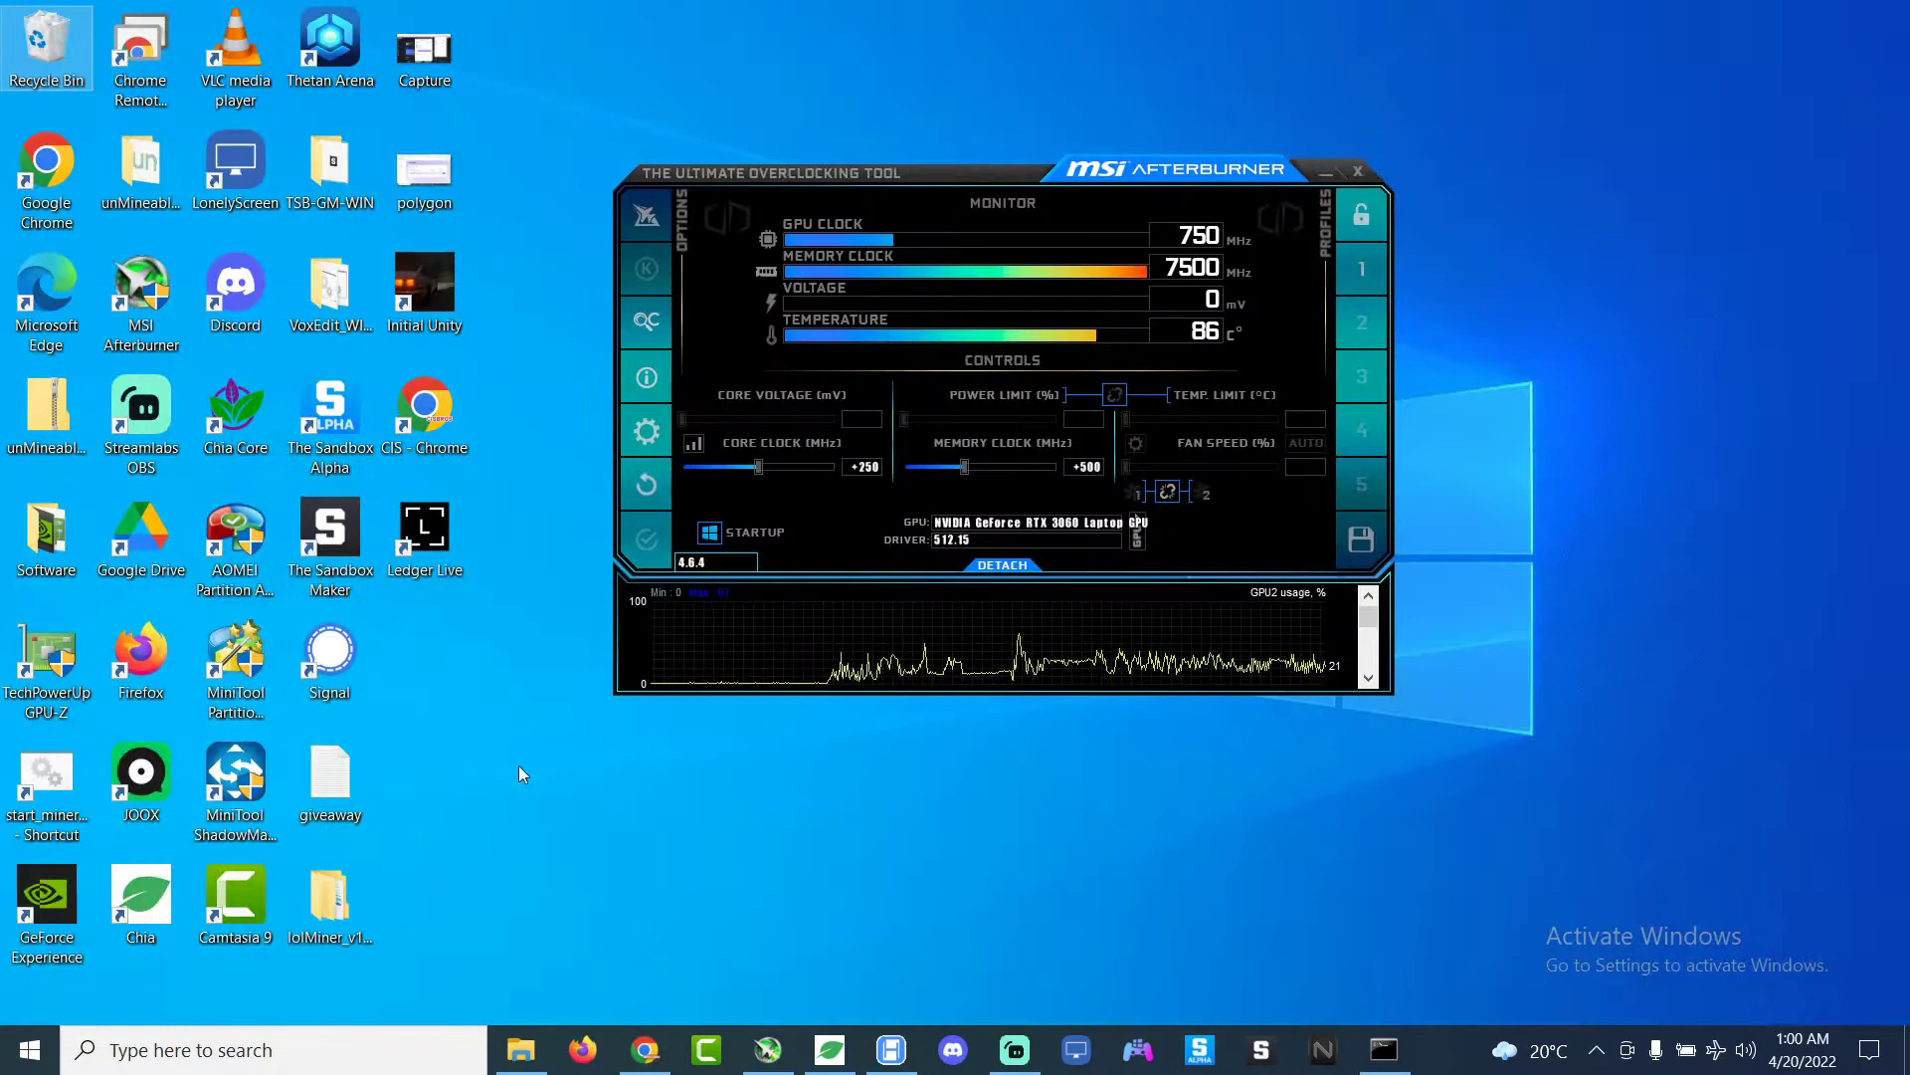
pyautogui.rightClick(455, 666)
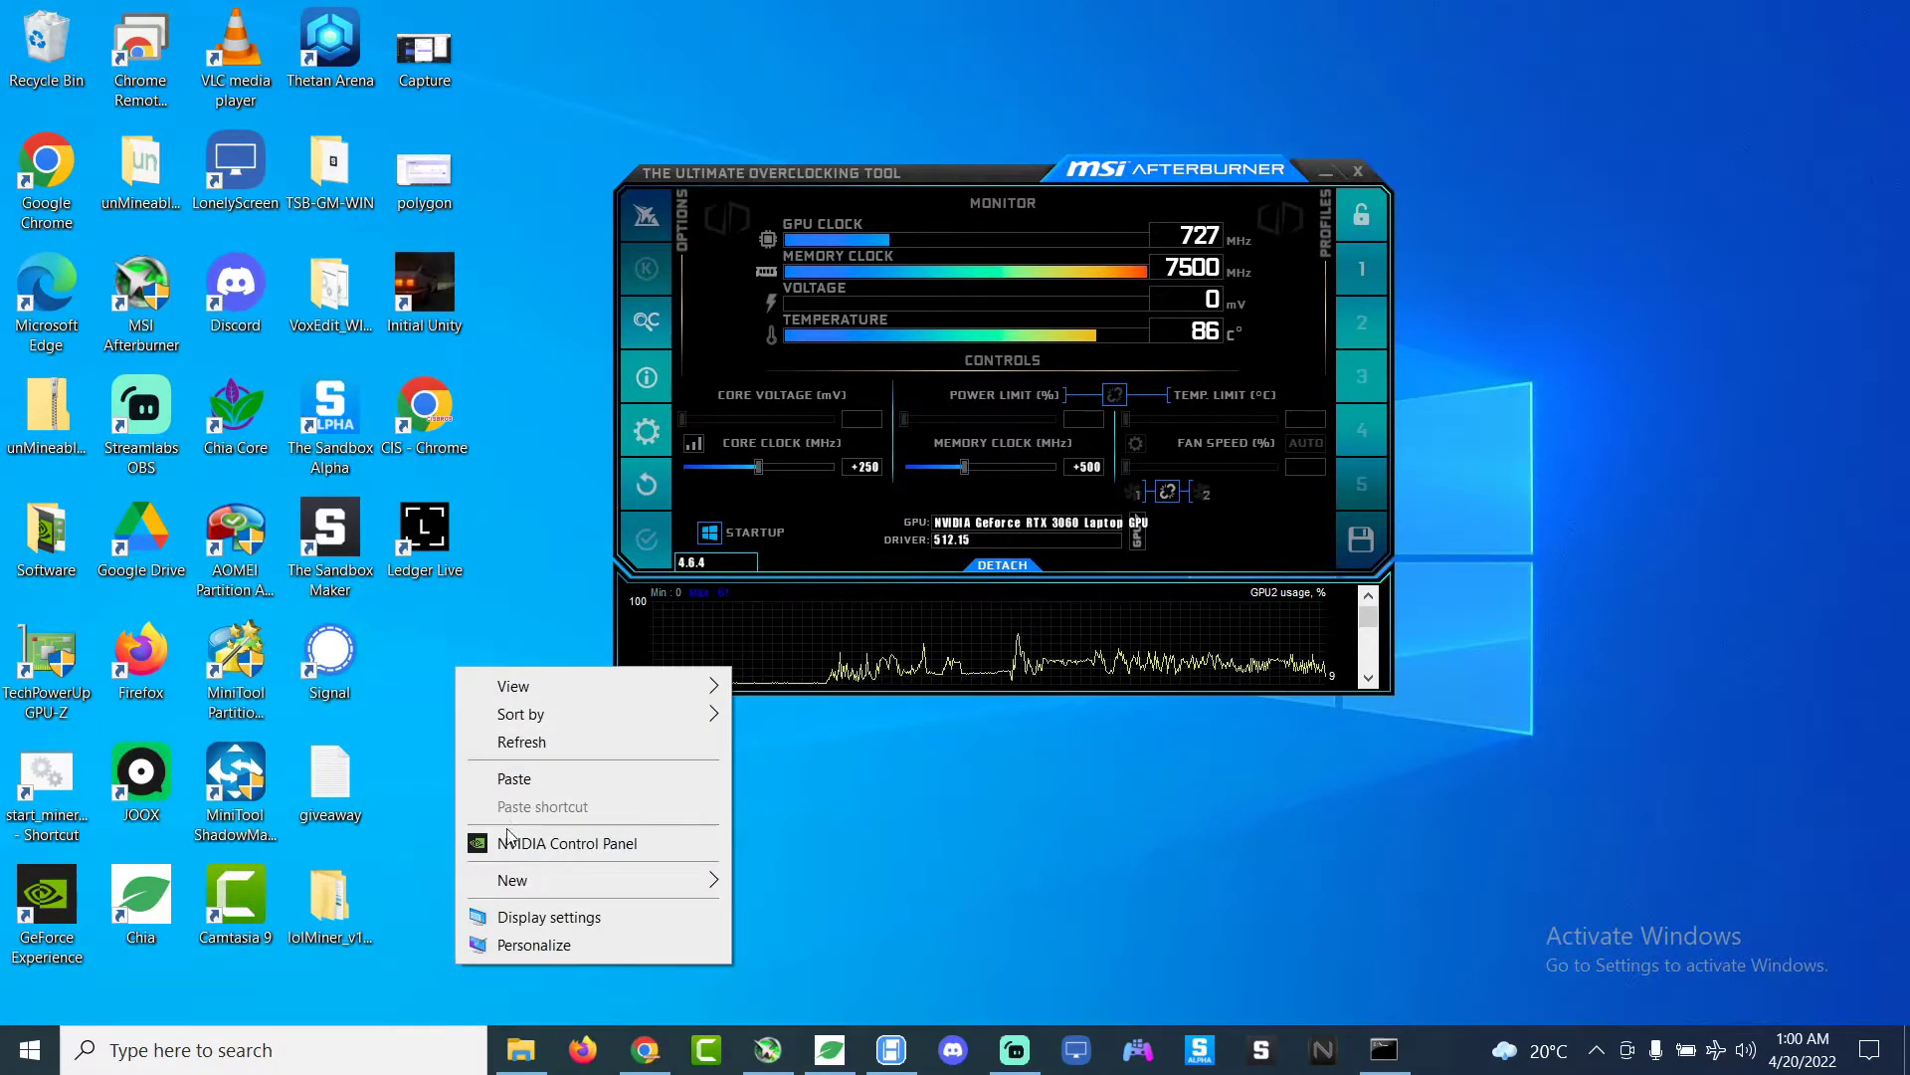
pyautogui.click(563, 786)
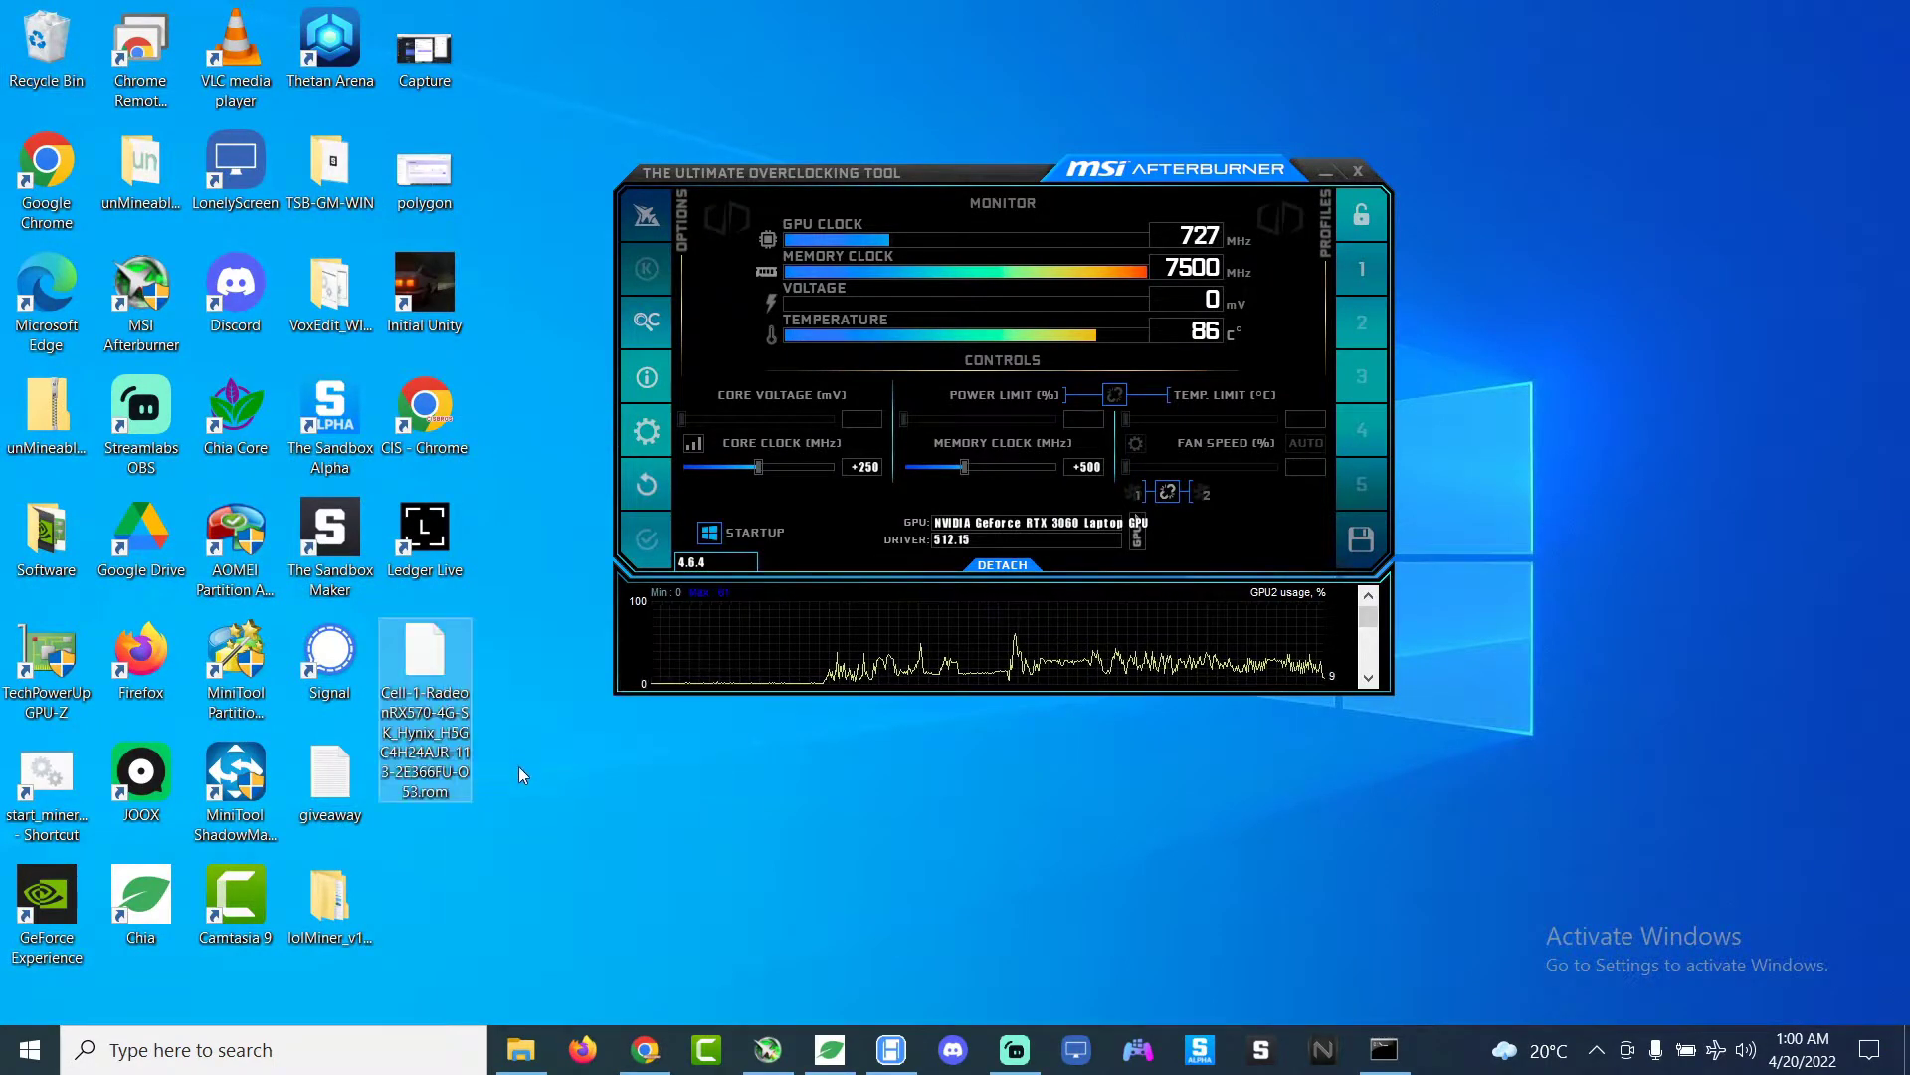
# Step: Create a desktop folder named Bios and move the ROM file into it
pyautogui.rightClick(492, 850)
pyautogui.moveTo(554, 748)
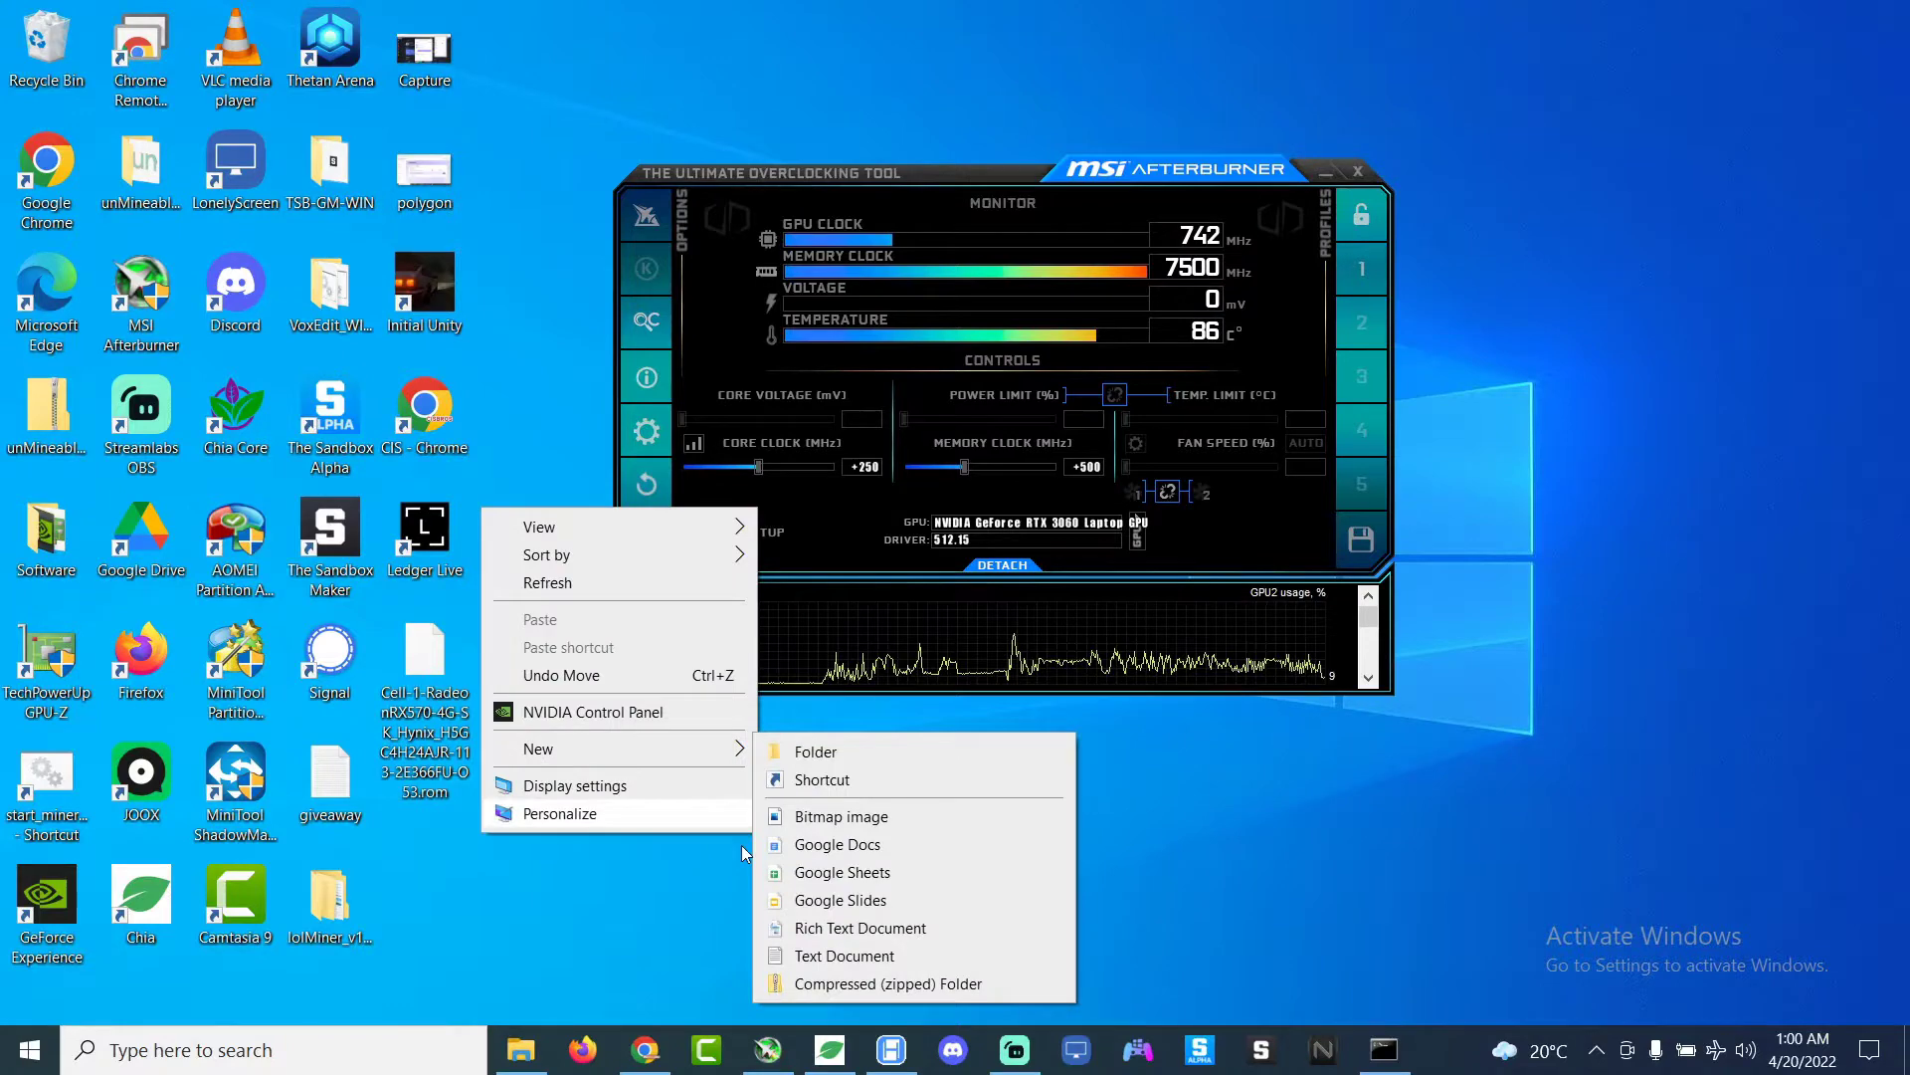
pyautogui.click(801, 749)
pyautogui.write('Bios')
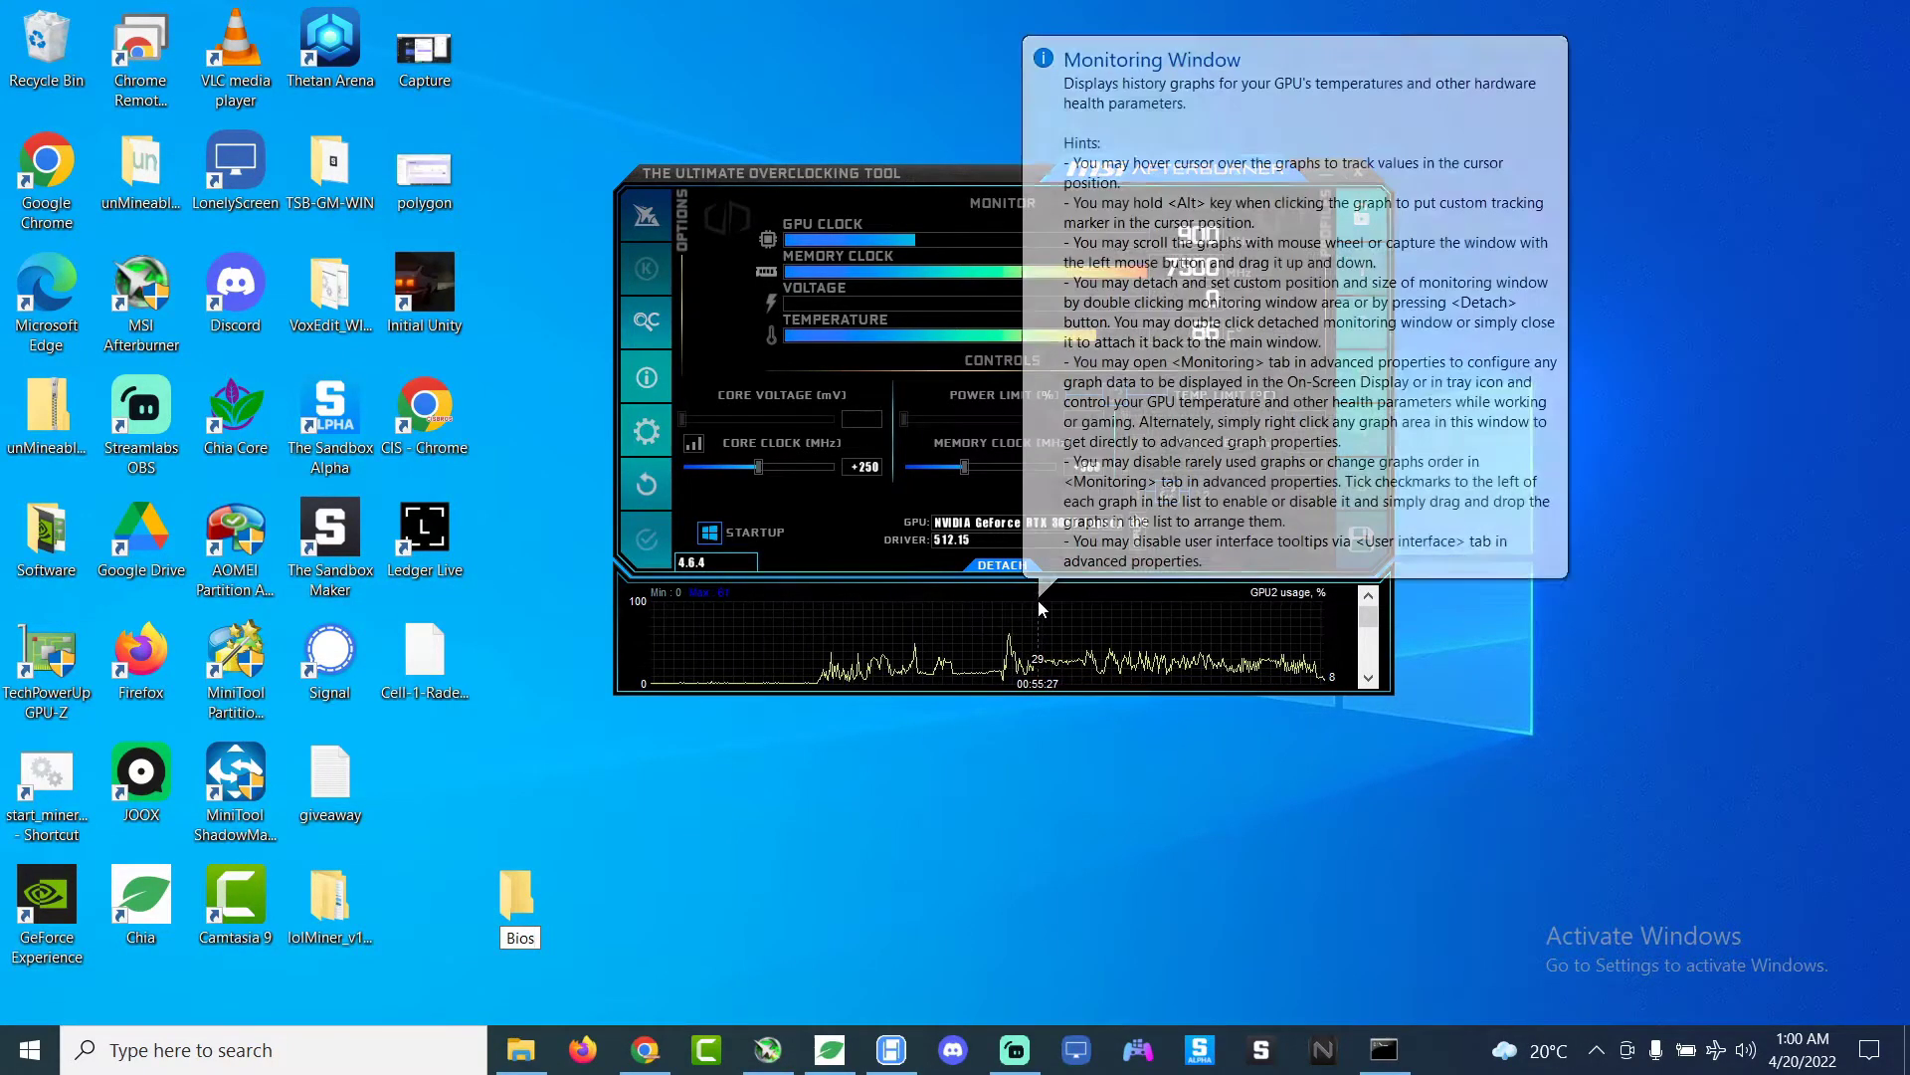
pyautogui.press('Return')
pyautogui.moveTo(446, 679)
pyautogui.mouseDown()
pyautogui.moveTo(516, 923)
pyautogui.moveTo(461, 671)
pyautogui.moveTo(438, 659)
pyautogui.mouseUp()
# Step: Rename the ROM in the Bios folder so it ends in _stock.rom
pyautogui.doubleClick(438, 658)
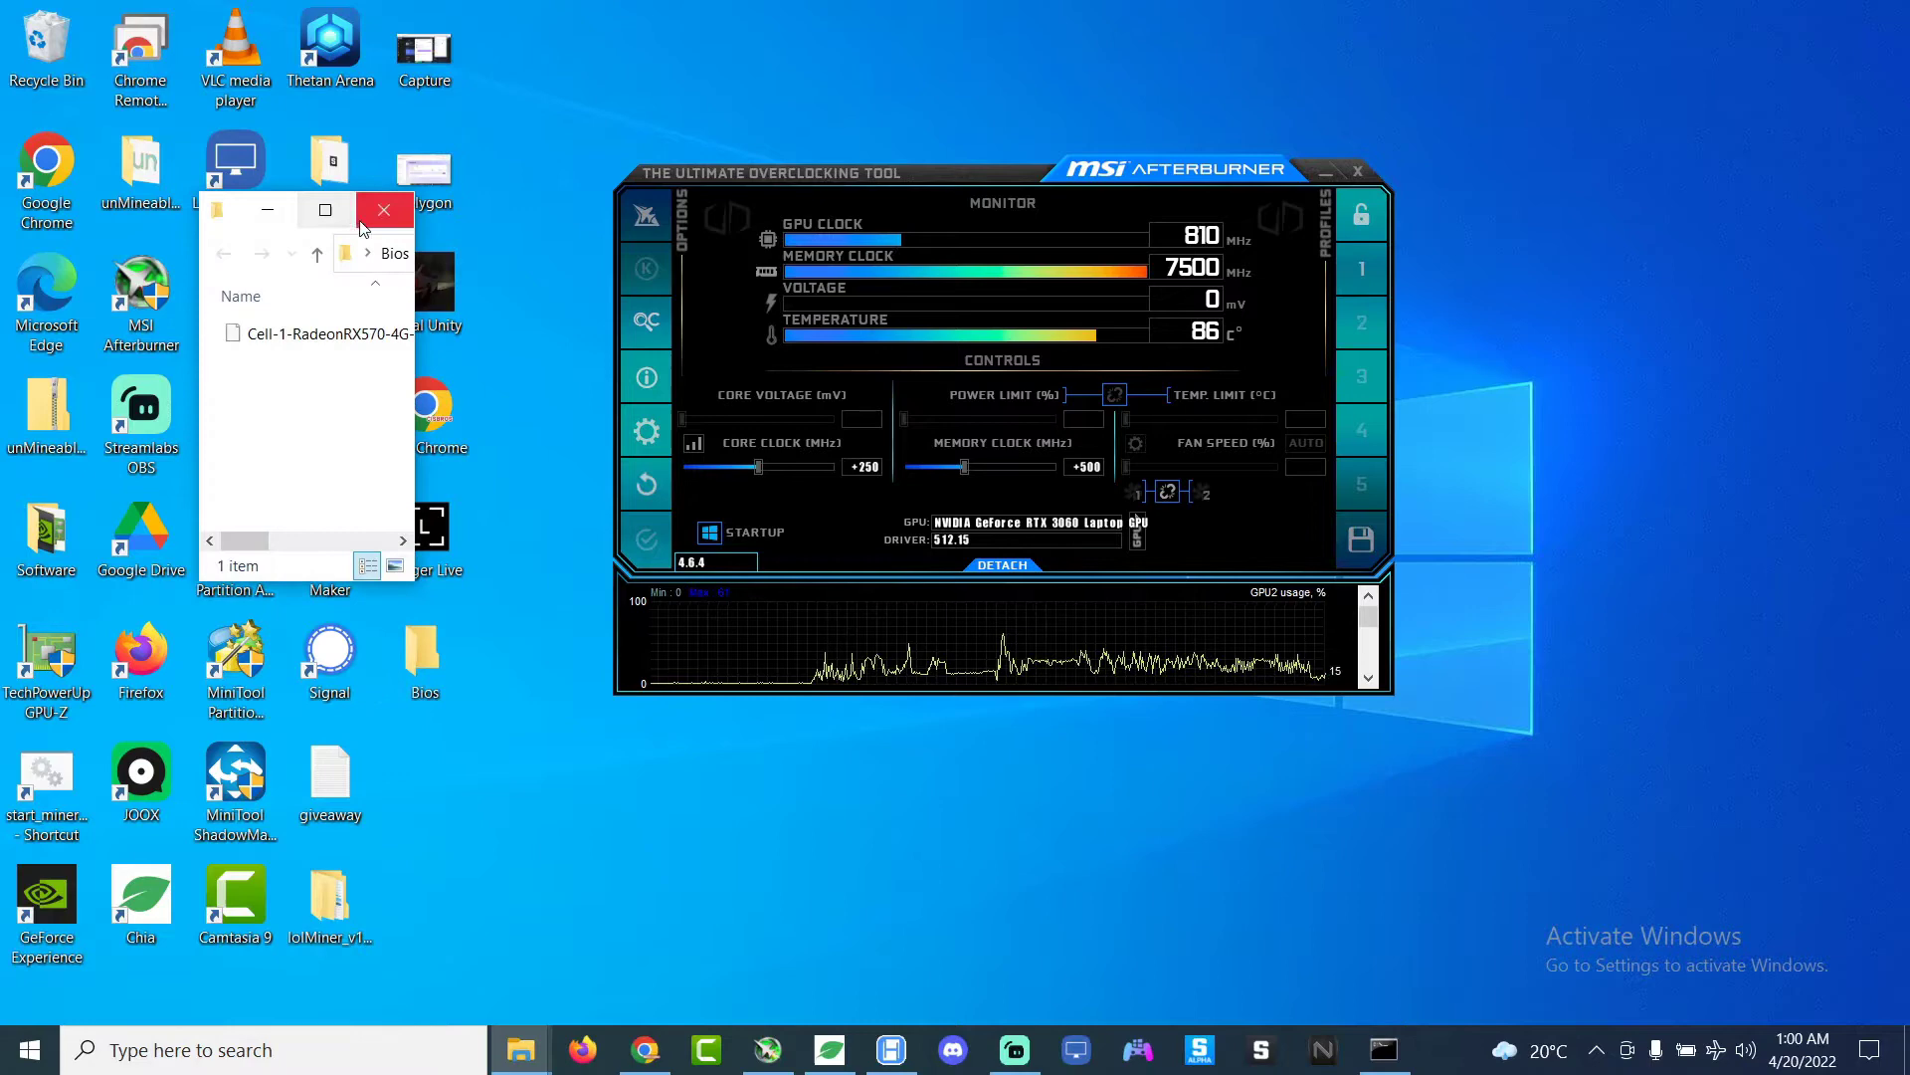
pyautogui.click(324, 209)
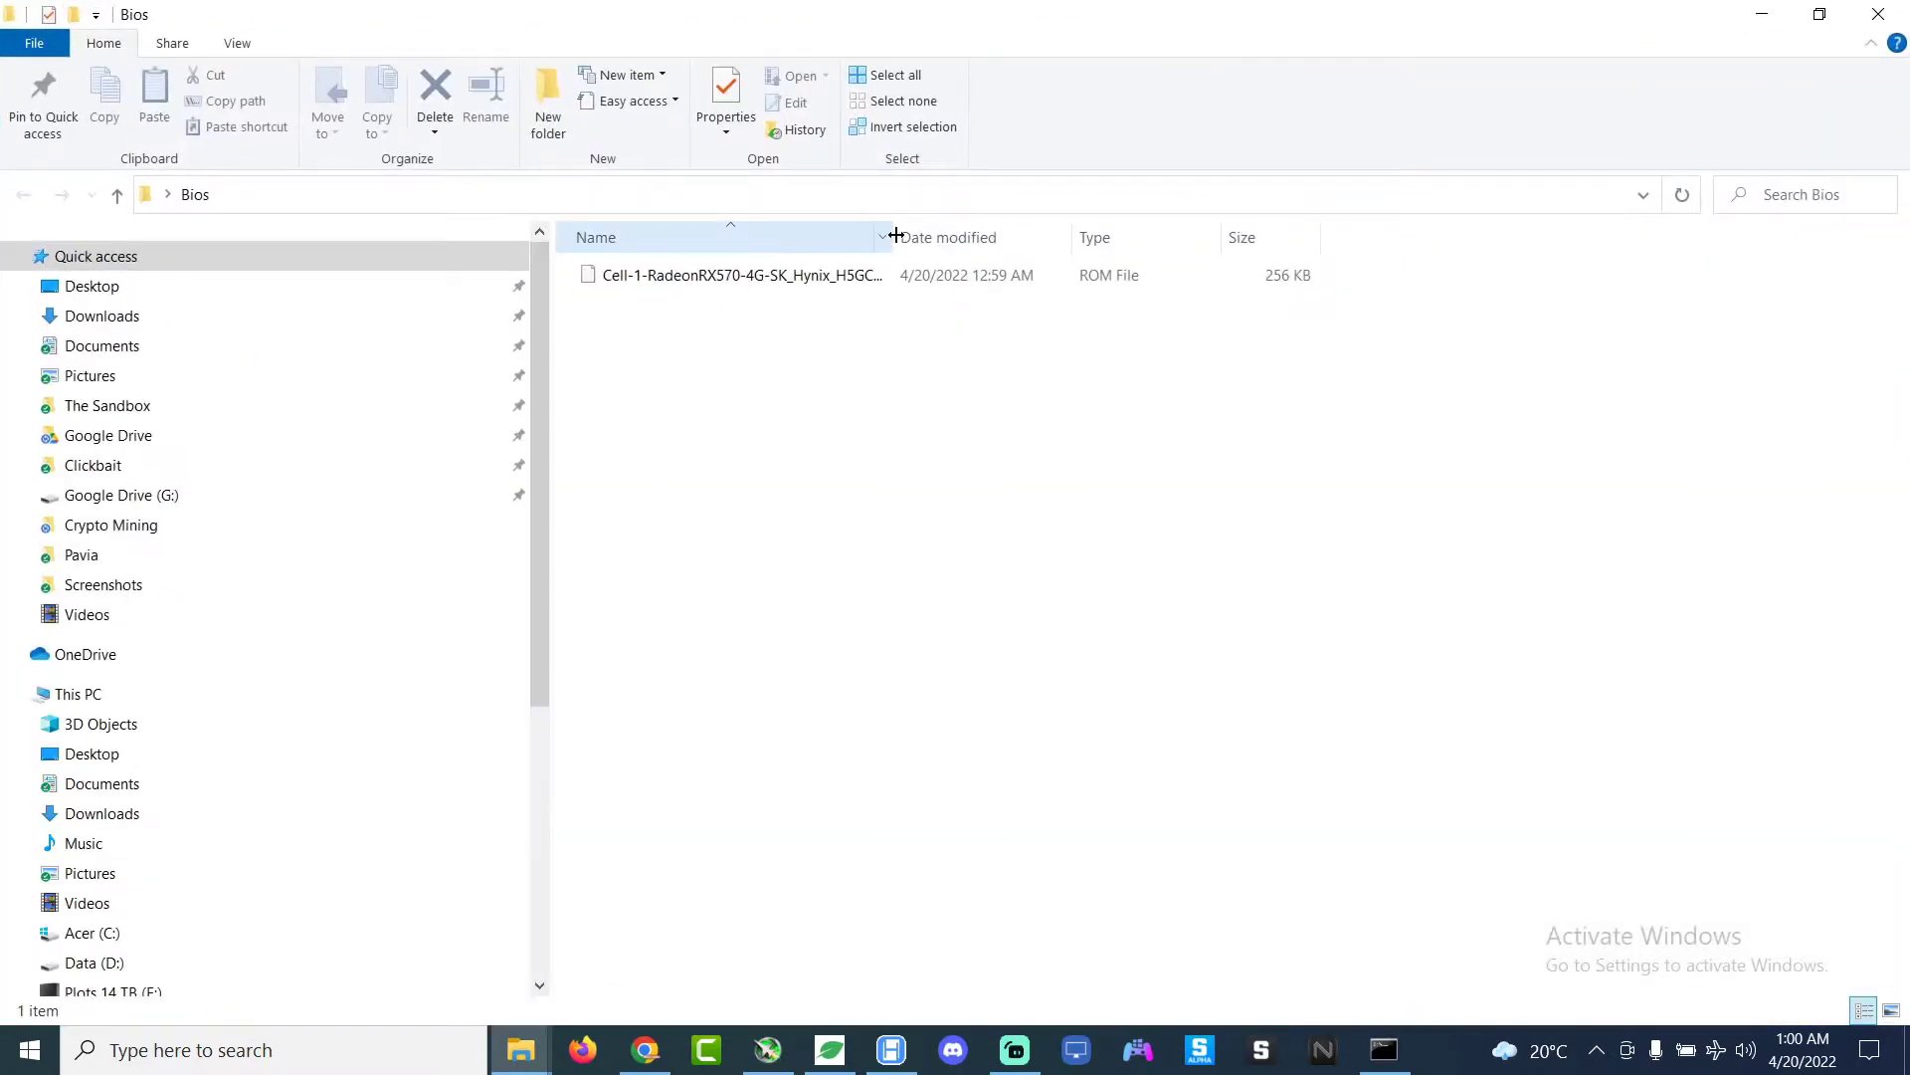
pyautogui.moveTo(892, 239); pyautogui.dragTo(1409, 298)
pyautogui.click(1062, 285)
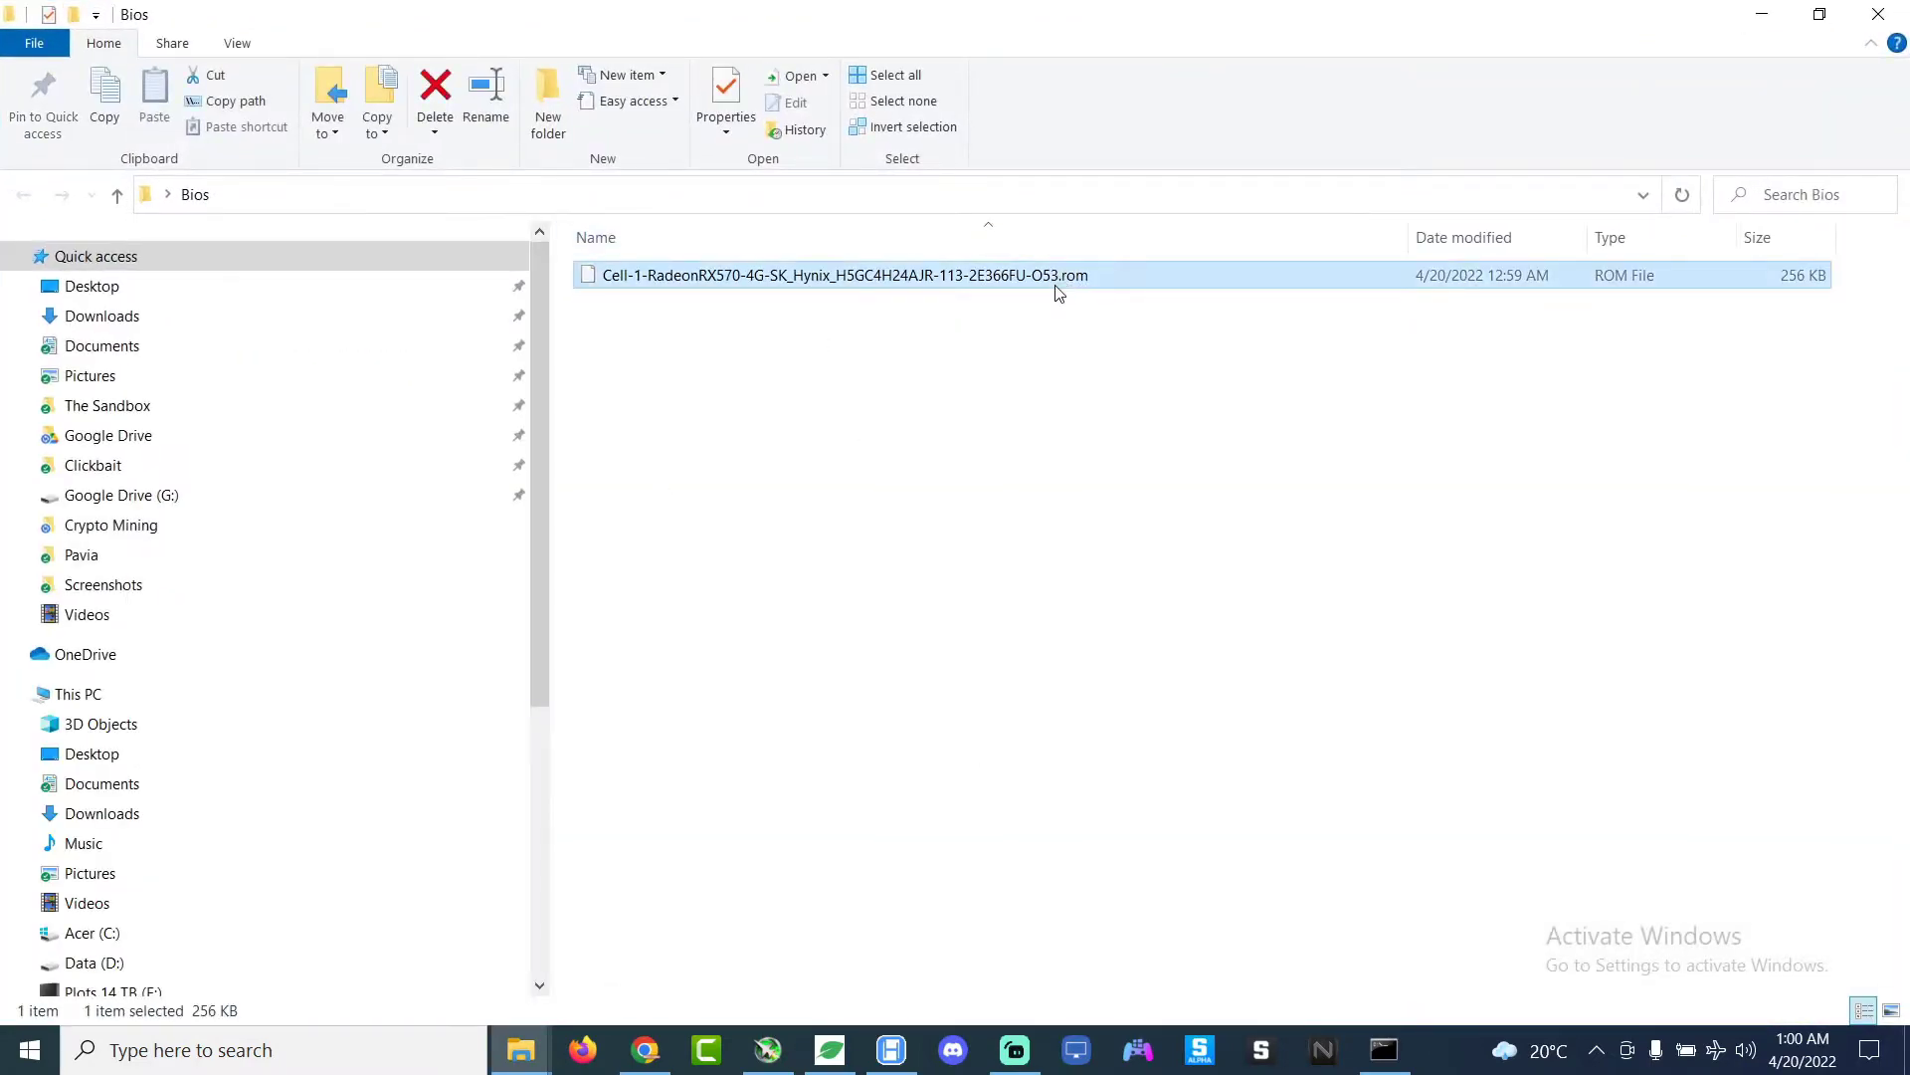
pyautogui.click(1062, 285)
pyautogui.click(1060, 277)
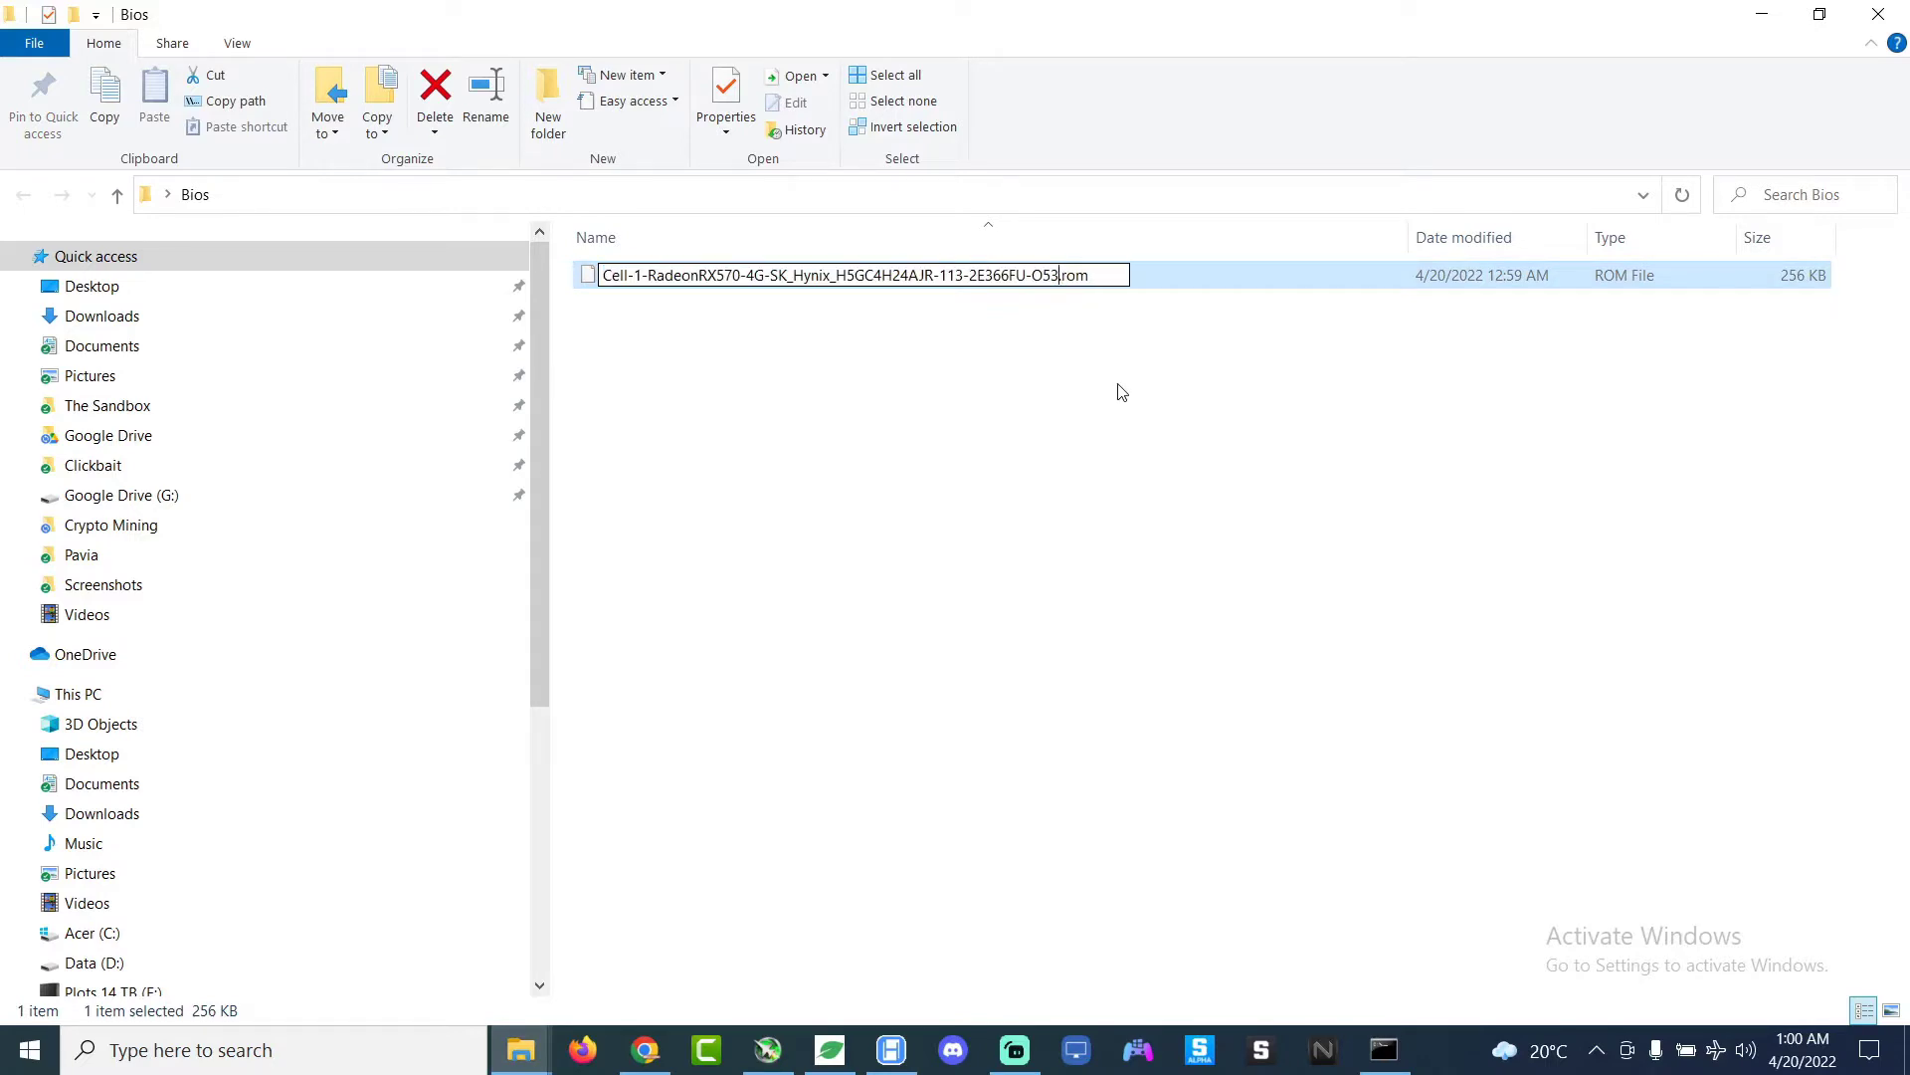
pyautogui.write('_stock')
pyautogui.press('Return')
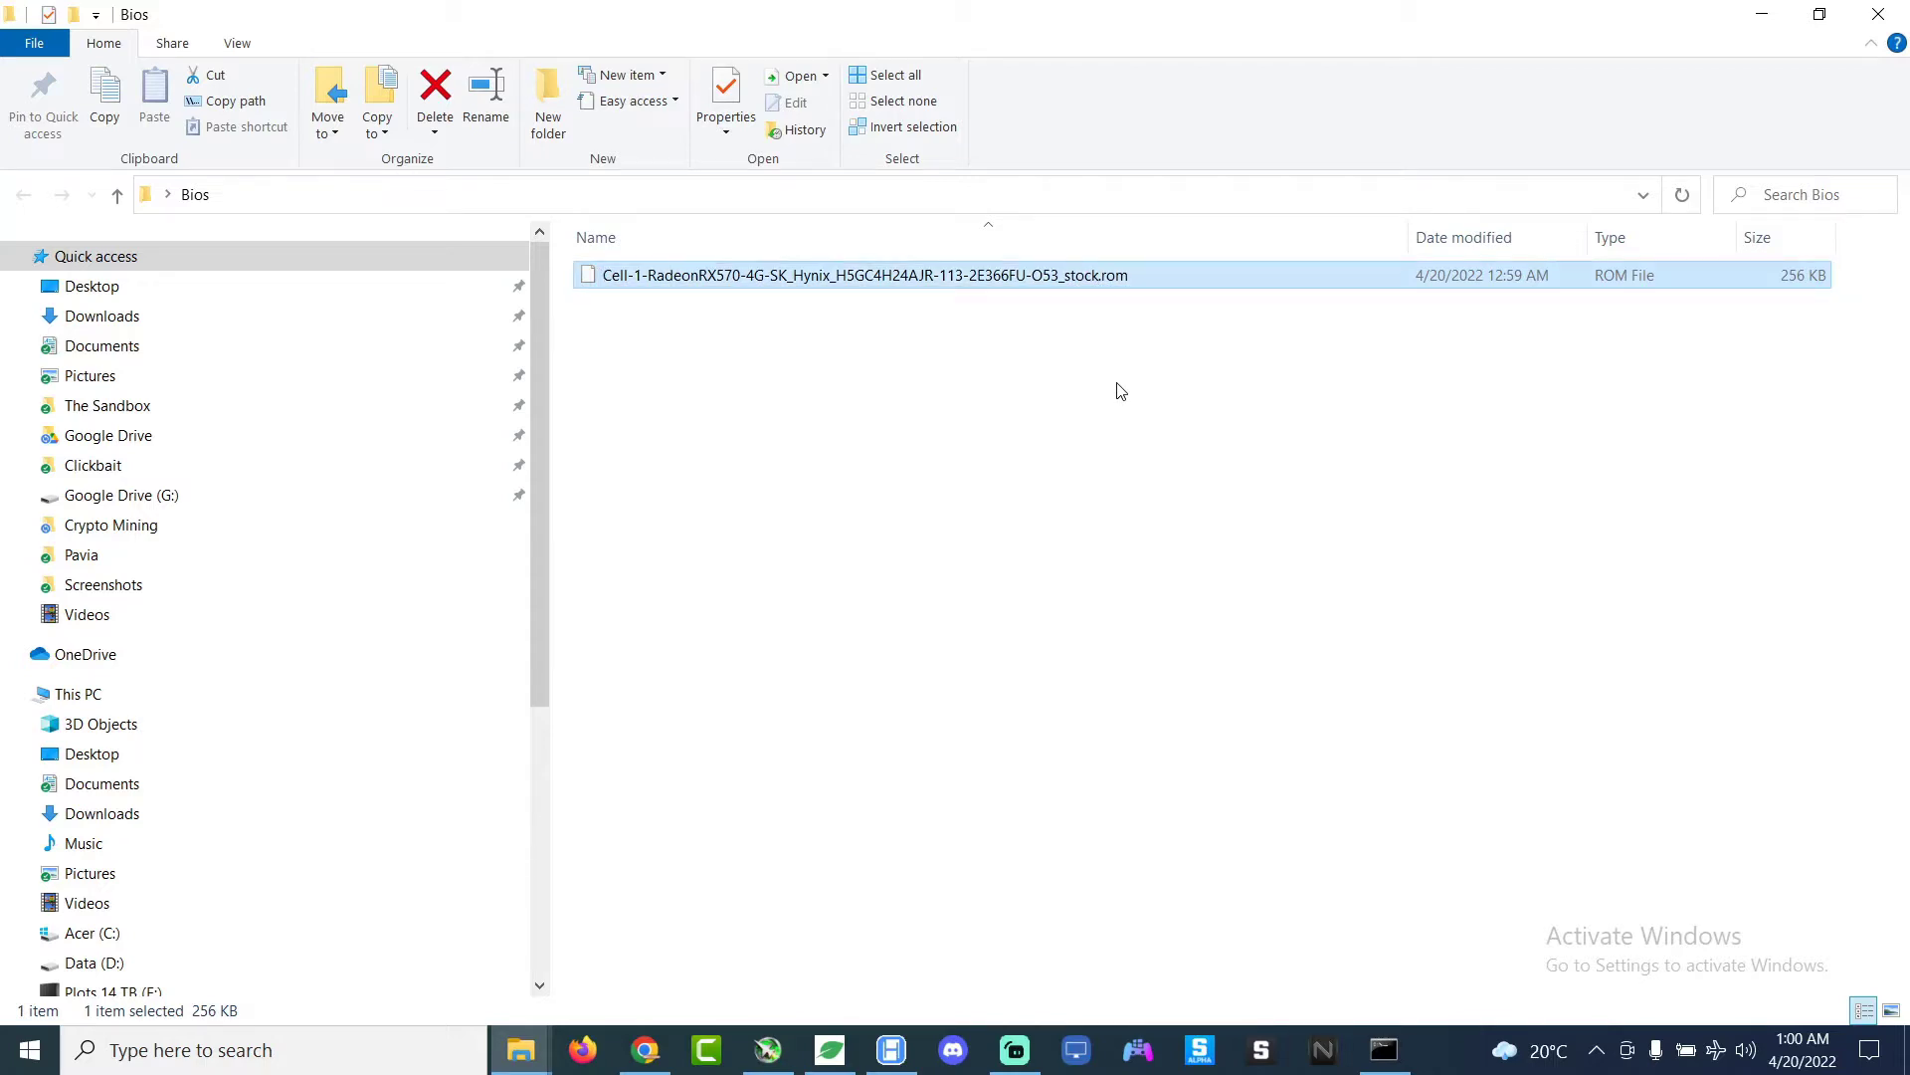
pyautogui.hotkey('alt', 'Tab')
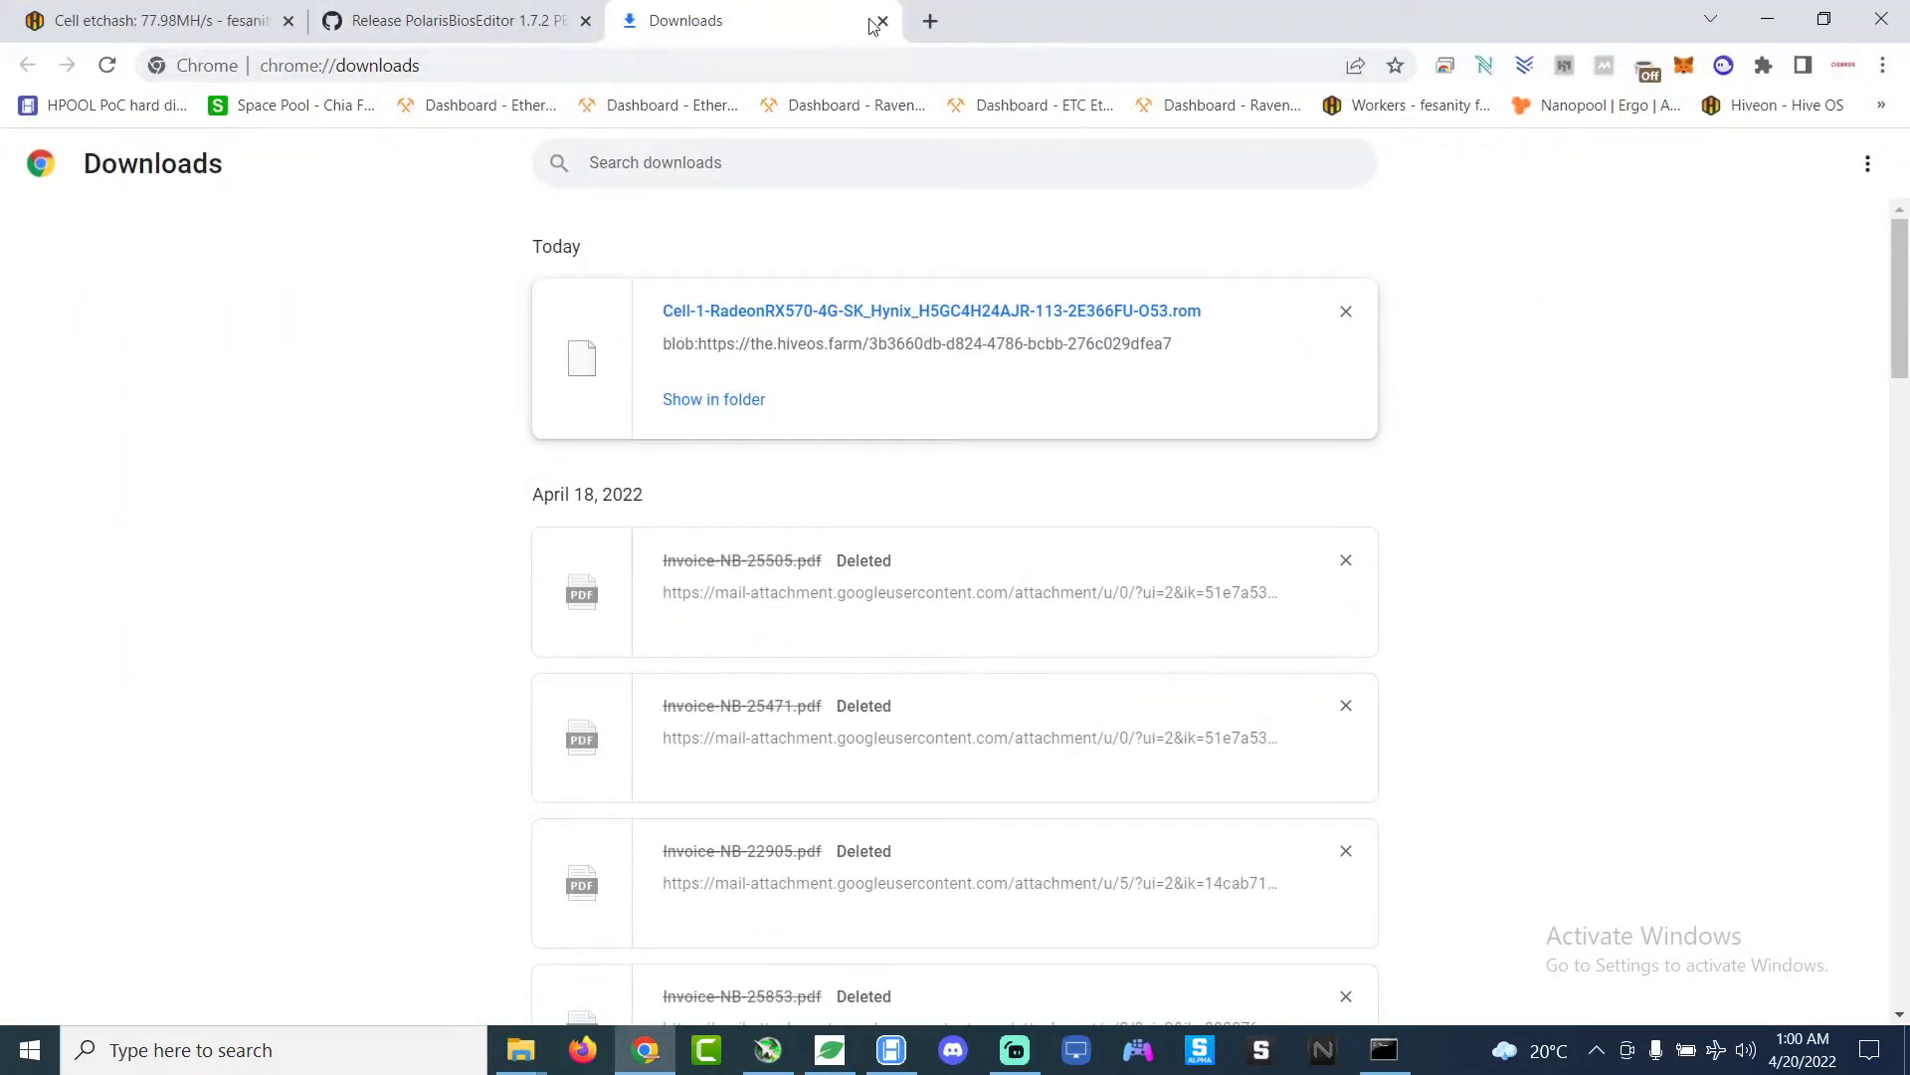
# Step: Download PolarisBiosEditor1.7.2.zip from the release page's Assets list
pyautogui.click(880, 22)
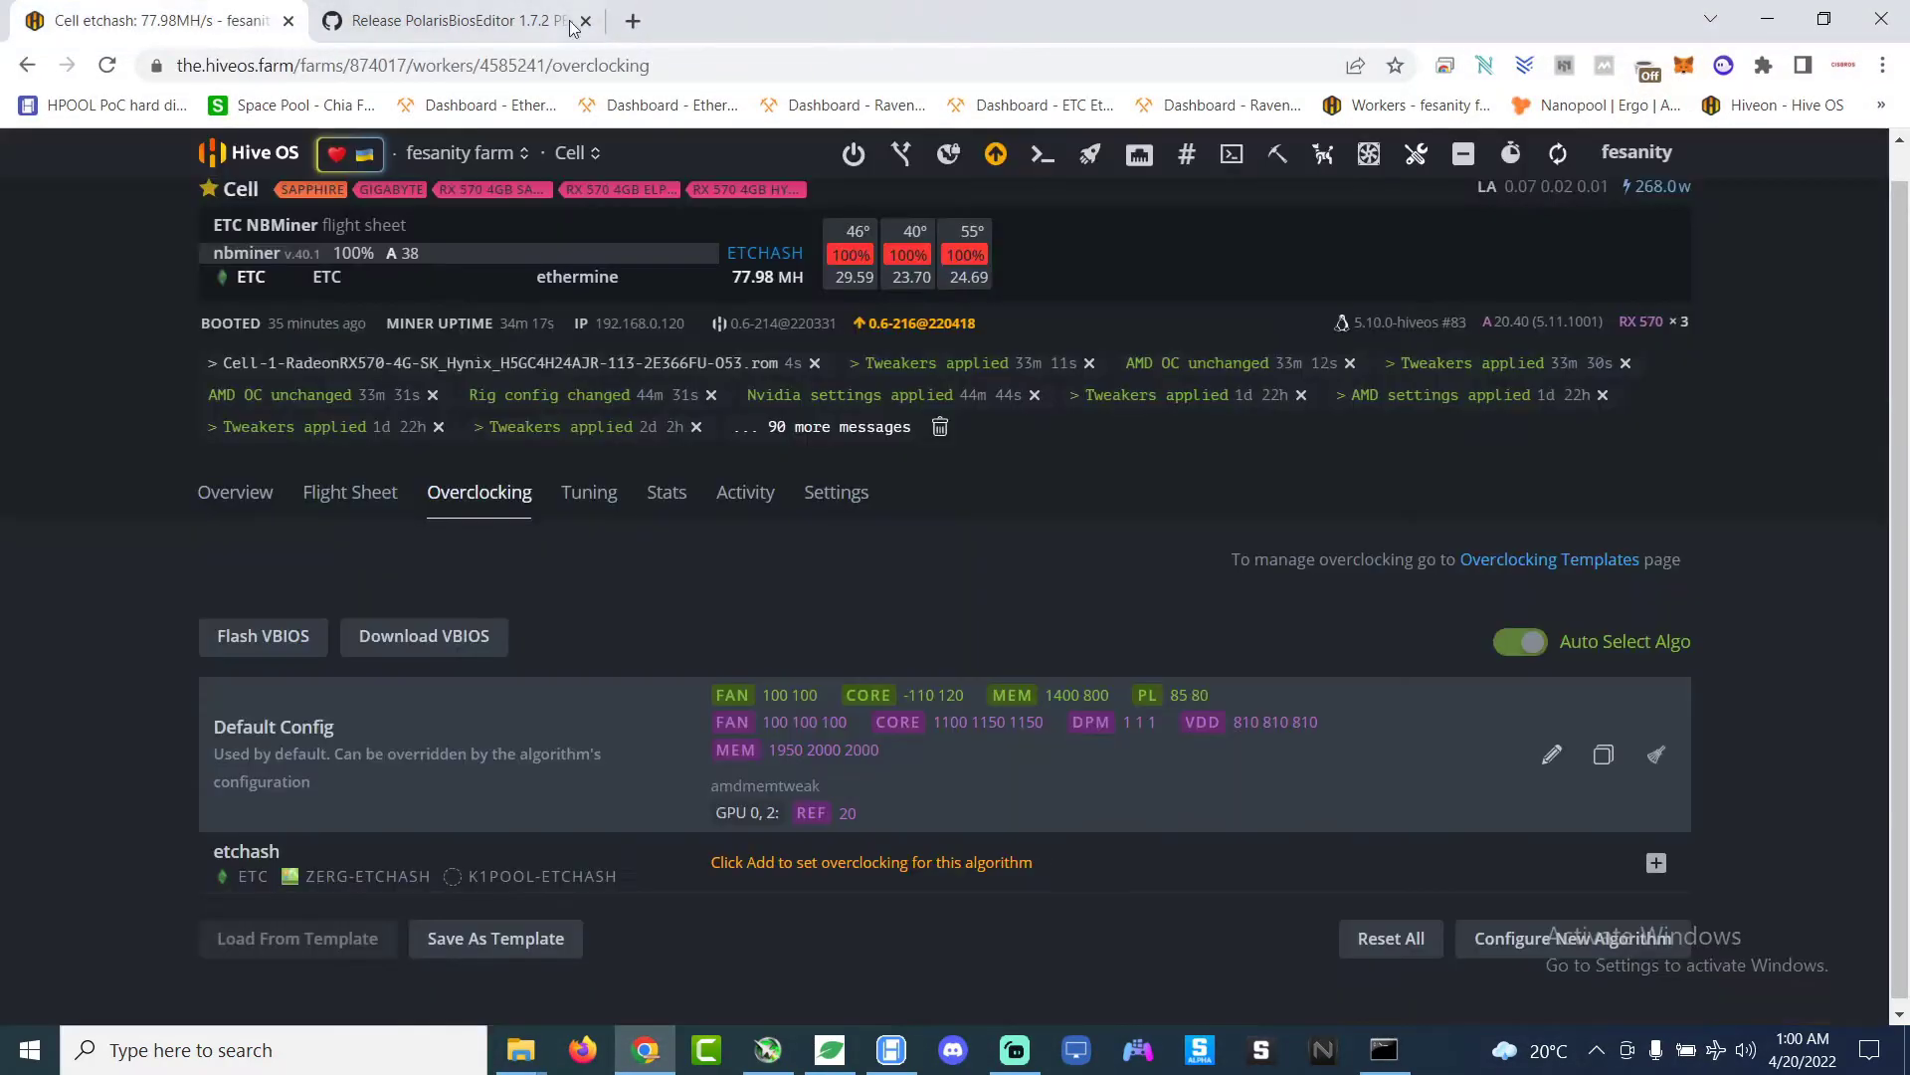
pyautogui.click(408, 28)
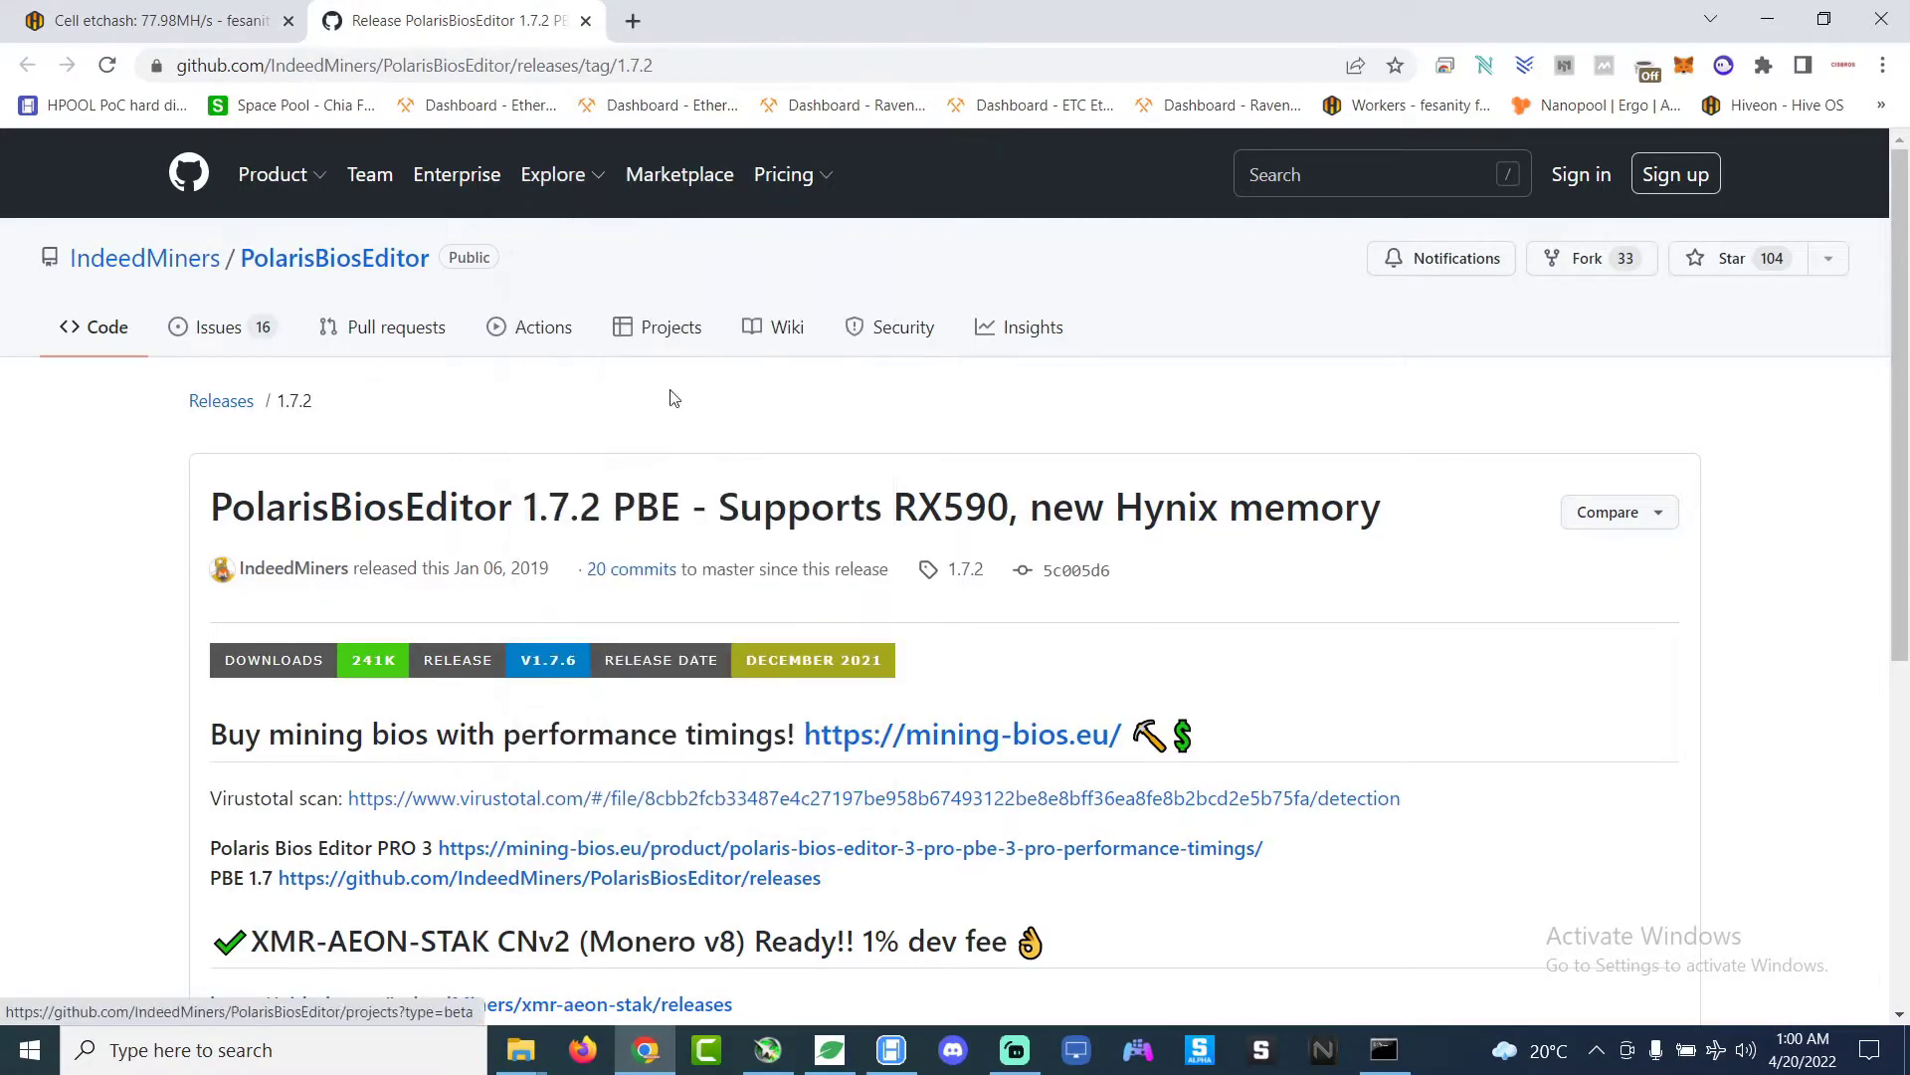
pyautogui.moveTo(573, 152)
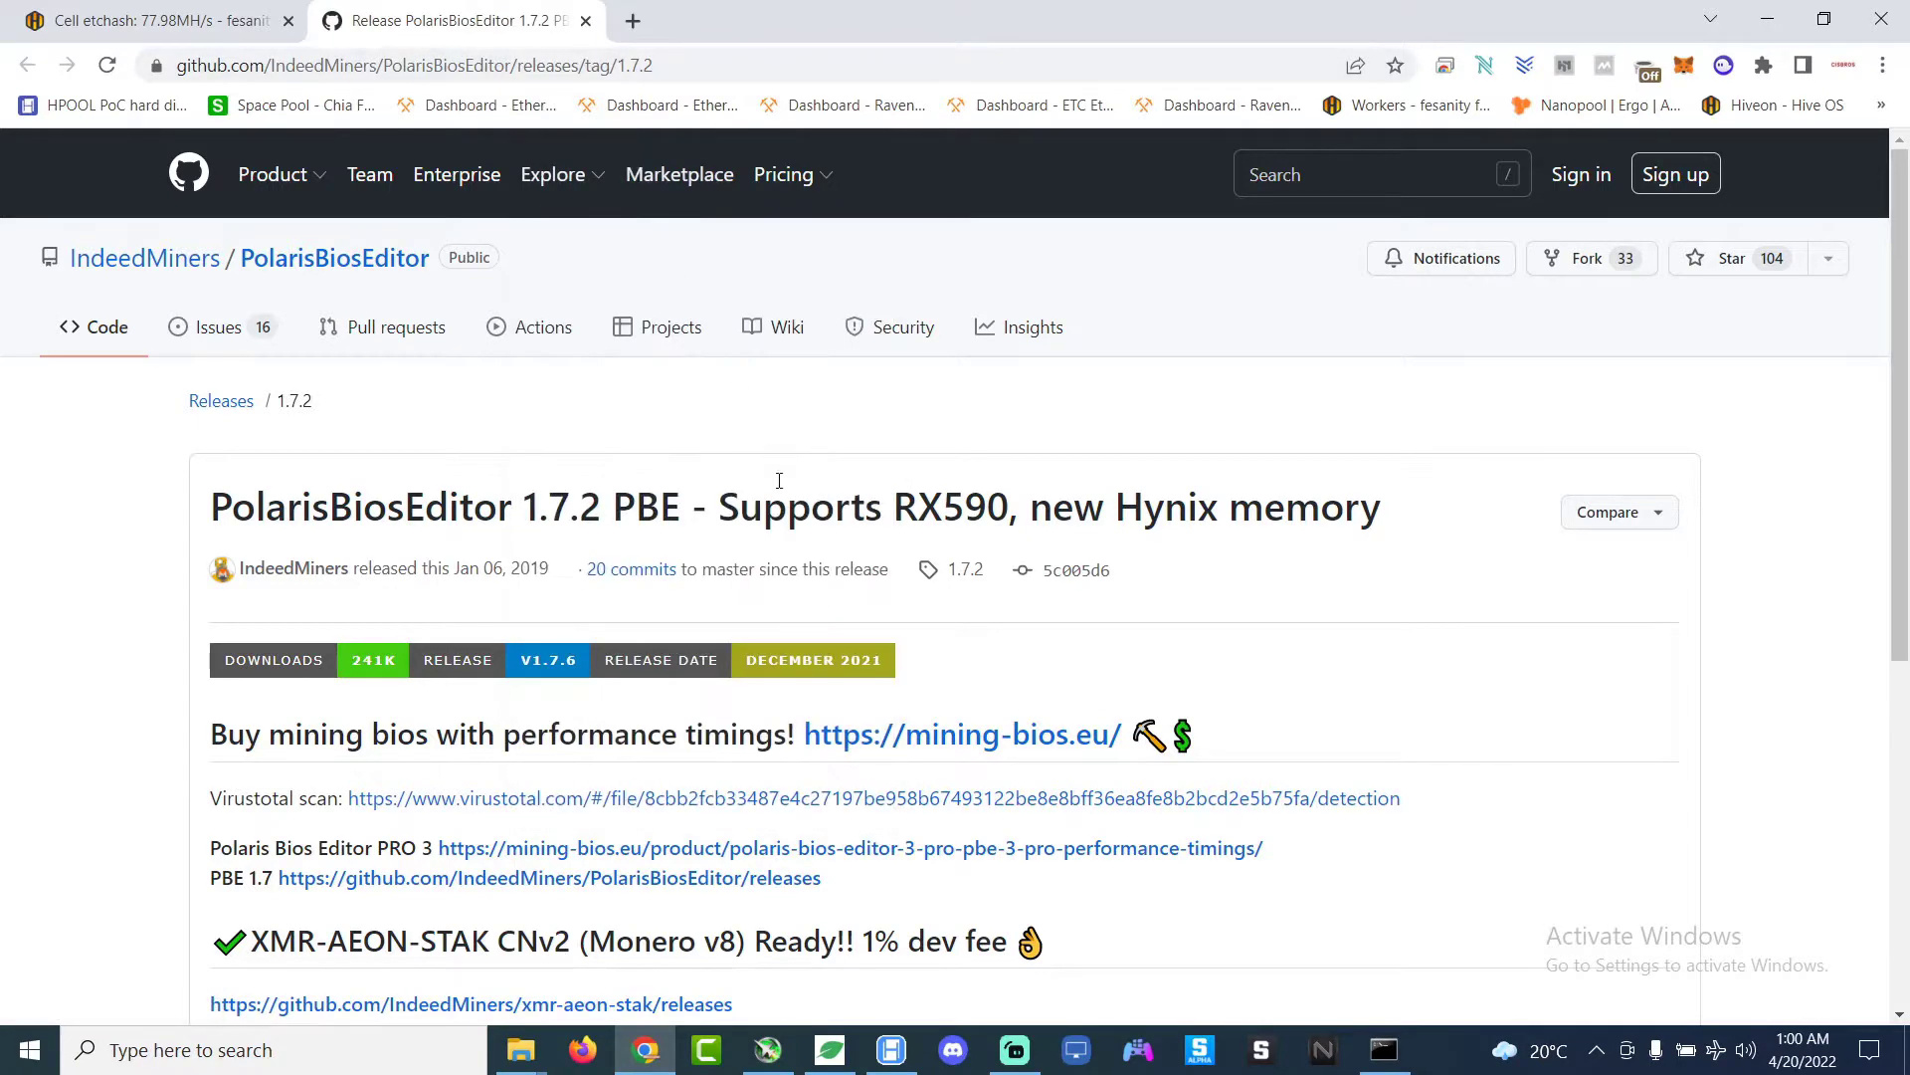
pyautogui.scroll(-2, 684, 647)
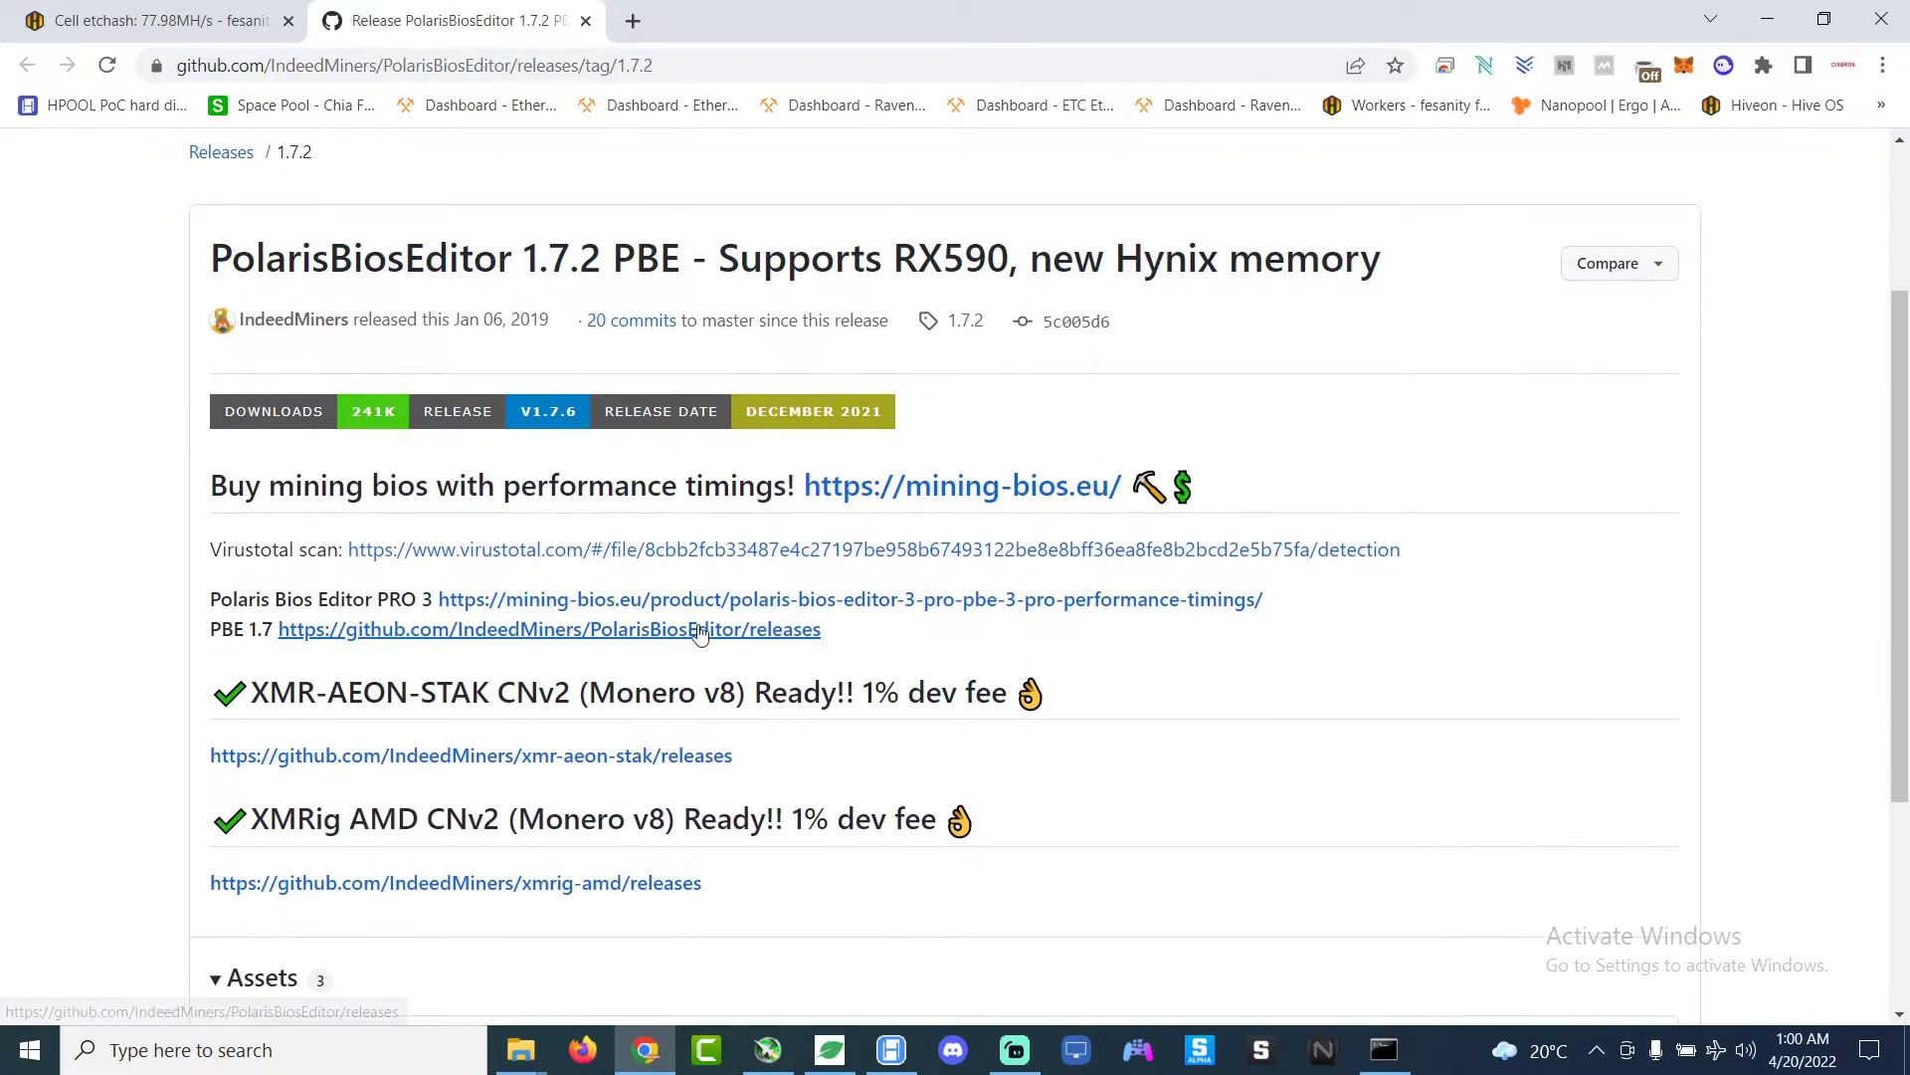
pyautogui.scroll(-2, 712, 666)
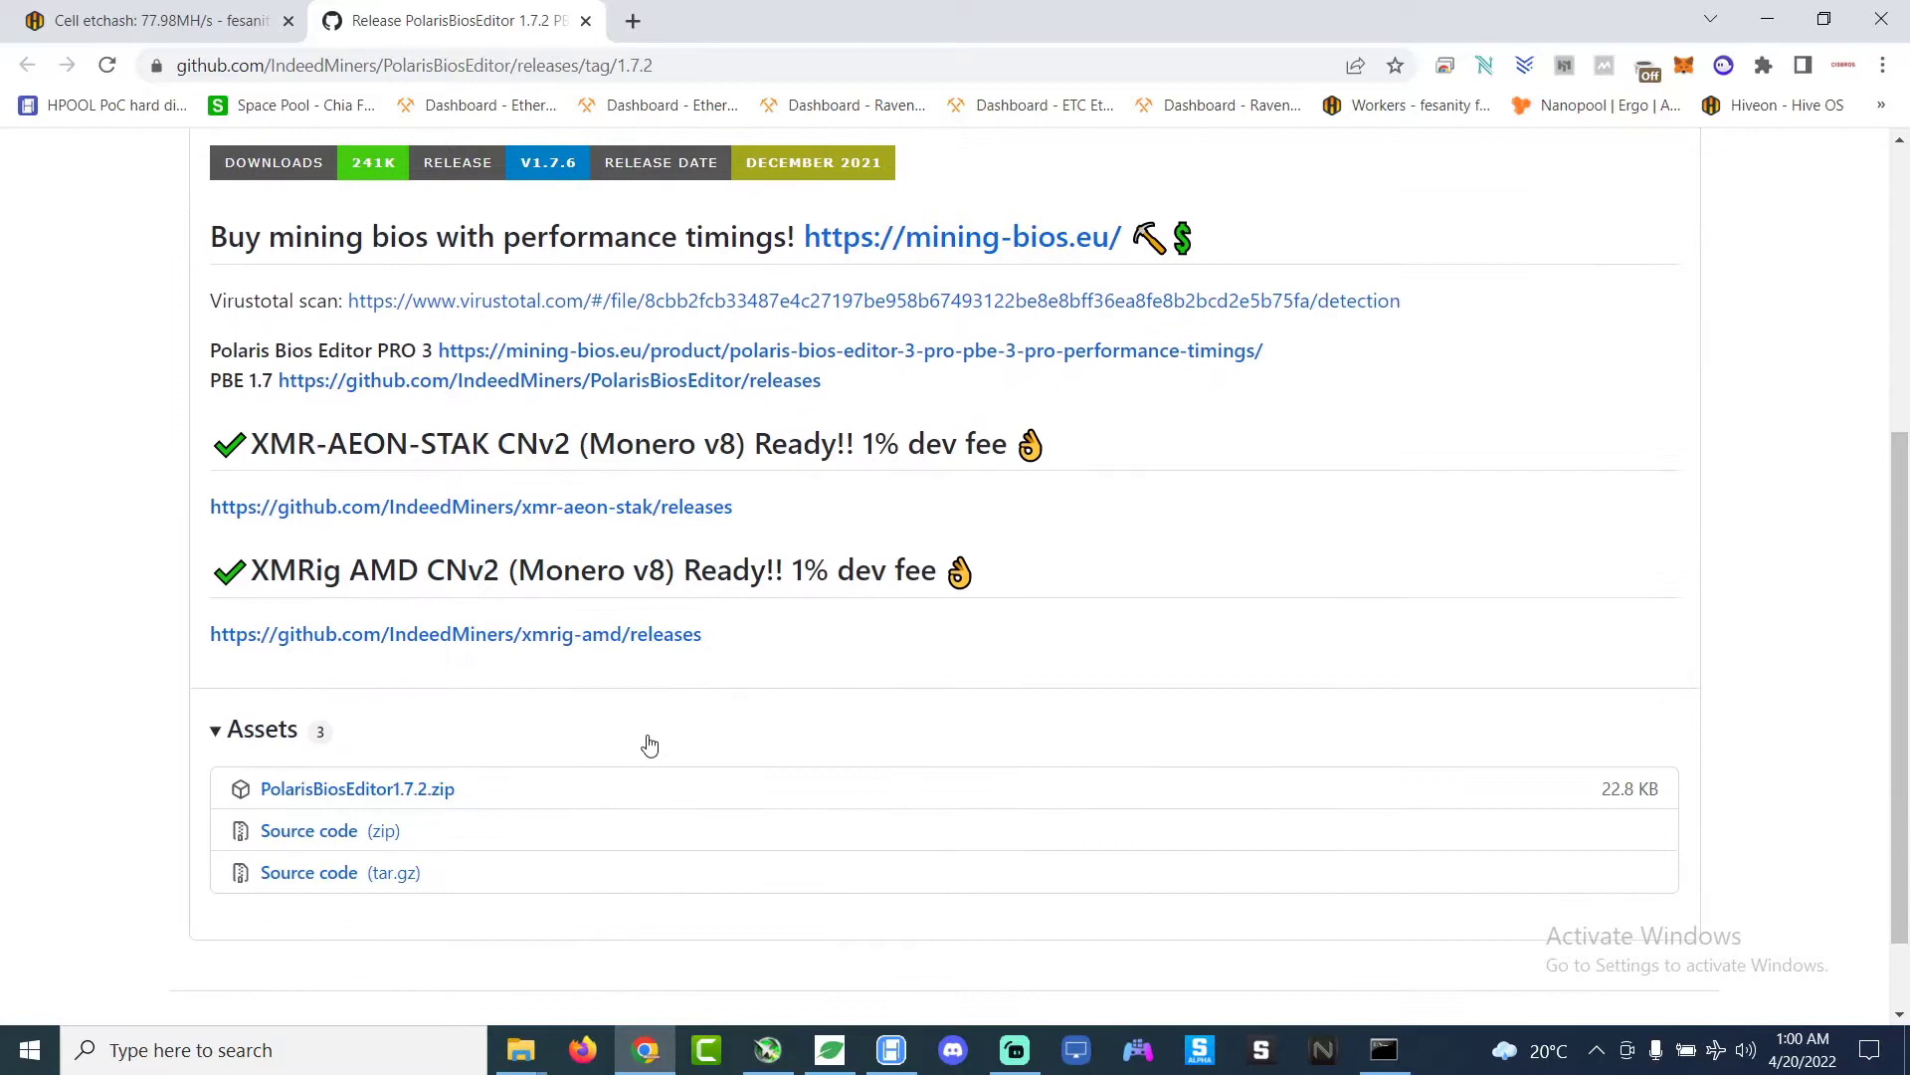
pyautogui.click(416, 793)
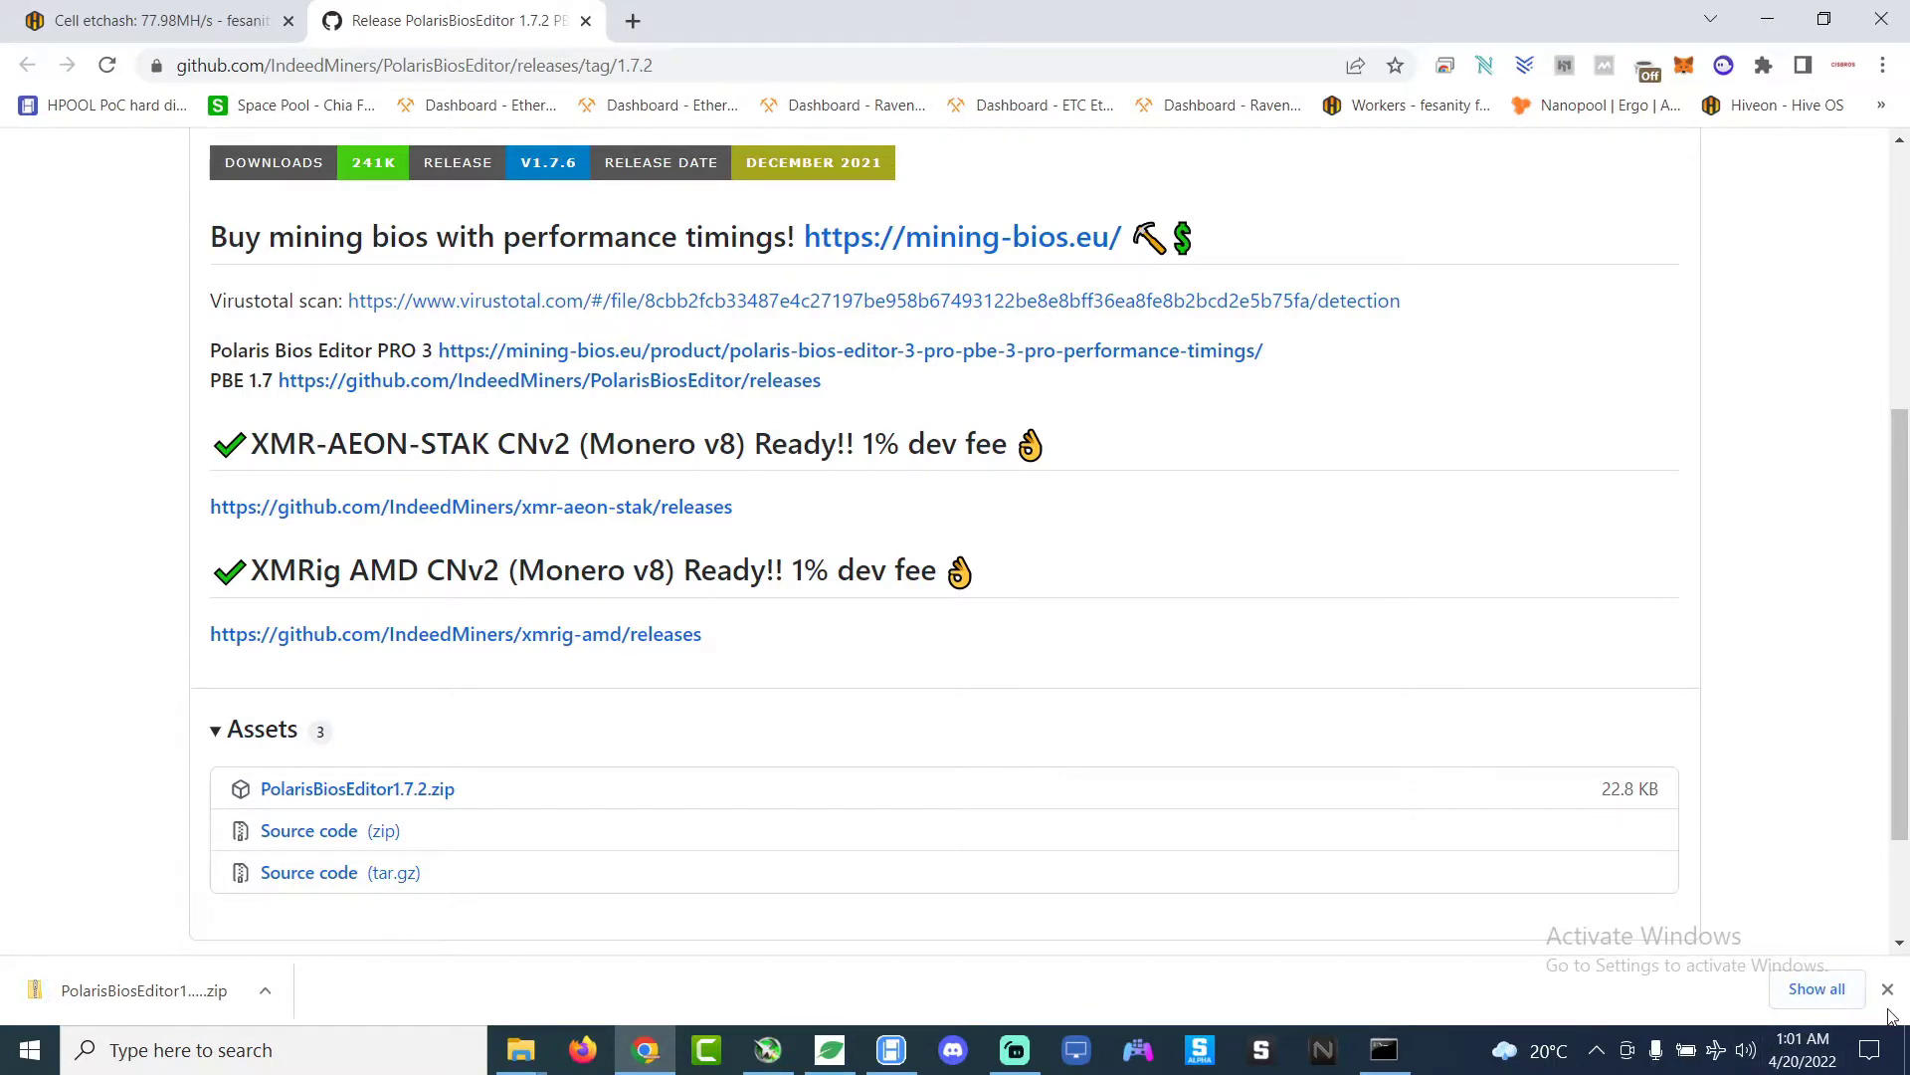
# Step: Copy the downloaded PolarisBiosEditor1.7.2.zip onto the desktop
pyautogui.click(1821, 990)
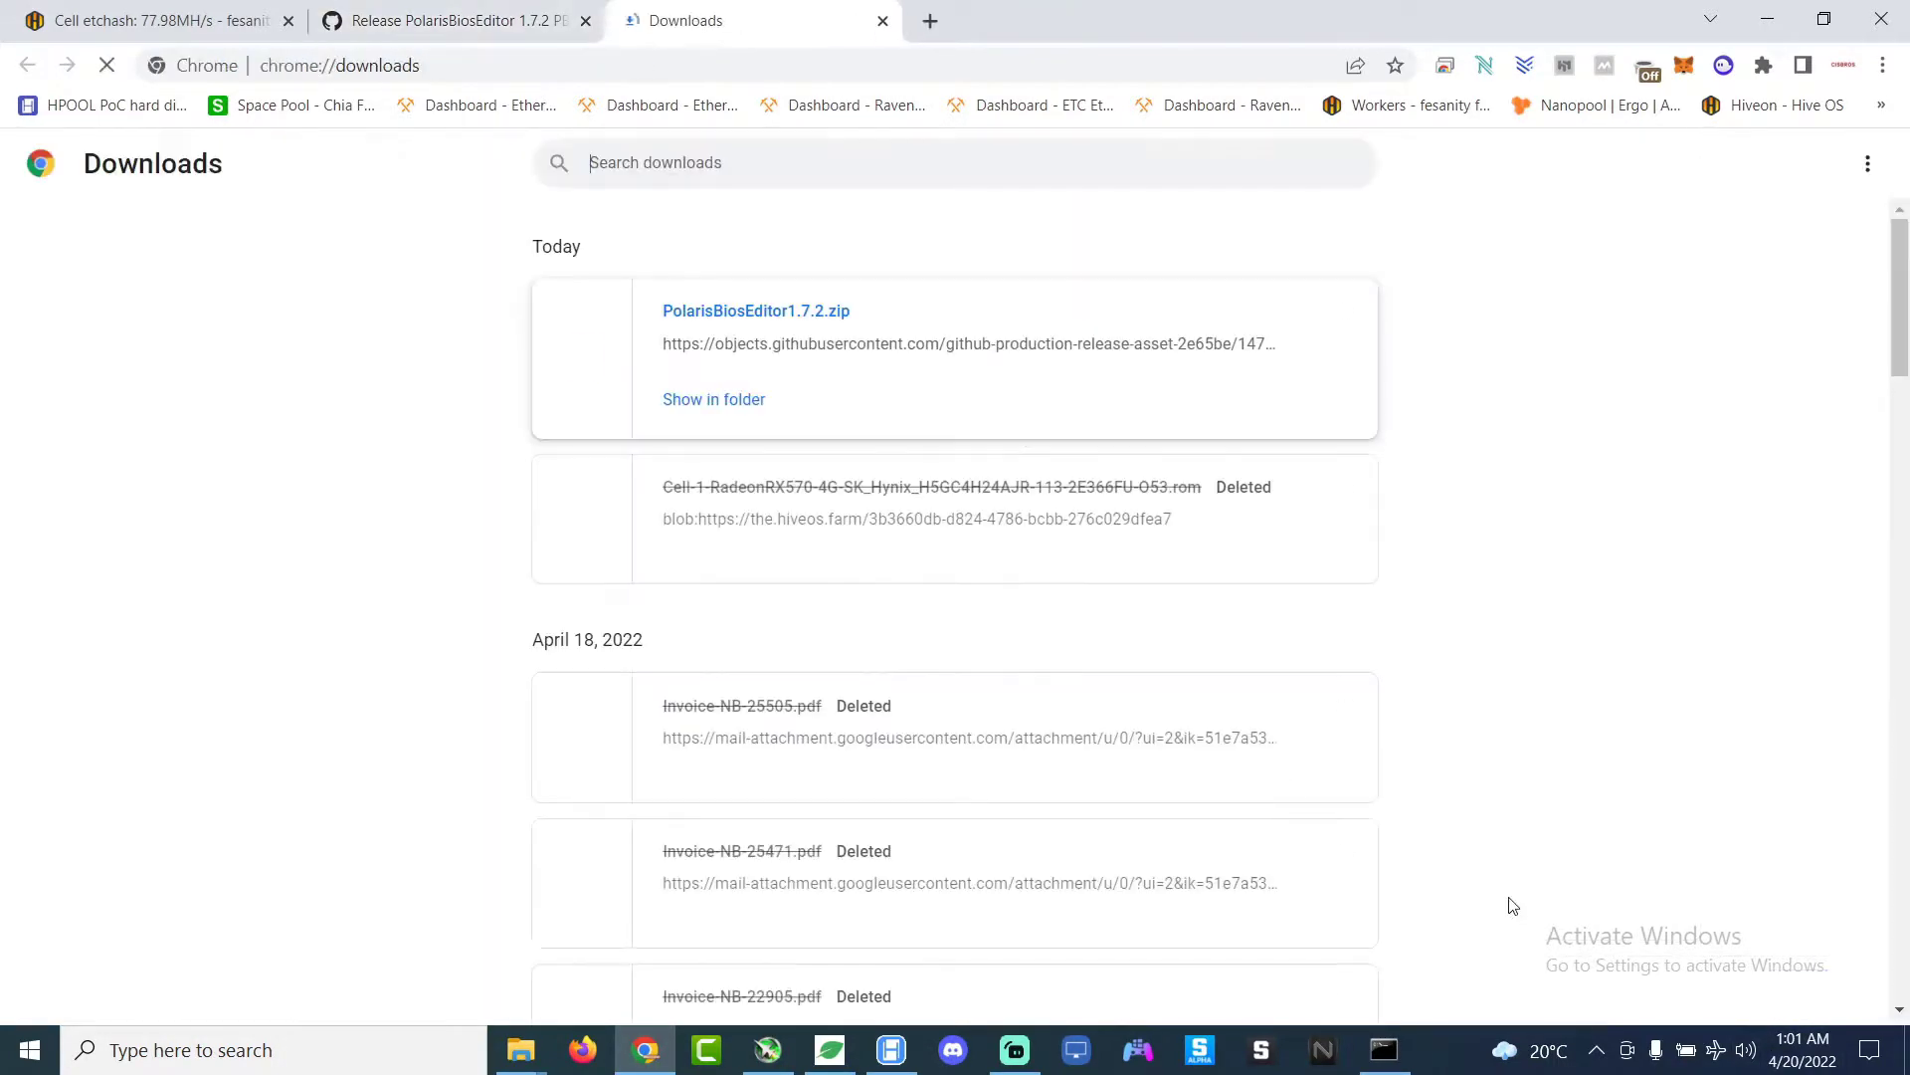
pyautogui.click(716, 404)
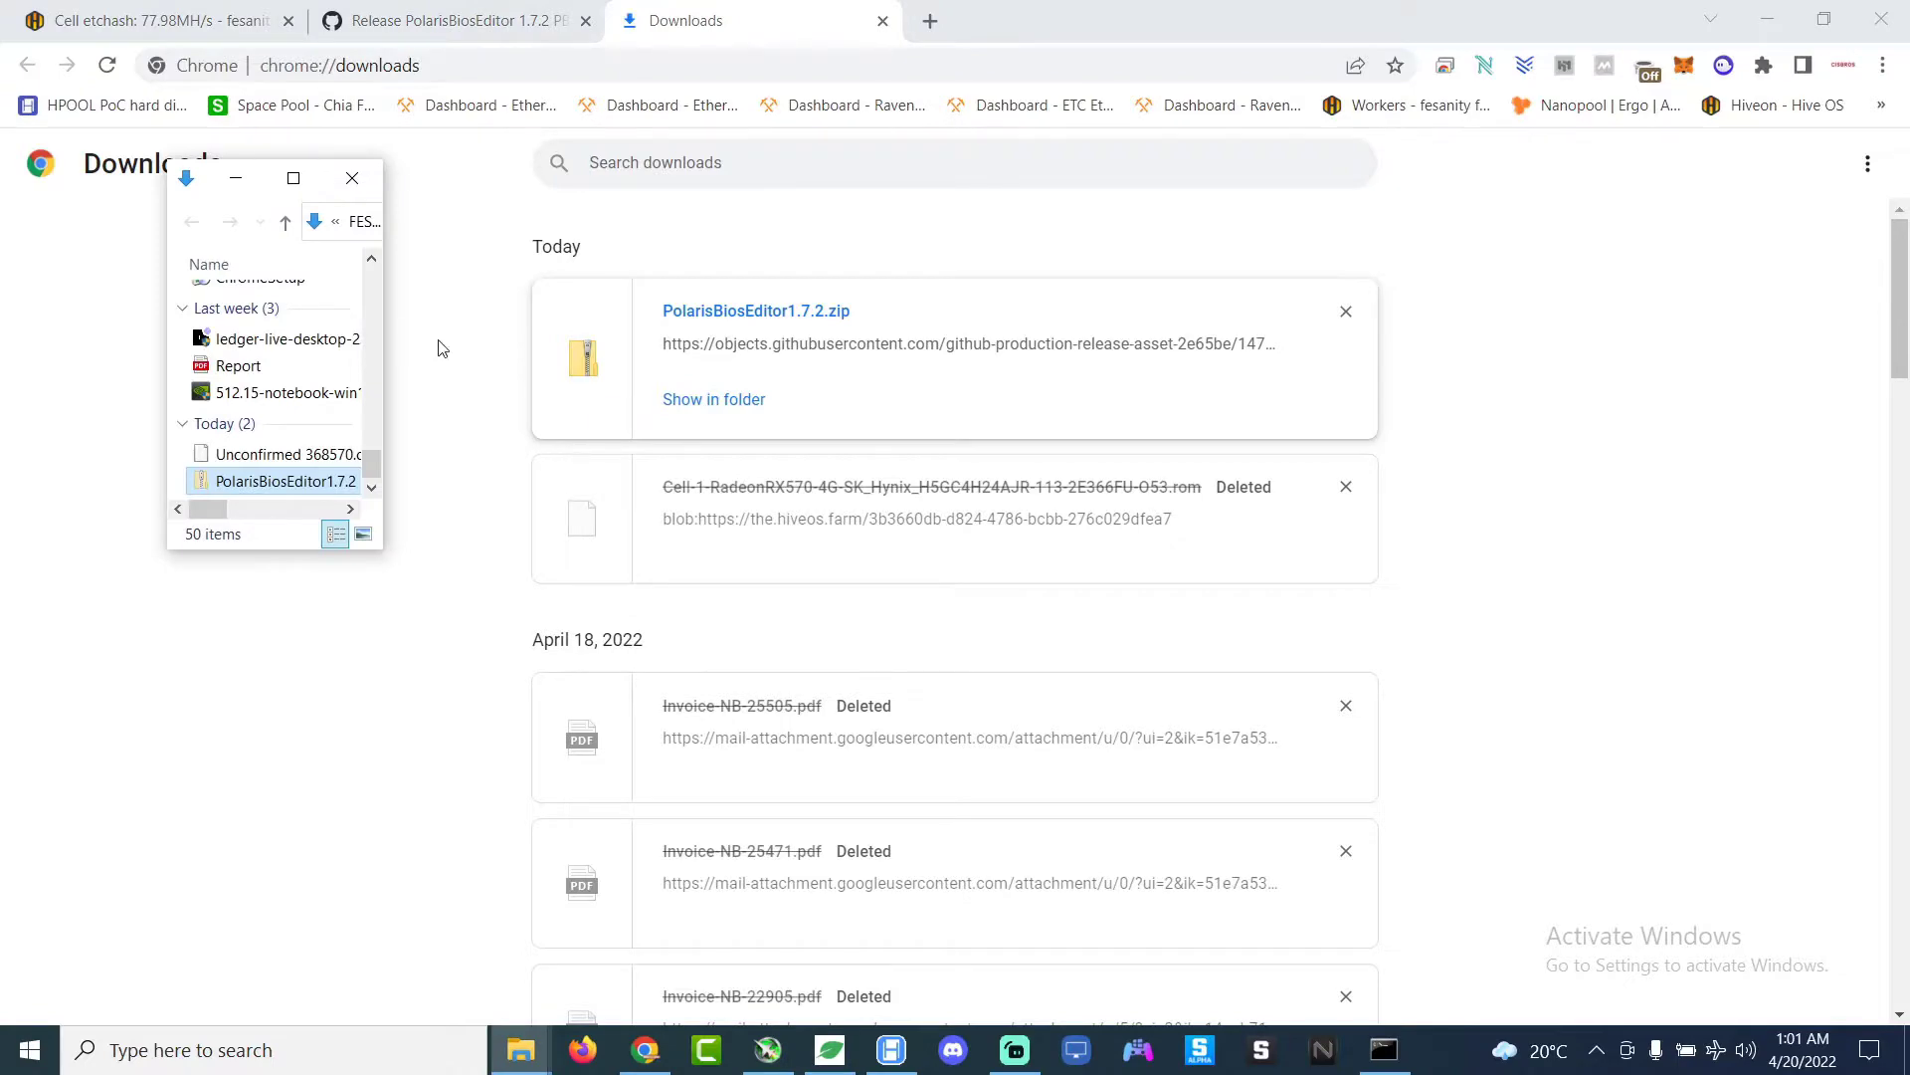
pyautogui.click(1767, 20)
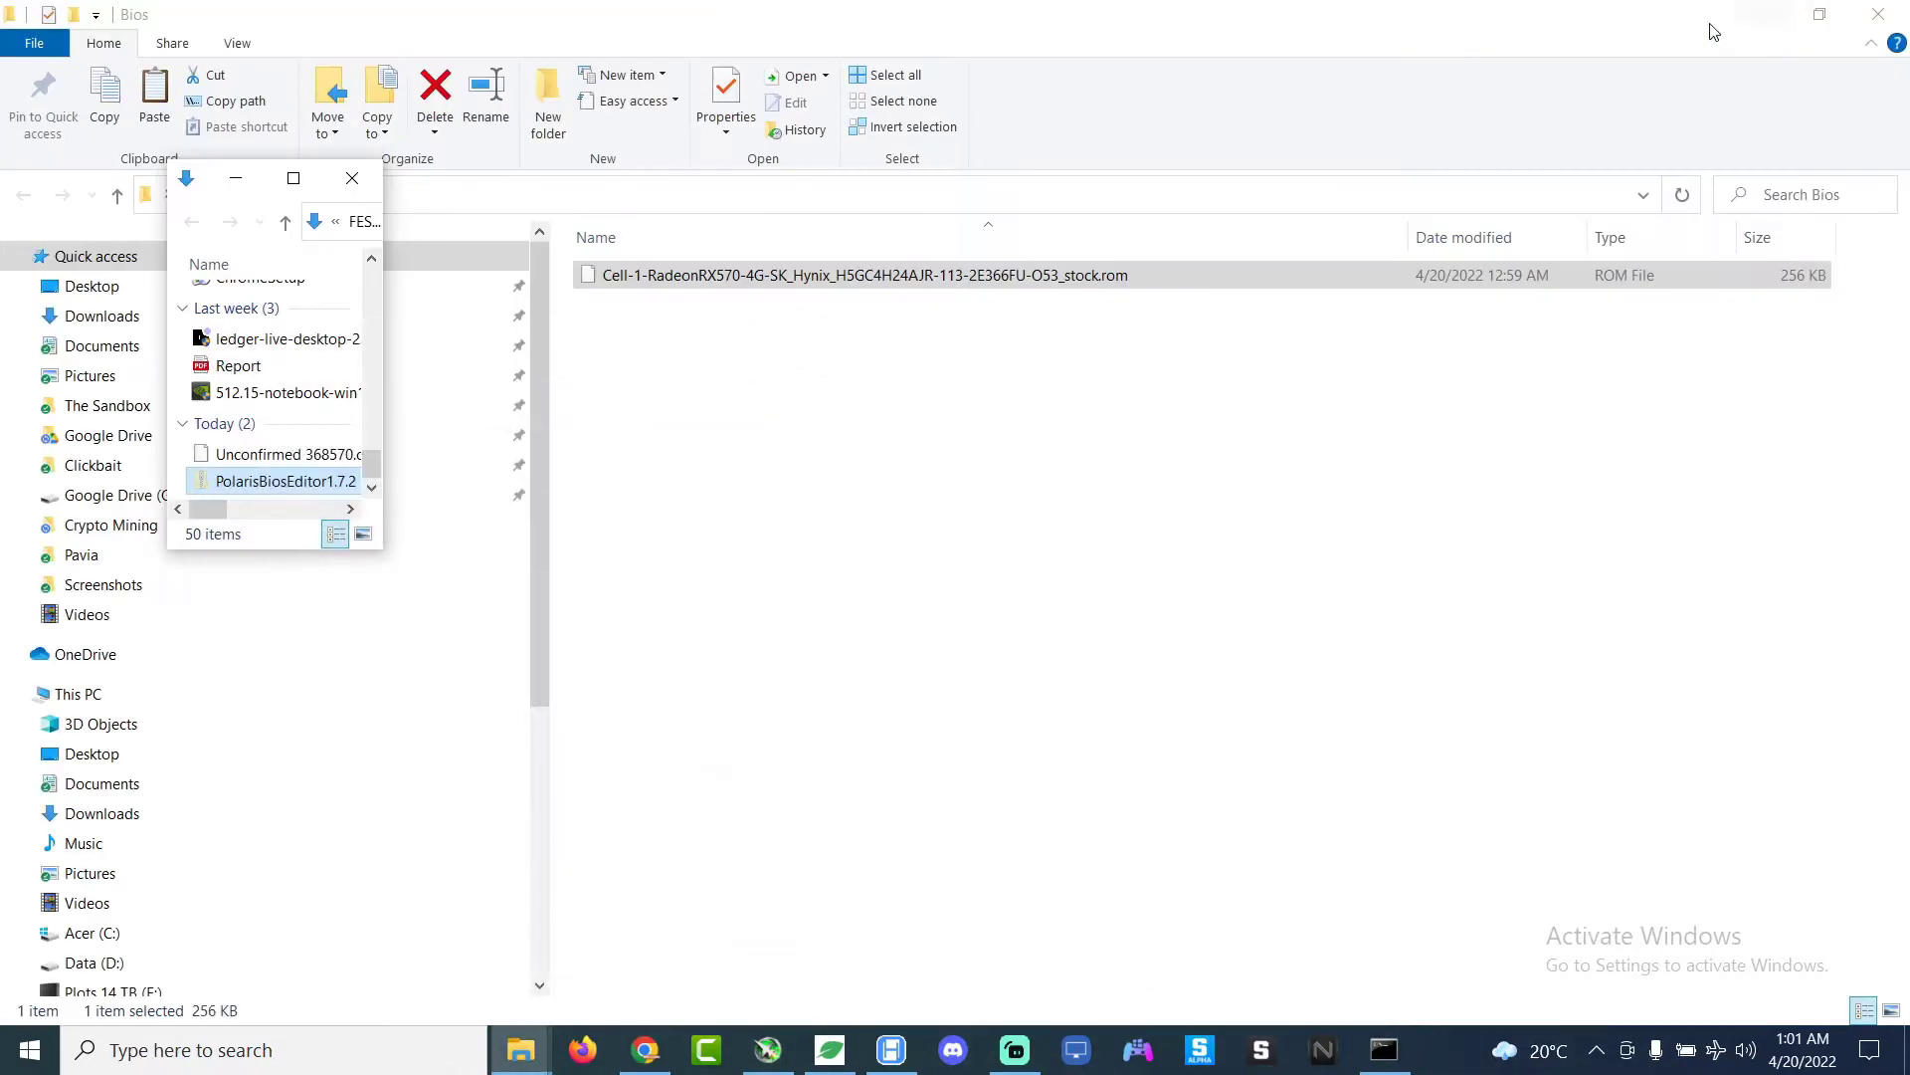
pyautogui.click(1767, 20)
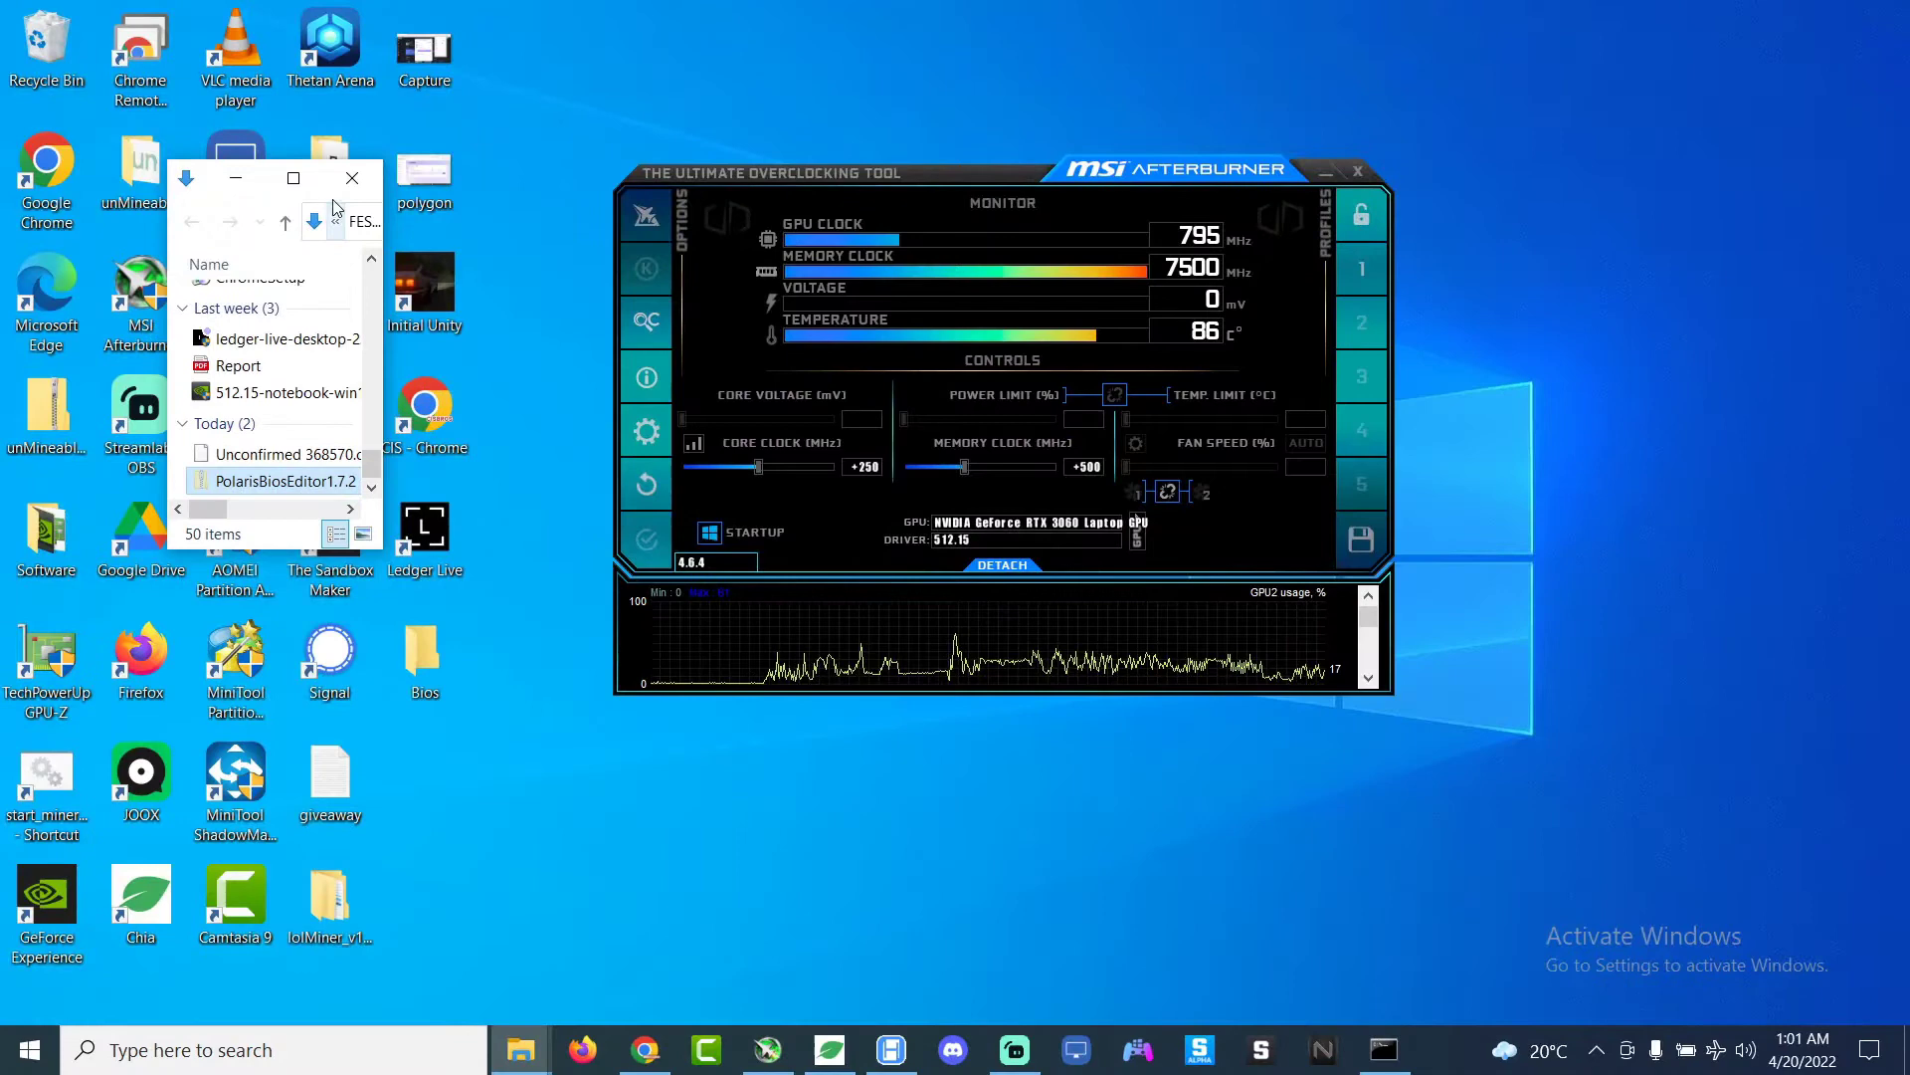
pyautogui.click(352, 178)
pyautogui.rightClick(441, 747)
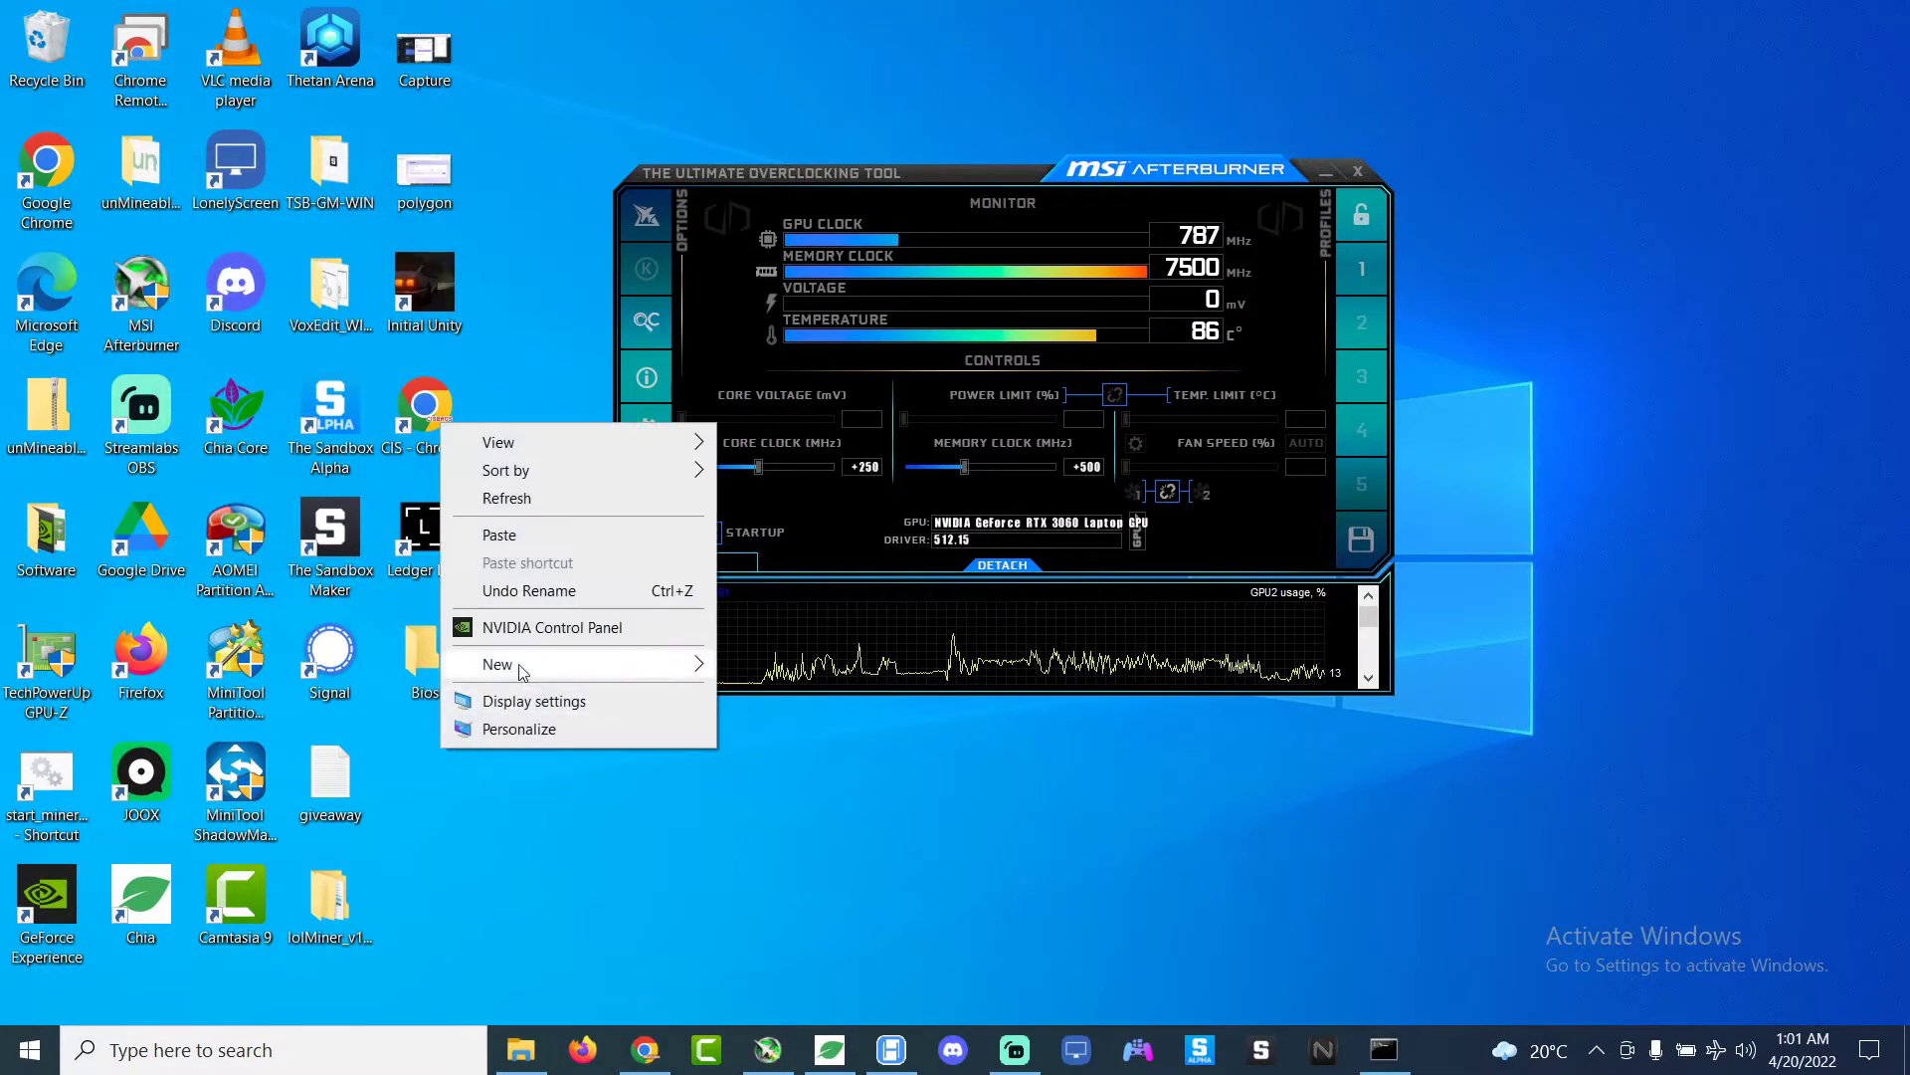
pyautogui.click(515, 534)
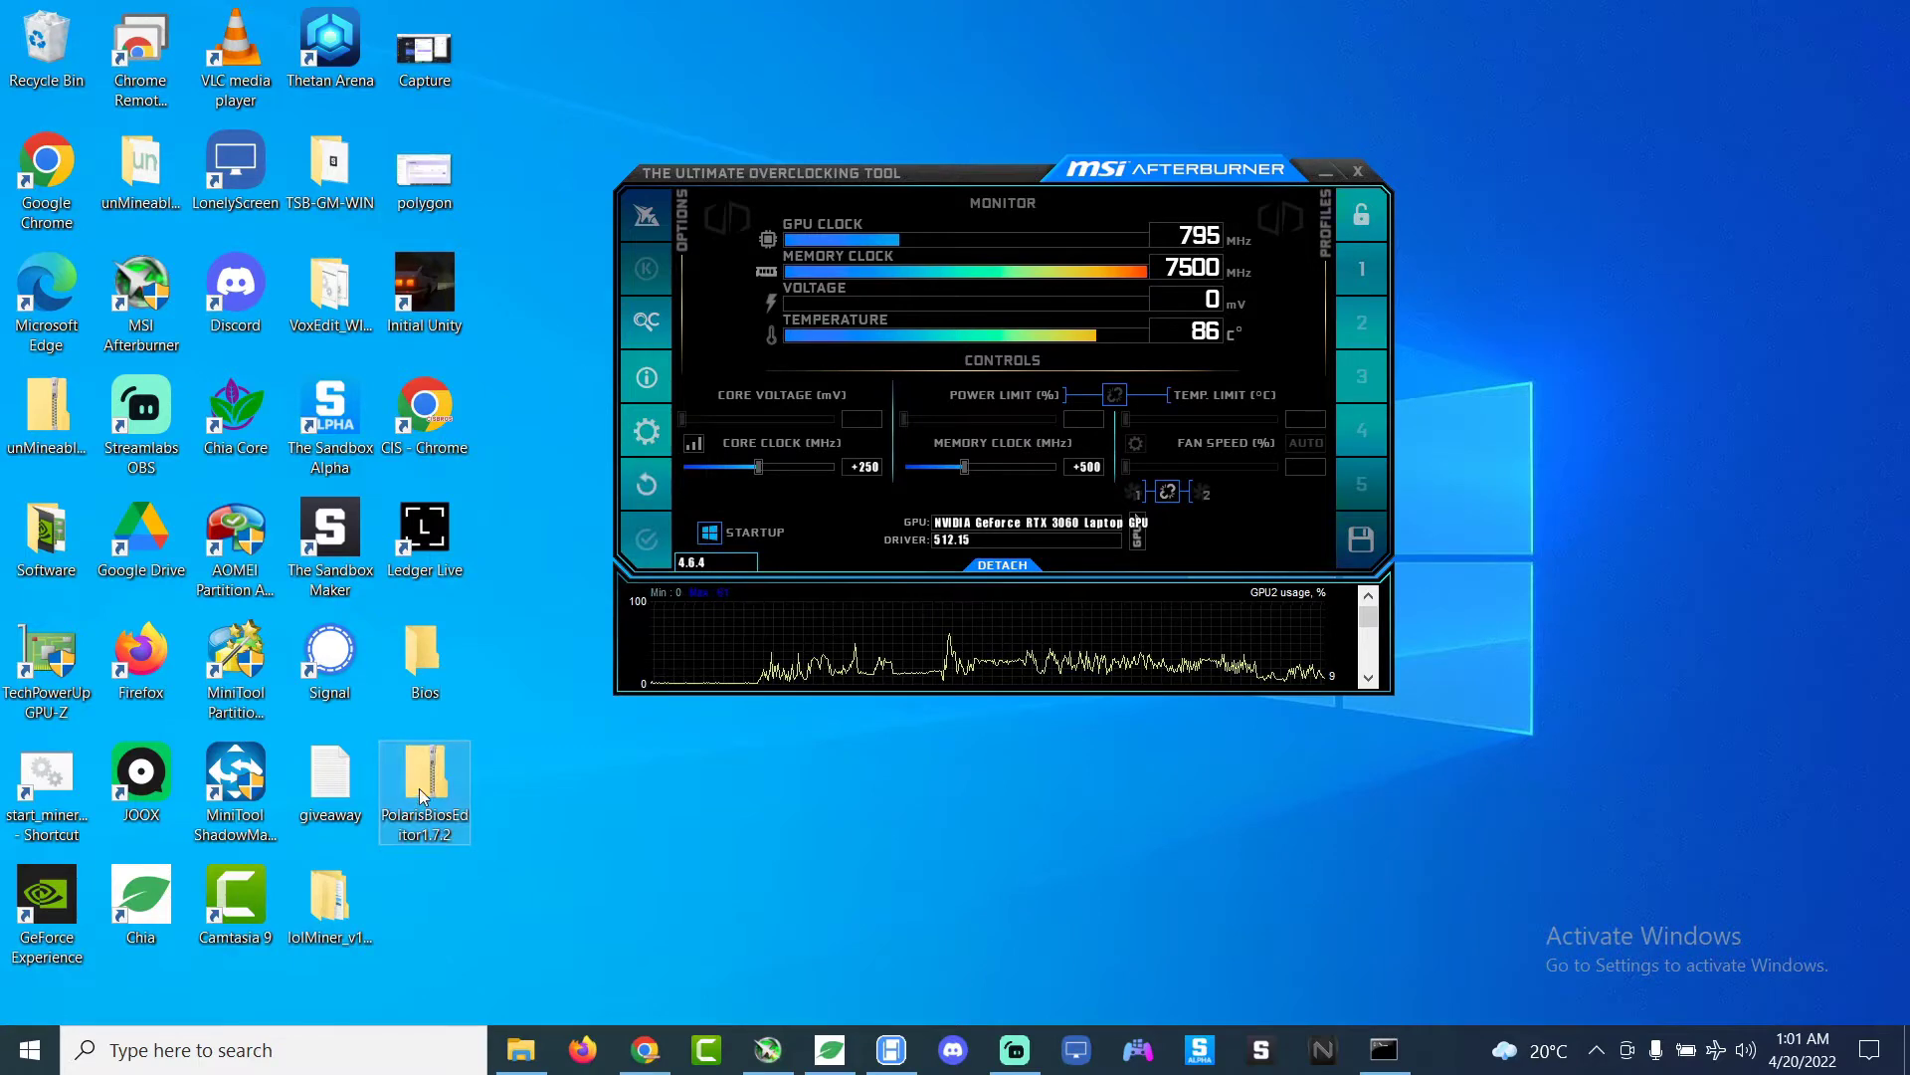
# Step: Extract the zip into a PolarisBiosEditor1.7.2 desktop folder and open it
pyautogui.rightClick(426, 791)
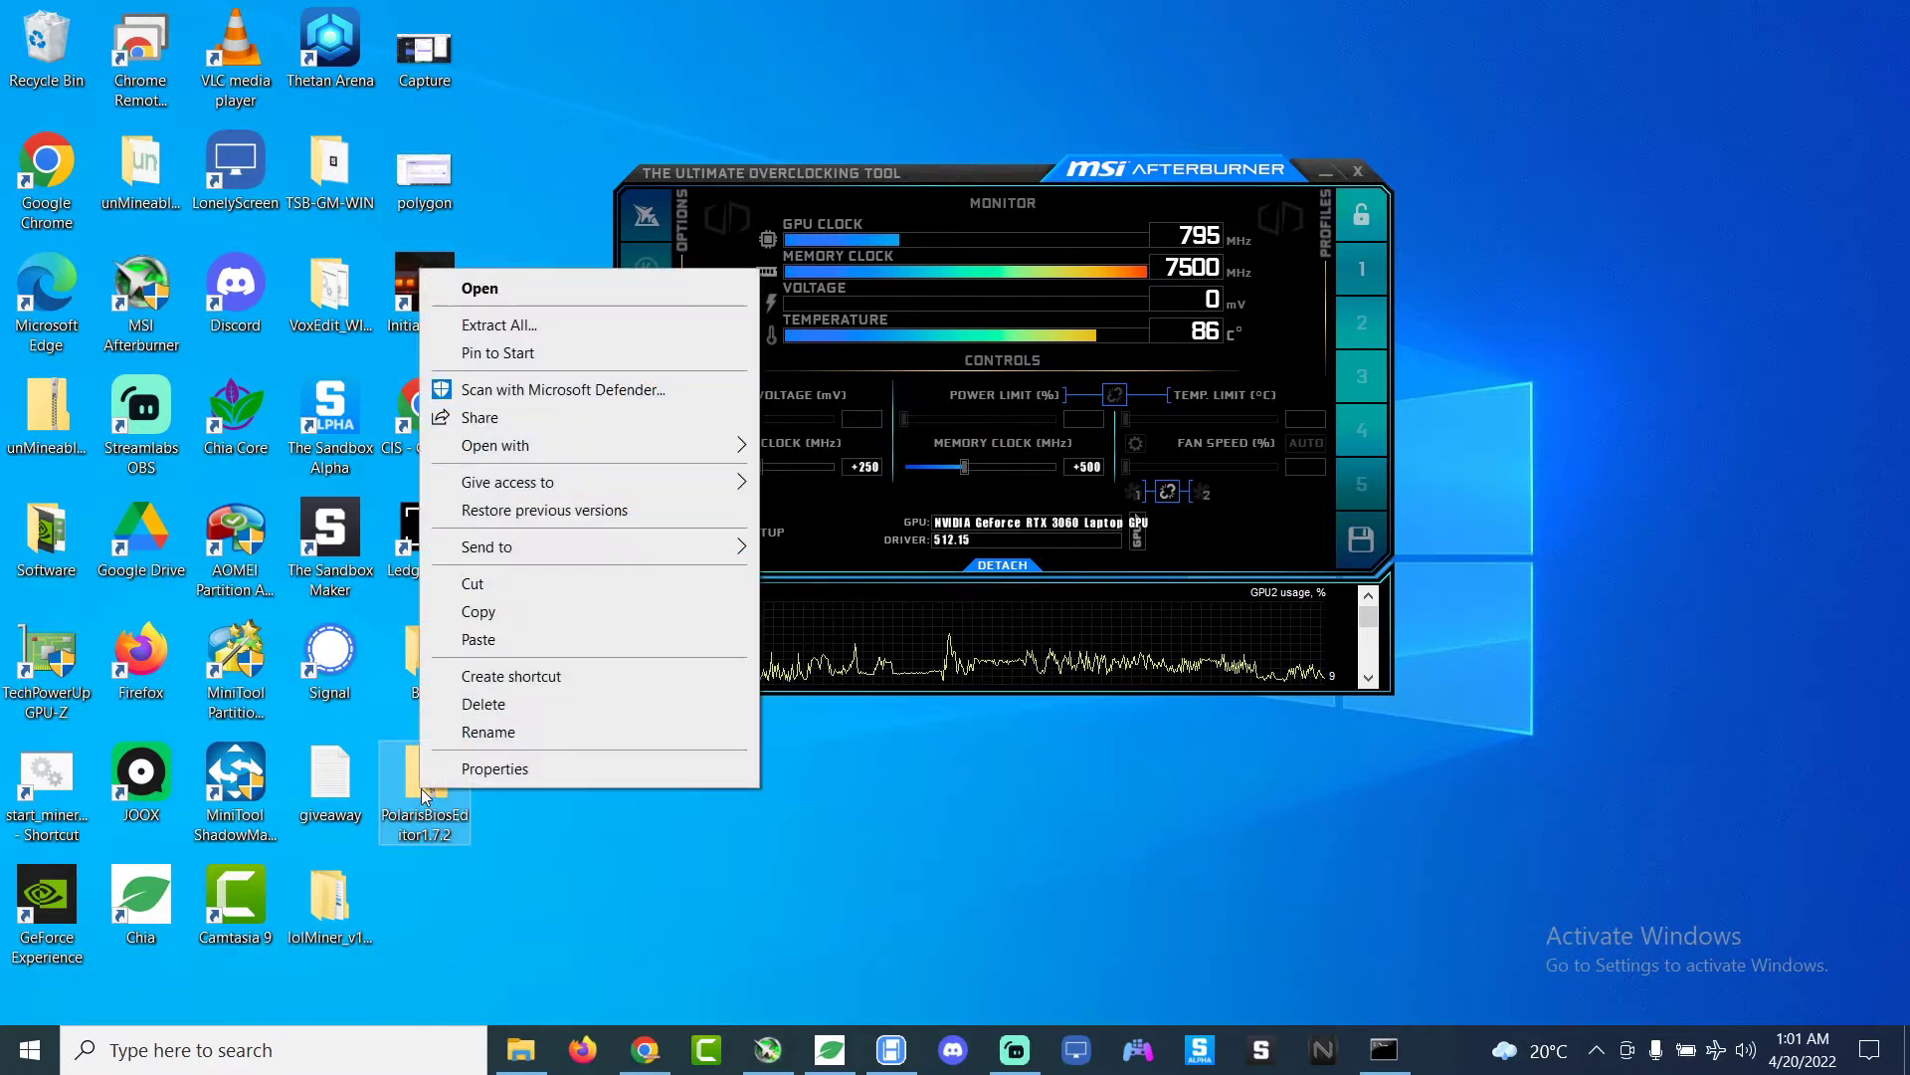
pyautogui.click(669, 326)
pyautogui.click(1146, 770)
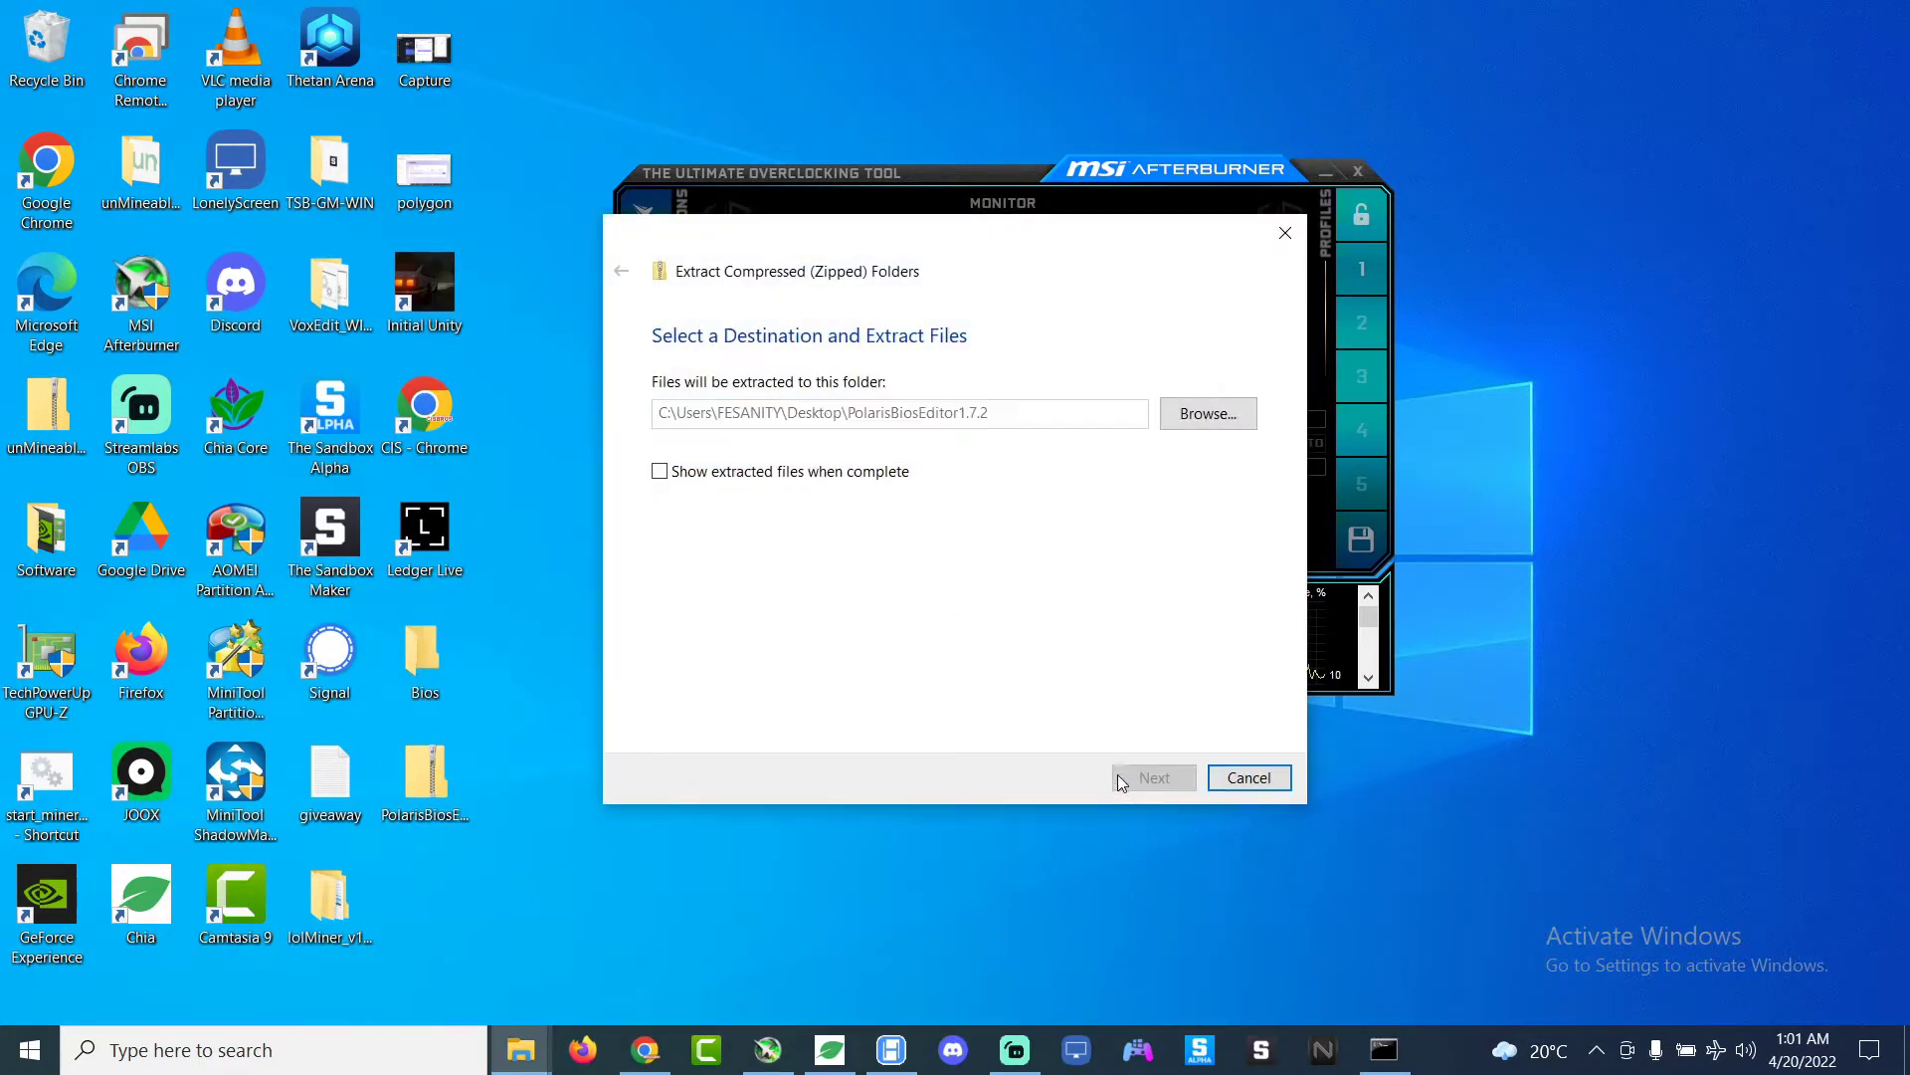
pyautogui.doubleClick(425, 900)
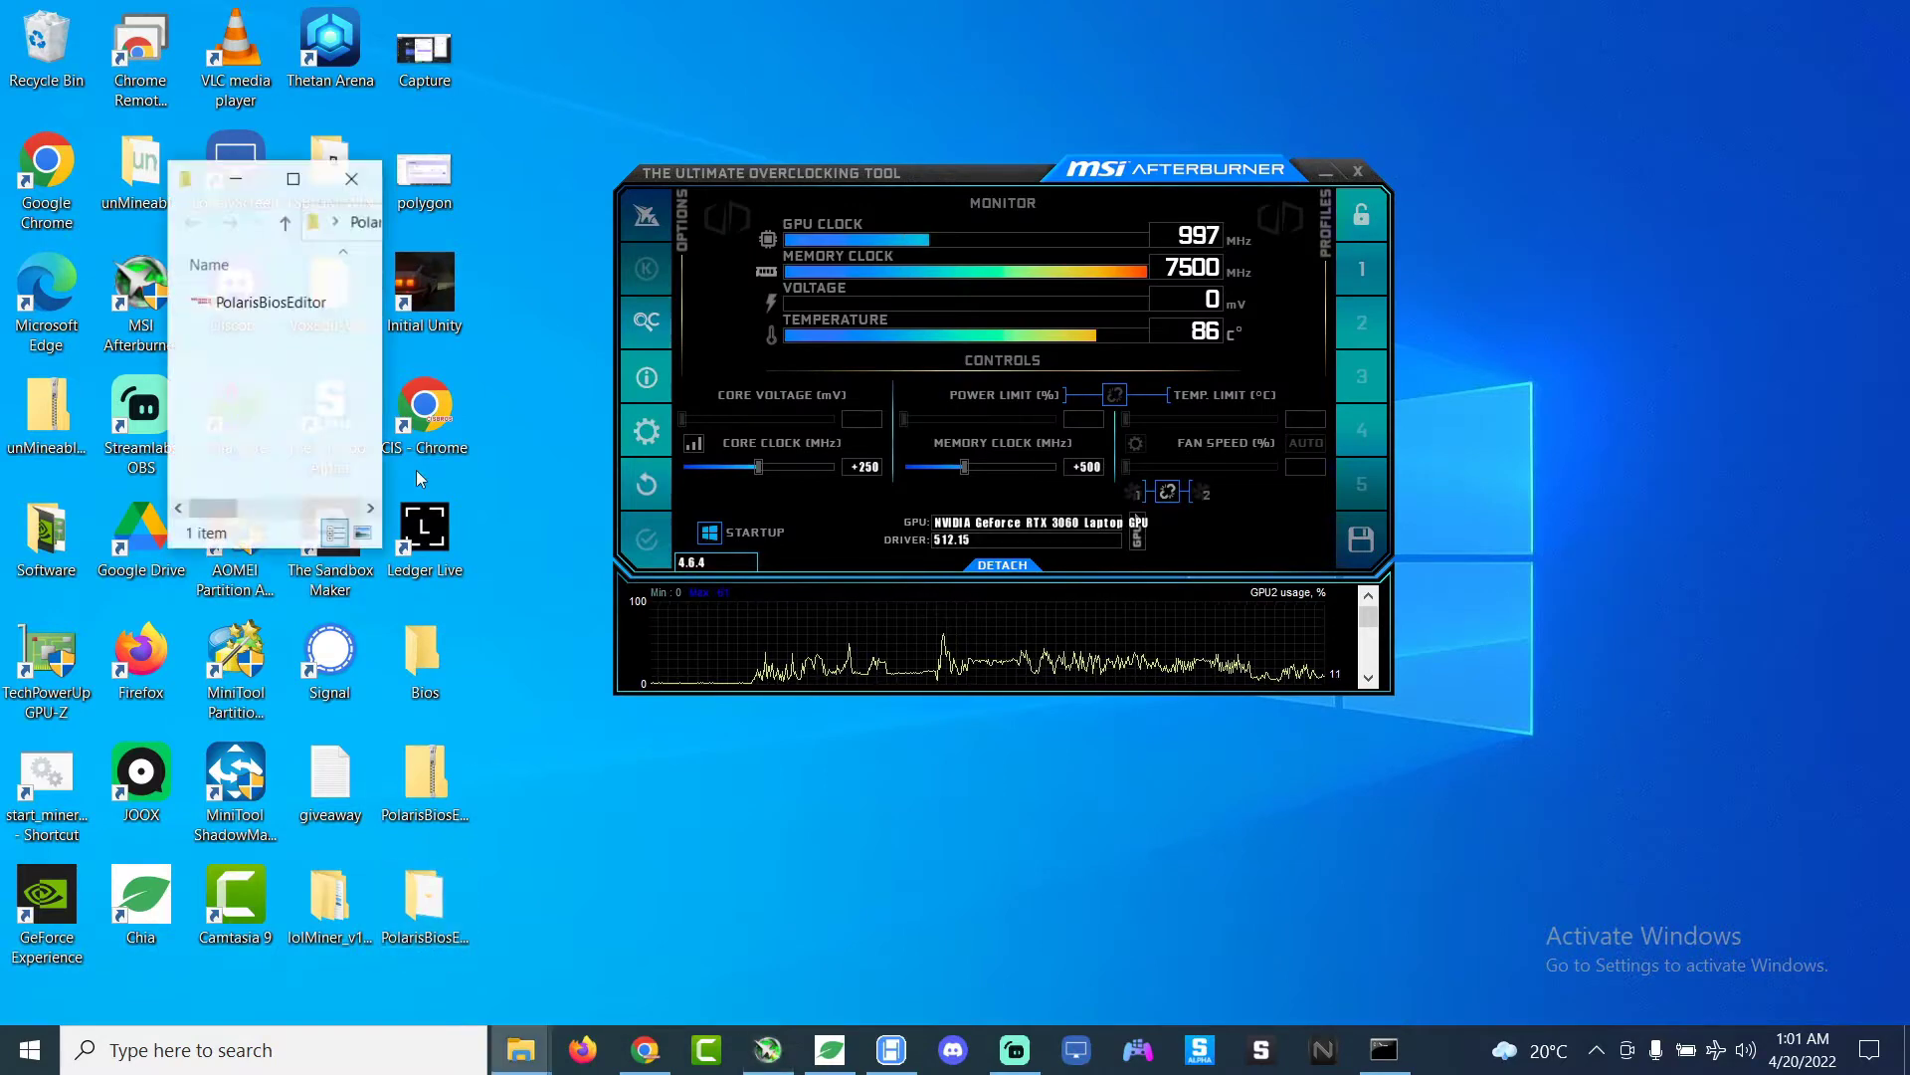
# Step: Launch PolarisBiosEditor and dismiss the Pro, new-version and developer-message dialogs
pyautogui.click(294, 177)
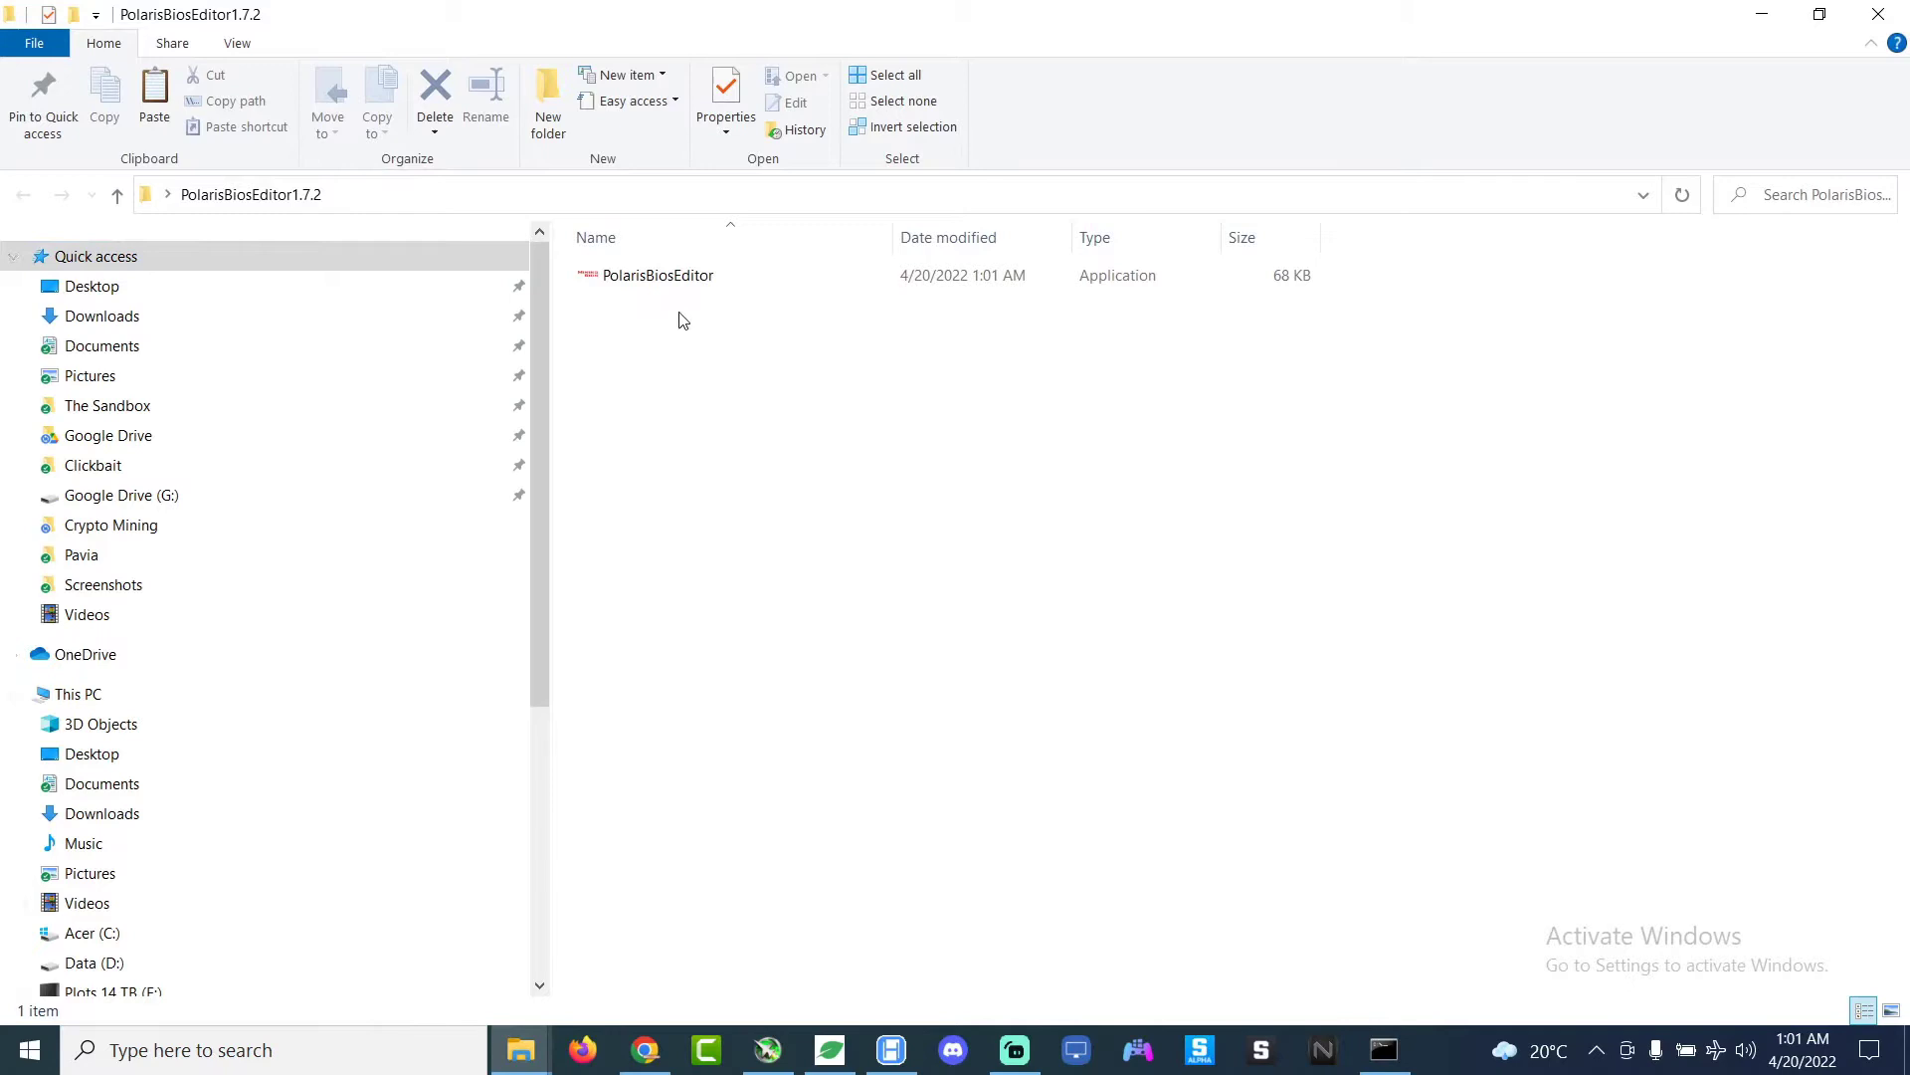
pyautogui.doubleClick(695, 279)
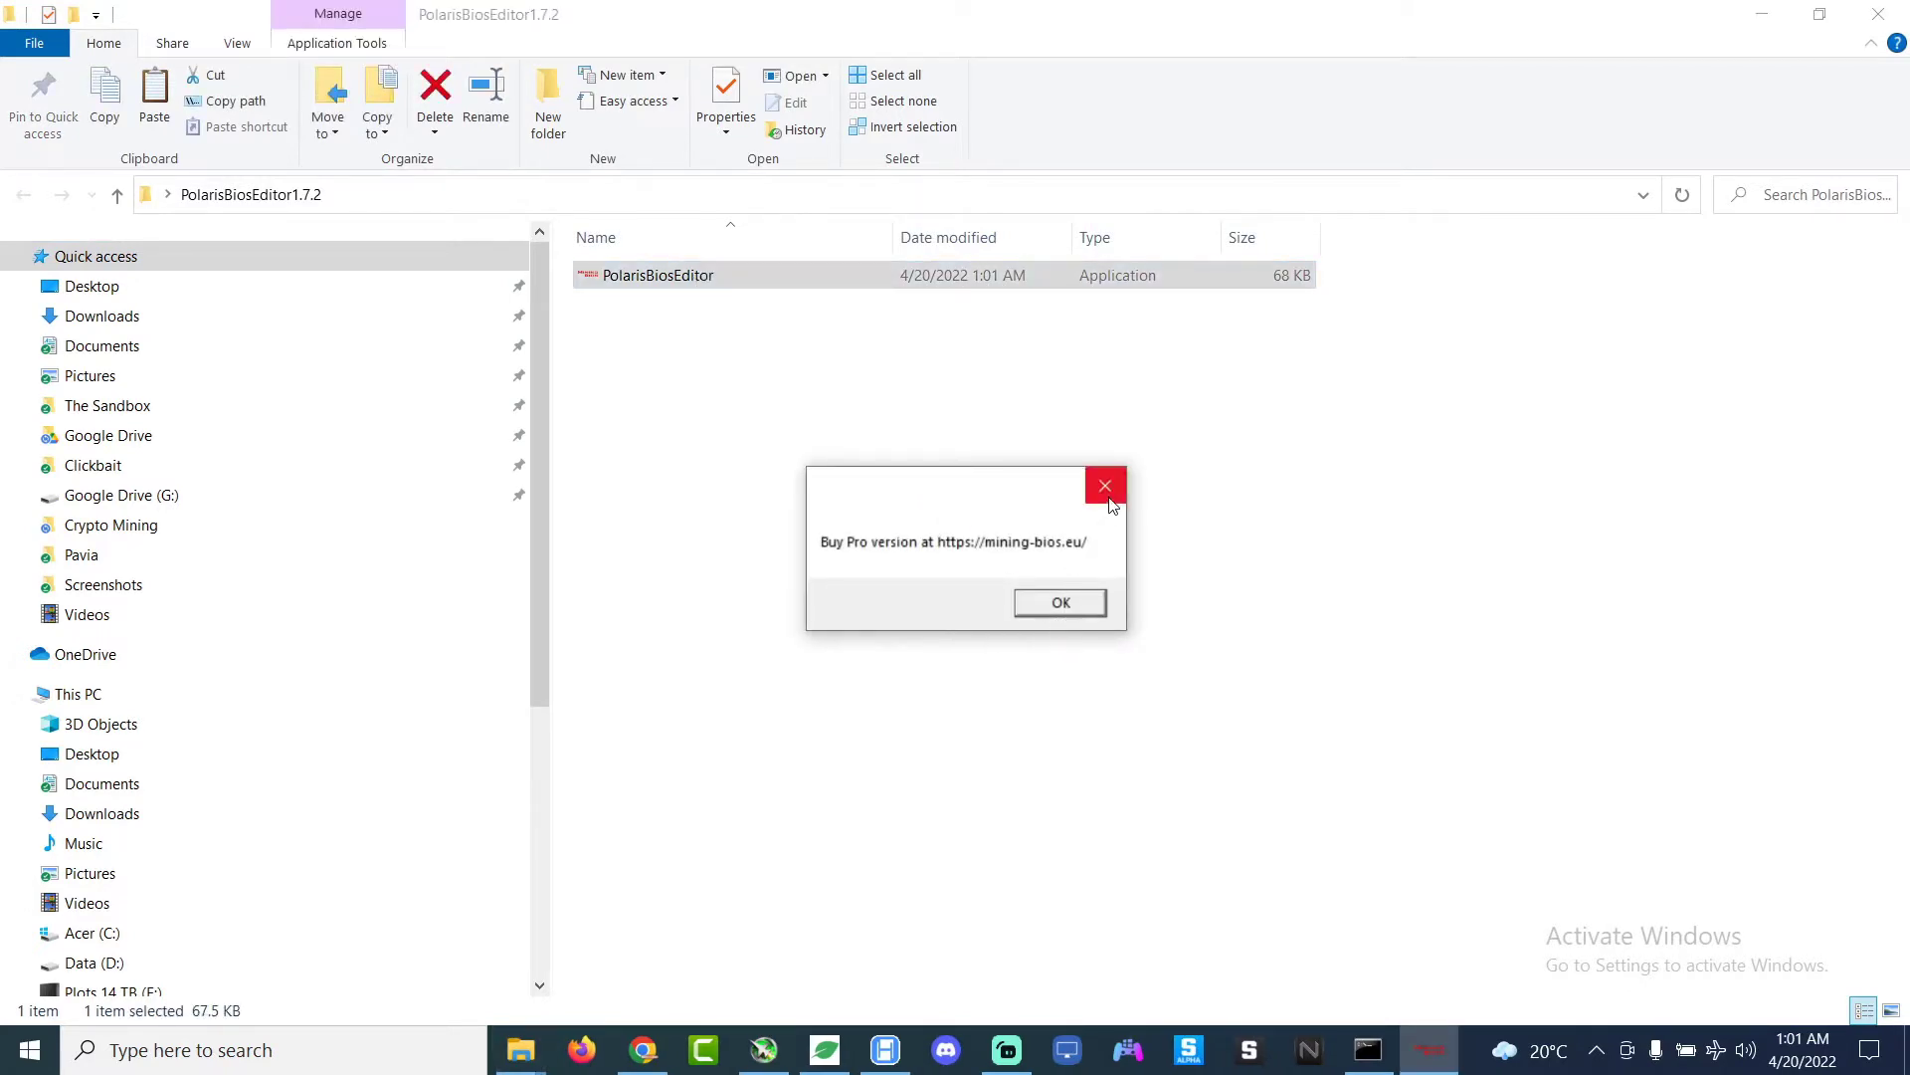
pyautogui.click(1108, 496)
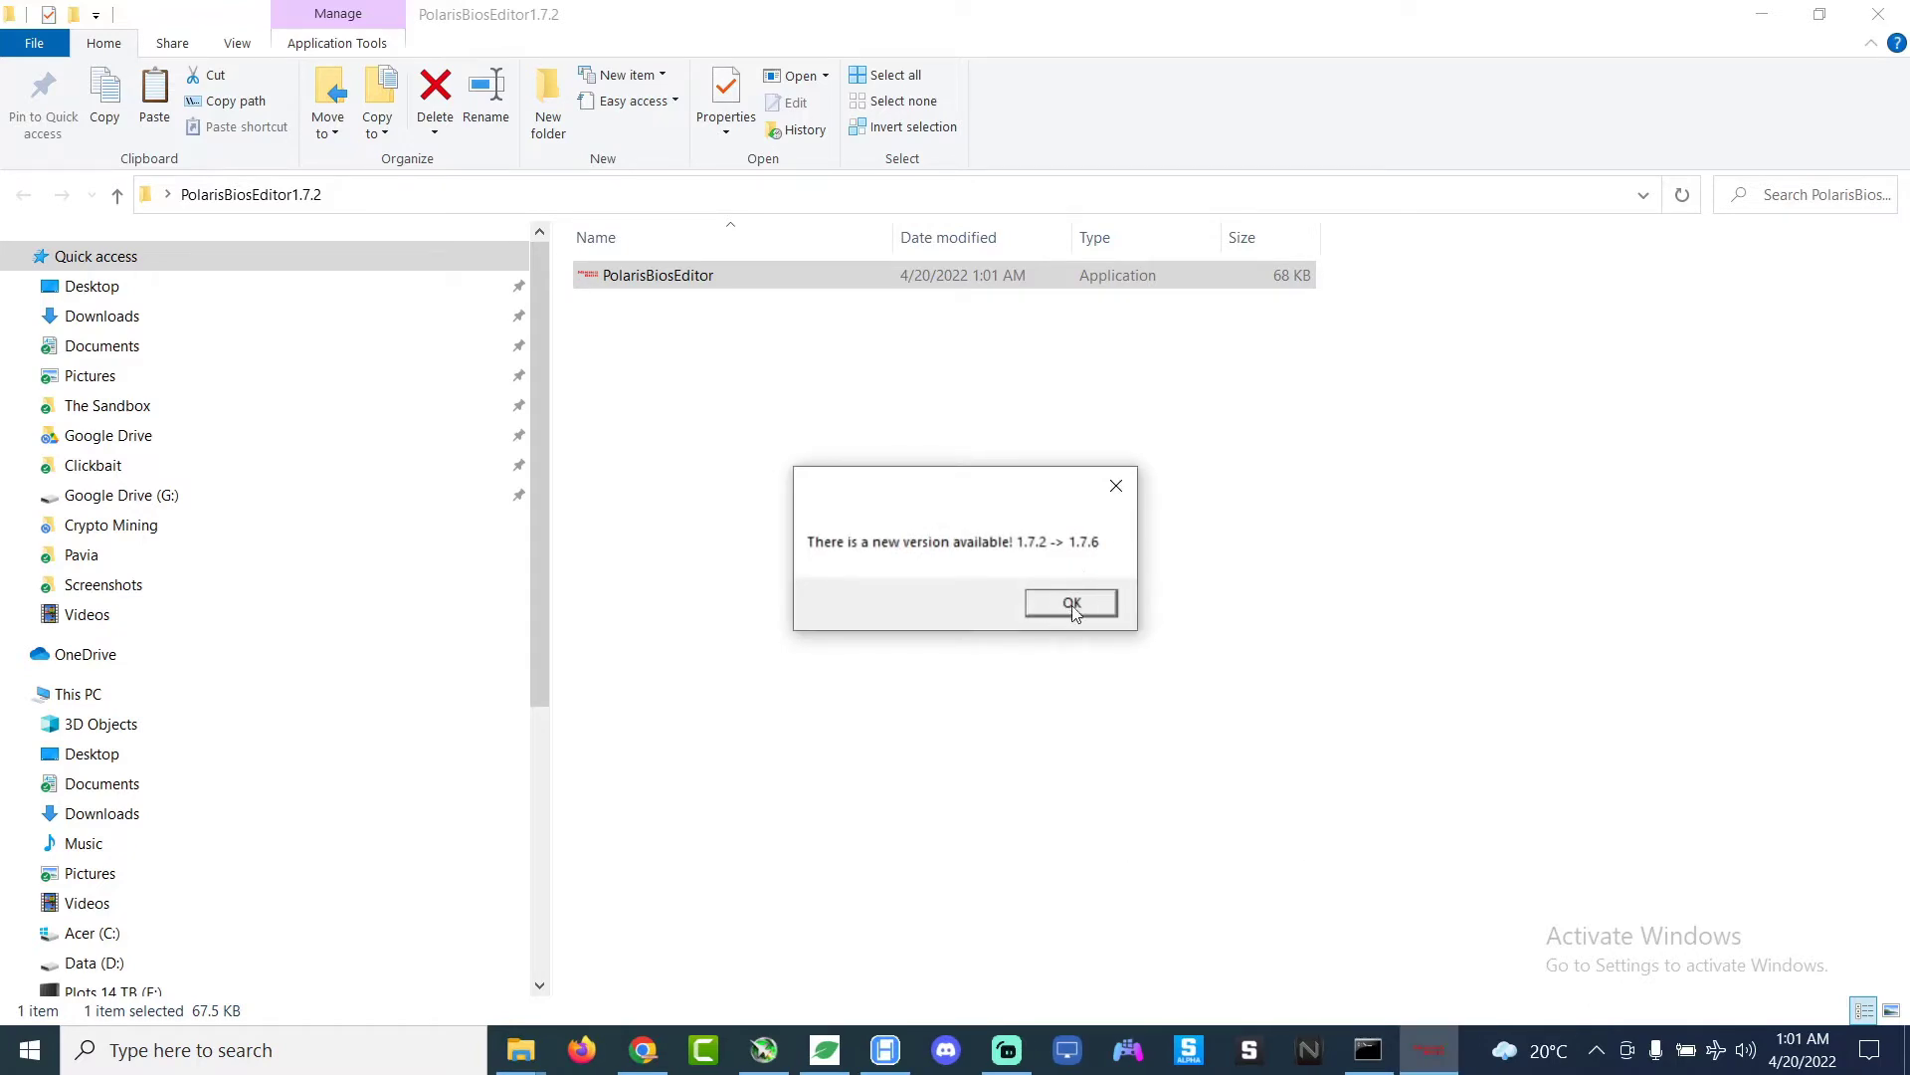
pyautogui.click(1071, 604)
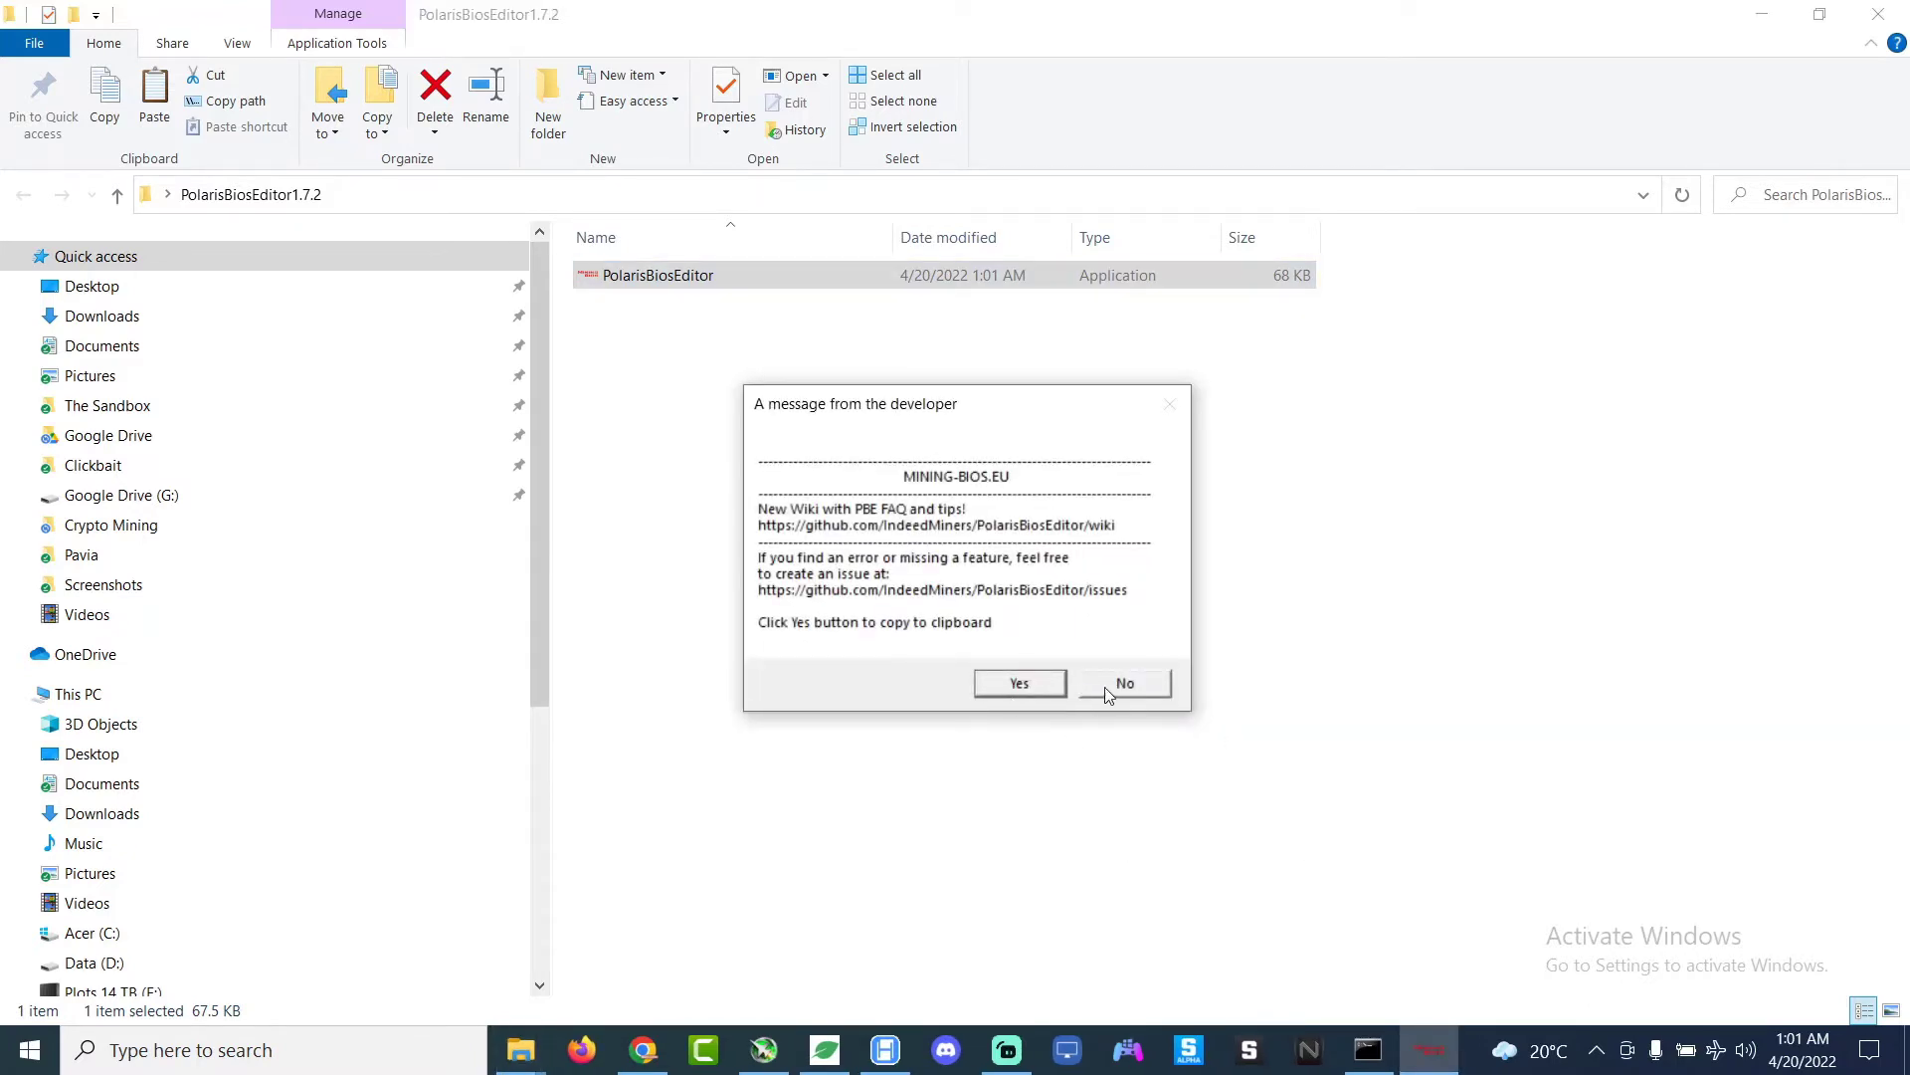
pyautogui.click(1044, 689)
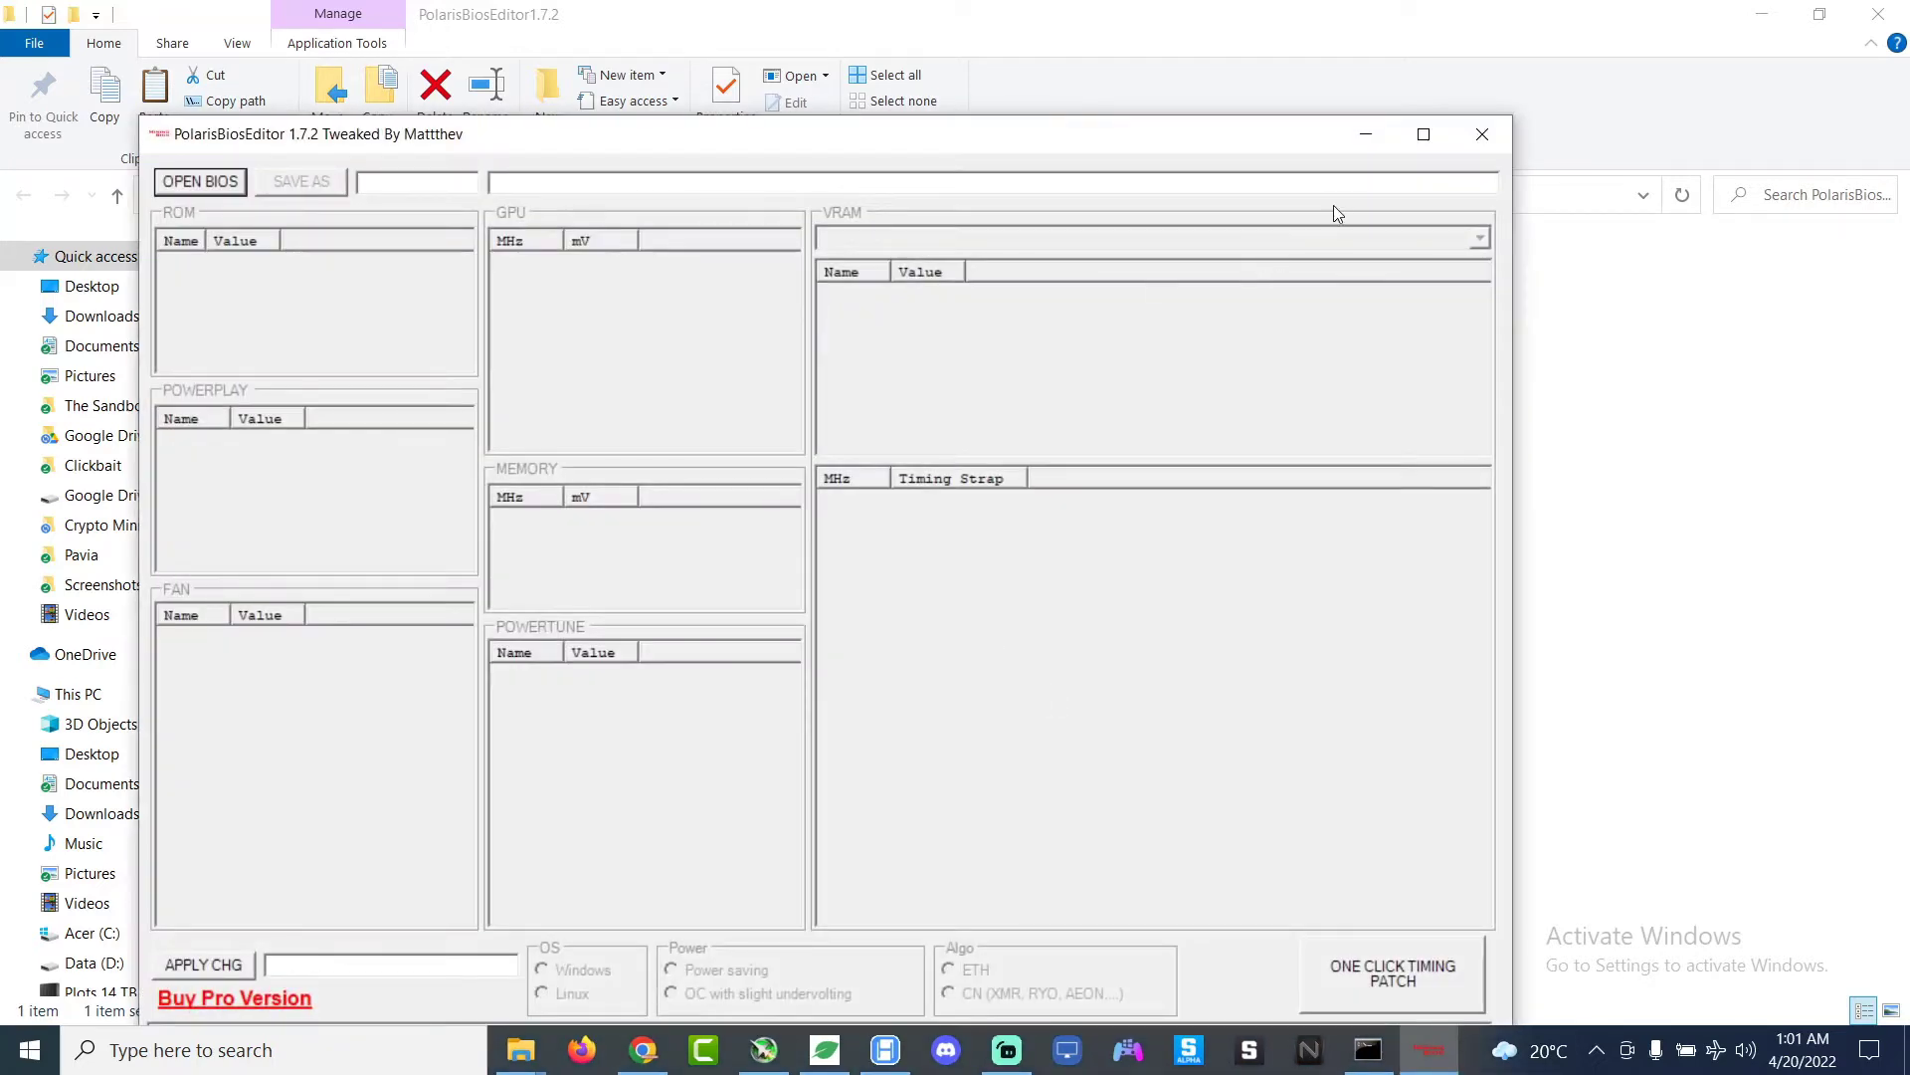
# Step: Load the Cell-1-RadeonRX570 _stock.rom from Desktop\Bios into the maximized editor
pyautogui.click(1430, 141)
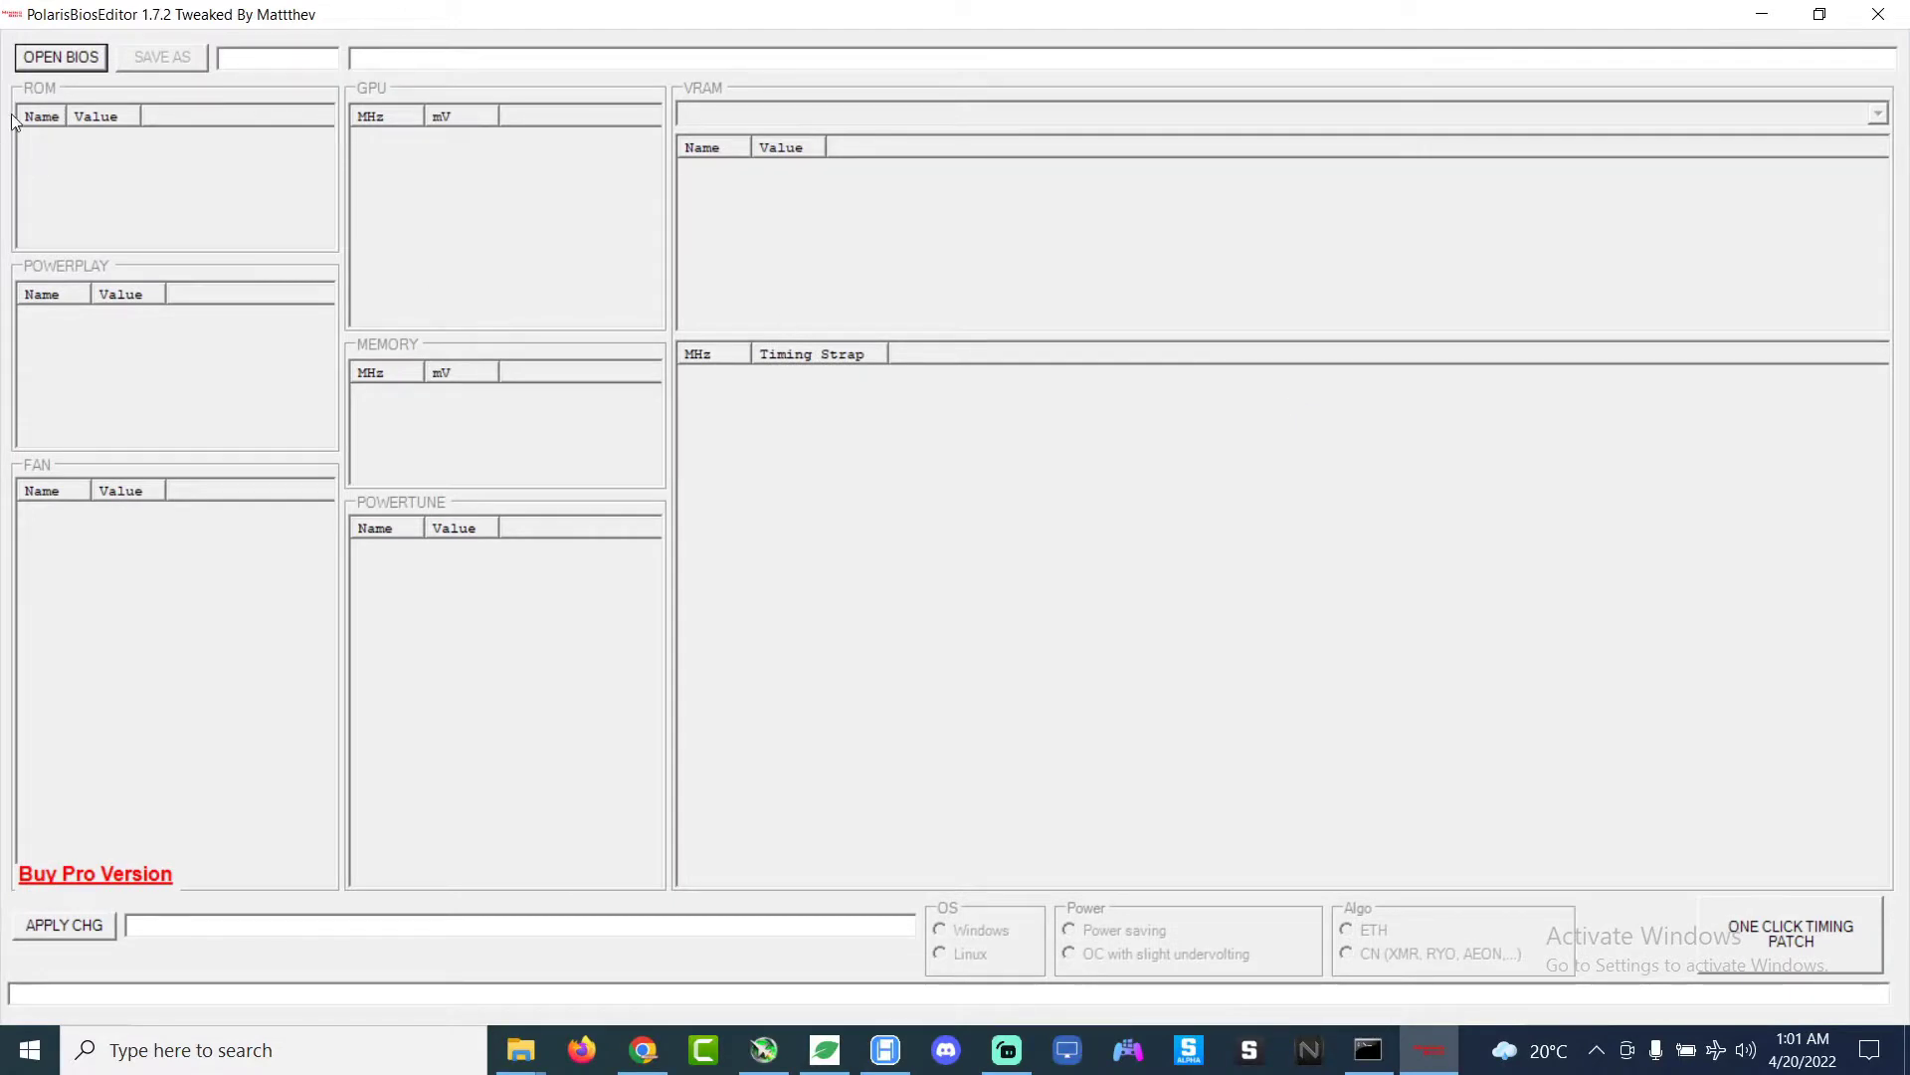
pyautogui.click(45, 62)
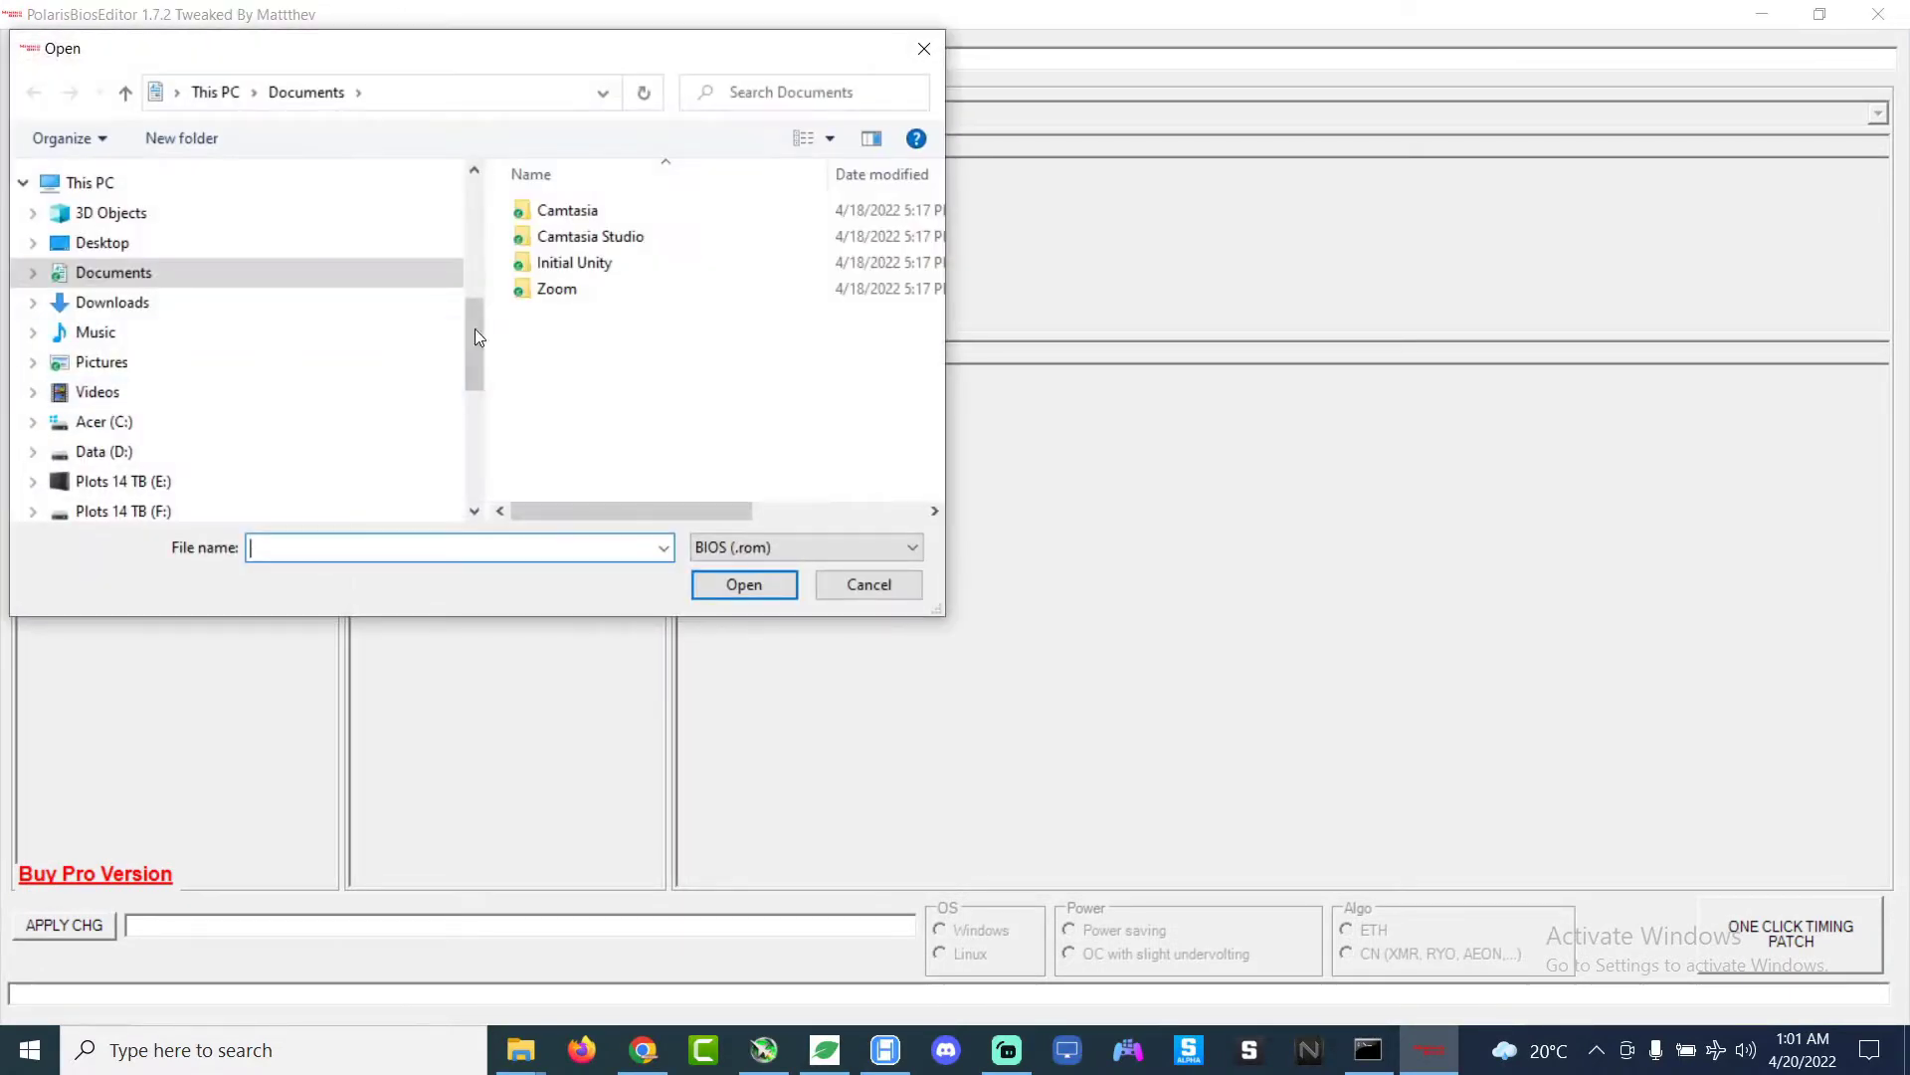
pyautogui.click(119, 243)
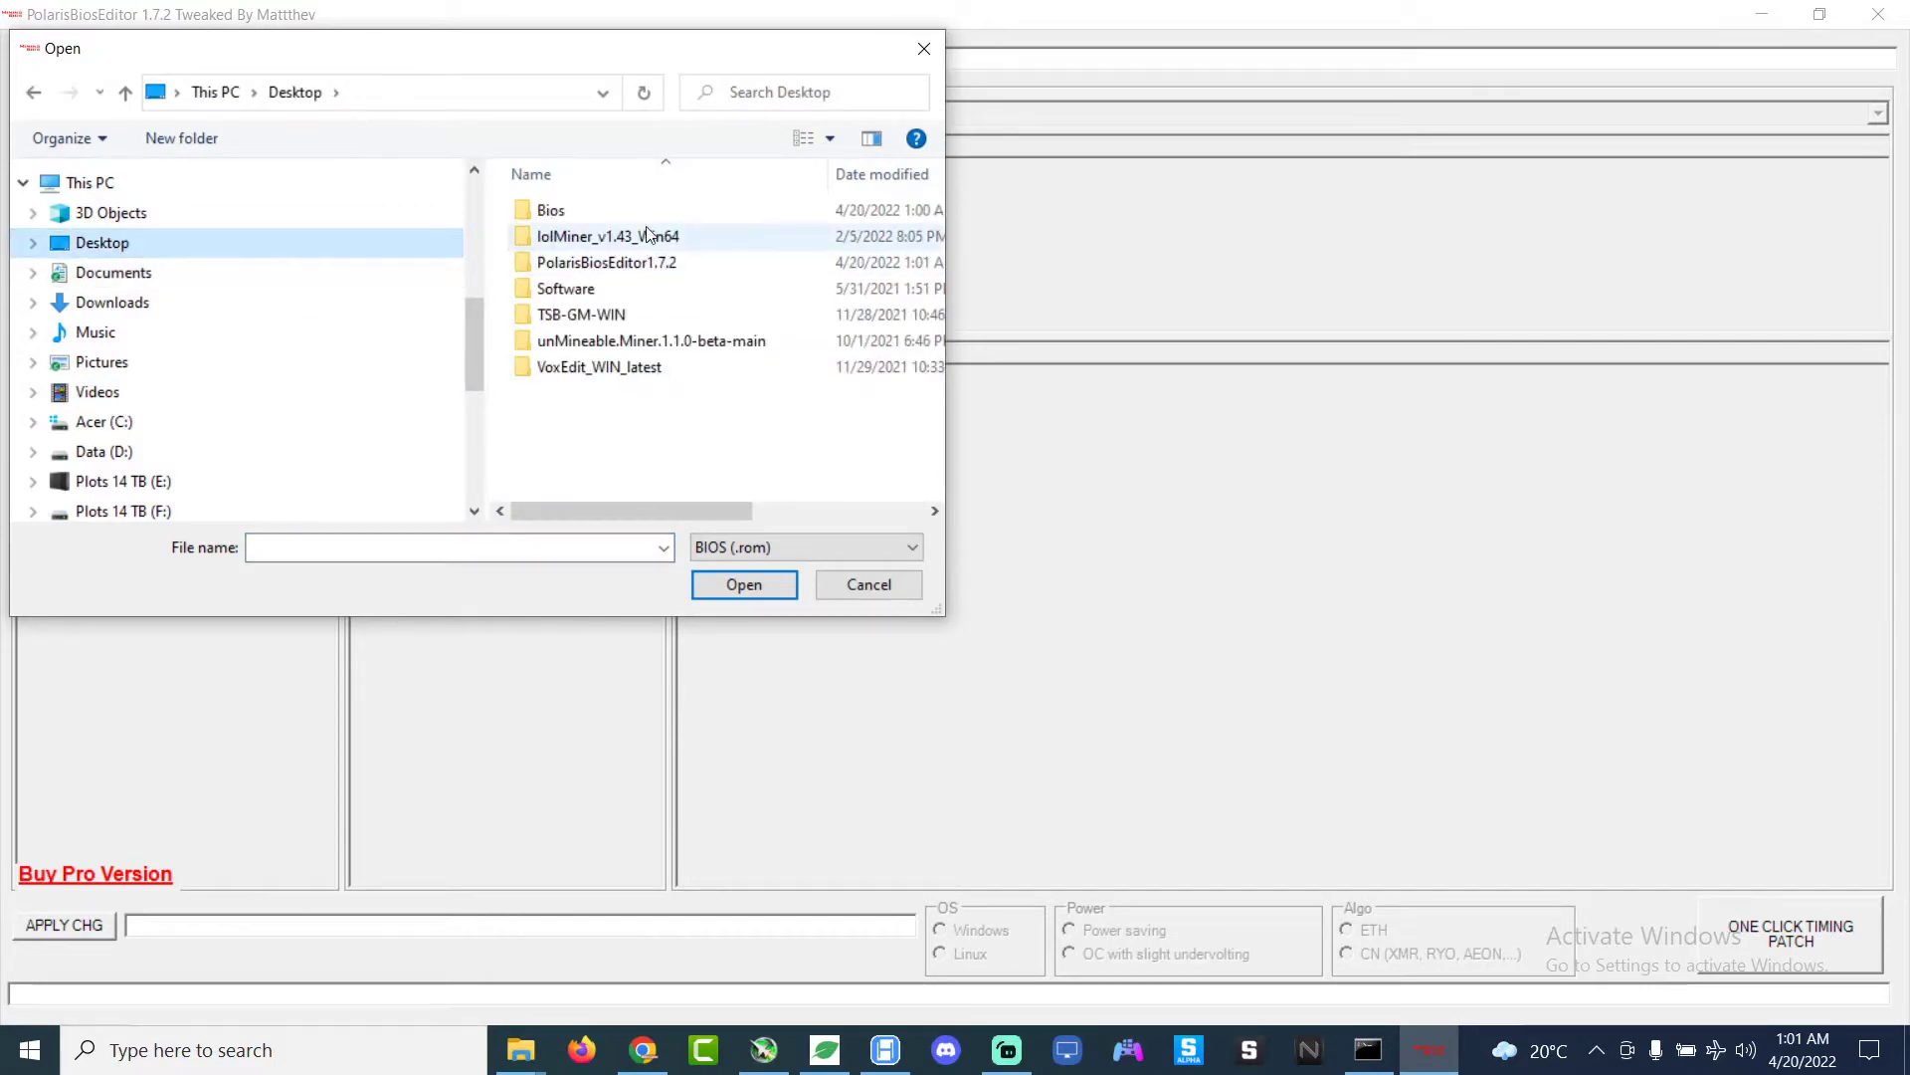
pyautogui.doubleClick(648, 217)
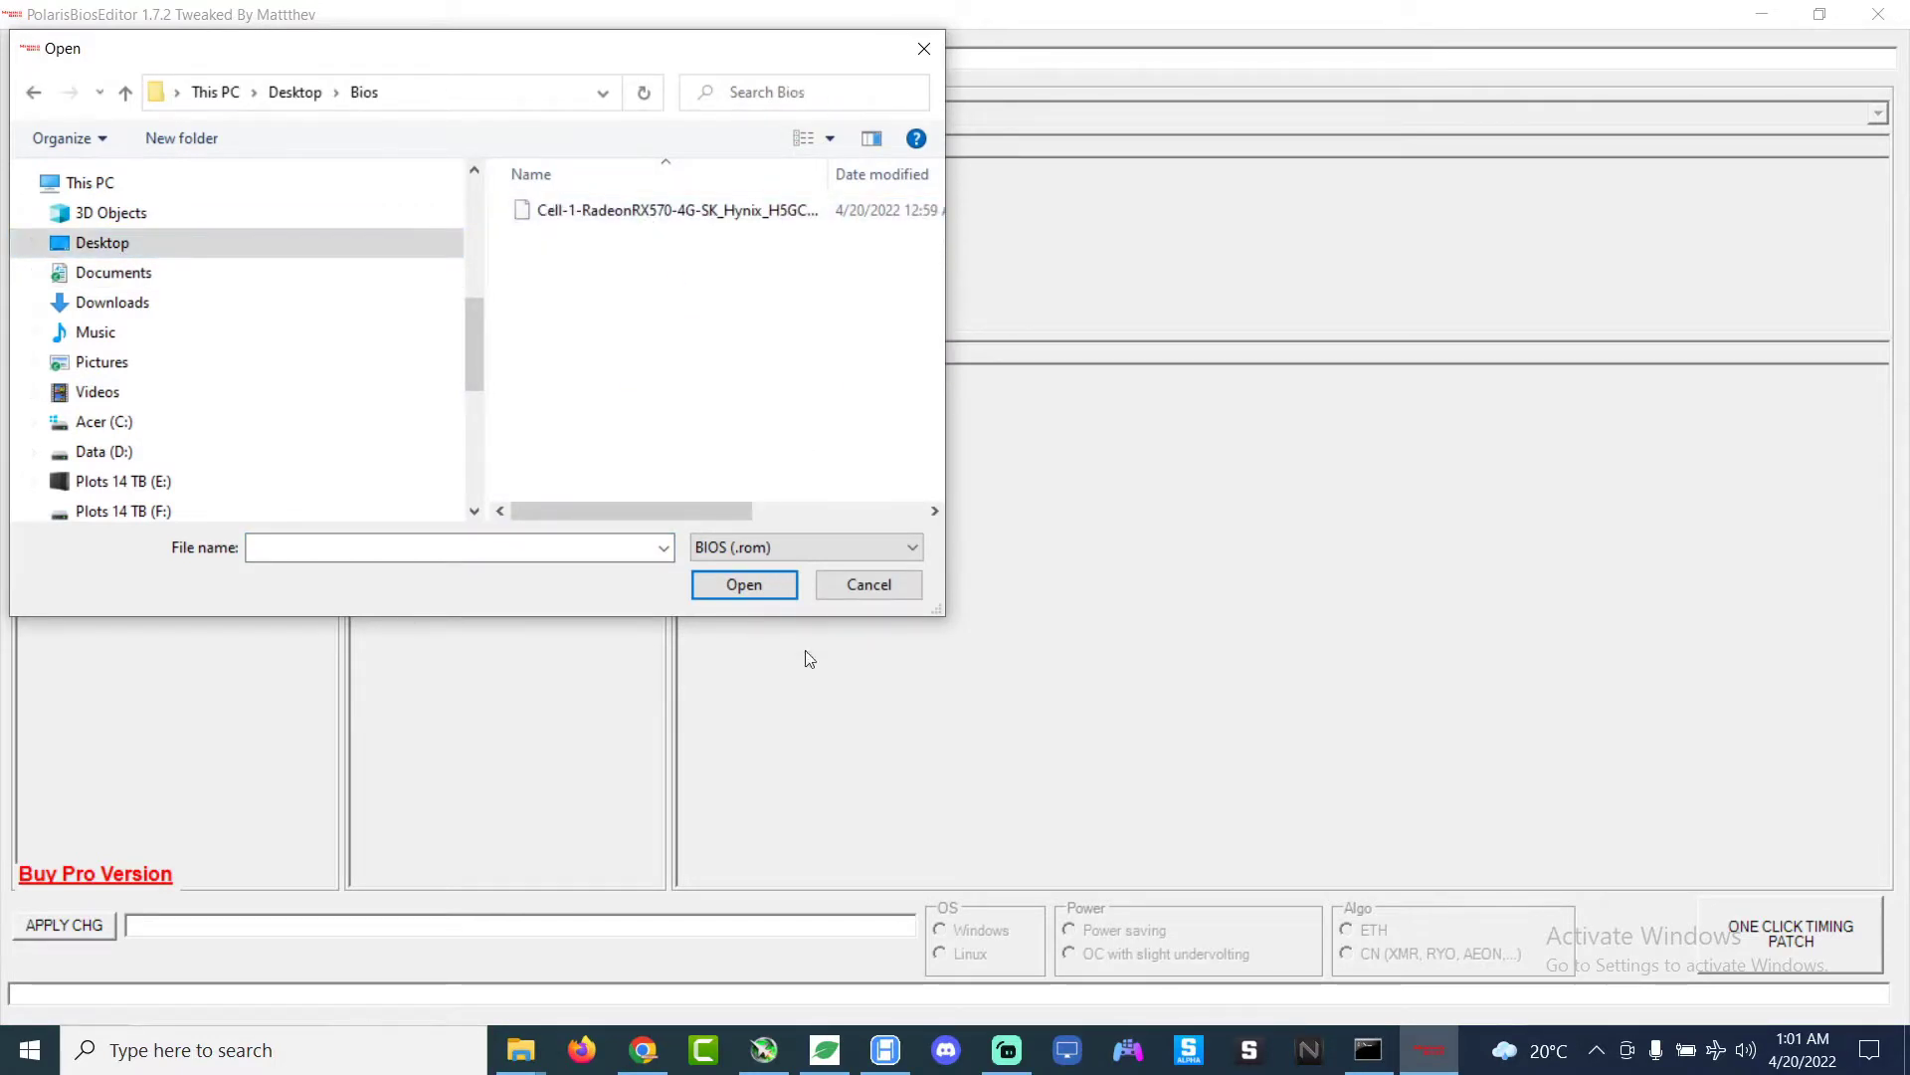
pyautogui.hscroll(3, 856, 505)
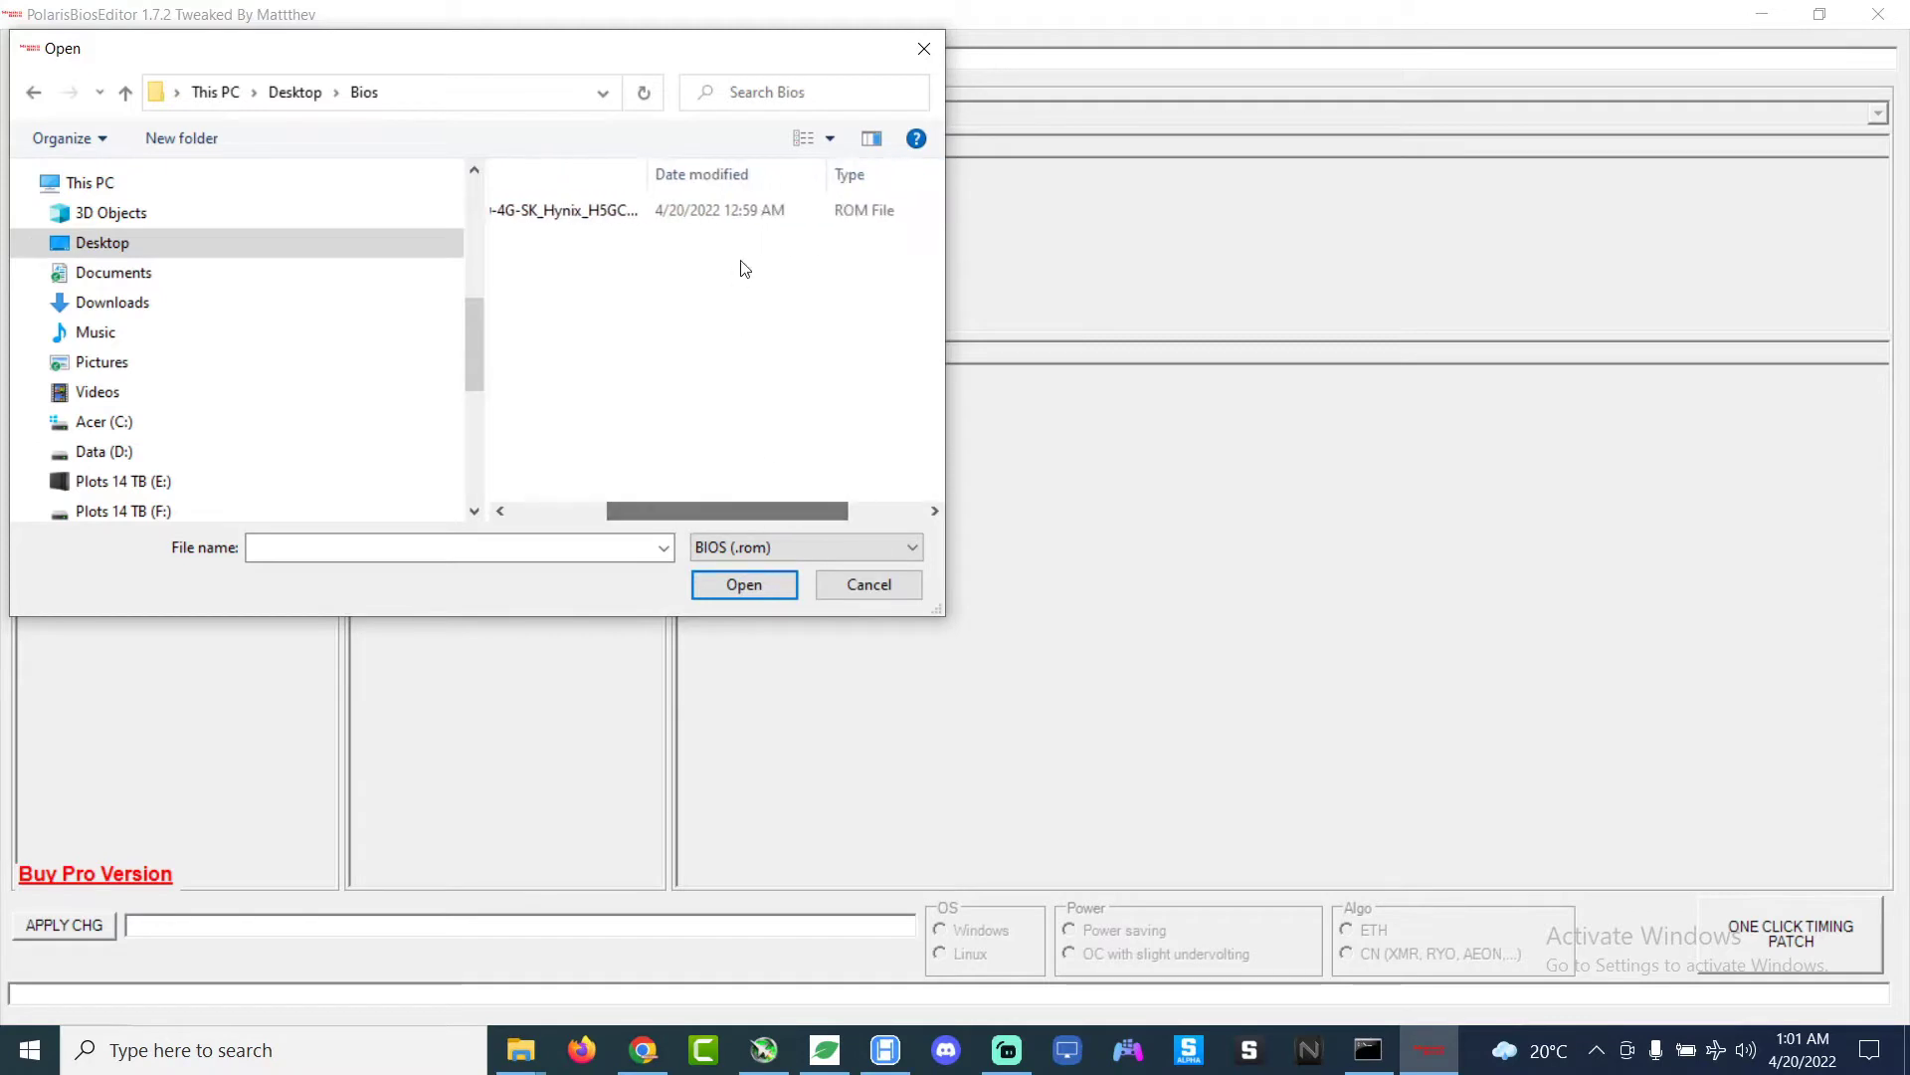
pyautogui.moveTo(647, 175); pyautogui.dragTo(896, 205)
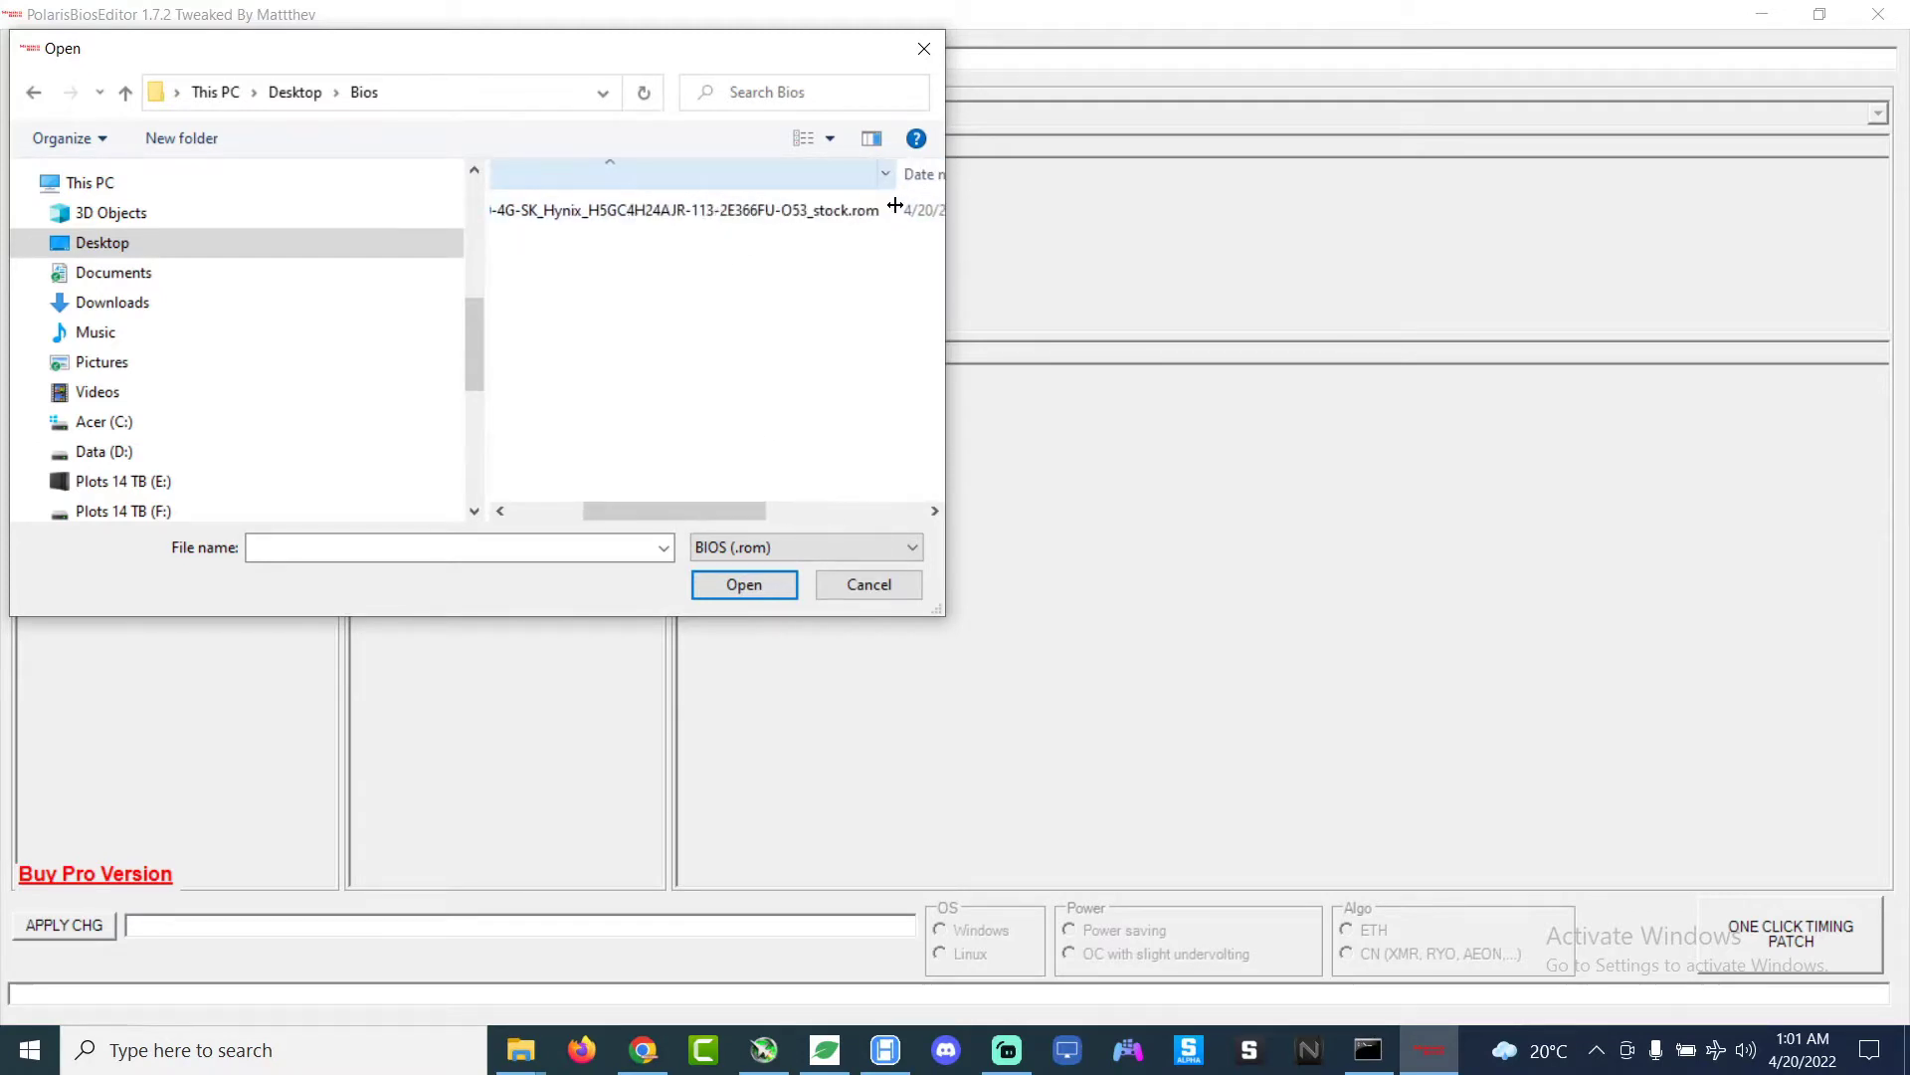
pyautogui.doubleClick(707, 218)
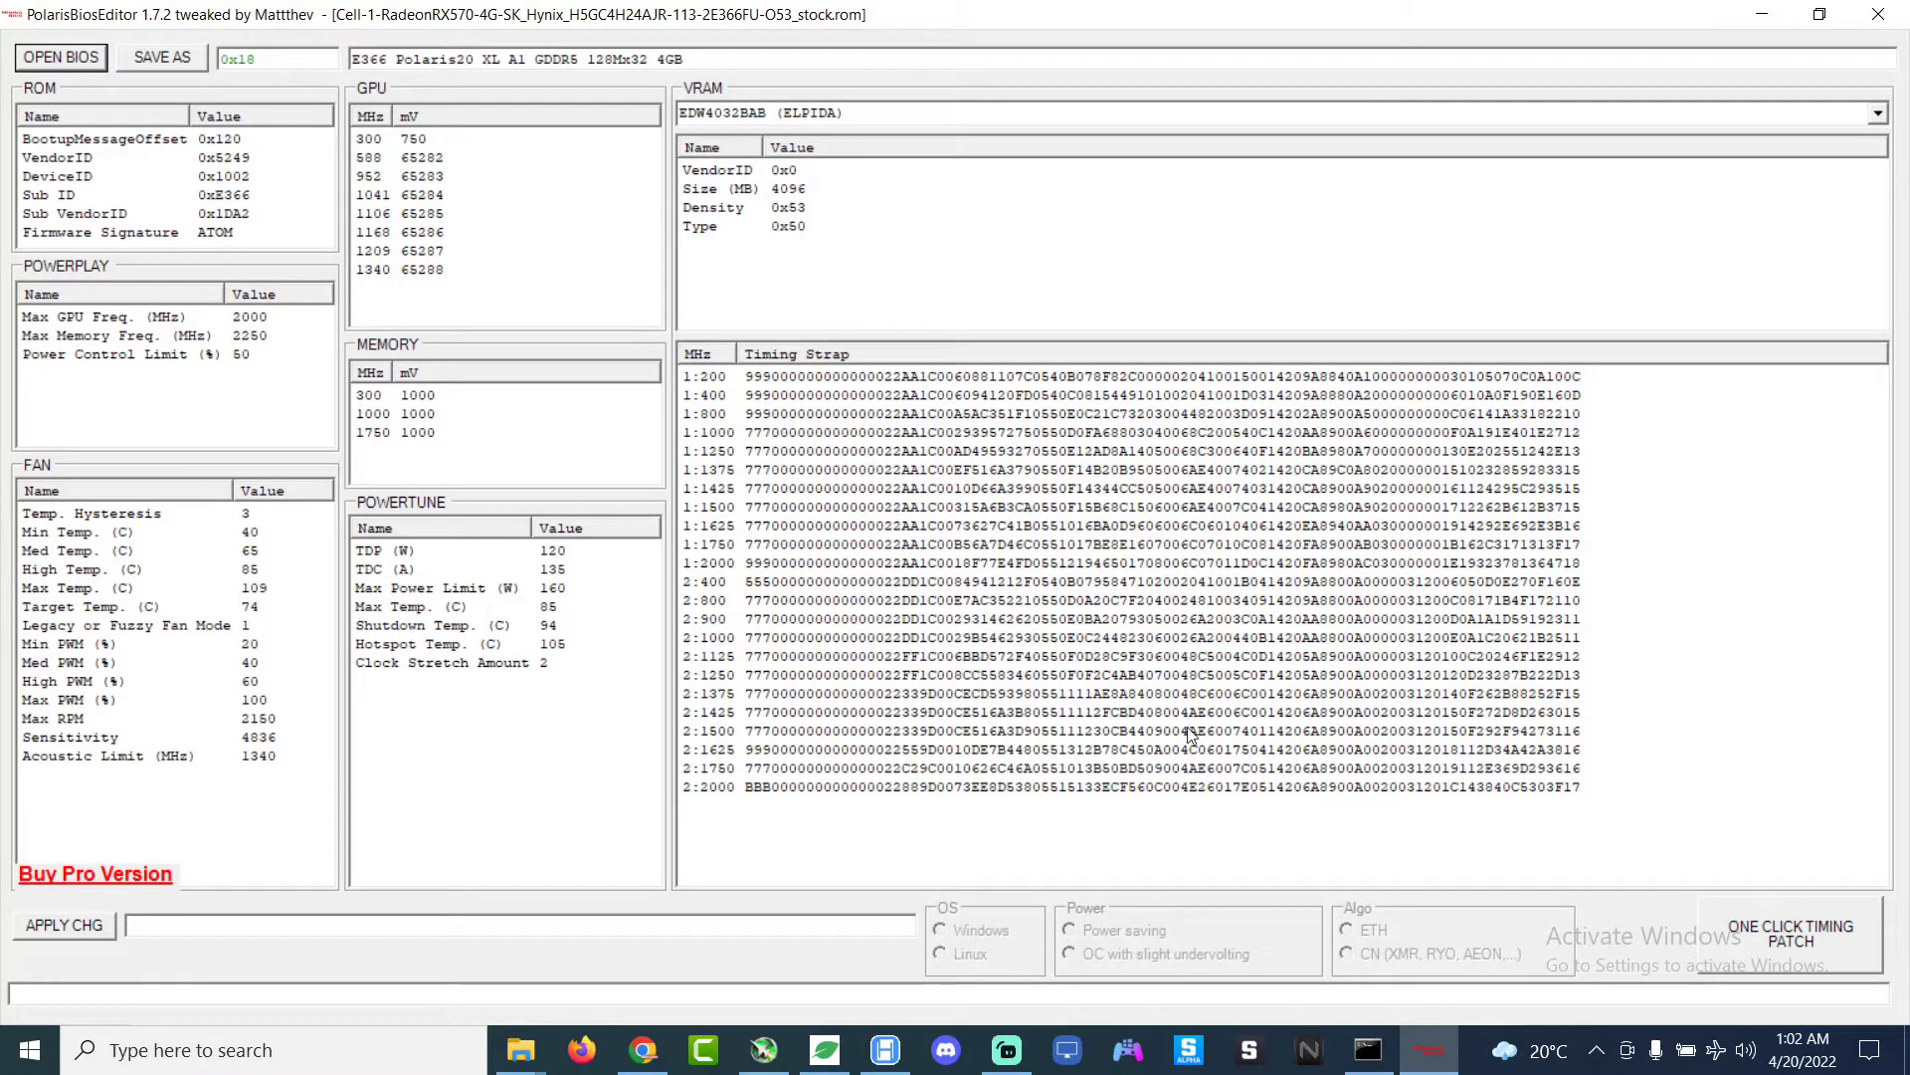
# Step: Apply the one-click timing patch, accepting the Hynix and Elpida strap changes (max memory 2300)
pyautogui.click(1758, 932)
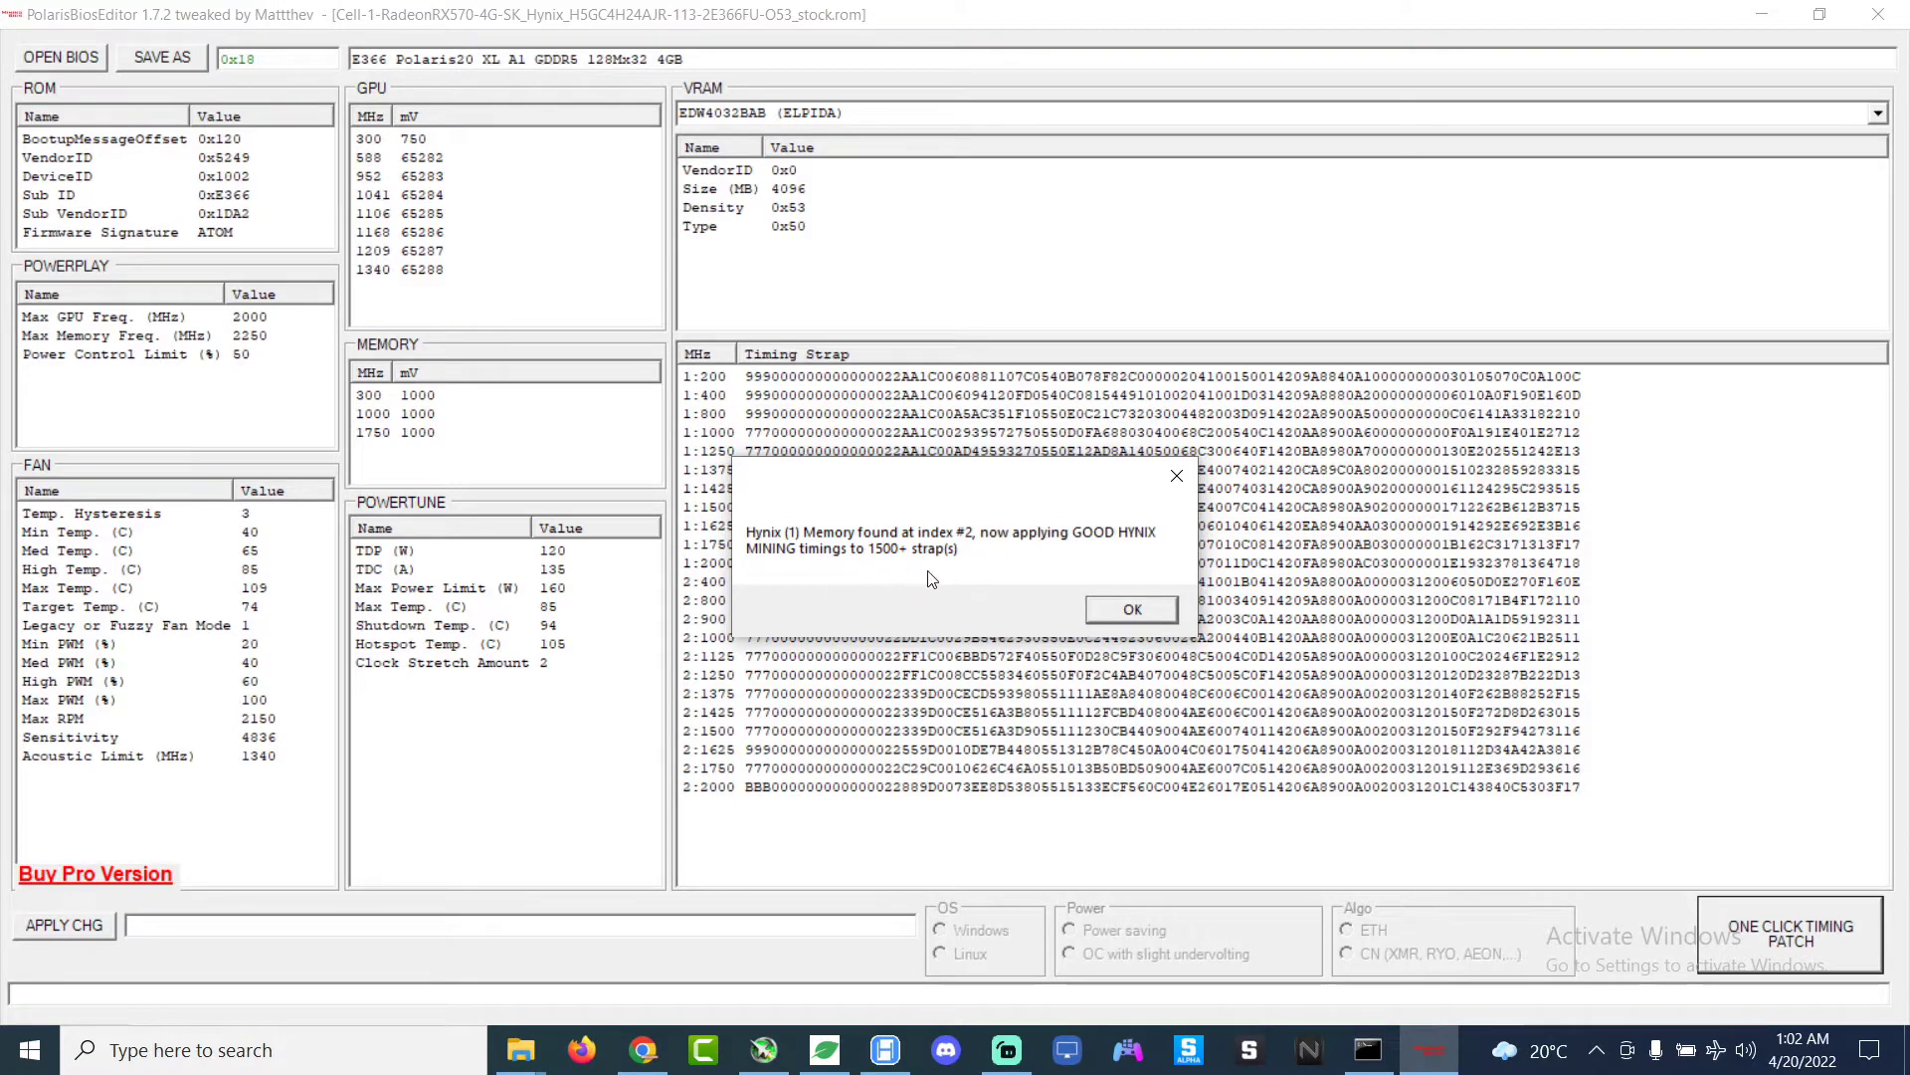
pyautogui.click(1112, 609)
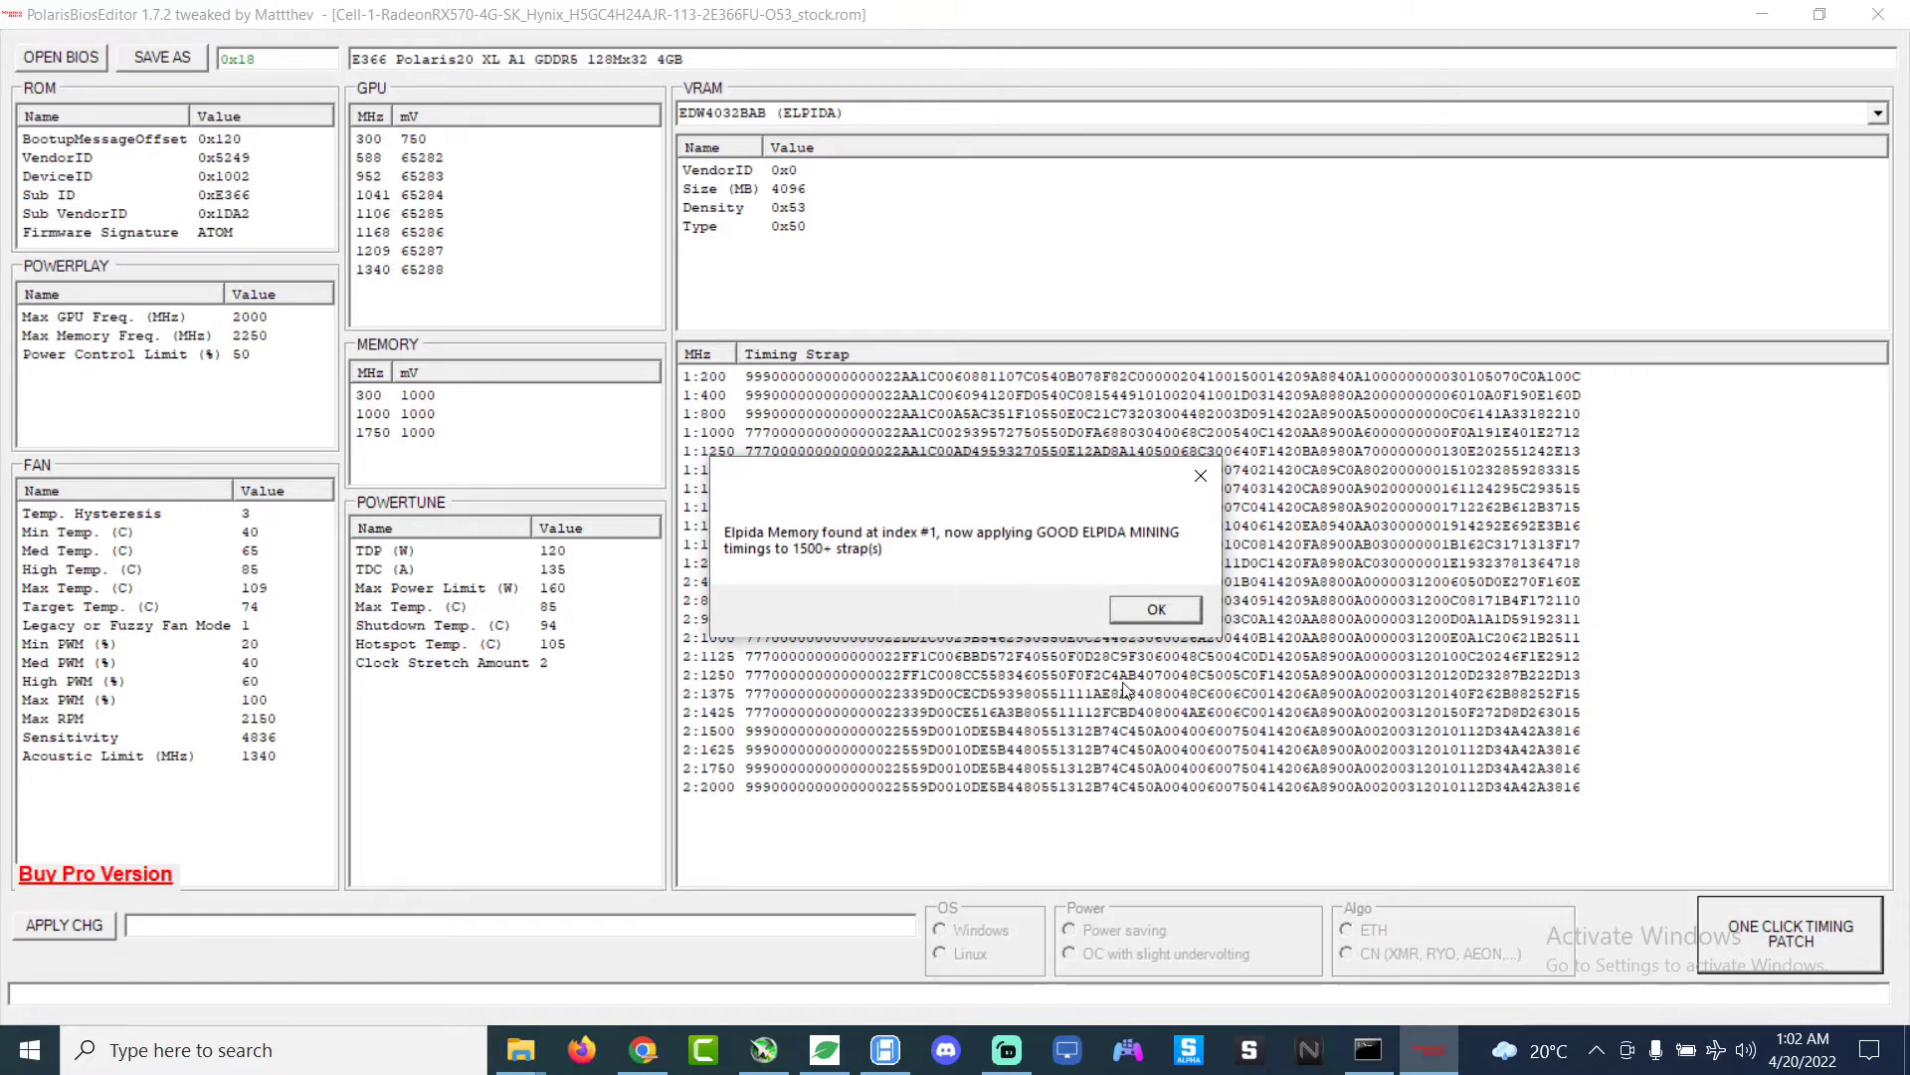
pyautogui.click(1174, 619)
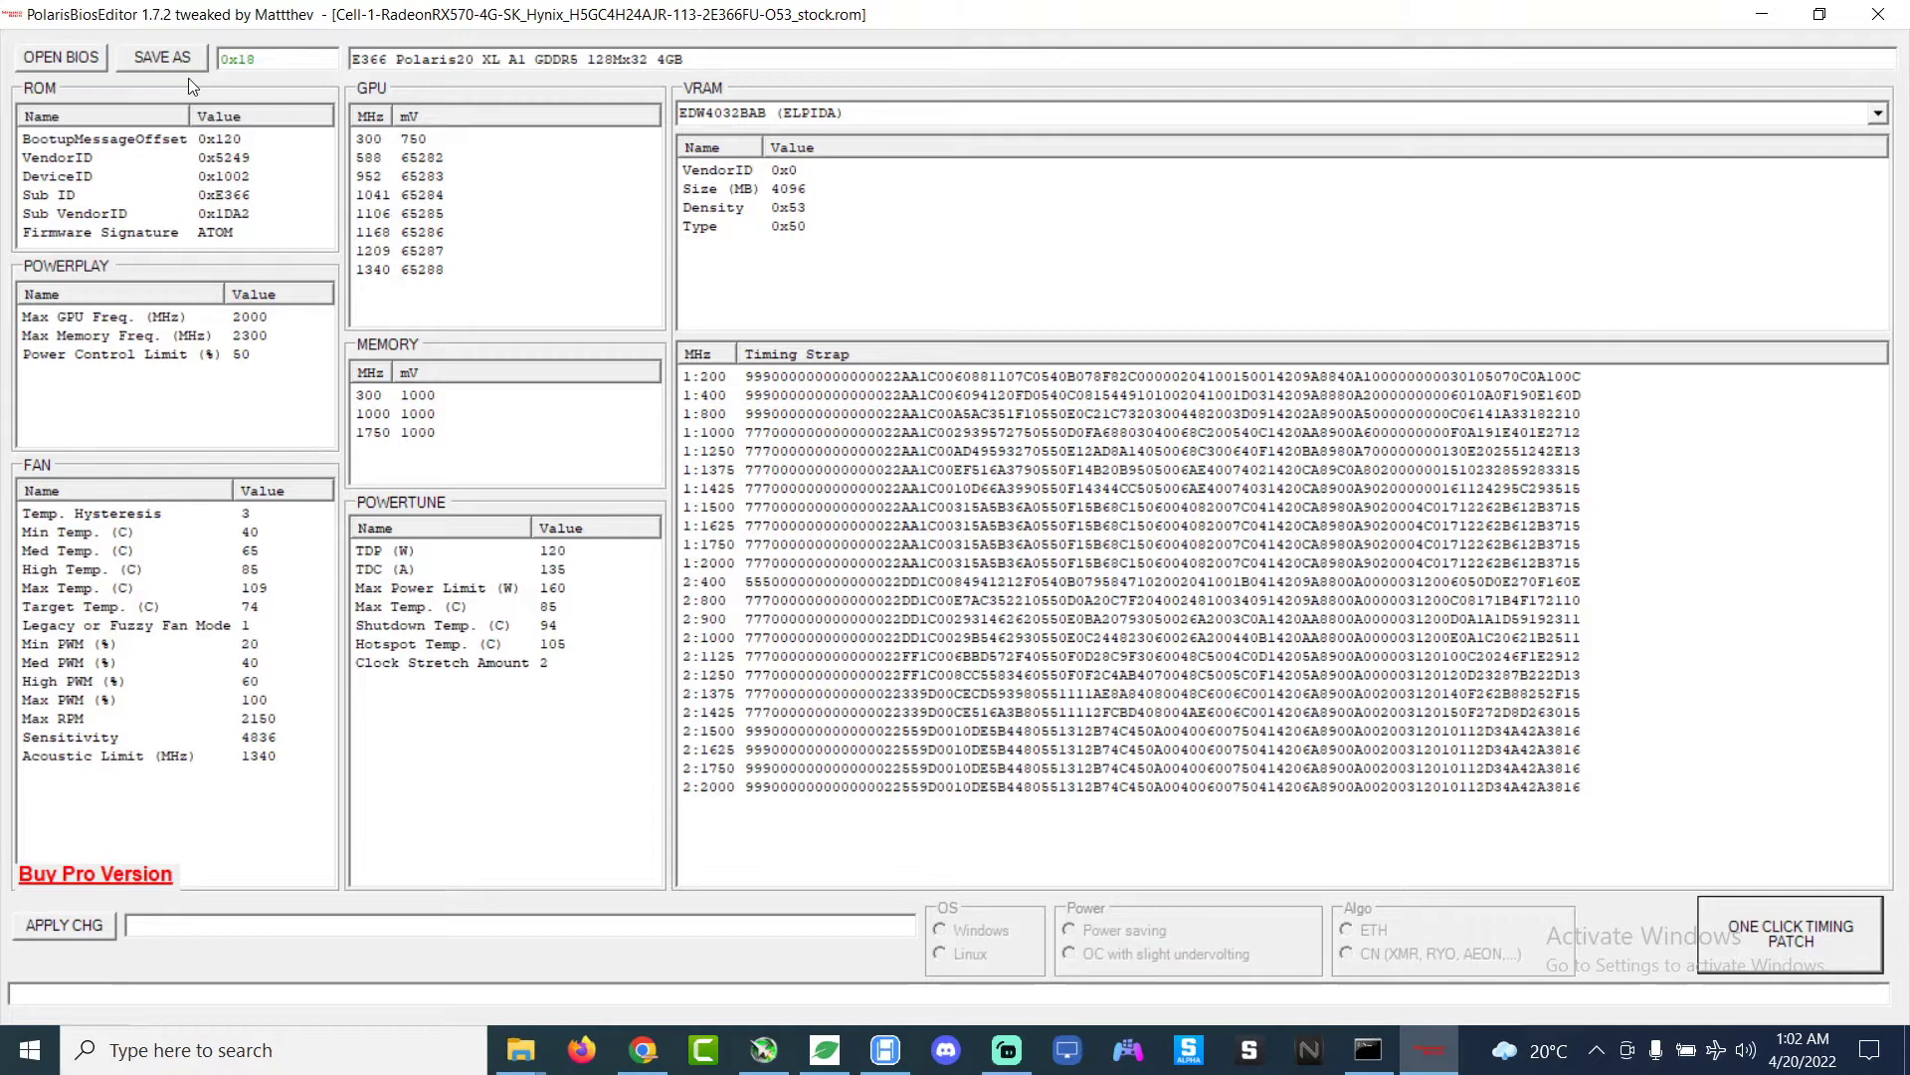
# Step: Save the patched BIOS as Cell-1-RadeonRX570-4G-SK_Hynix_H5GC4H24AJR-113-2E366FU-053_mod.rom
pyautogui.click(162, 58)
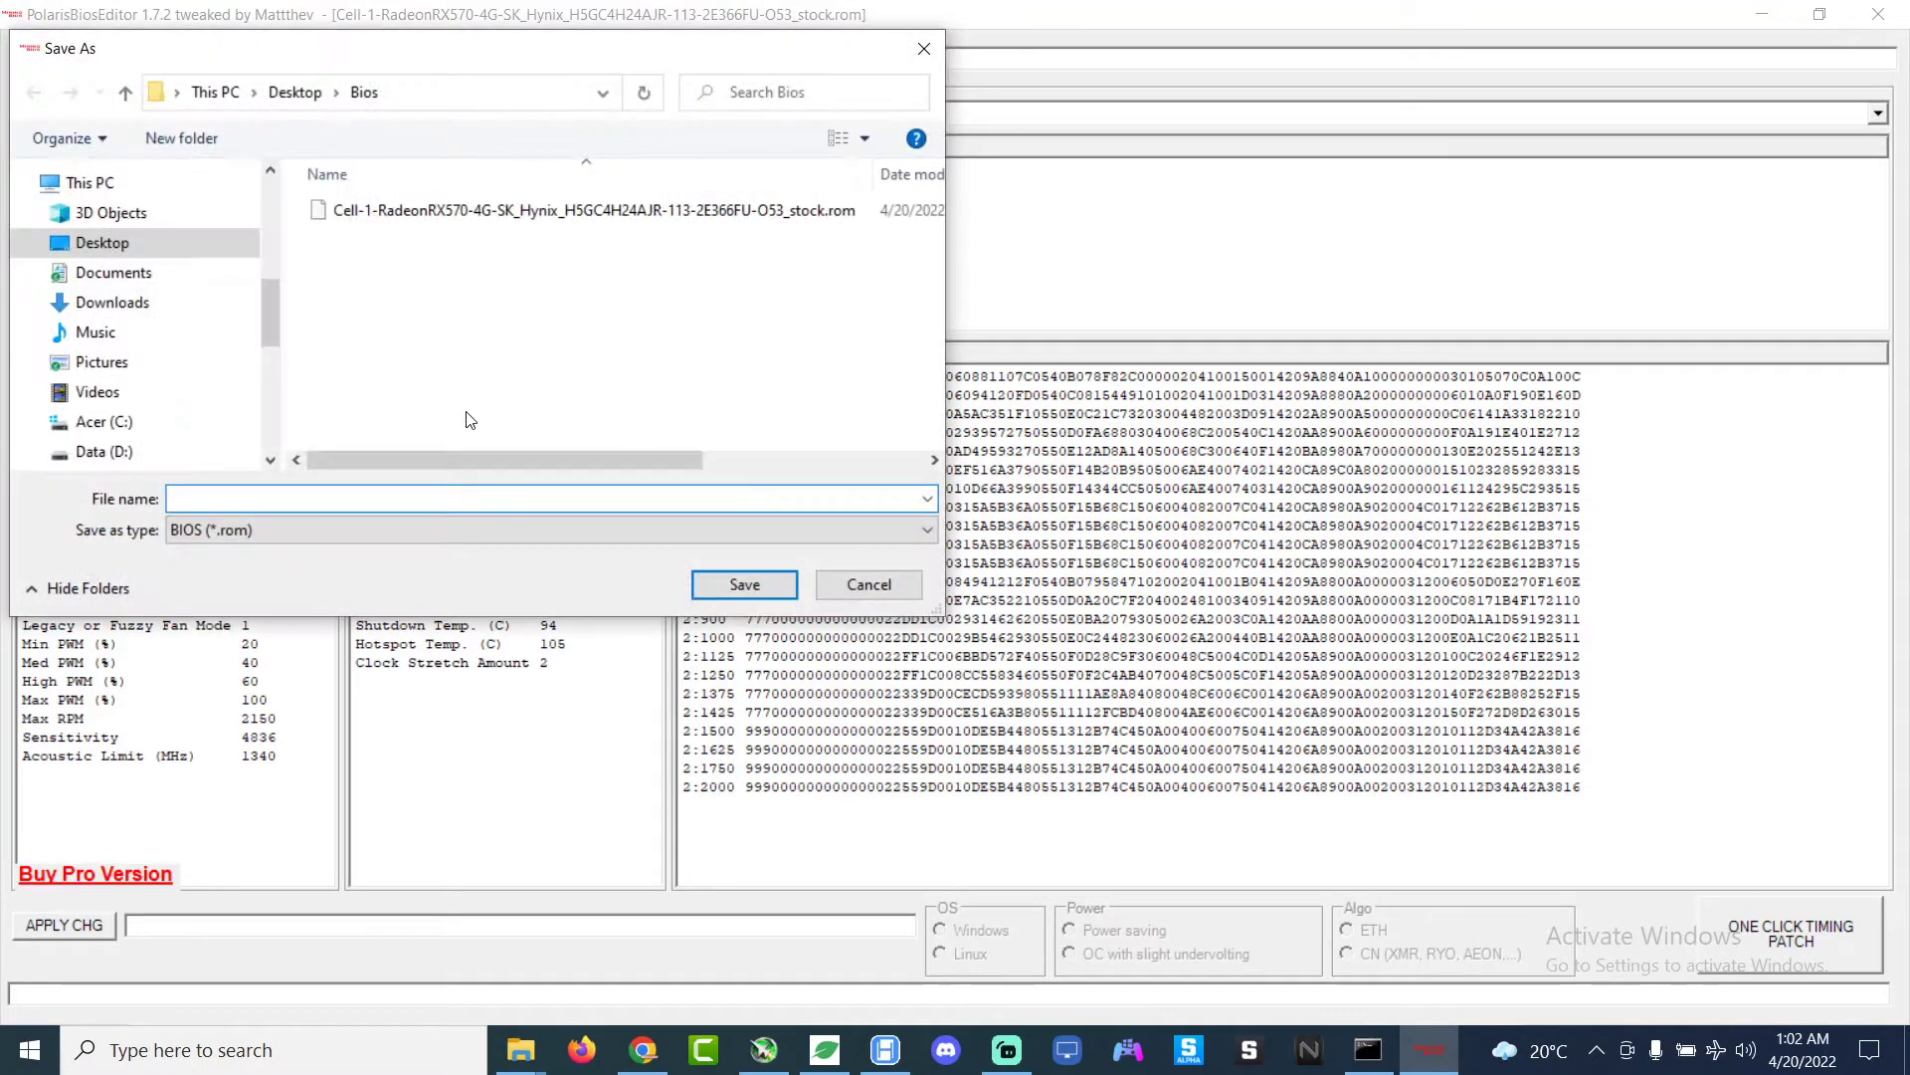
pyautogui.click(607, 209)
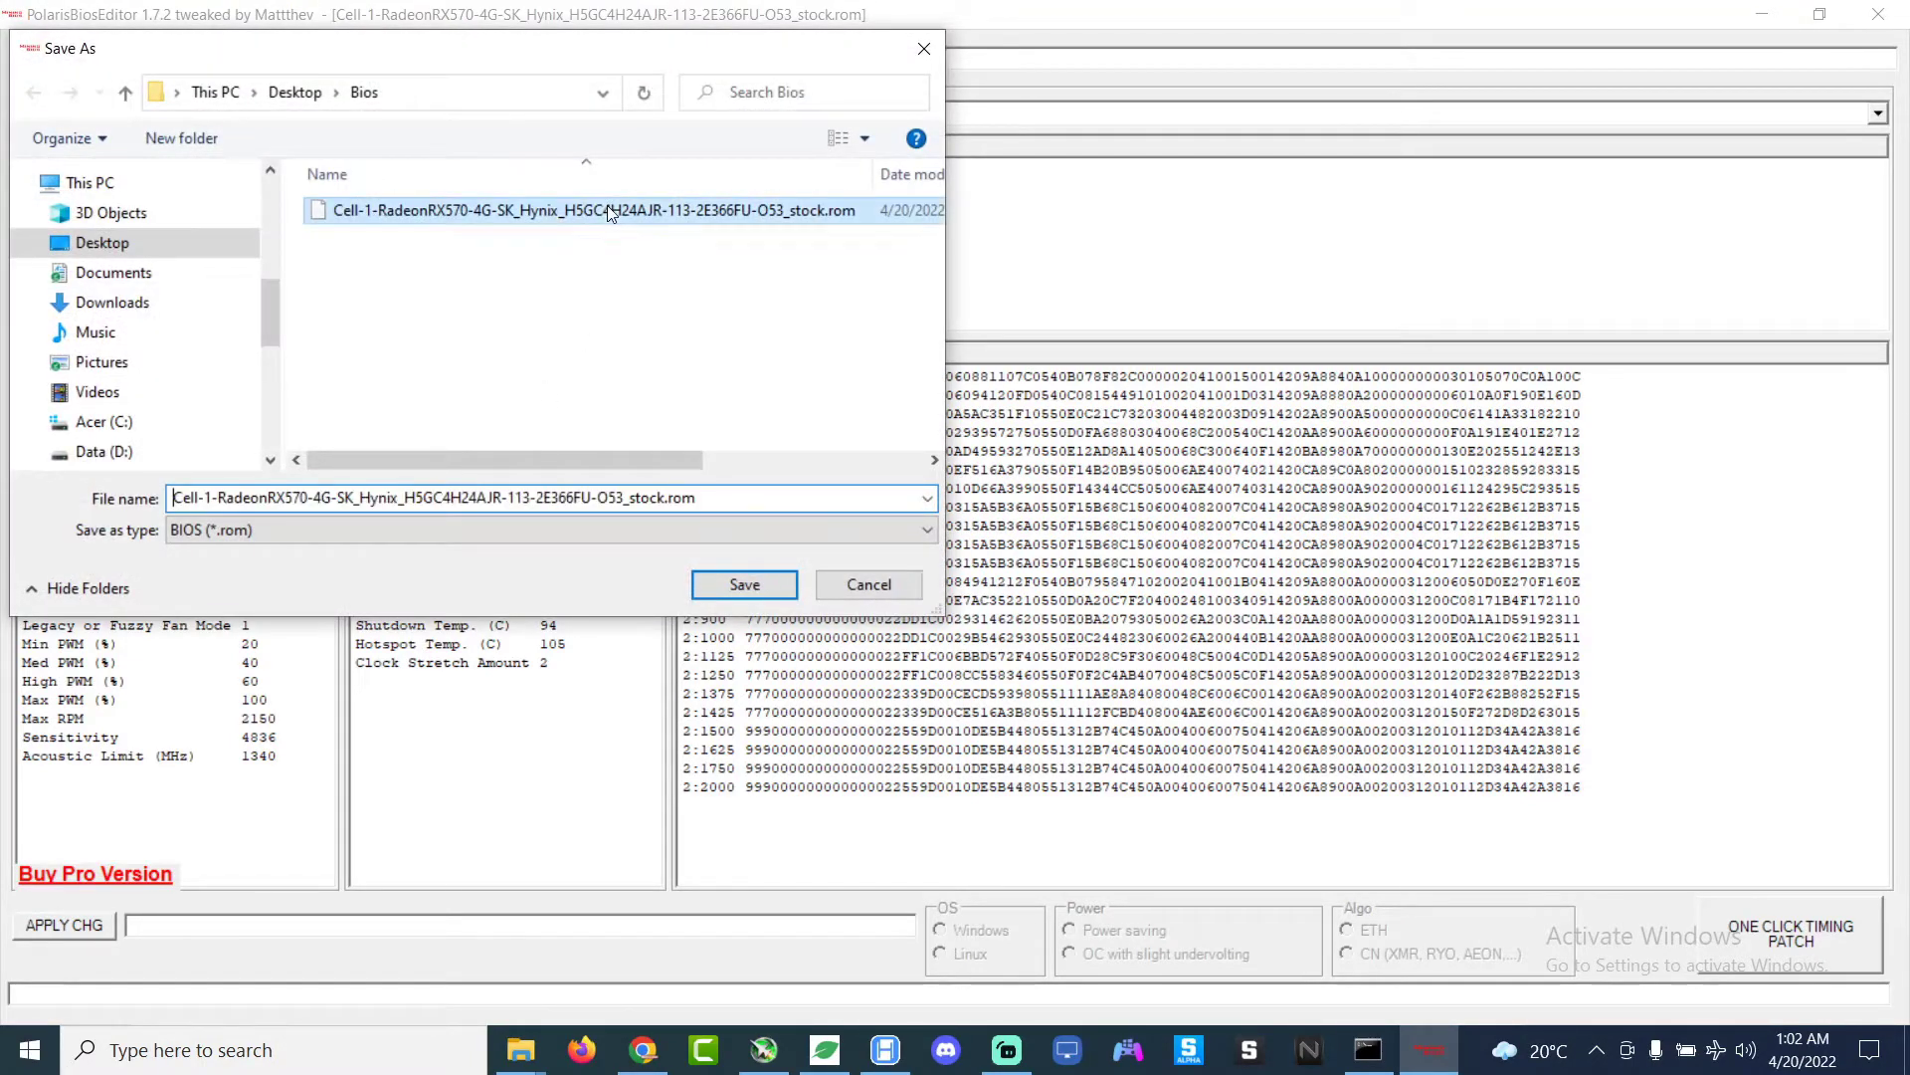
pyautogui.click(686, 498)
pyautogui.press('Right')
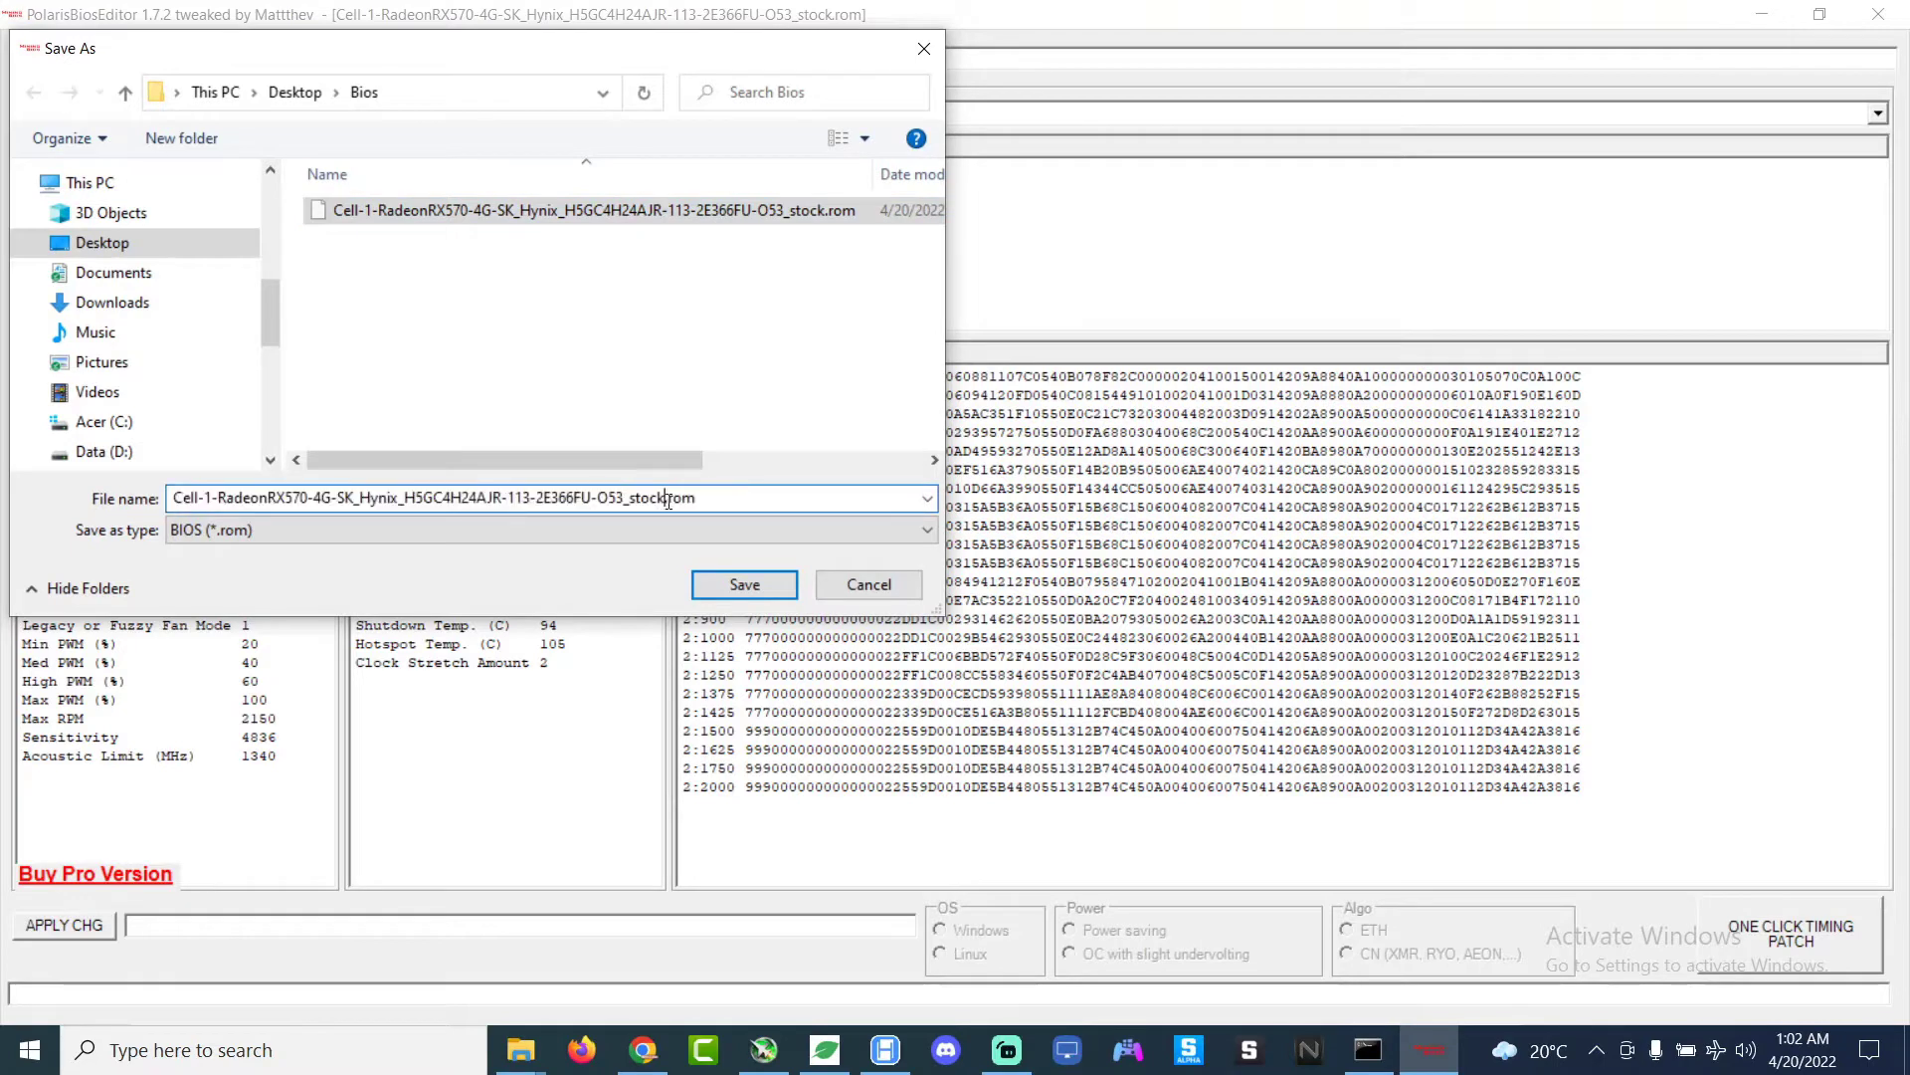
pyautogui.press('BackSpace')
pyautogui.press('BackSpace')
pyautogui.press('BackSpace')
pyautogui.press('BackSpace')
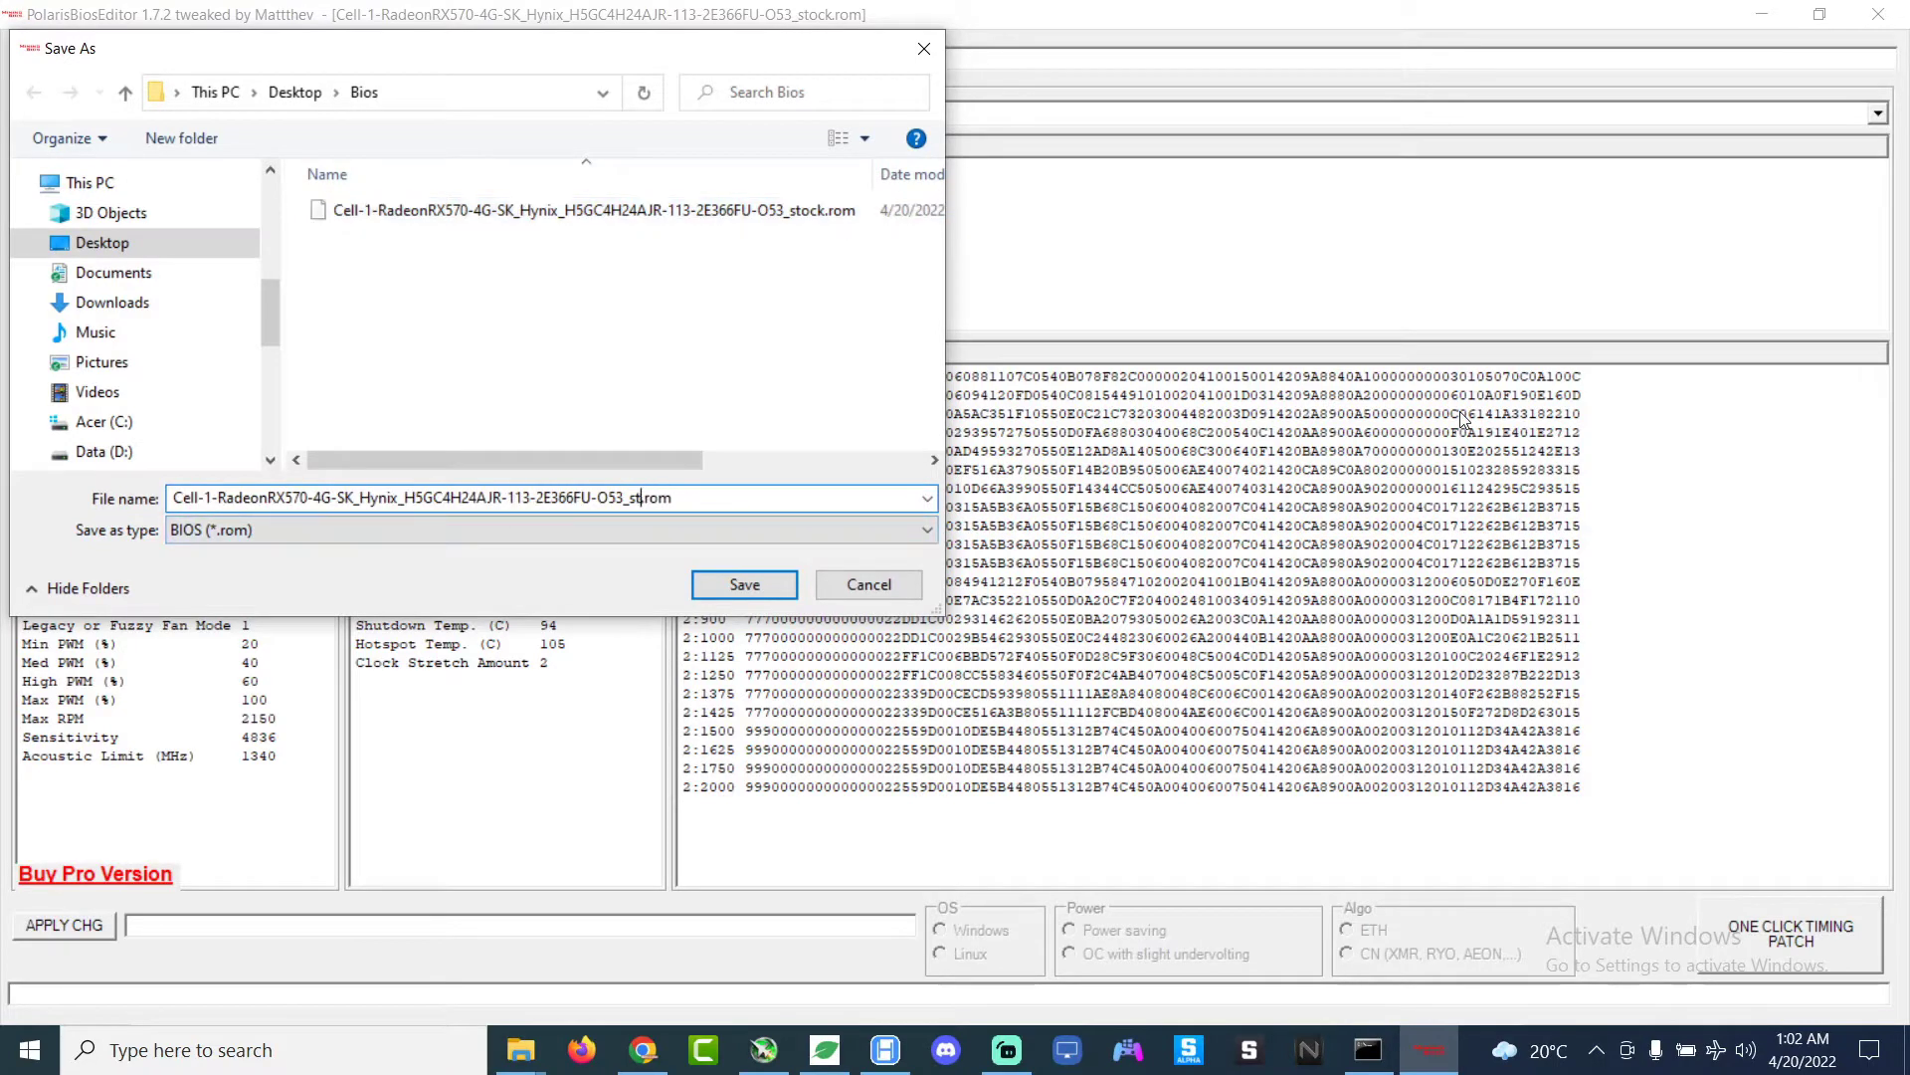
pyautogui.press('BackSpace')
pyautogui.write('mod')
pyautogui.click(762, 585)
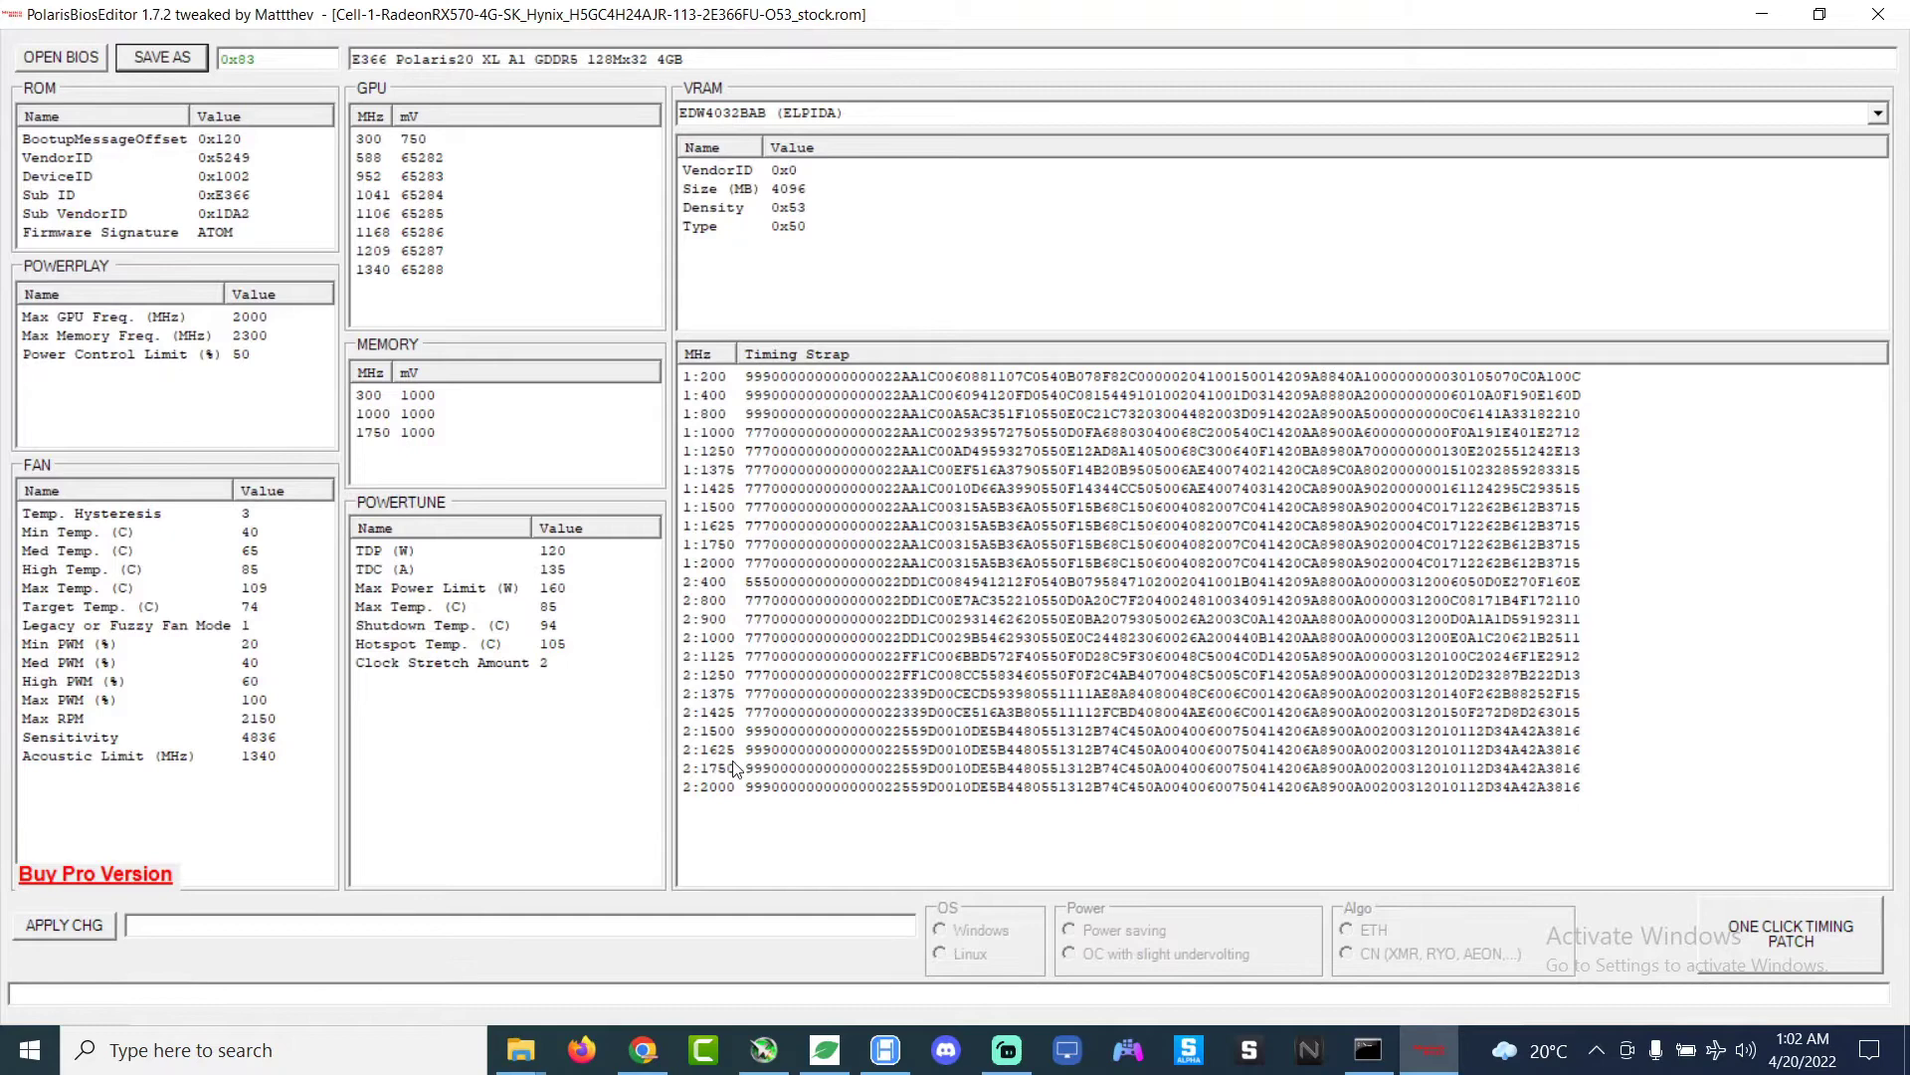
# Step: Check the Bios folder lists both 256 KB ROMs, _mod.rom beside _stock.rom
pyautogui.click(524, 1051)
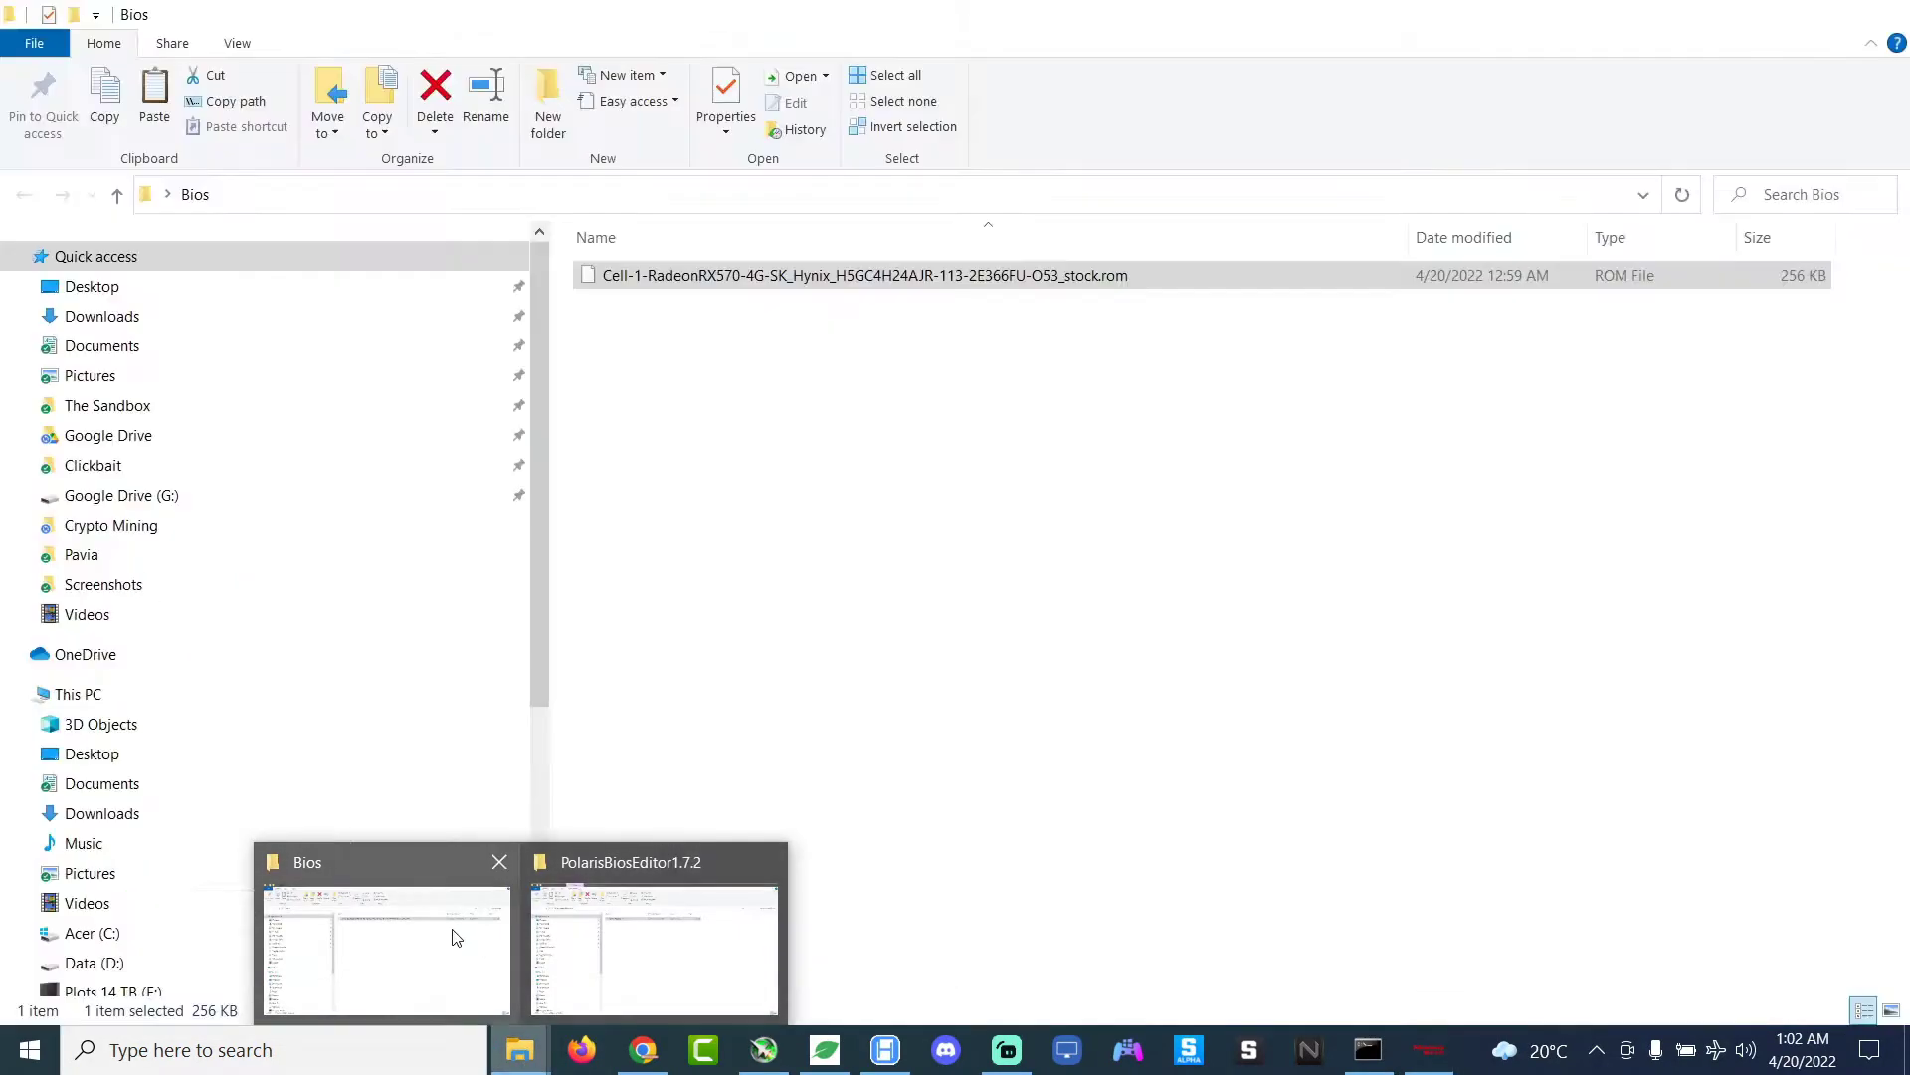
pyautogui.click(456, 933)
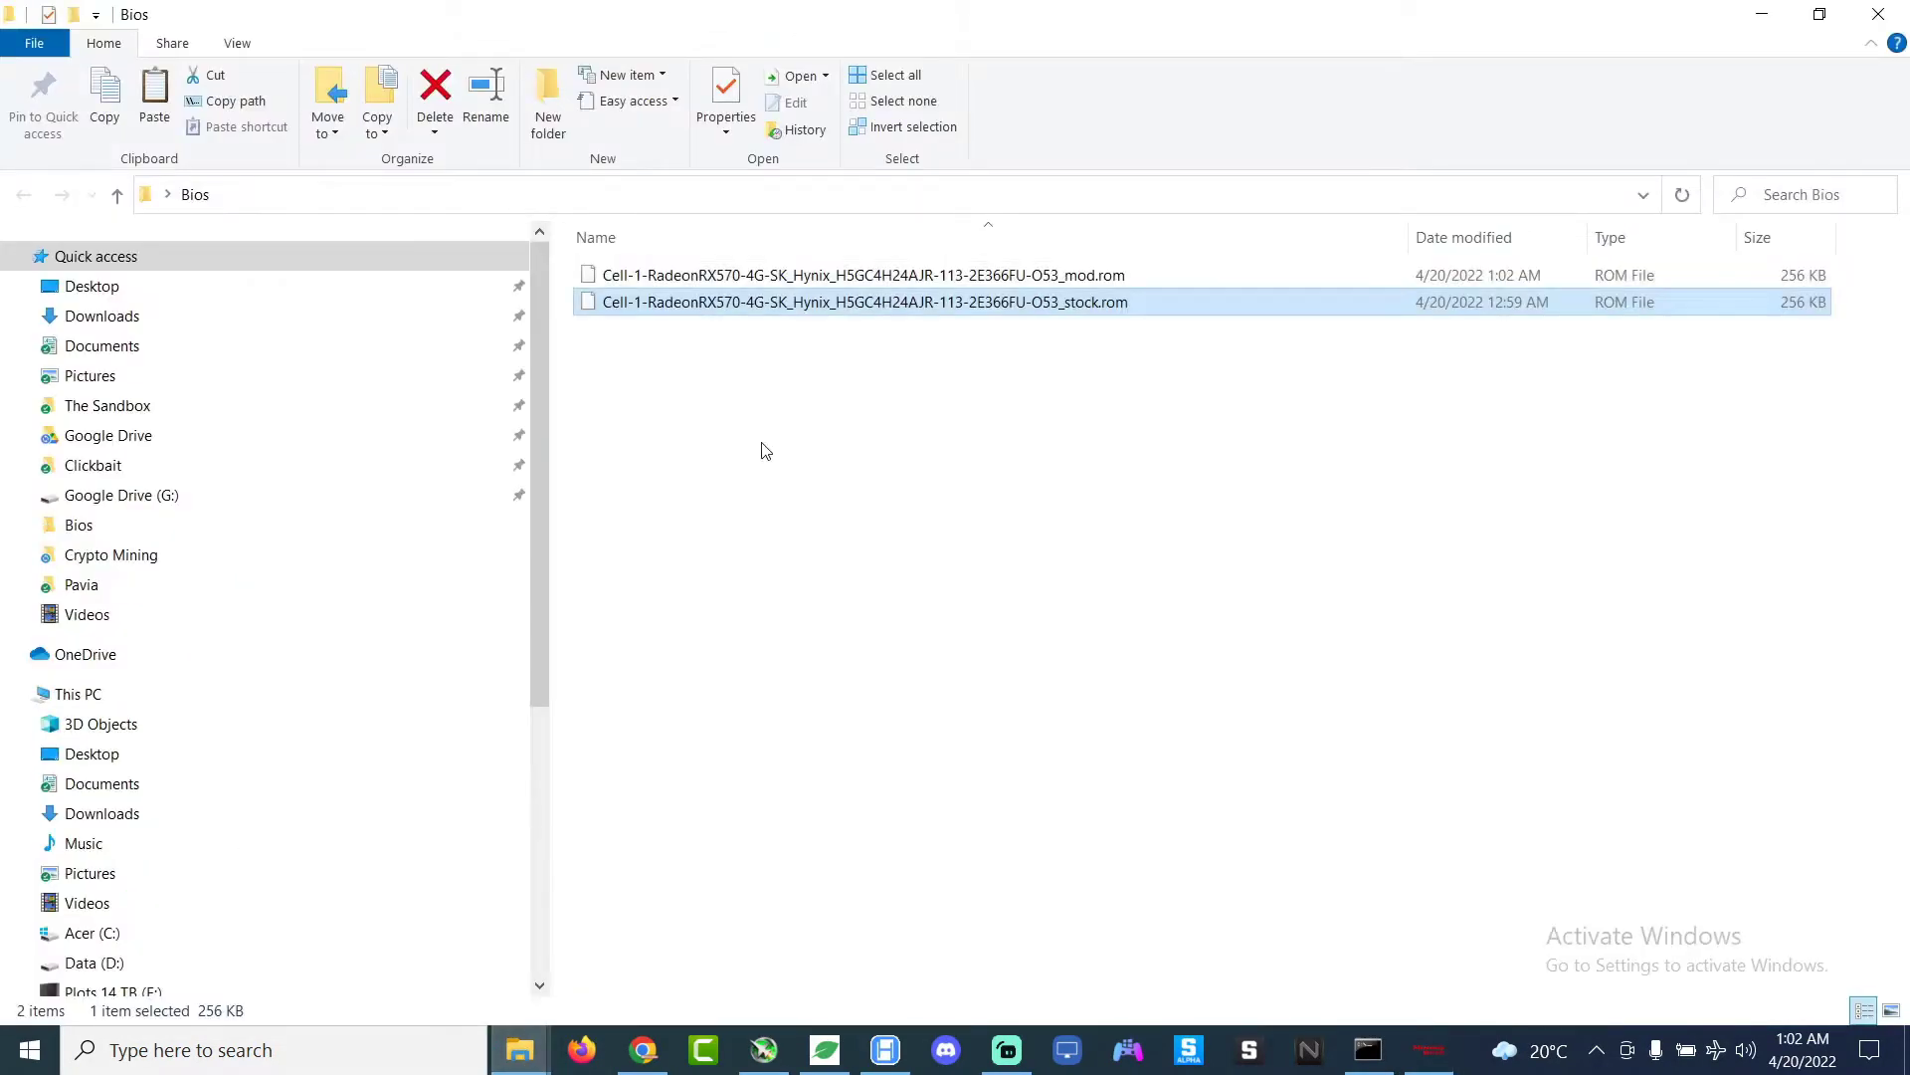
pyautogui.click(1053, 277)
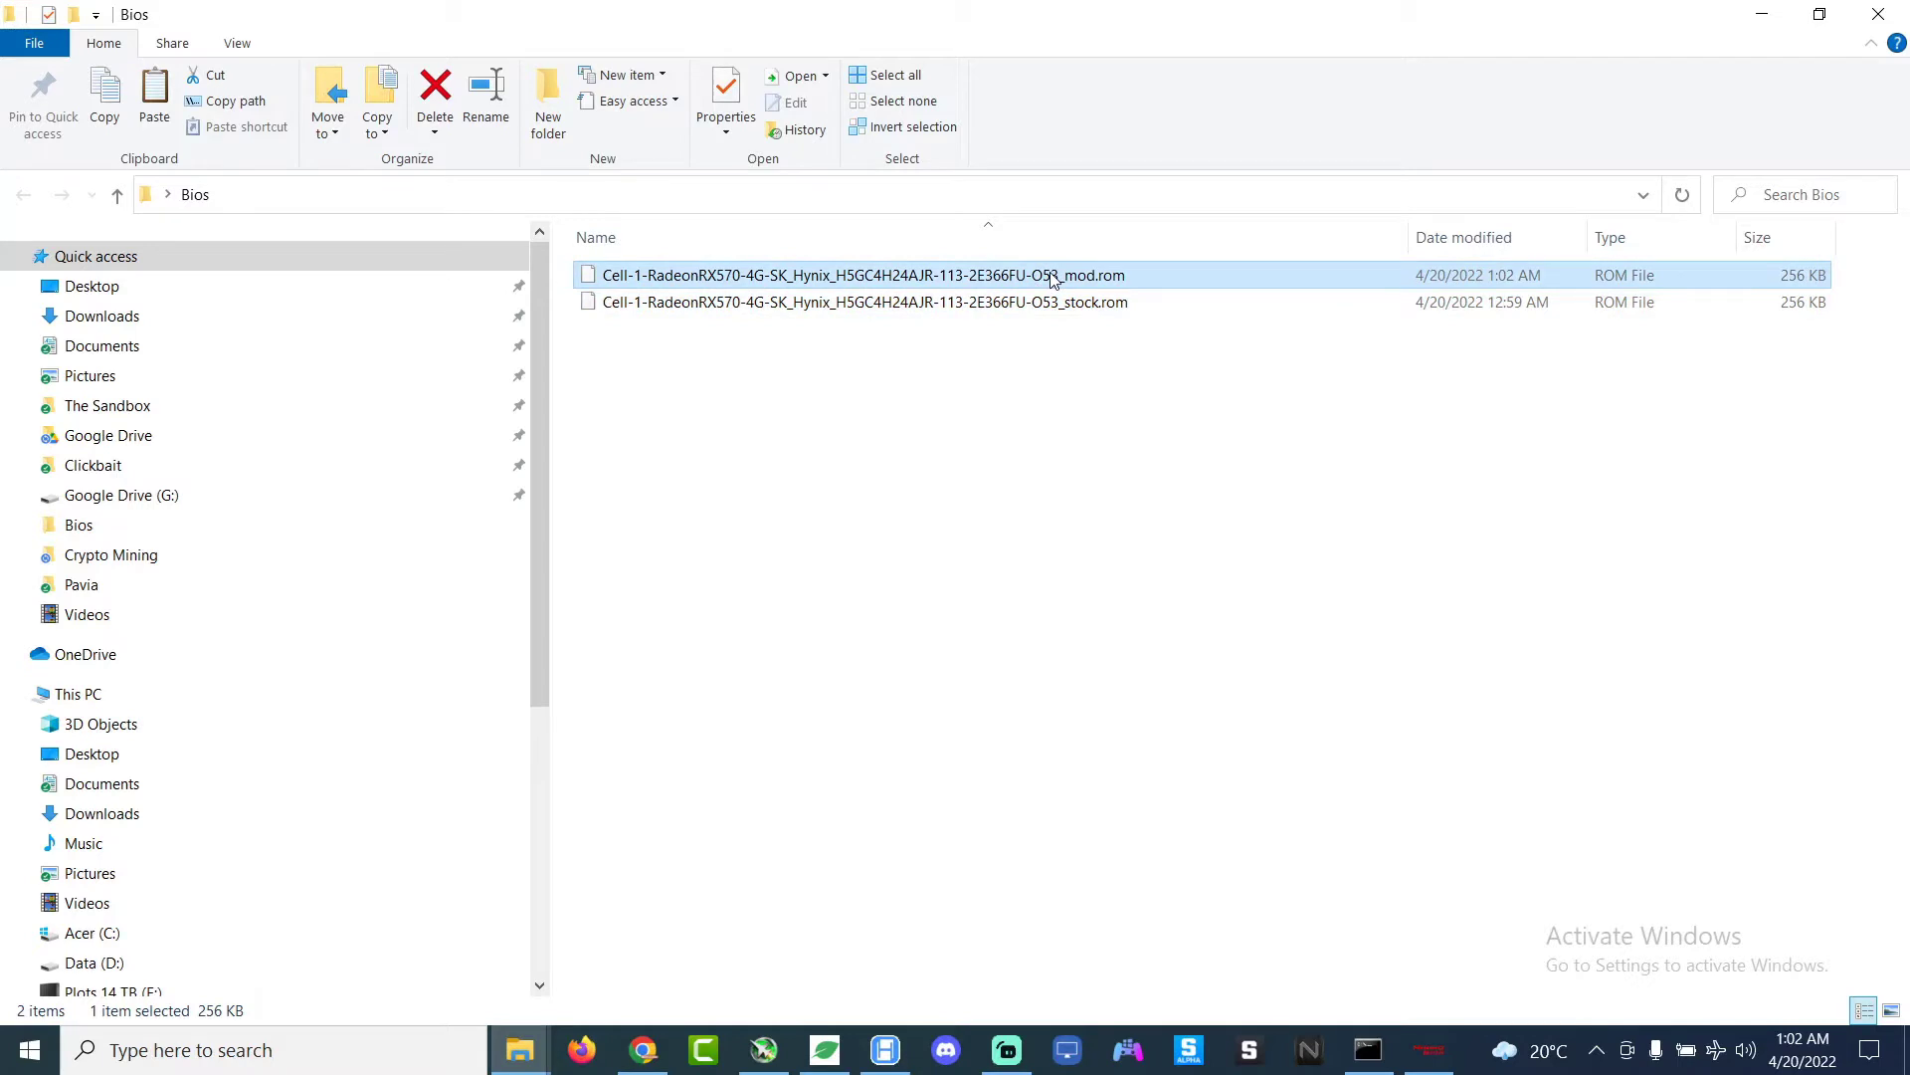
pyautogui.click(1203, 511)
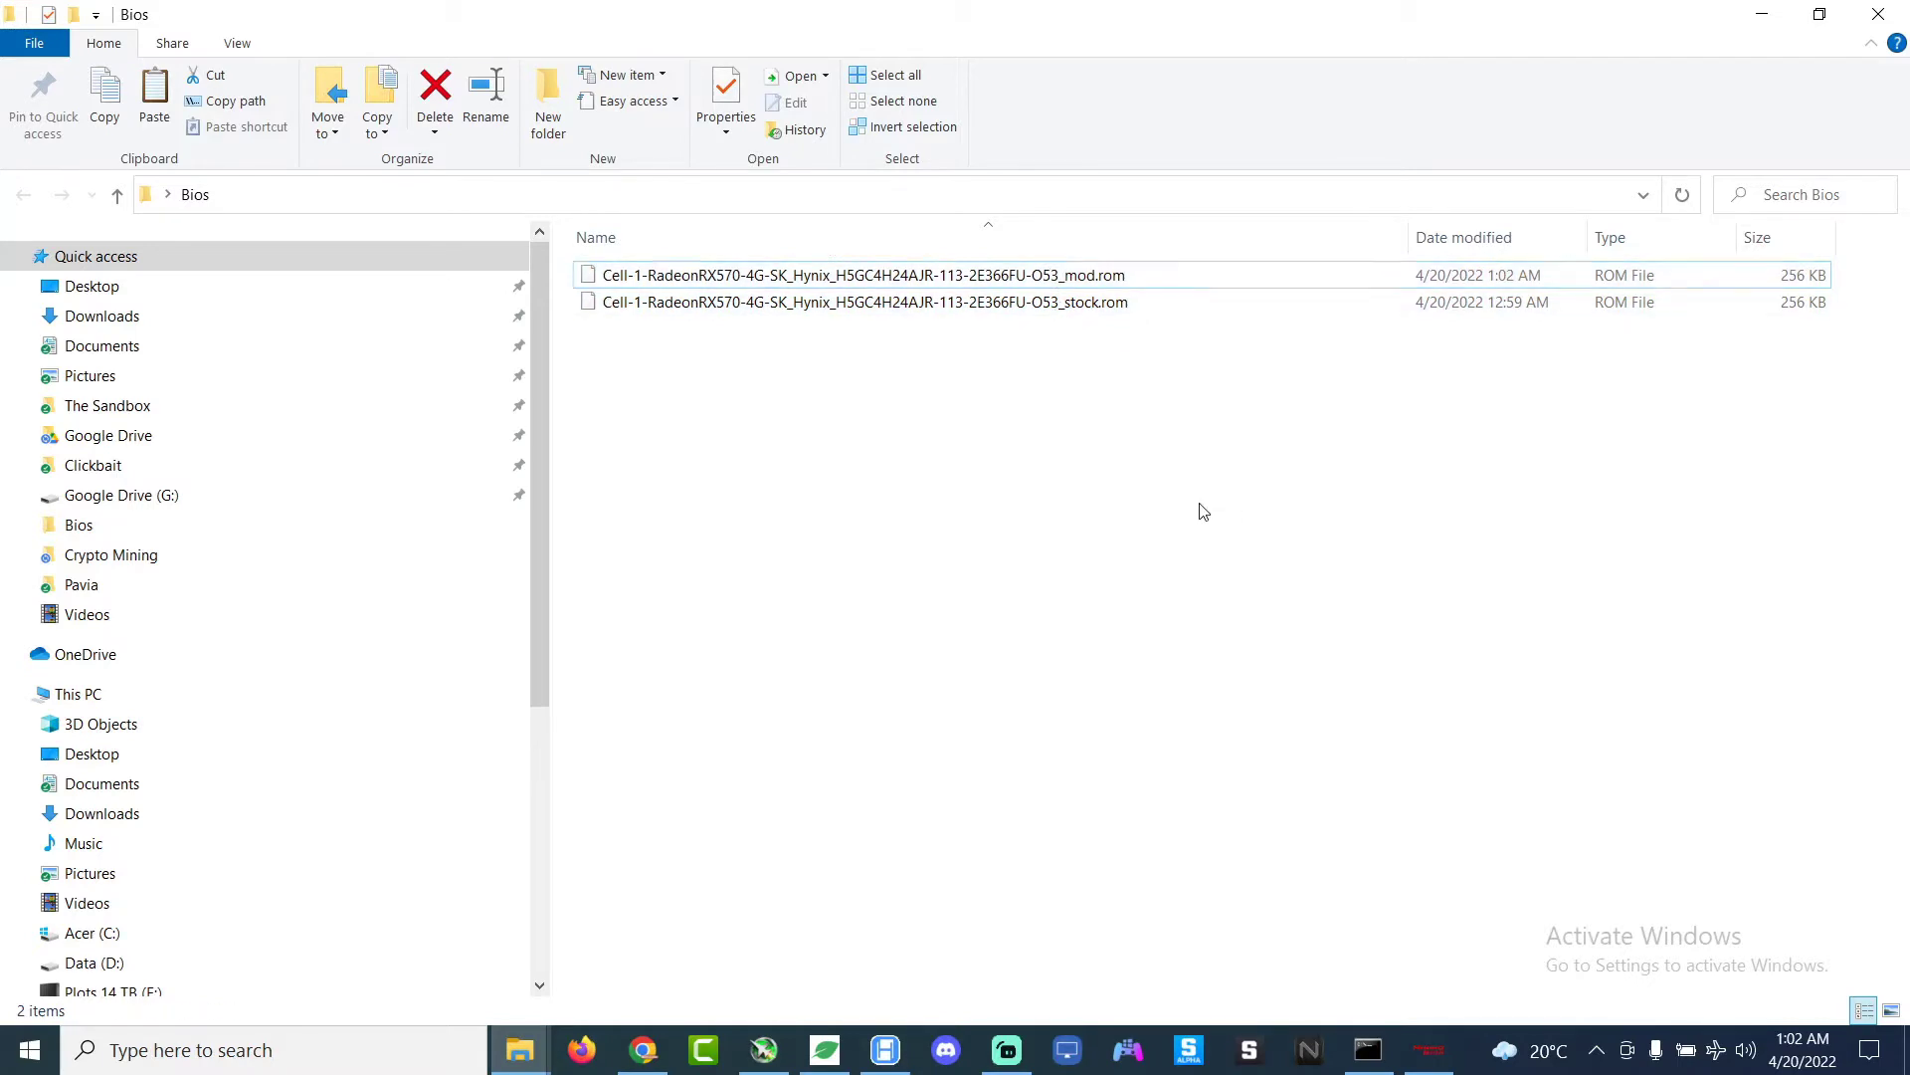
pyautogui.moveTo(1844, 437); pyautogui.dragTo(1720, 277)
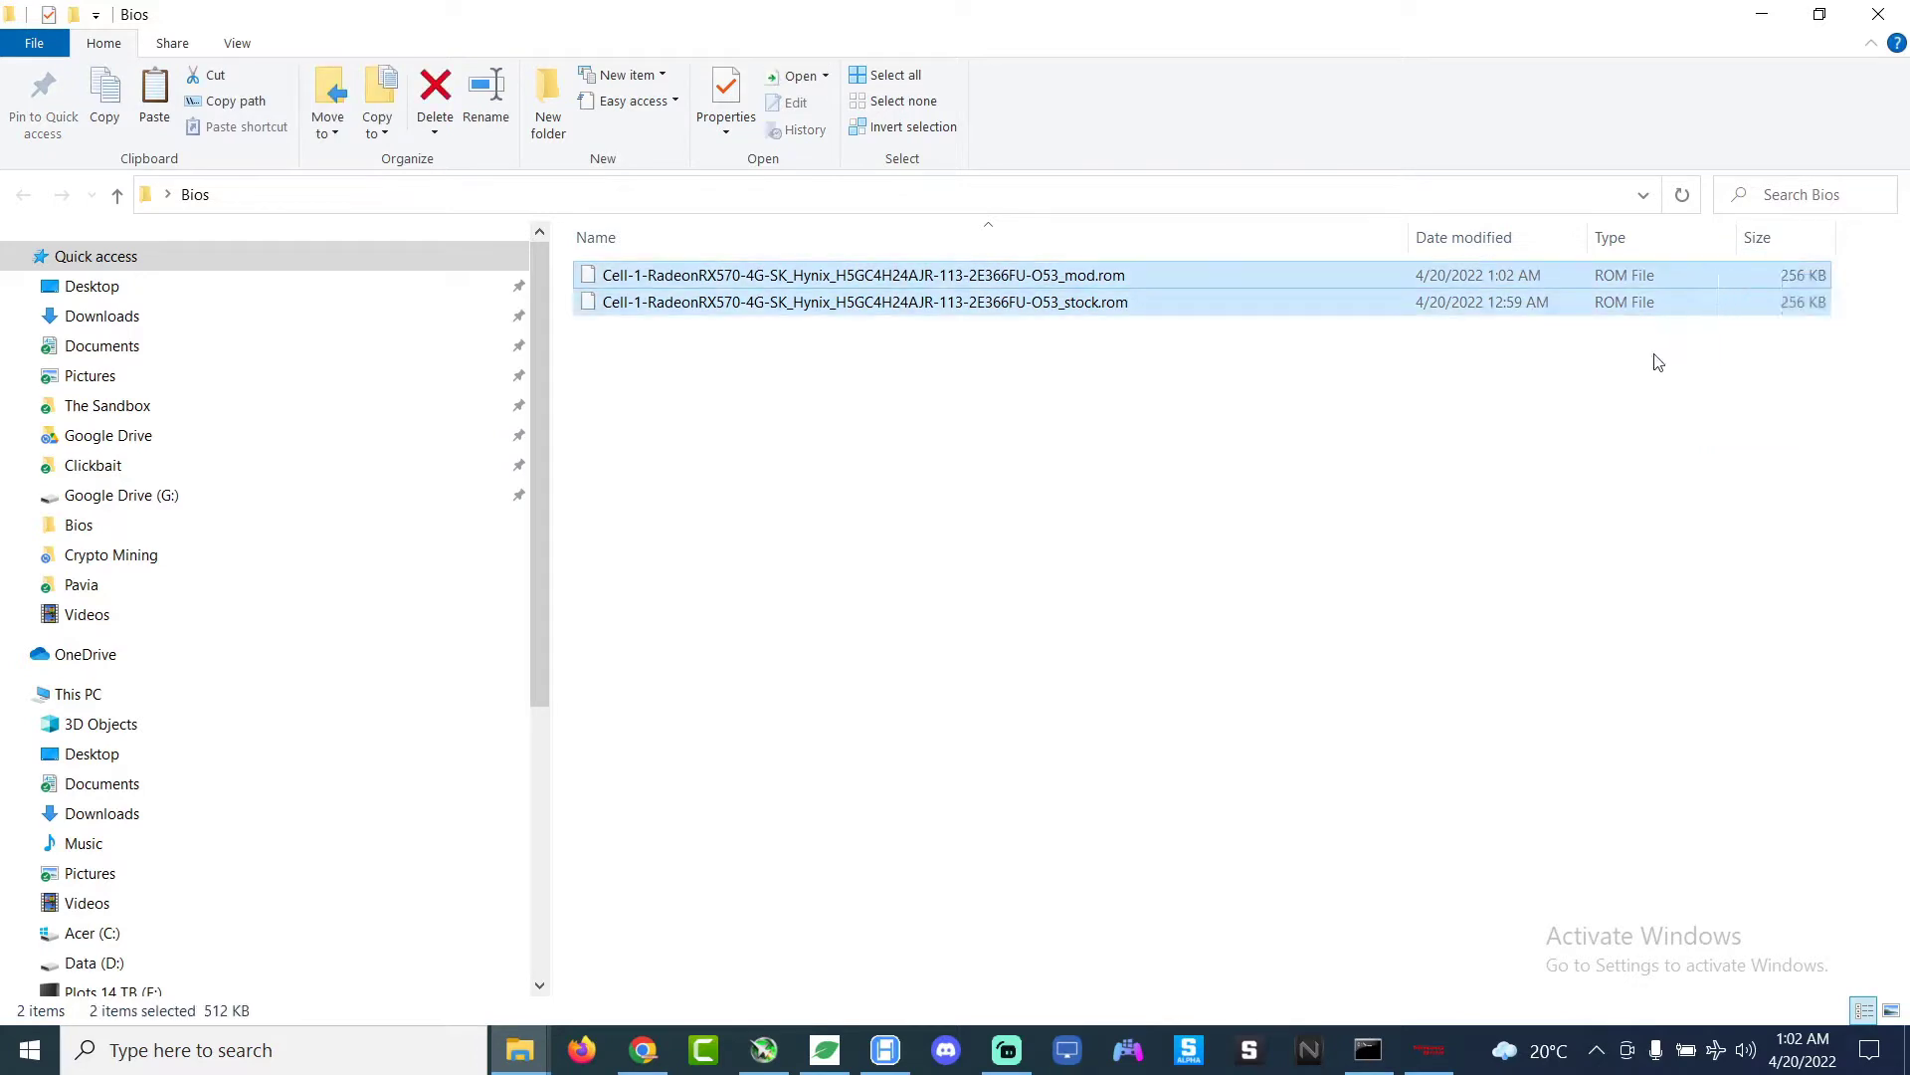
pyautogui.click(1795, 337)
pyautogui.moveTo(1786, 371); pyautogui.dragTo(1809, 279)
pyautogui.click(1692, 329)
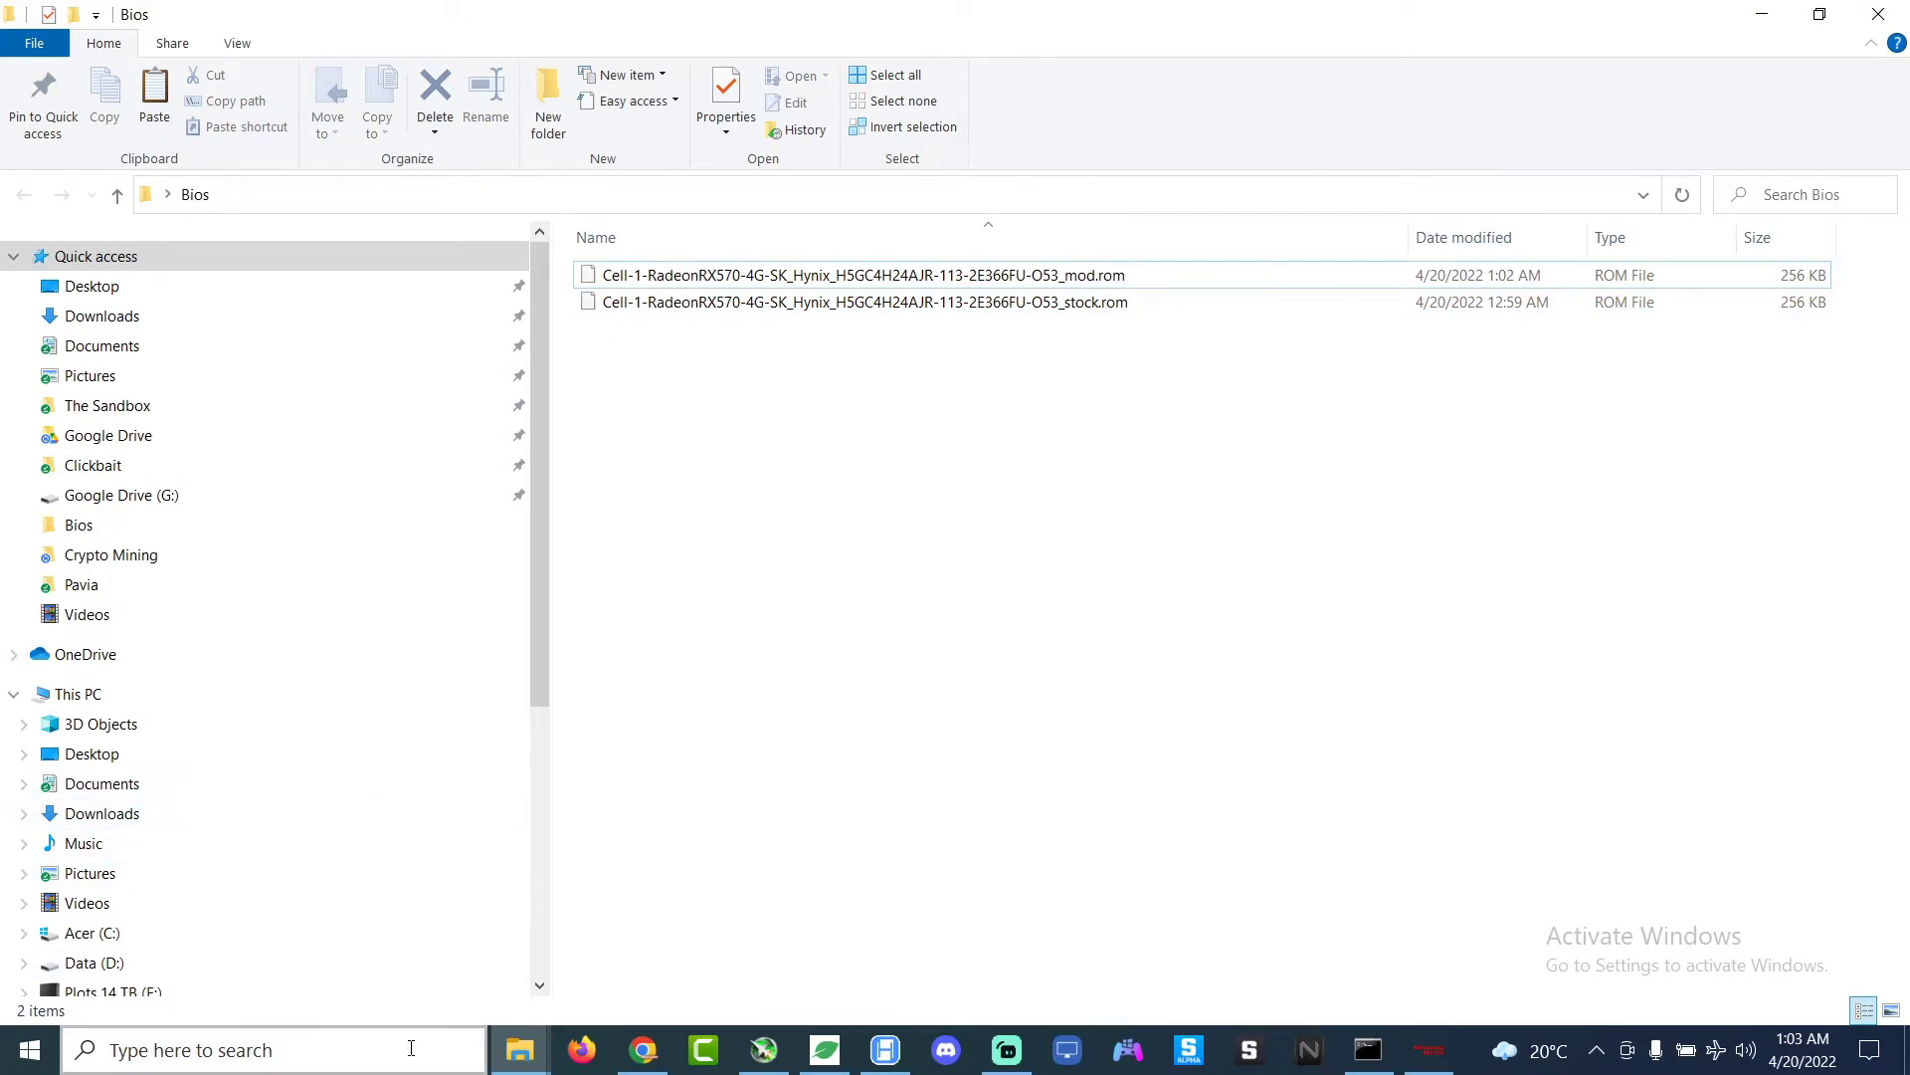
# Step: Return to the browser and reopen the Cell rig's Overclocking page via its GPU overview
pyautogui.click(647, 1053)
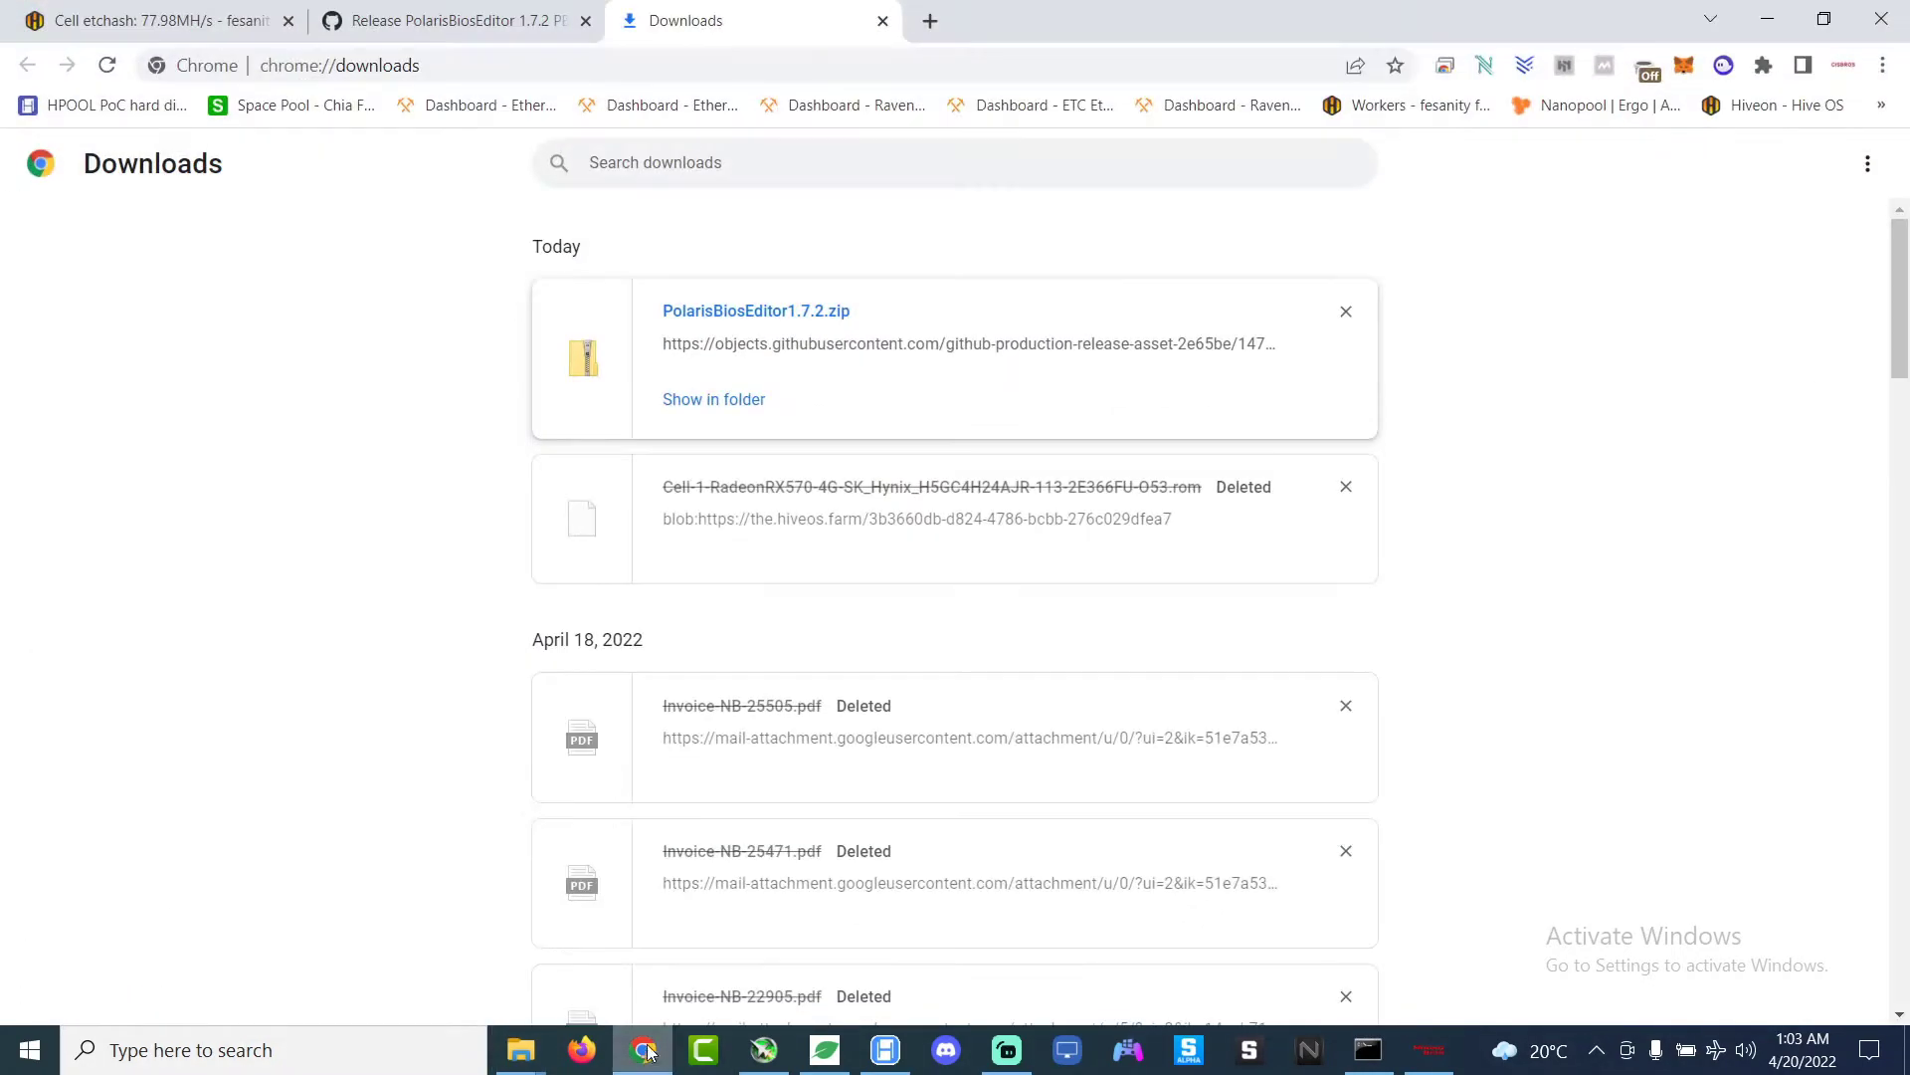
pyautogui.click(249, 29)
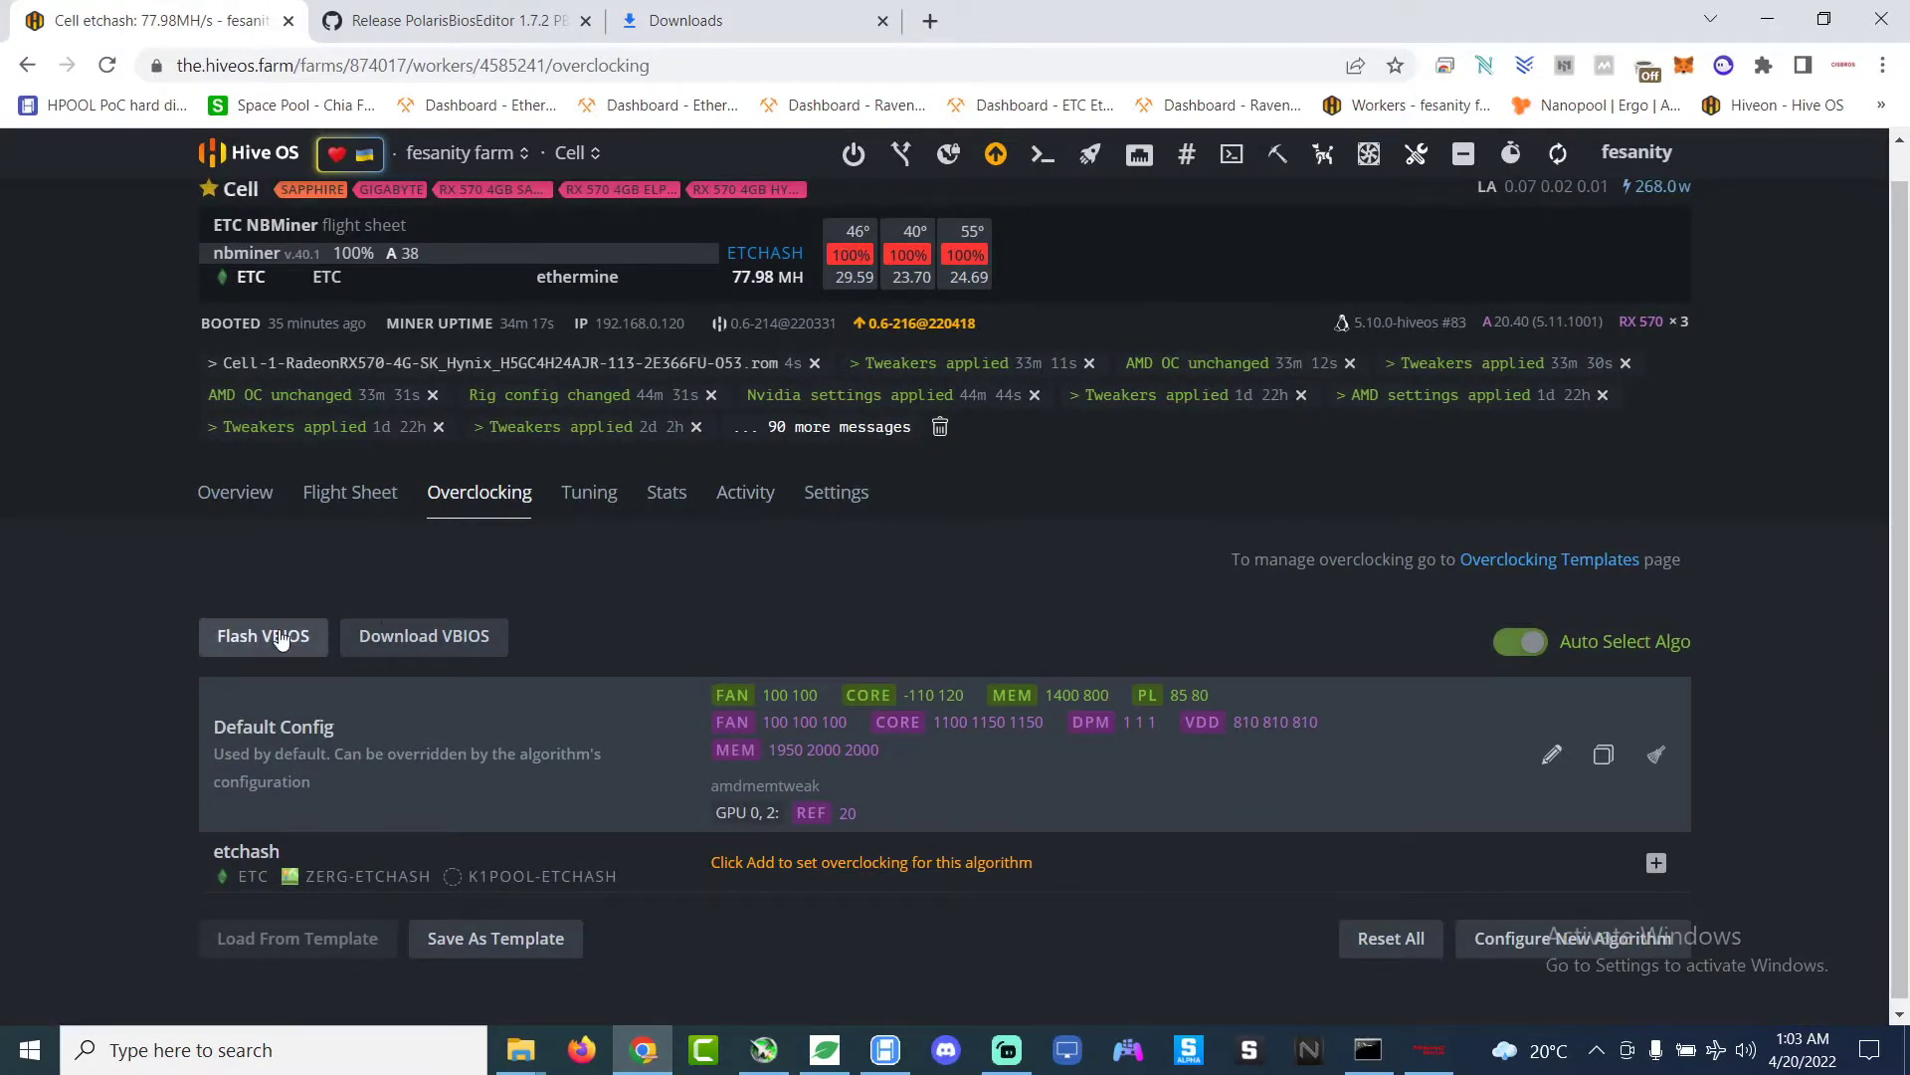
pyautogui.click(261, 494)
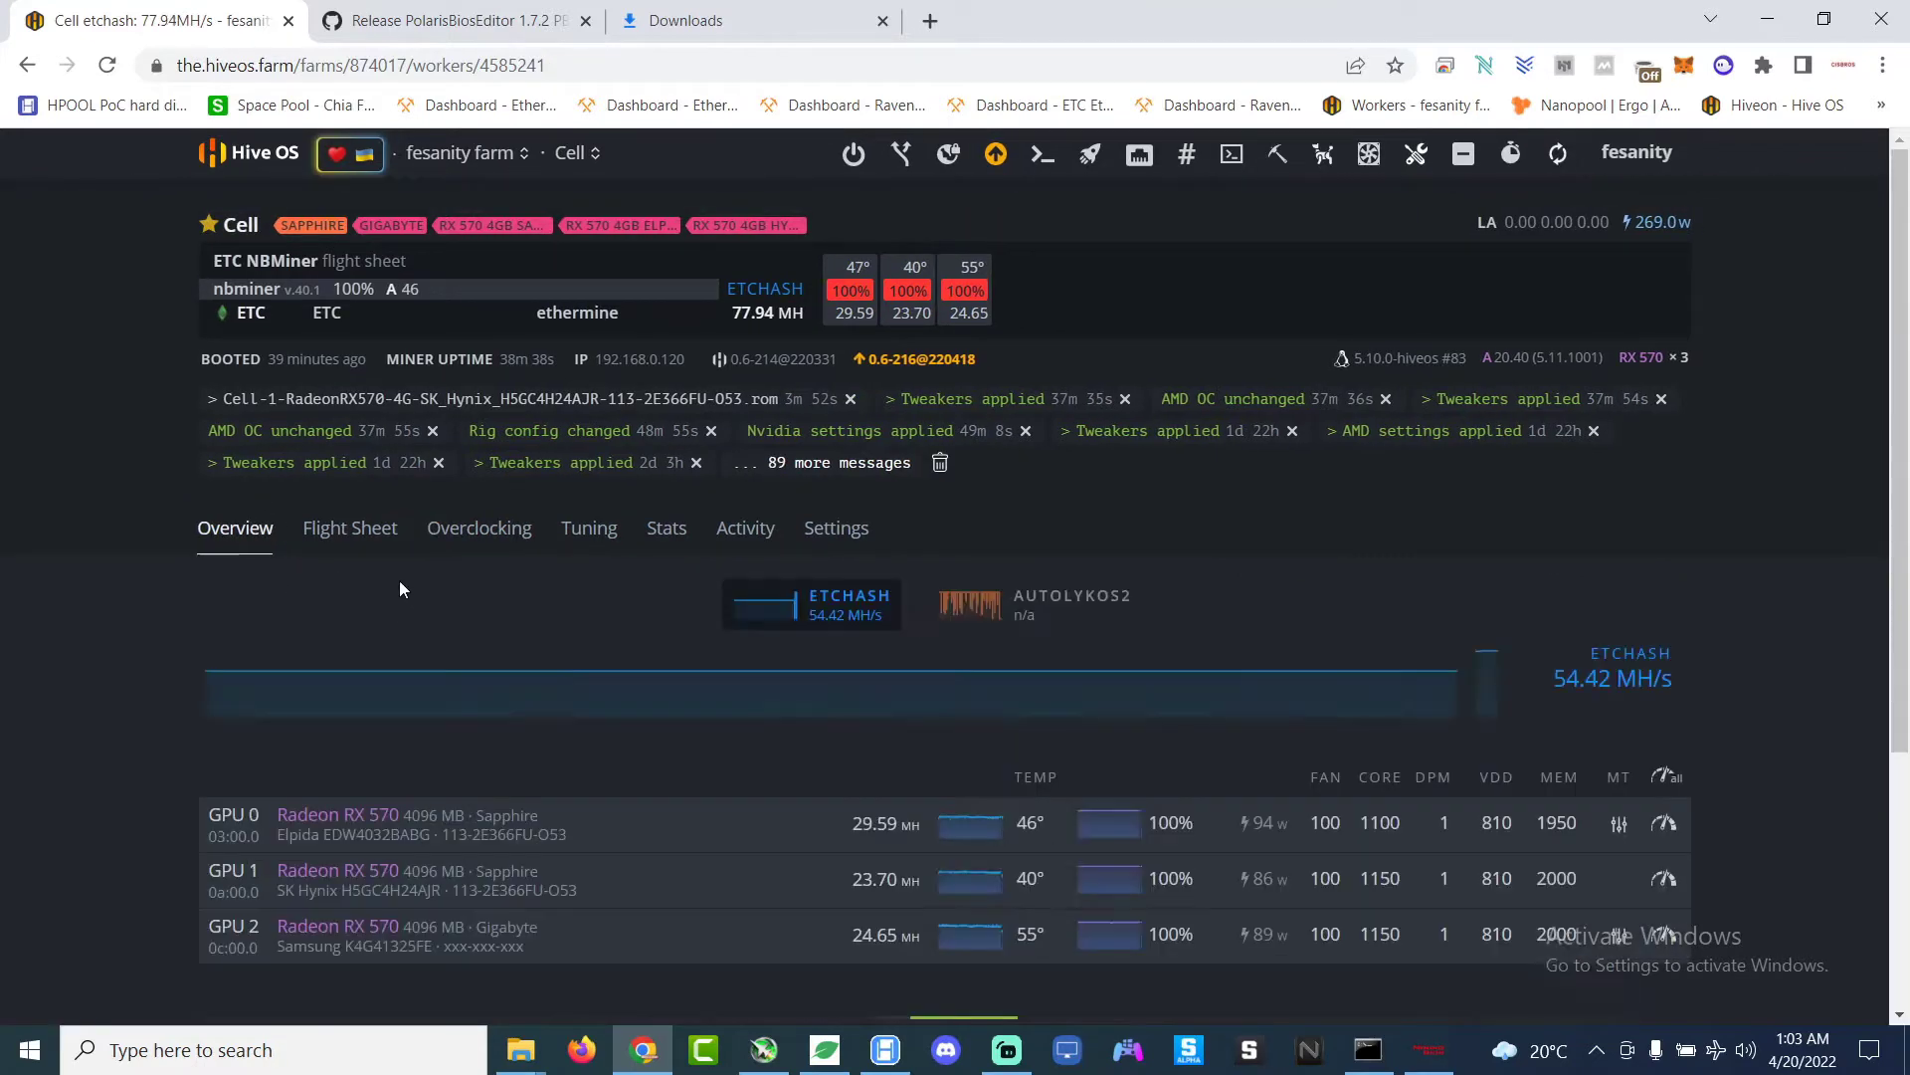
pyautogui.scroll(-1, 398, 581)
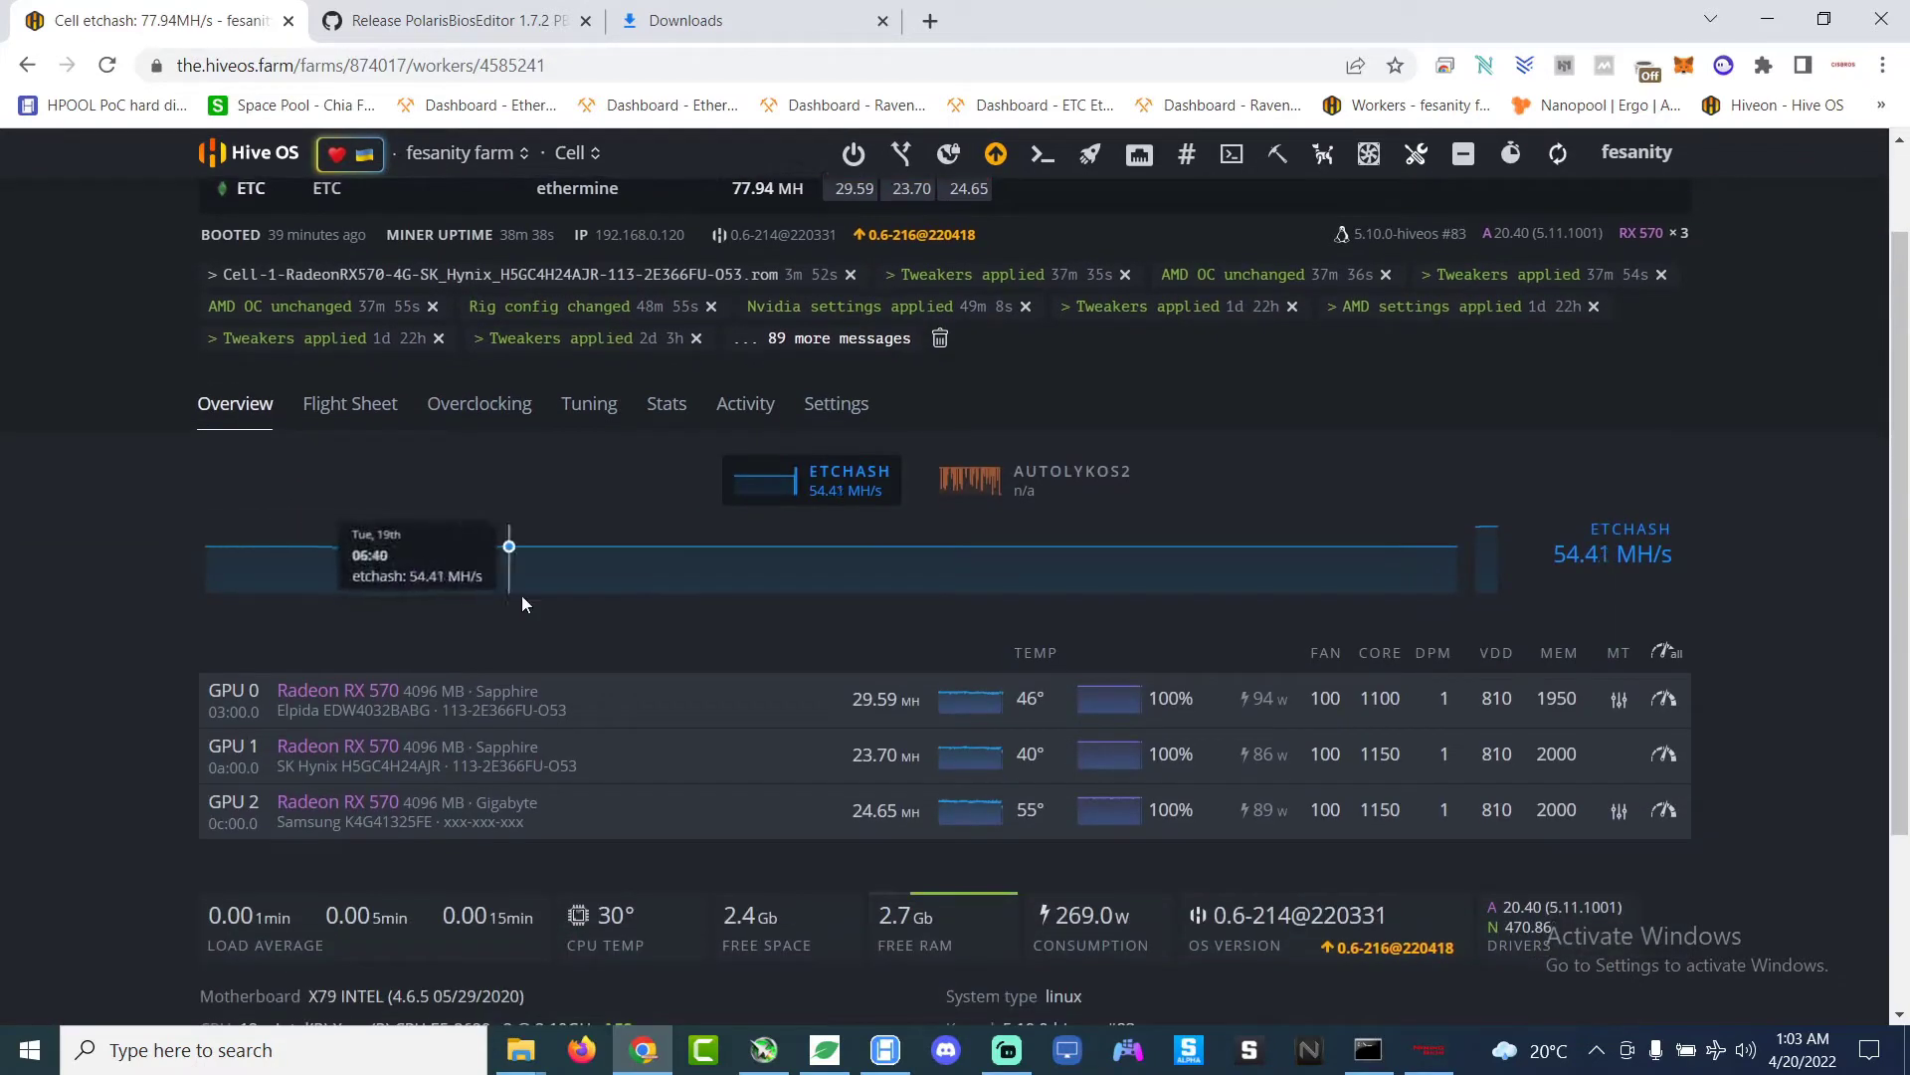
pyautogui.click(502, 419)
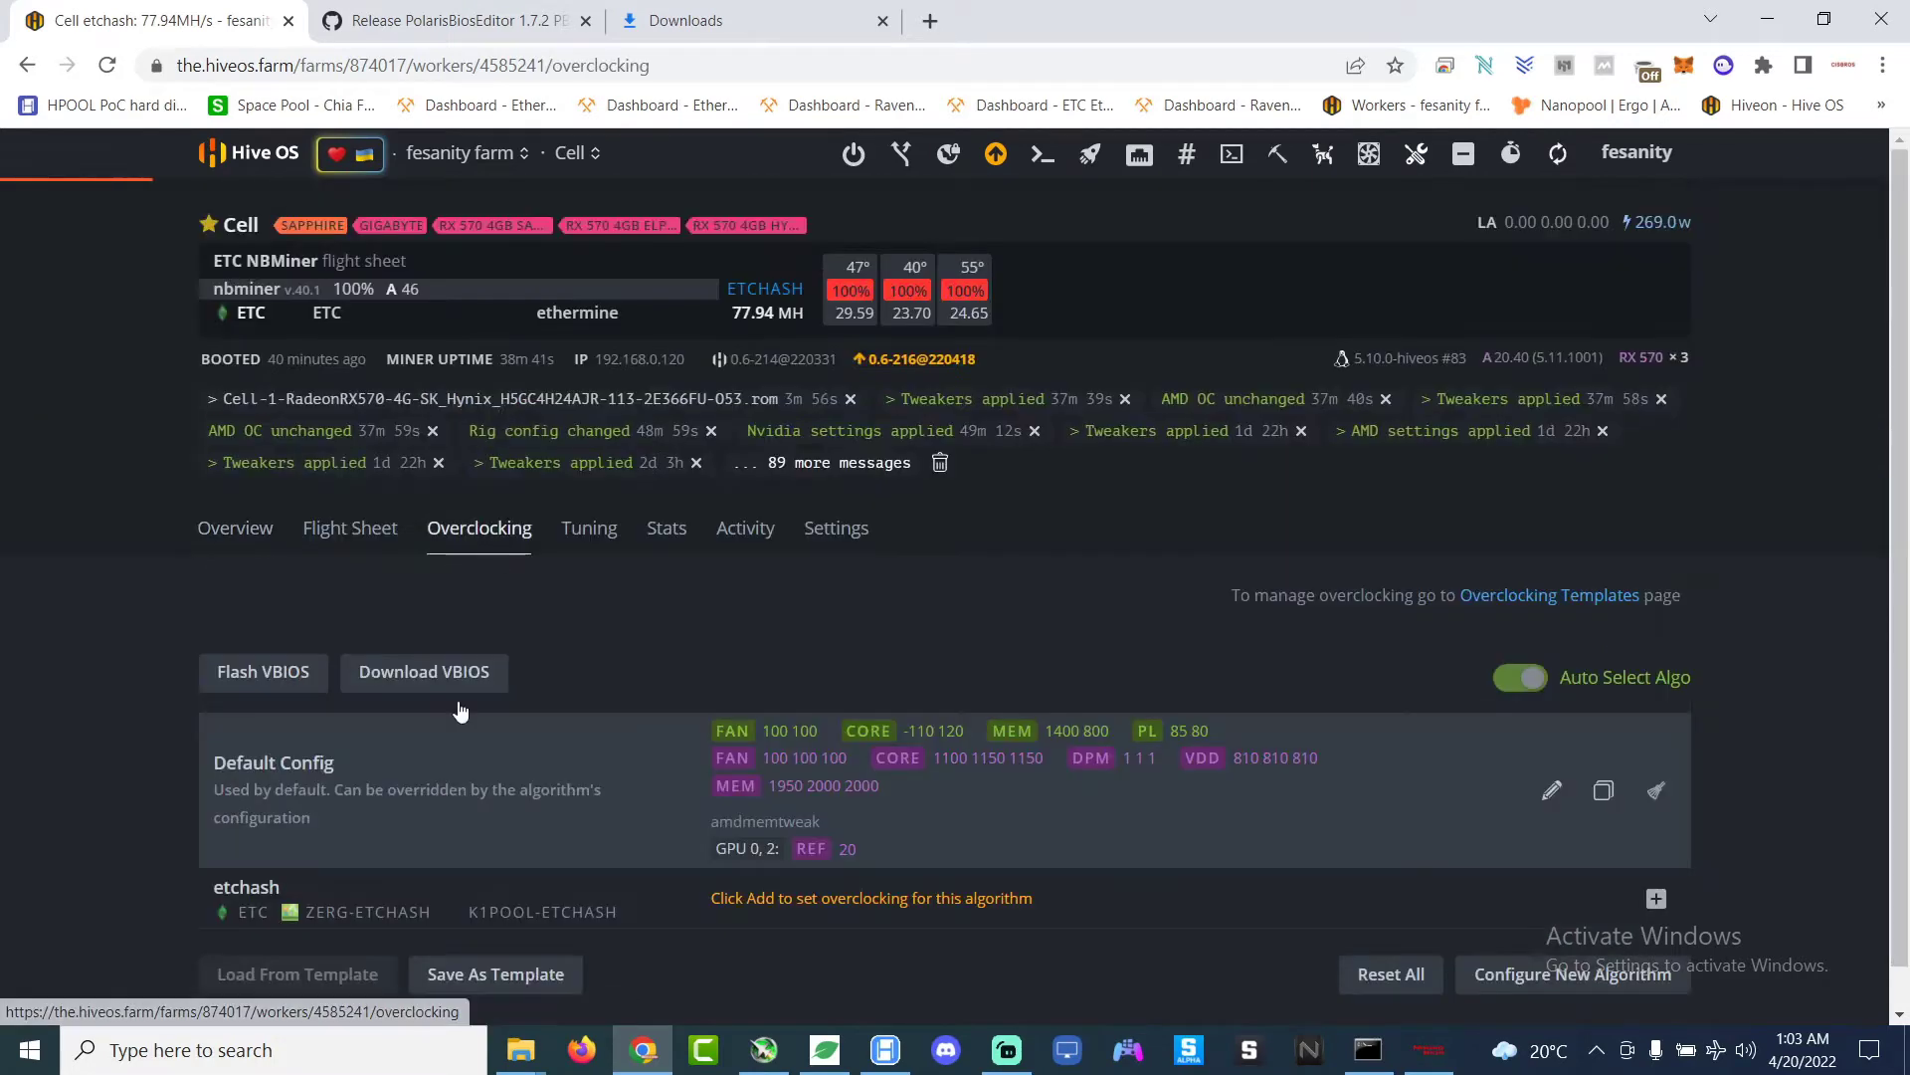
# Step: Start a VBIOS flash and choose the _mod.rom file from Desktop > Bios
pyautogui.click(290, 681)
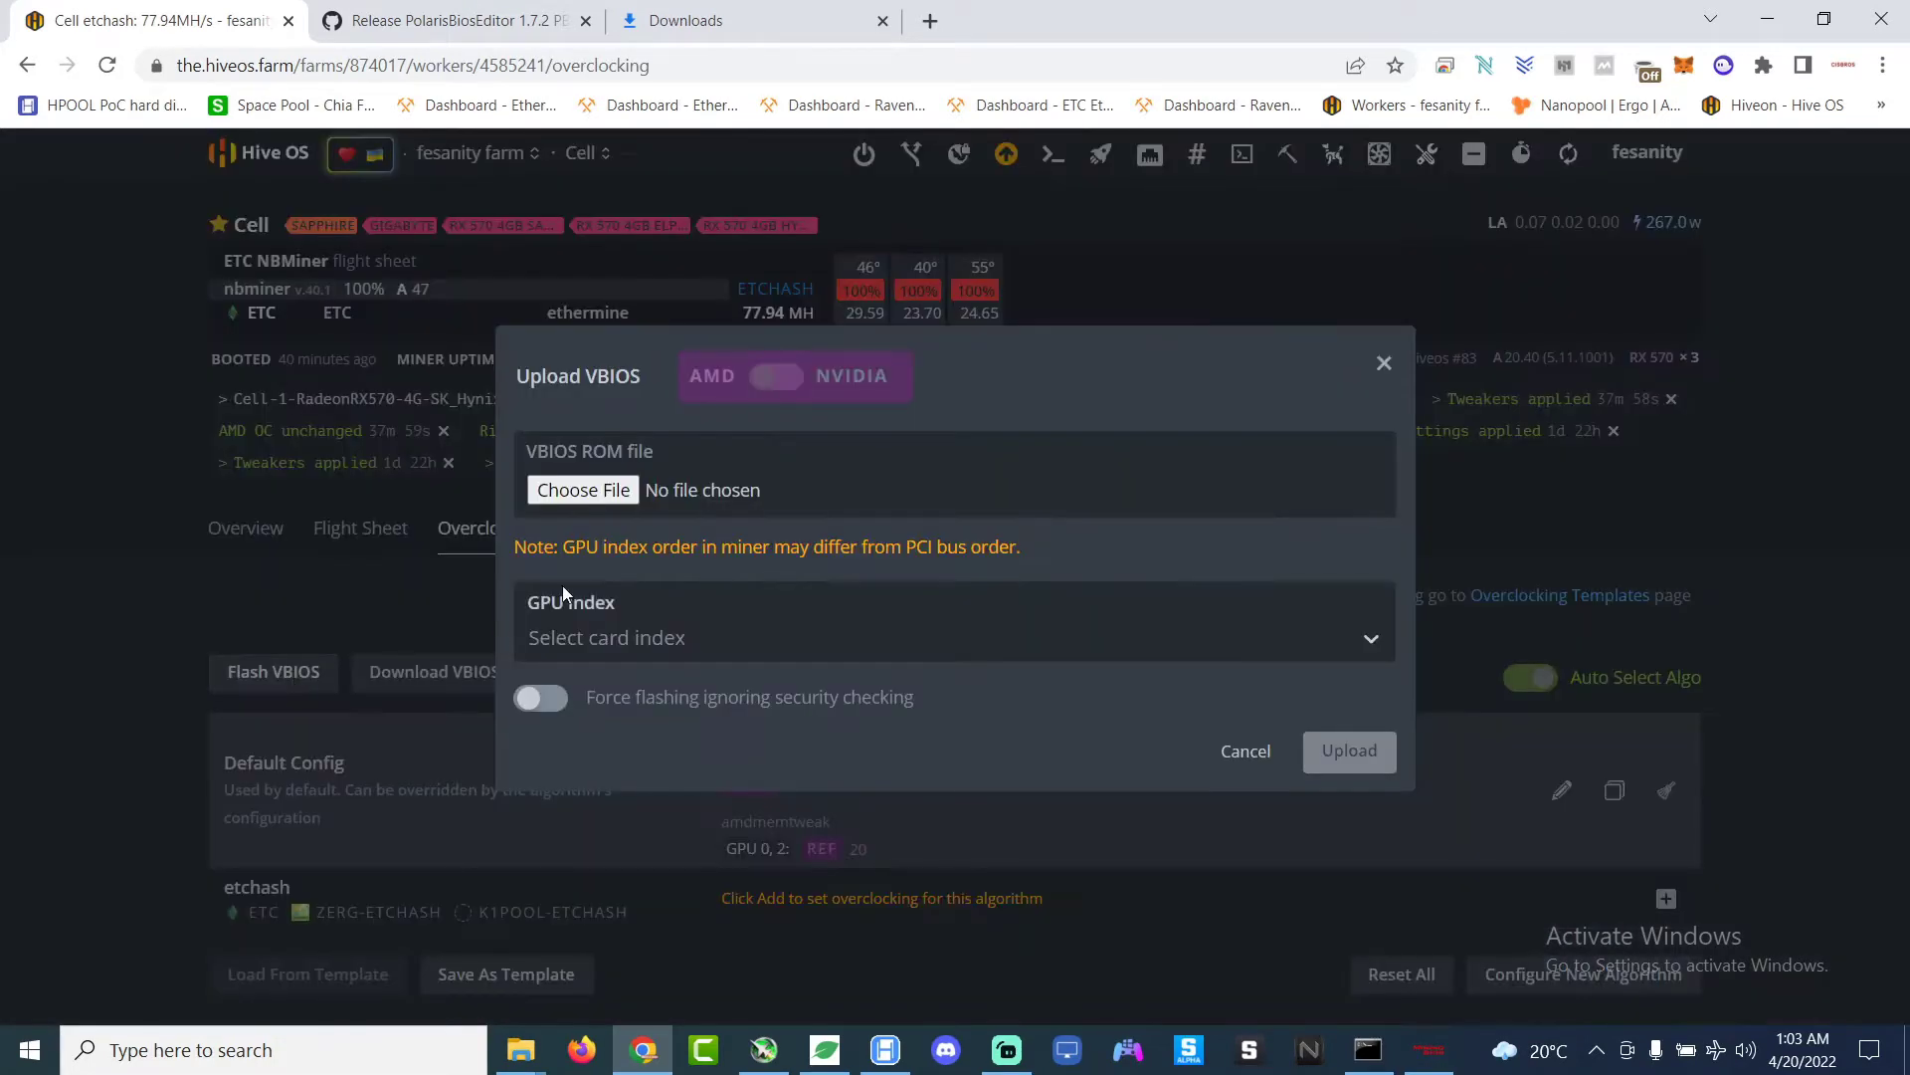
pyautogui.click(614, 499)
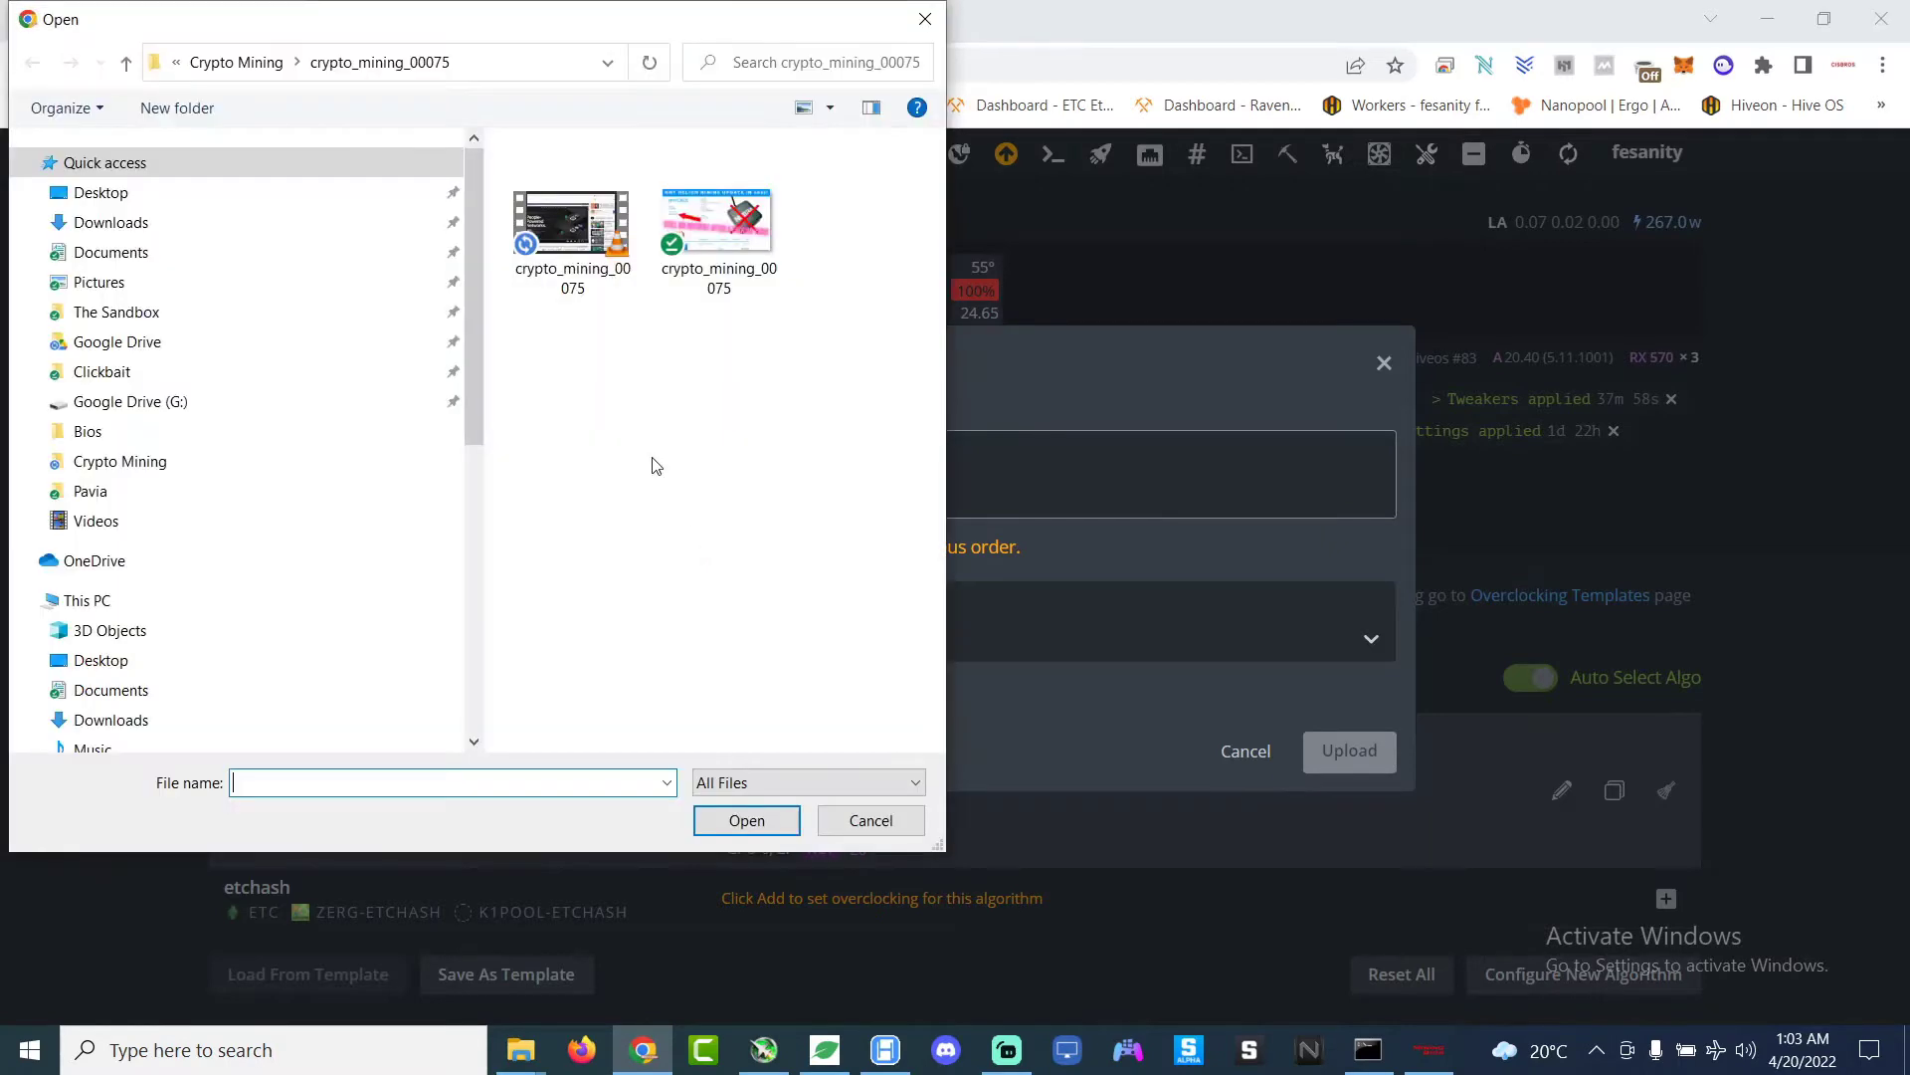
pyautogui.click(109, 194)
pyautogui.doubleClick(551, 181)
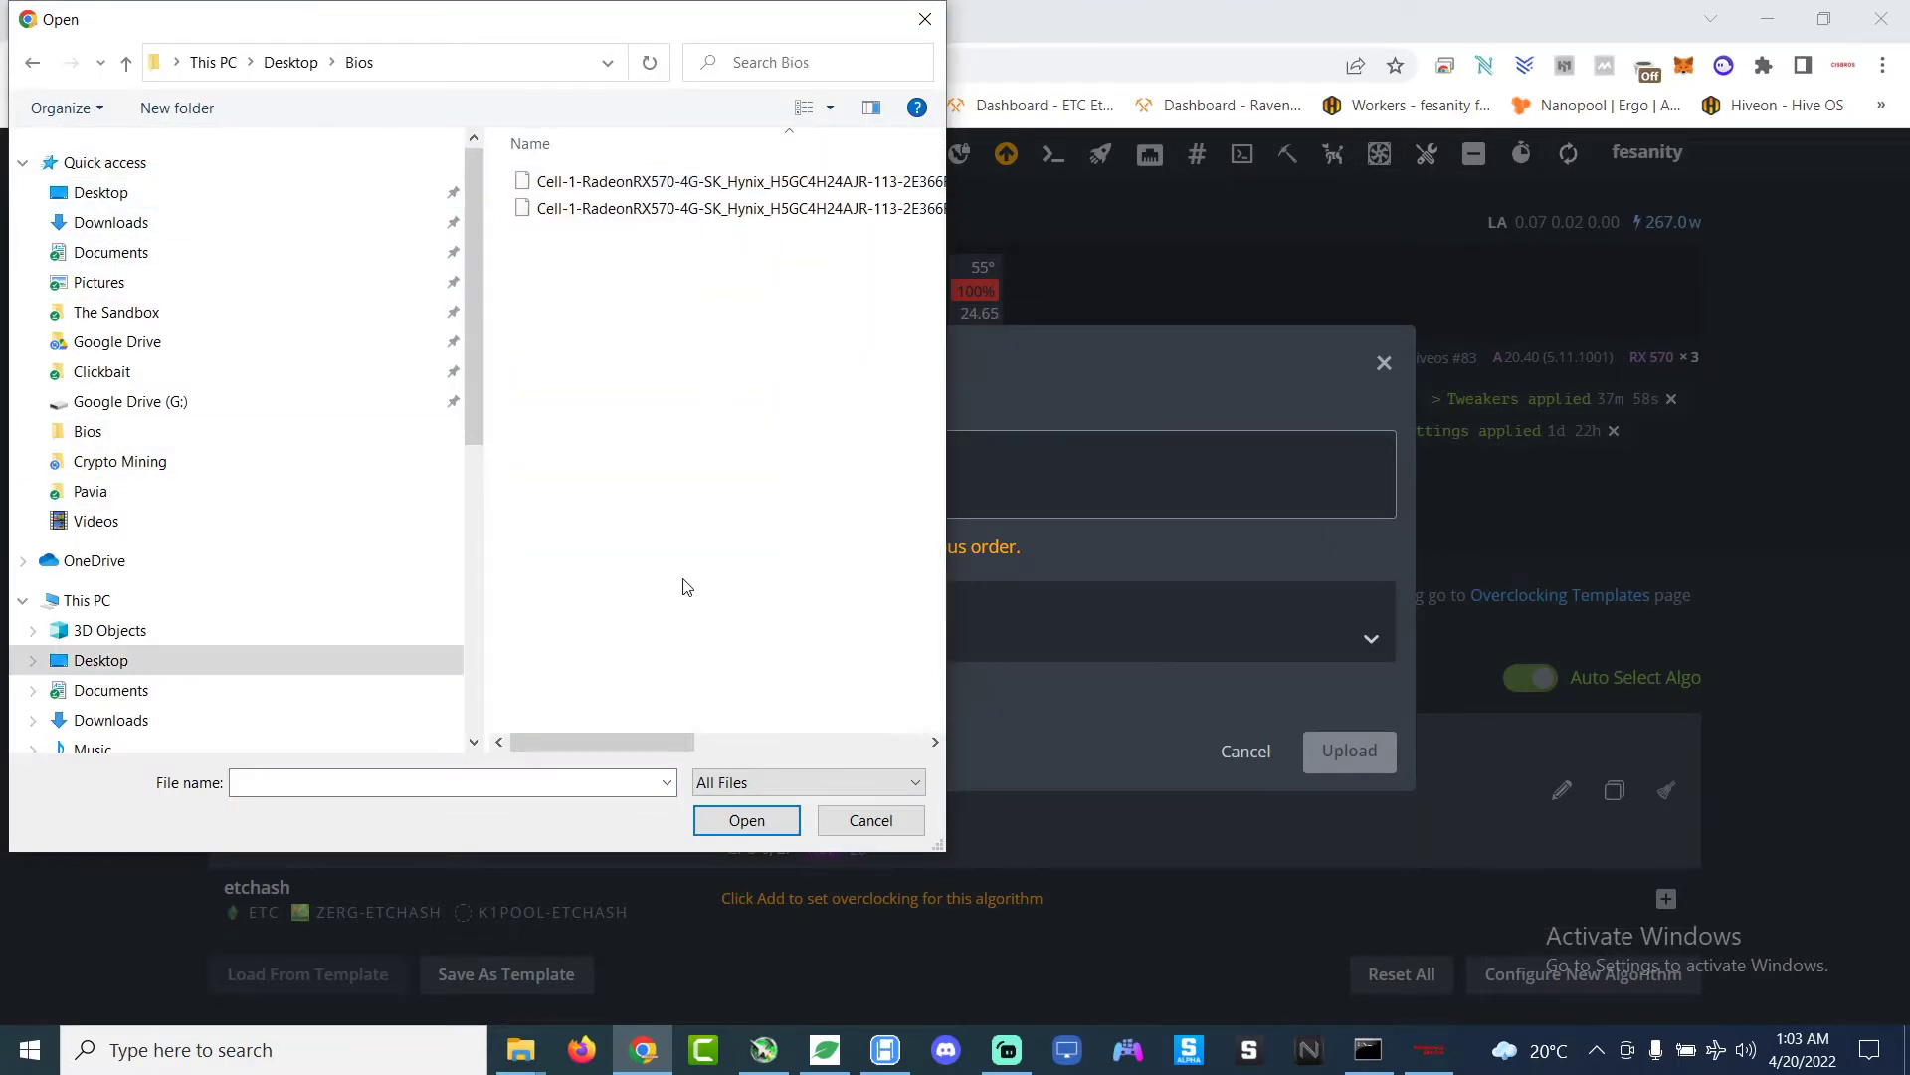
pyautogui.moveTo(665, 746); pyautogui.dragTo(876, 744)
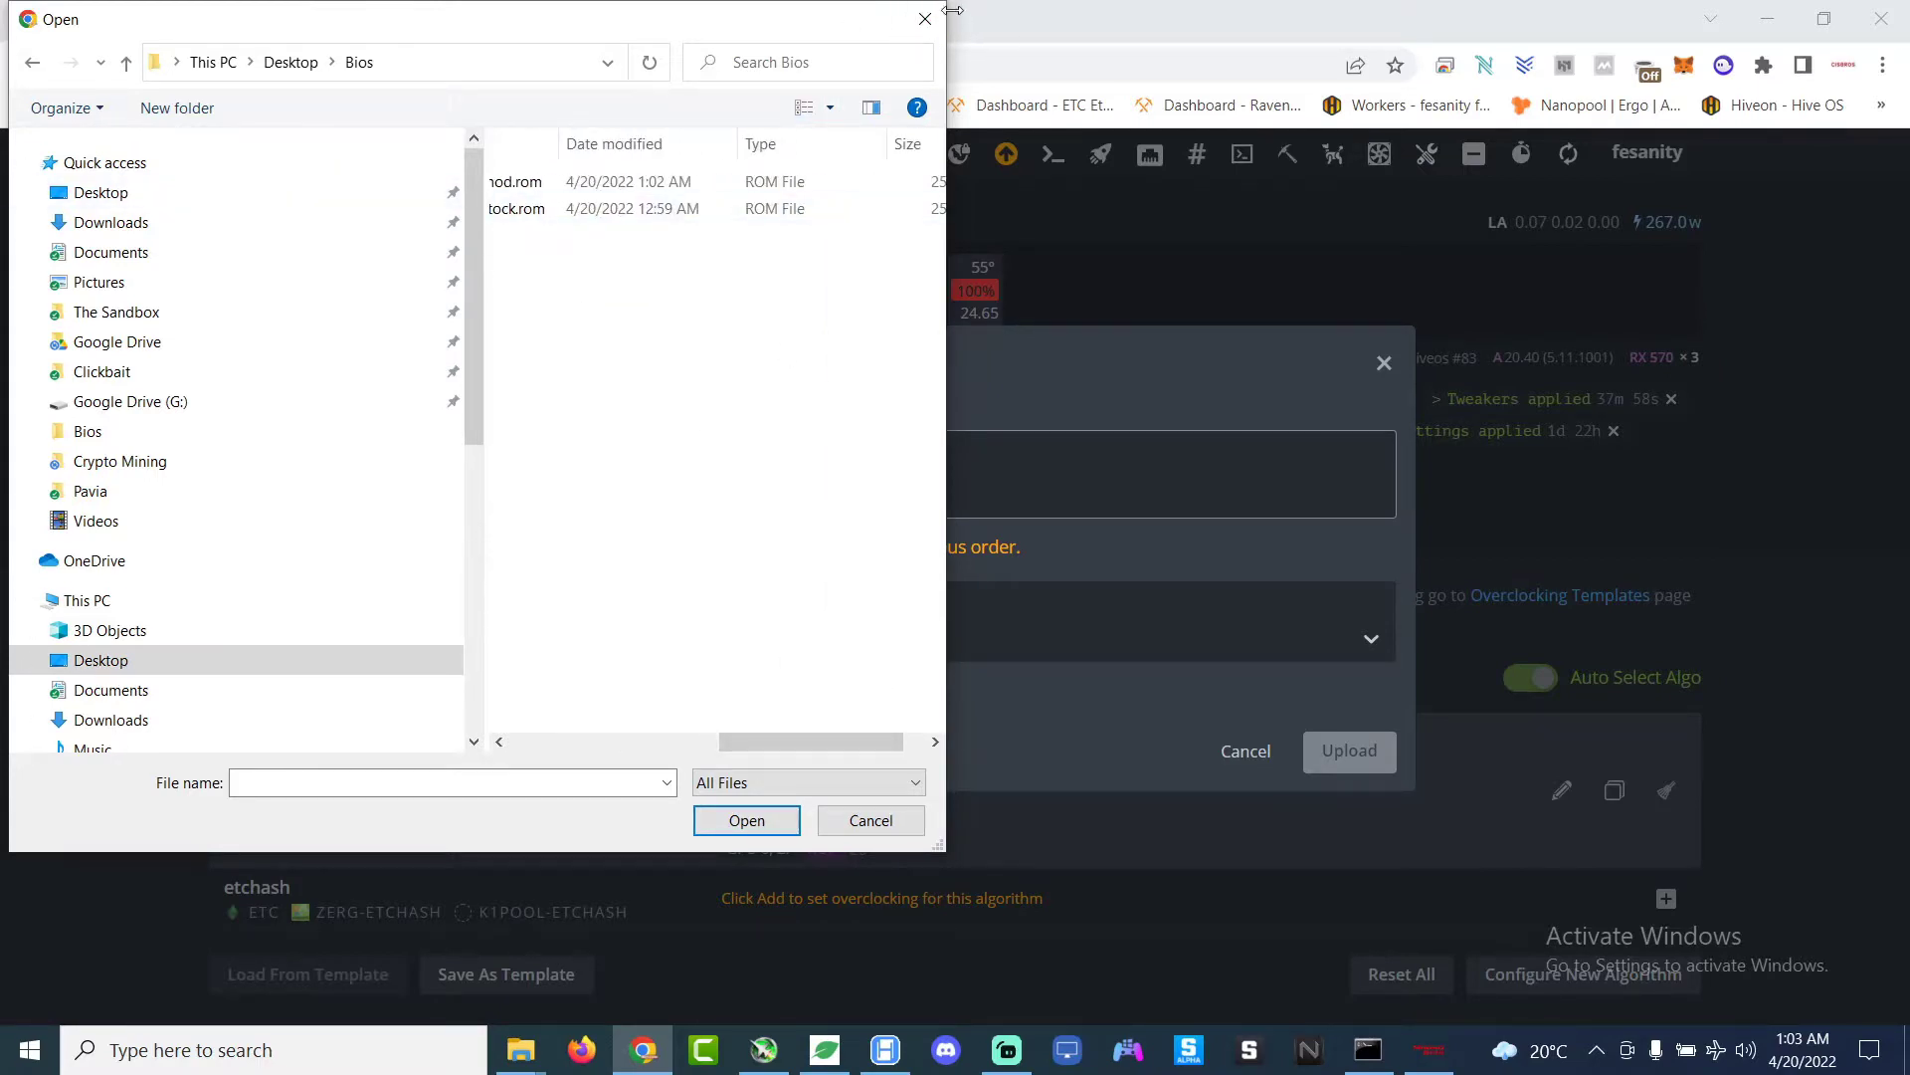
pyautogui.moveTo(947, 45); pyautogui.dragTo(1870, 366)
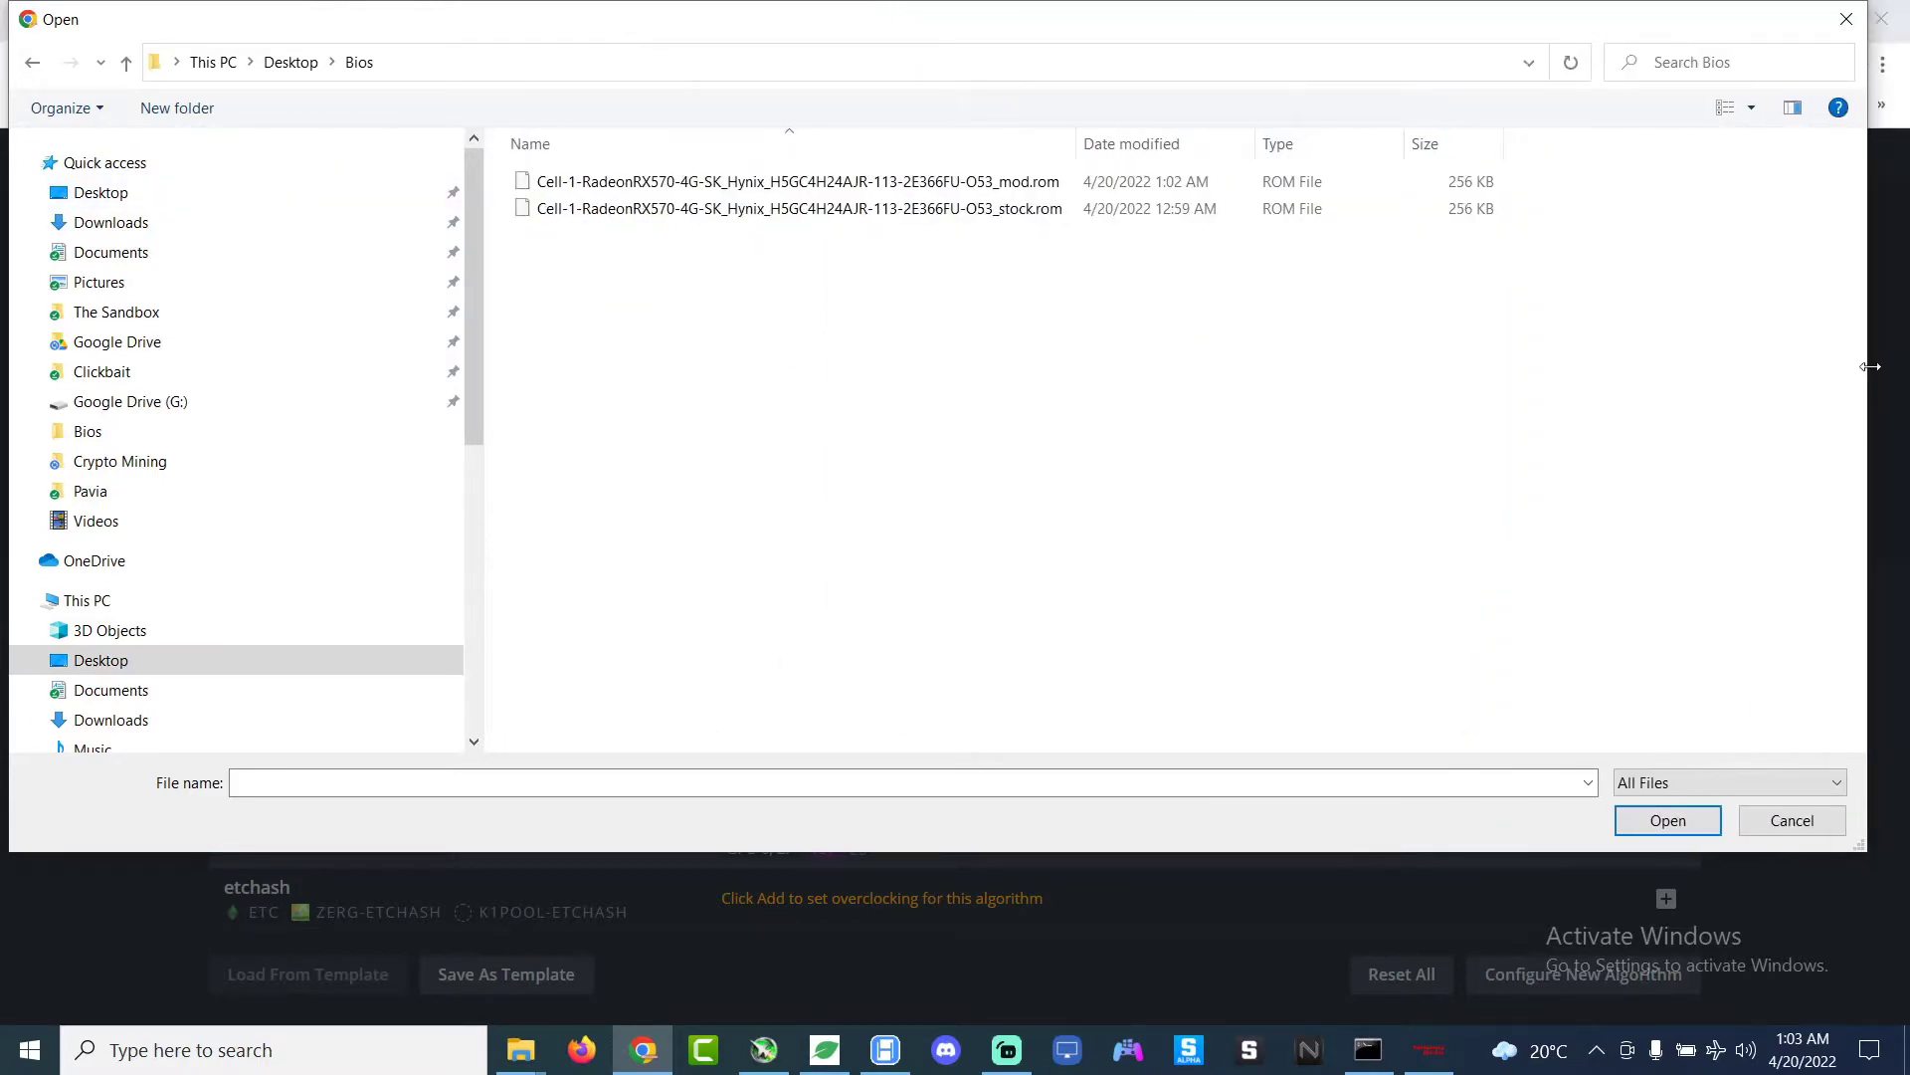
pyautogui.click(992, 186)
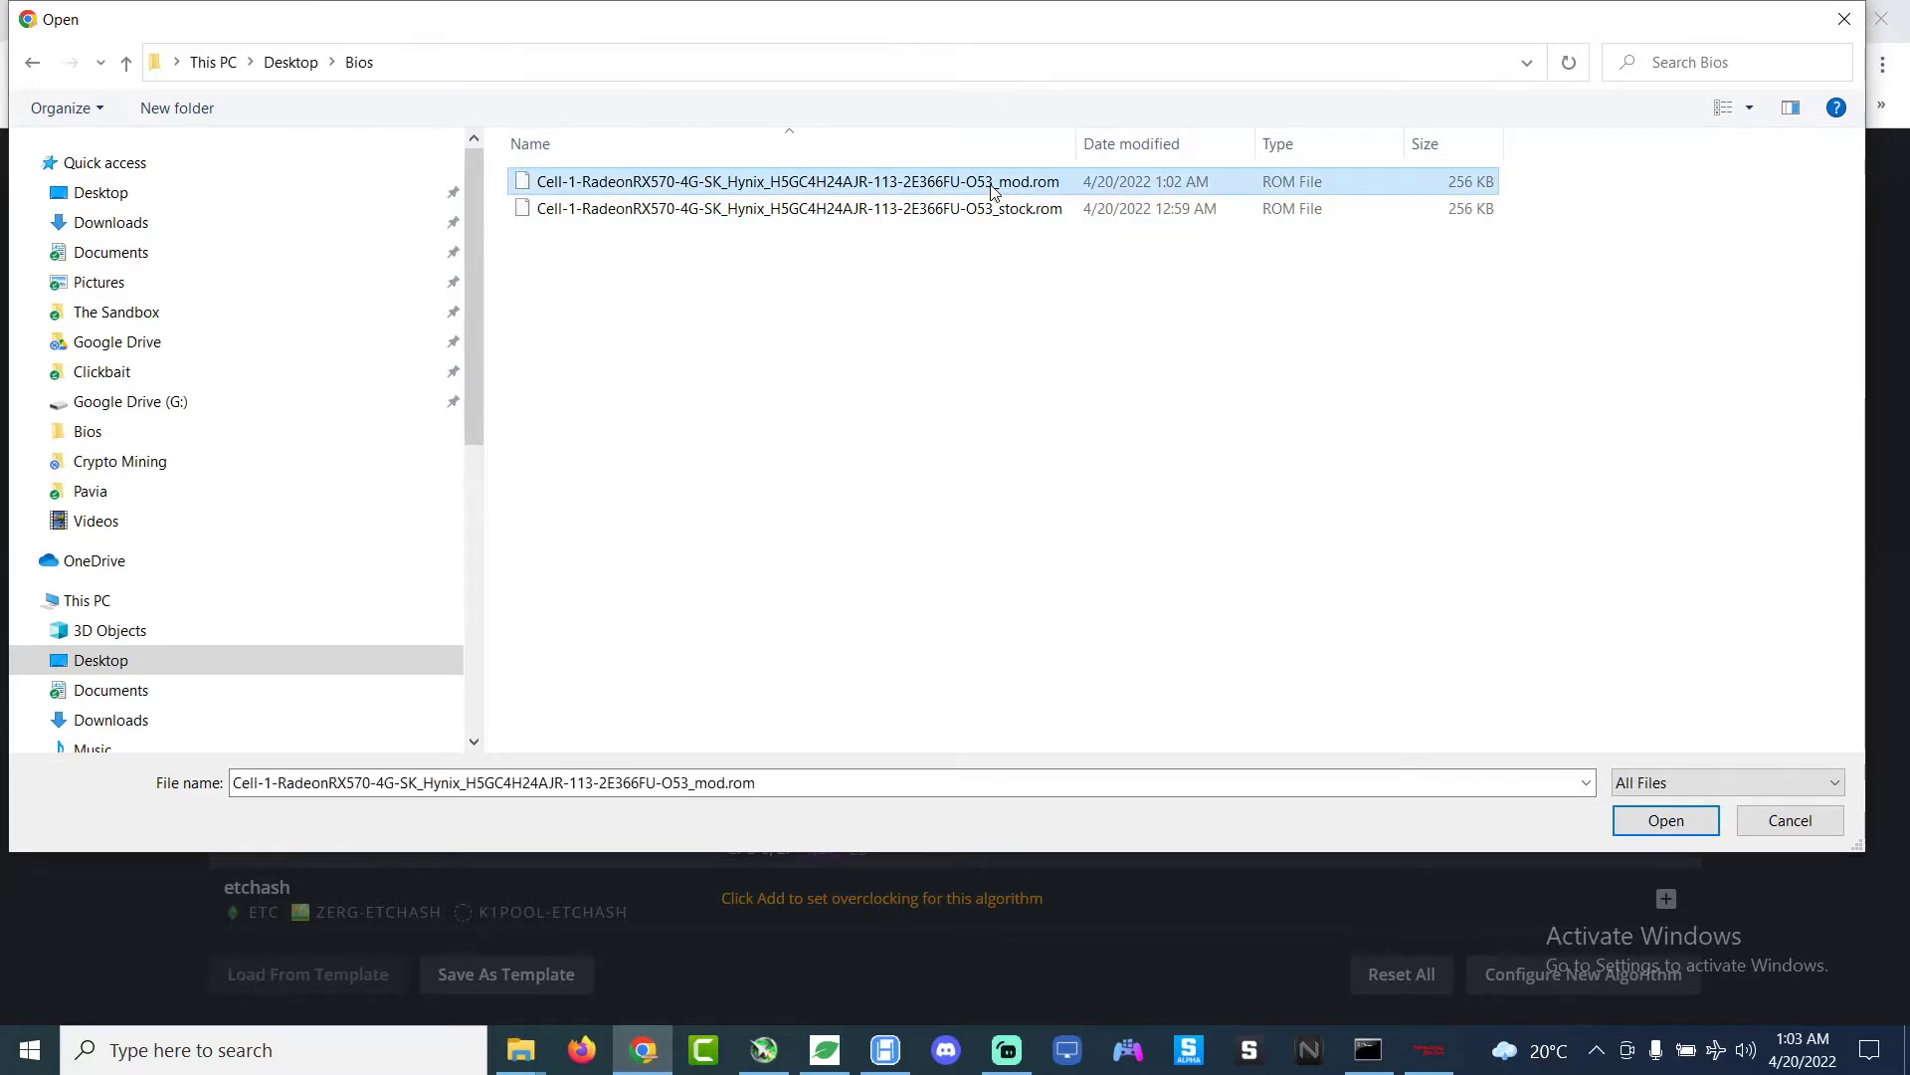
pyautogui.doubleClick(992, 186)
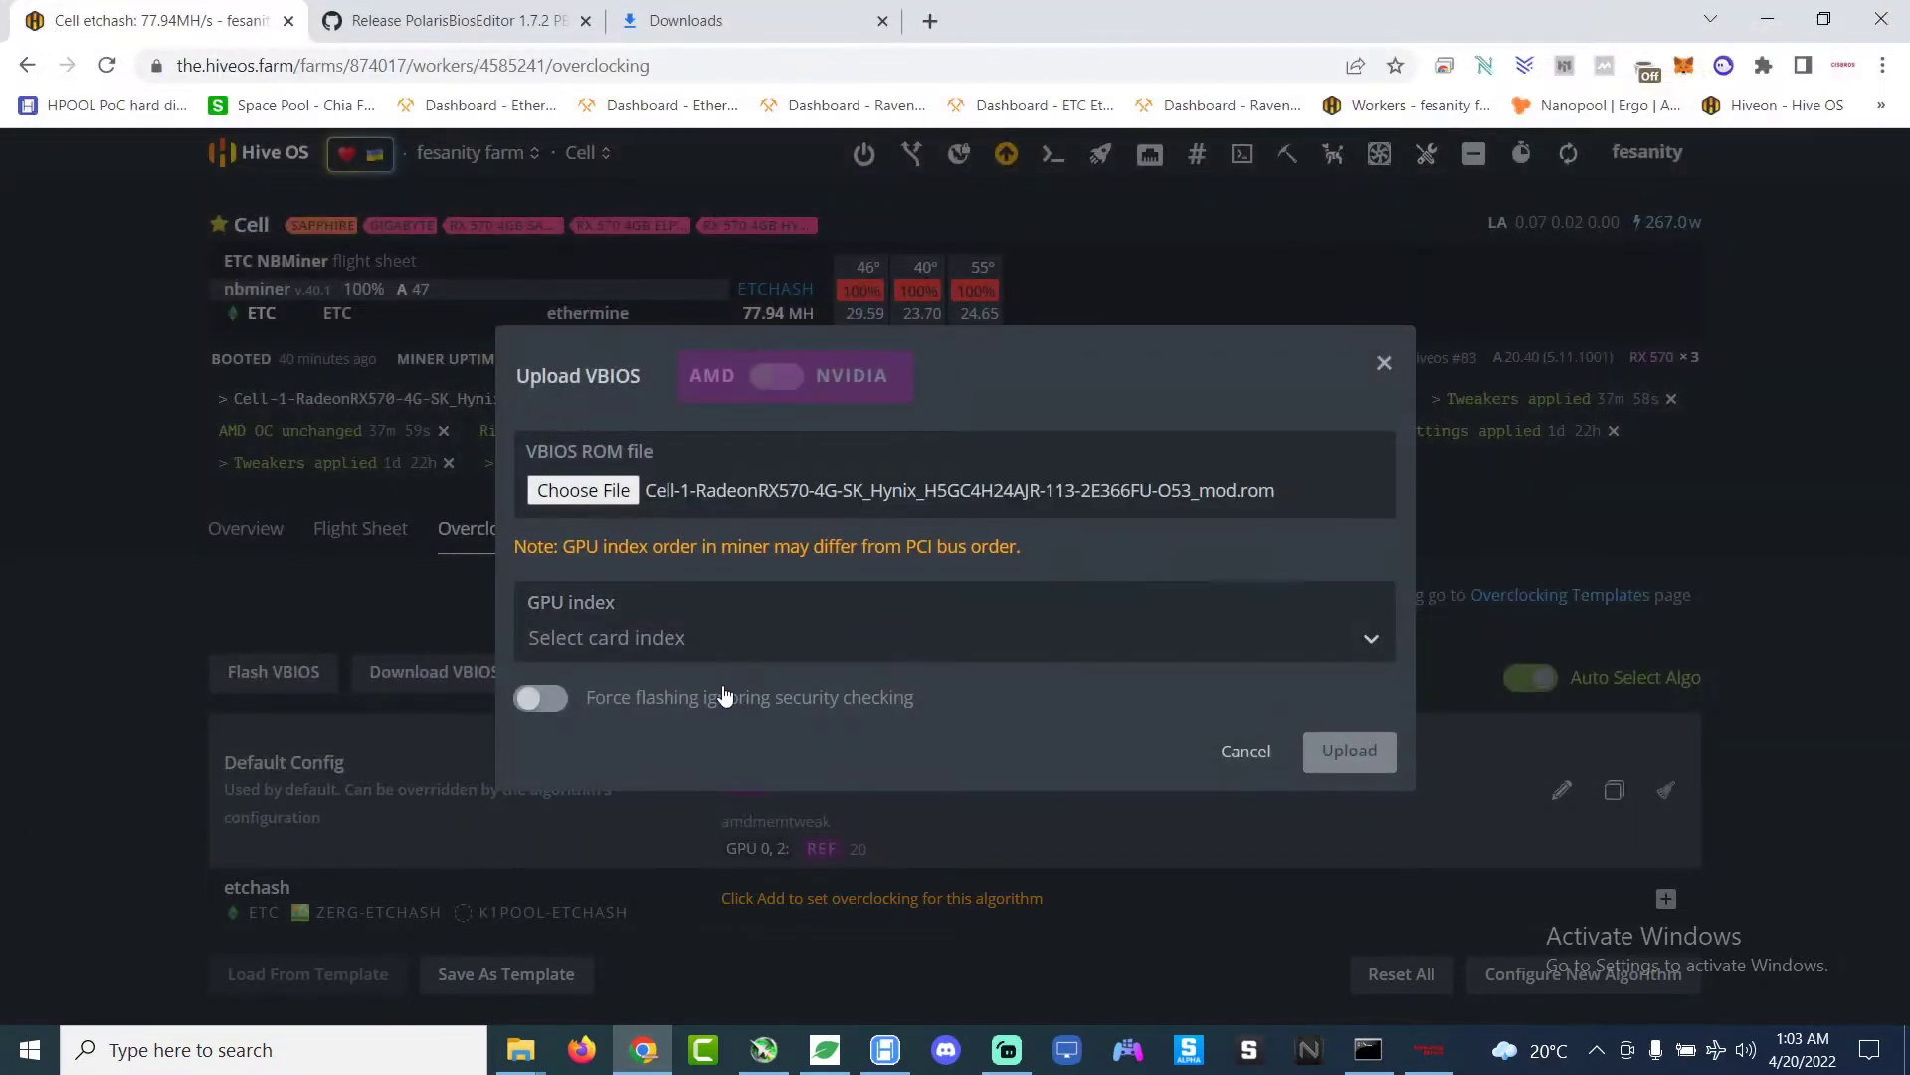
# Step: Target GPU 1 (SK Hynix) and enable force flashing
pyautogui.click(726, 635)
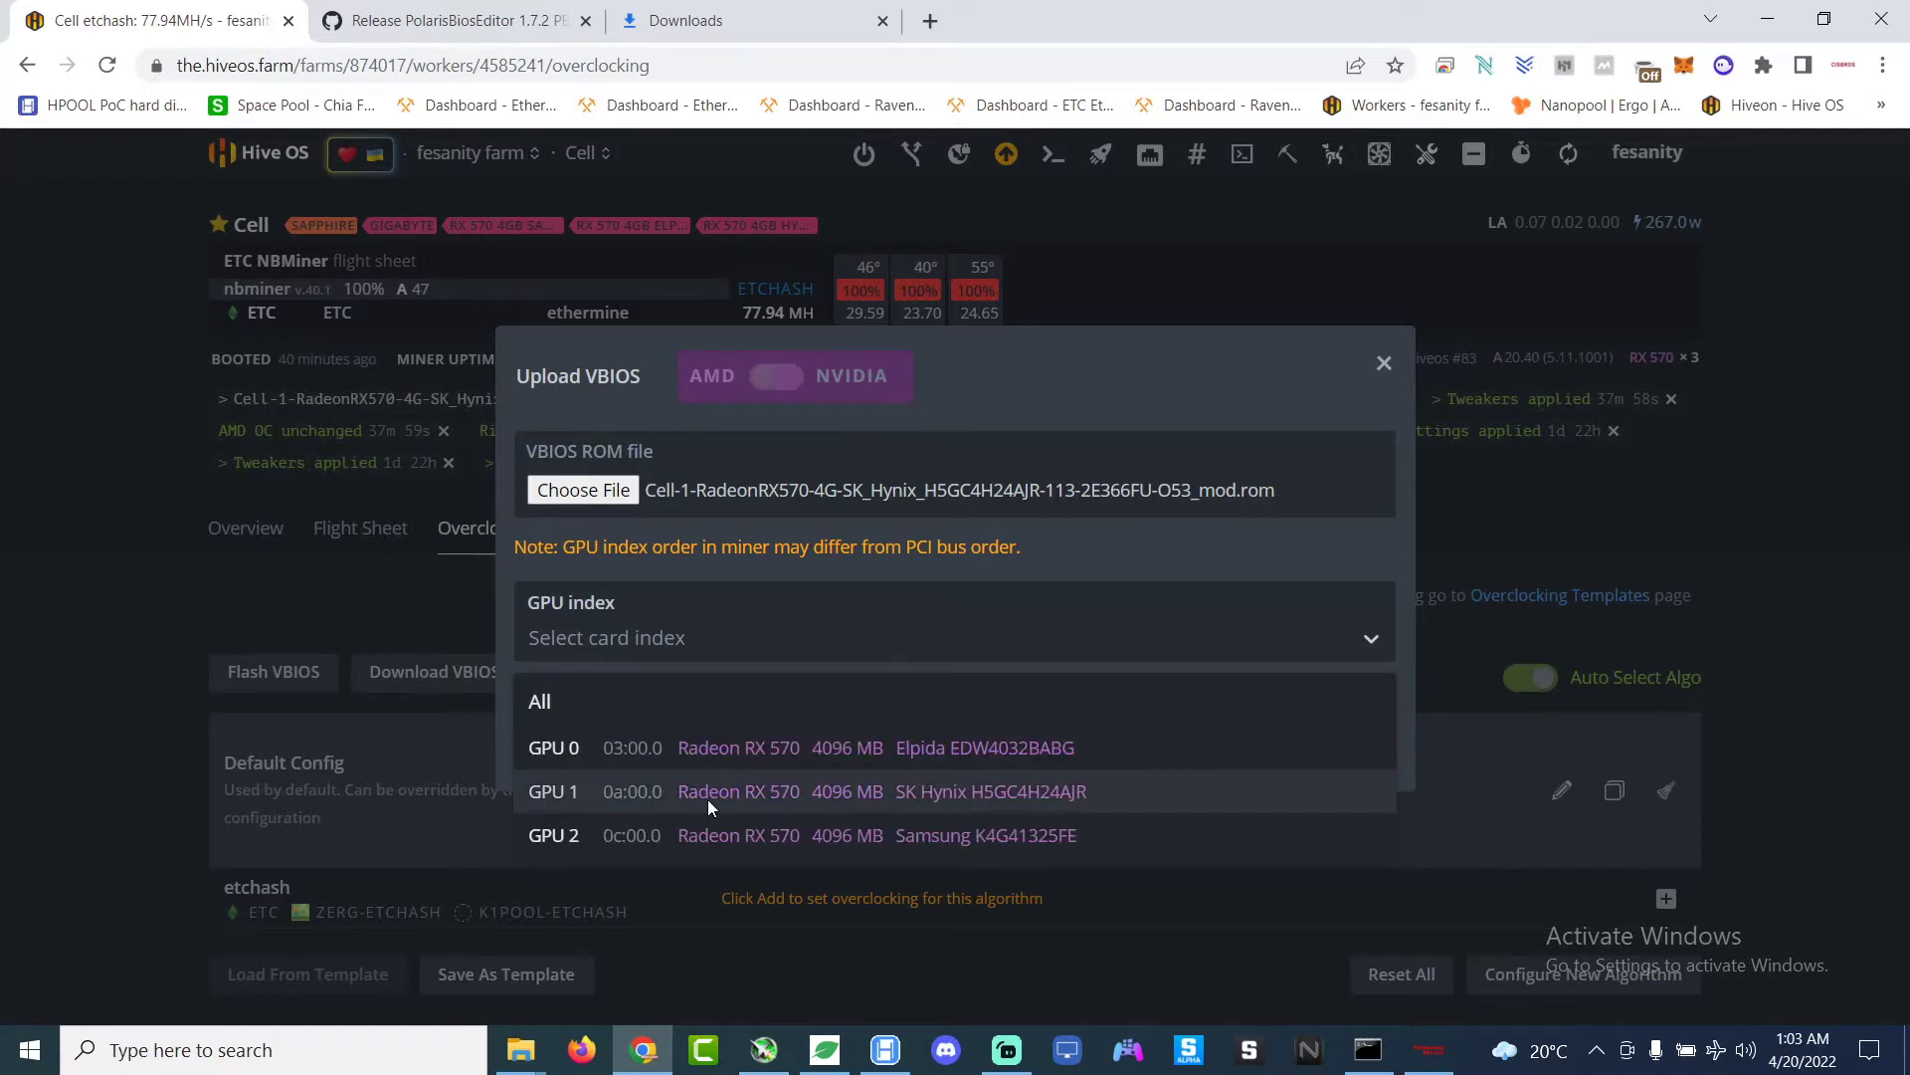
pyautogui.click(708, 798)
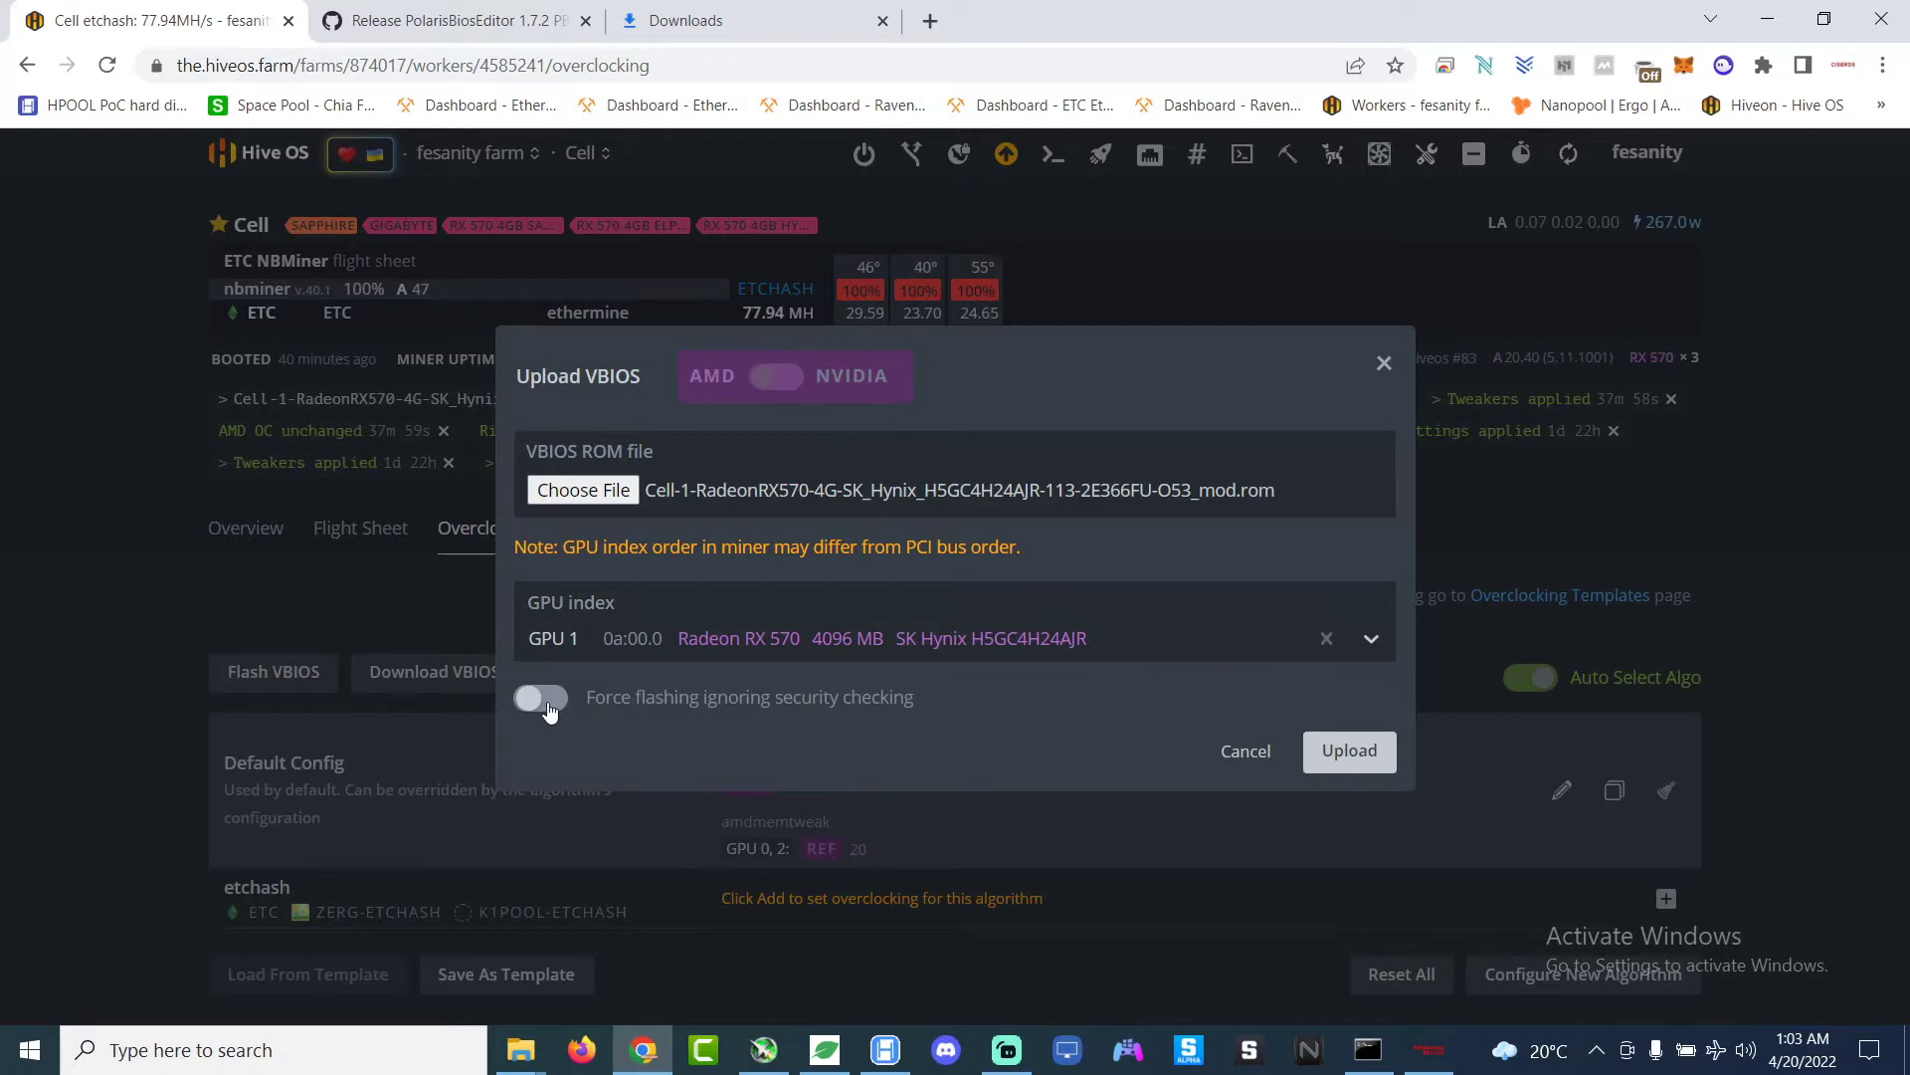
pyautogui.click(547, 700)
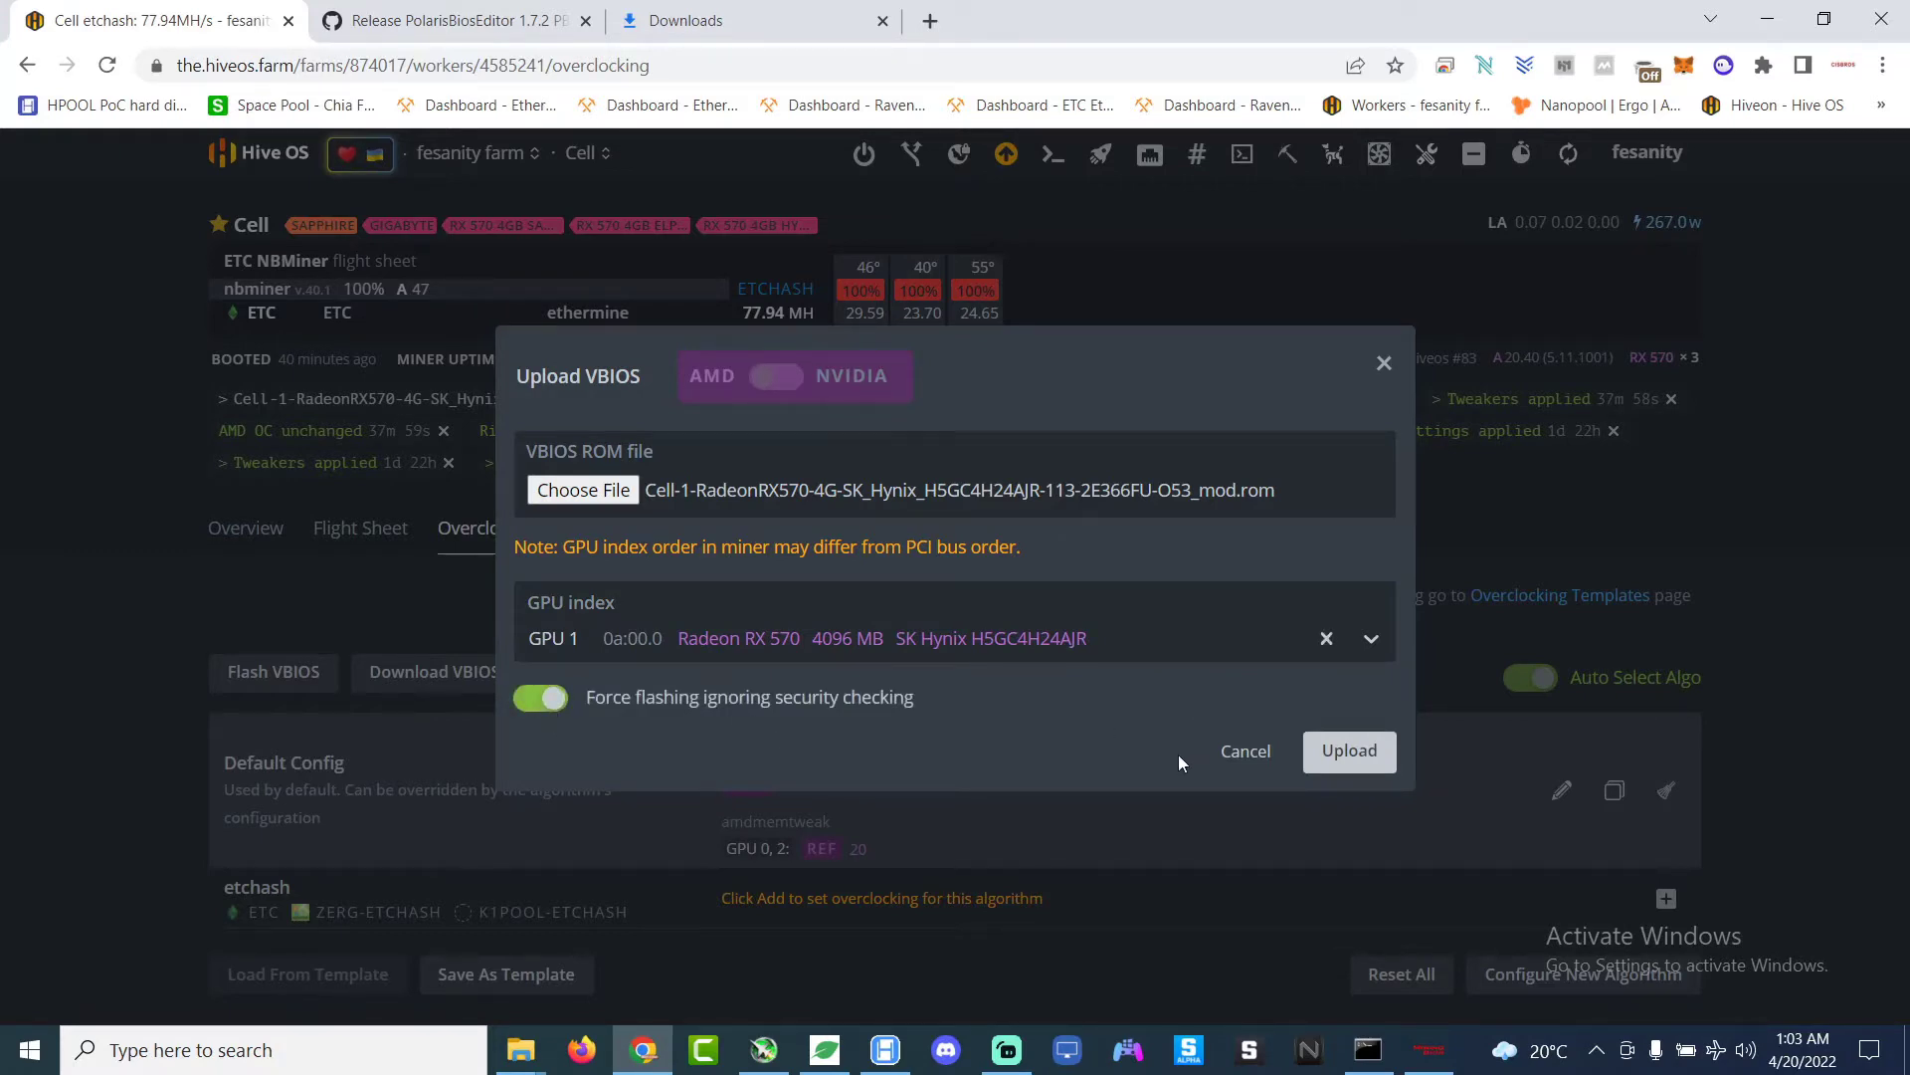
# Step: Upload the modded BIOS to GPU 1, rebooting the rig to 82.54 MH
pyautogui.click(1366, 762)
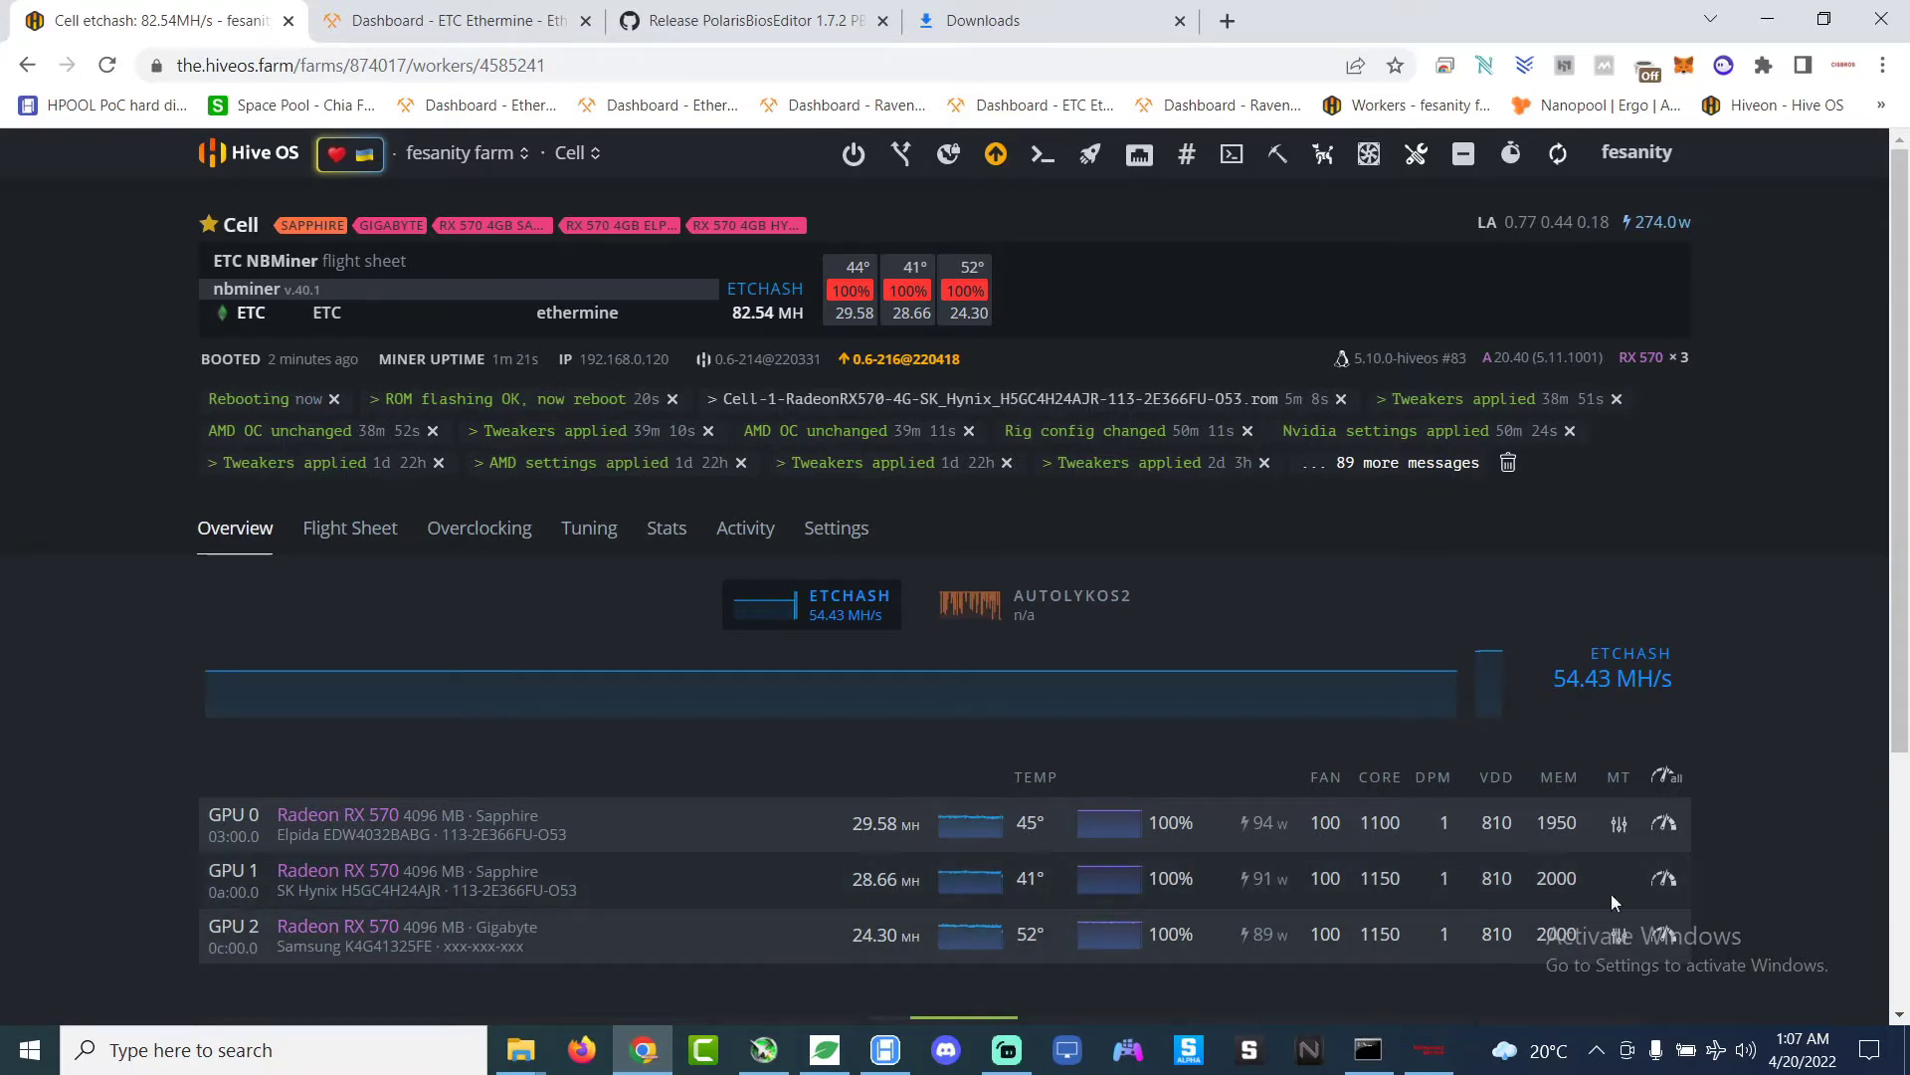
# Step: Add the amdmemtweak --REF 30 memory tweak to GPU 1's overclock and apply it
pyautogui.click(1665, 888)
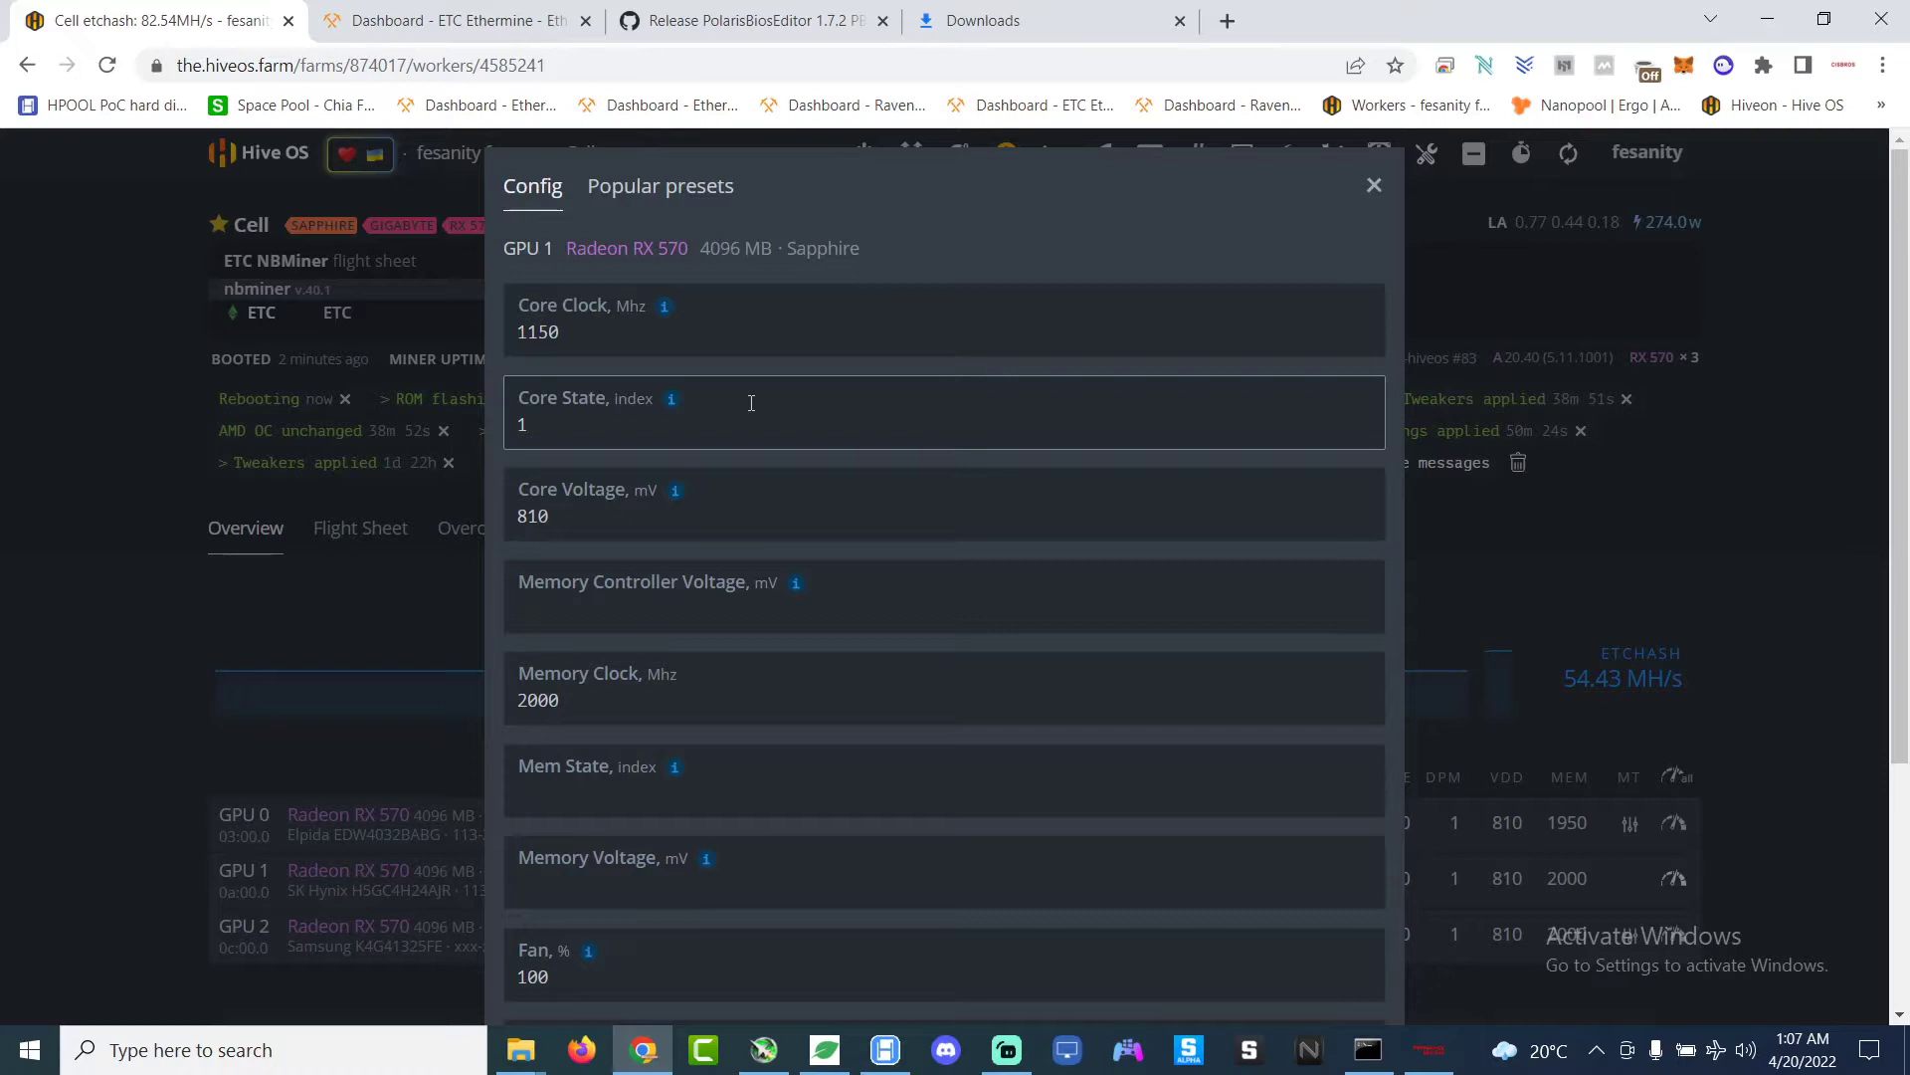
pyautogui.scroll(-4, 770, 482)
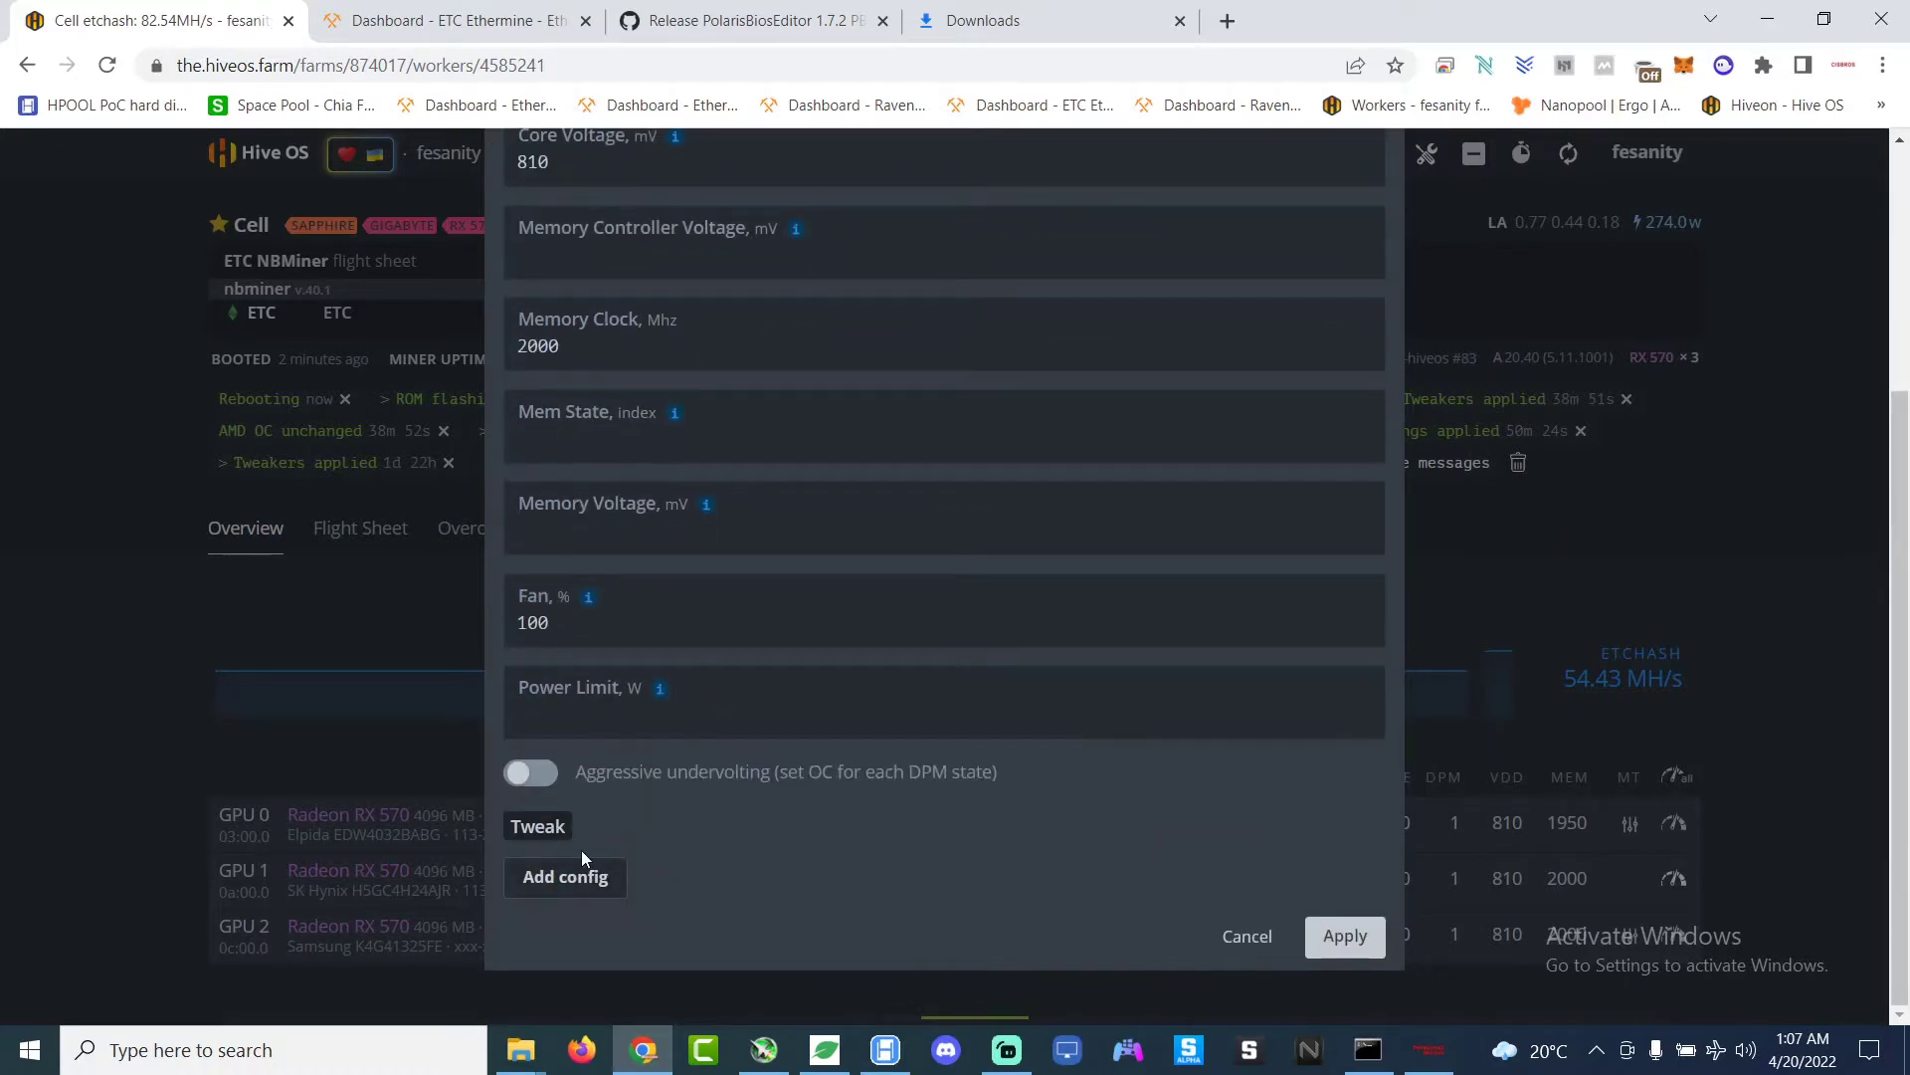
pyautogui.click(594, 880)
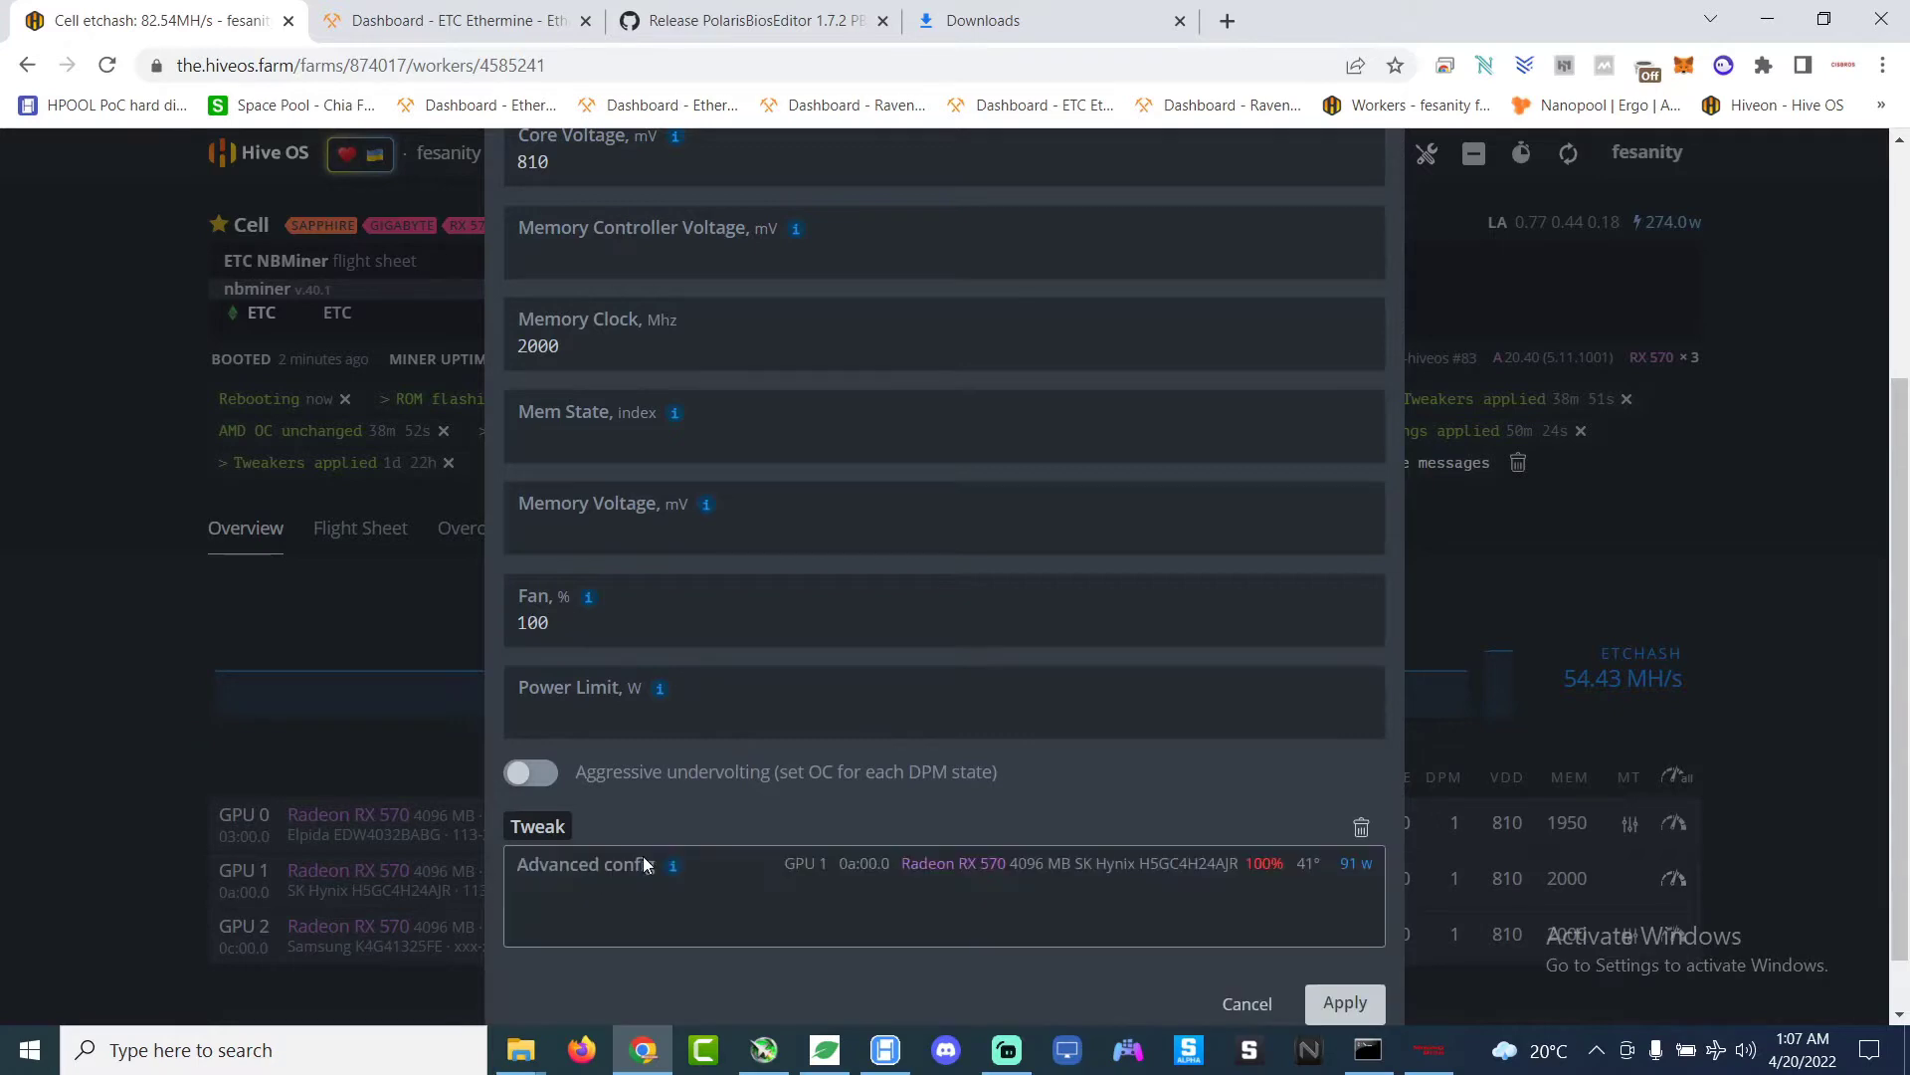
pyautogui.moveTo(671, 871)
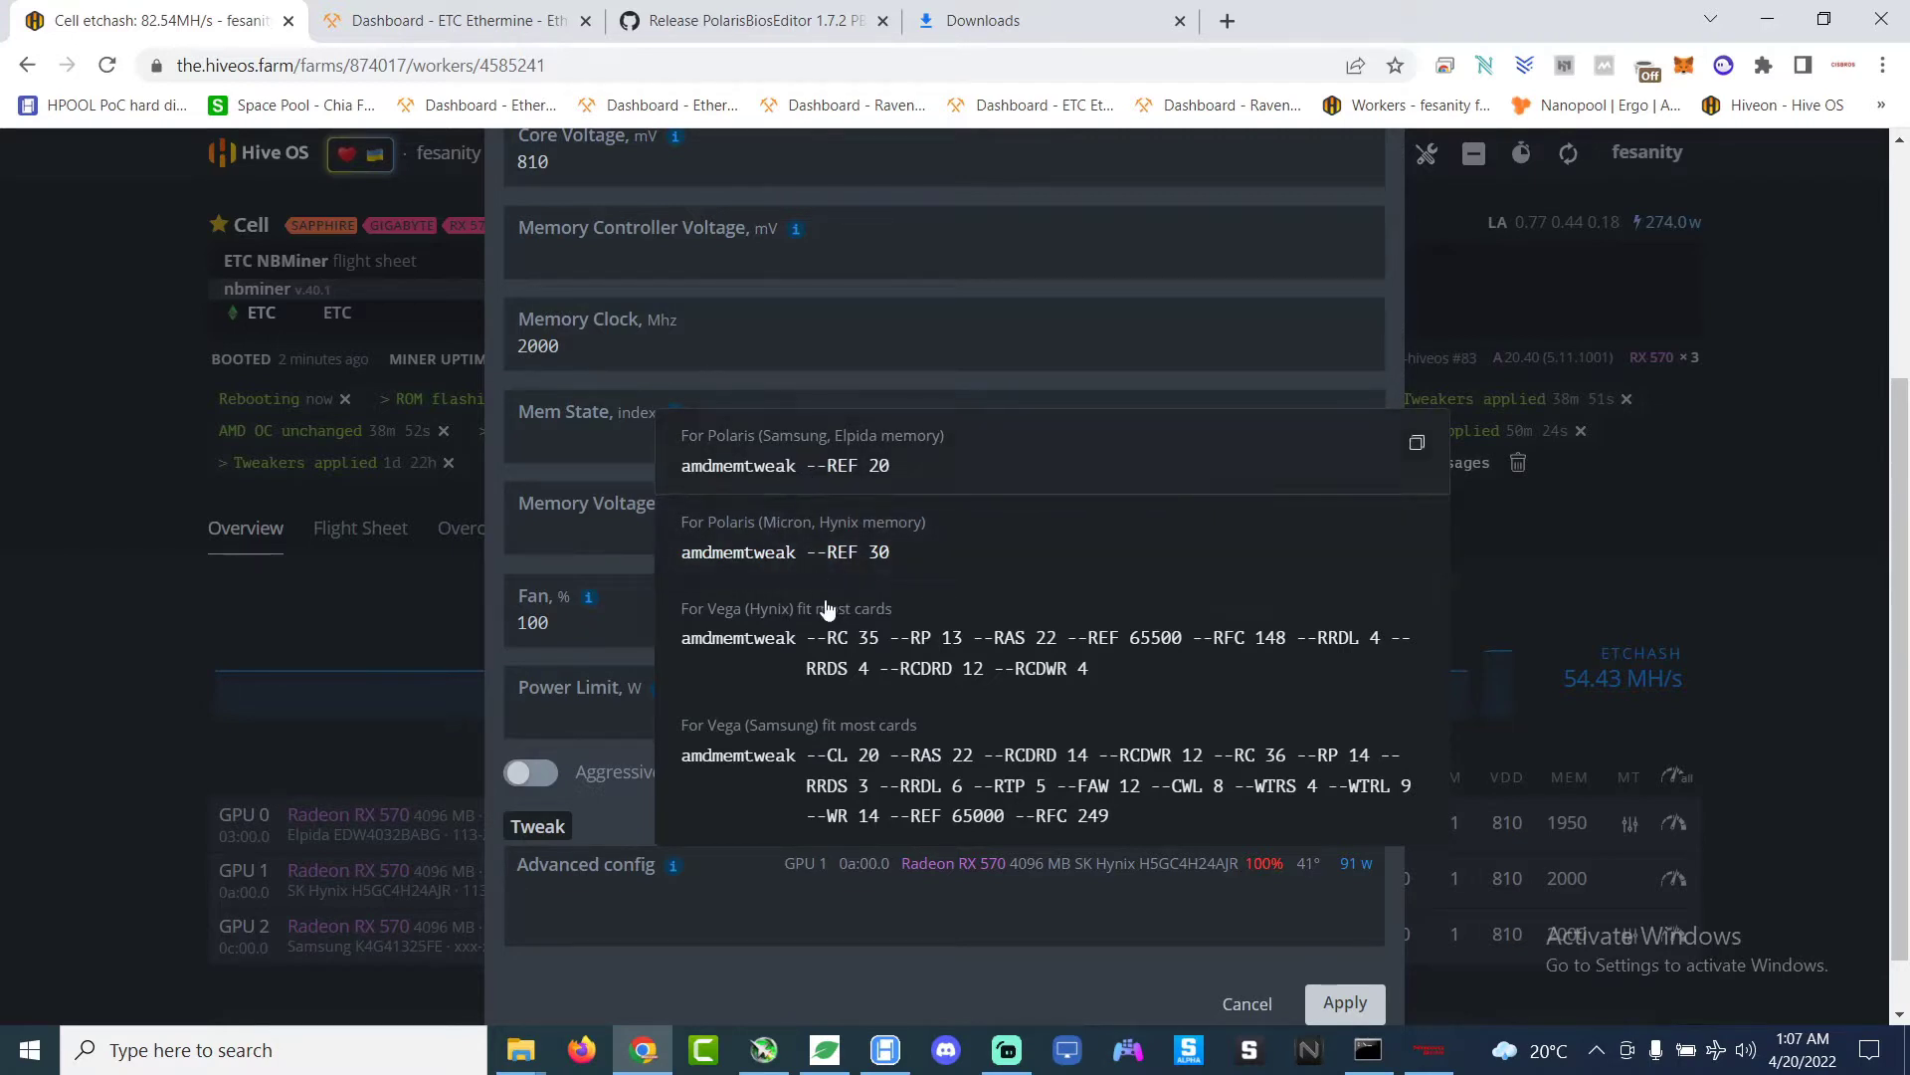
pyautogui.click(789, 553)
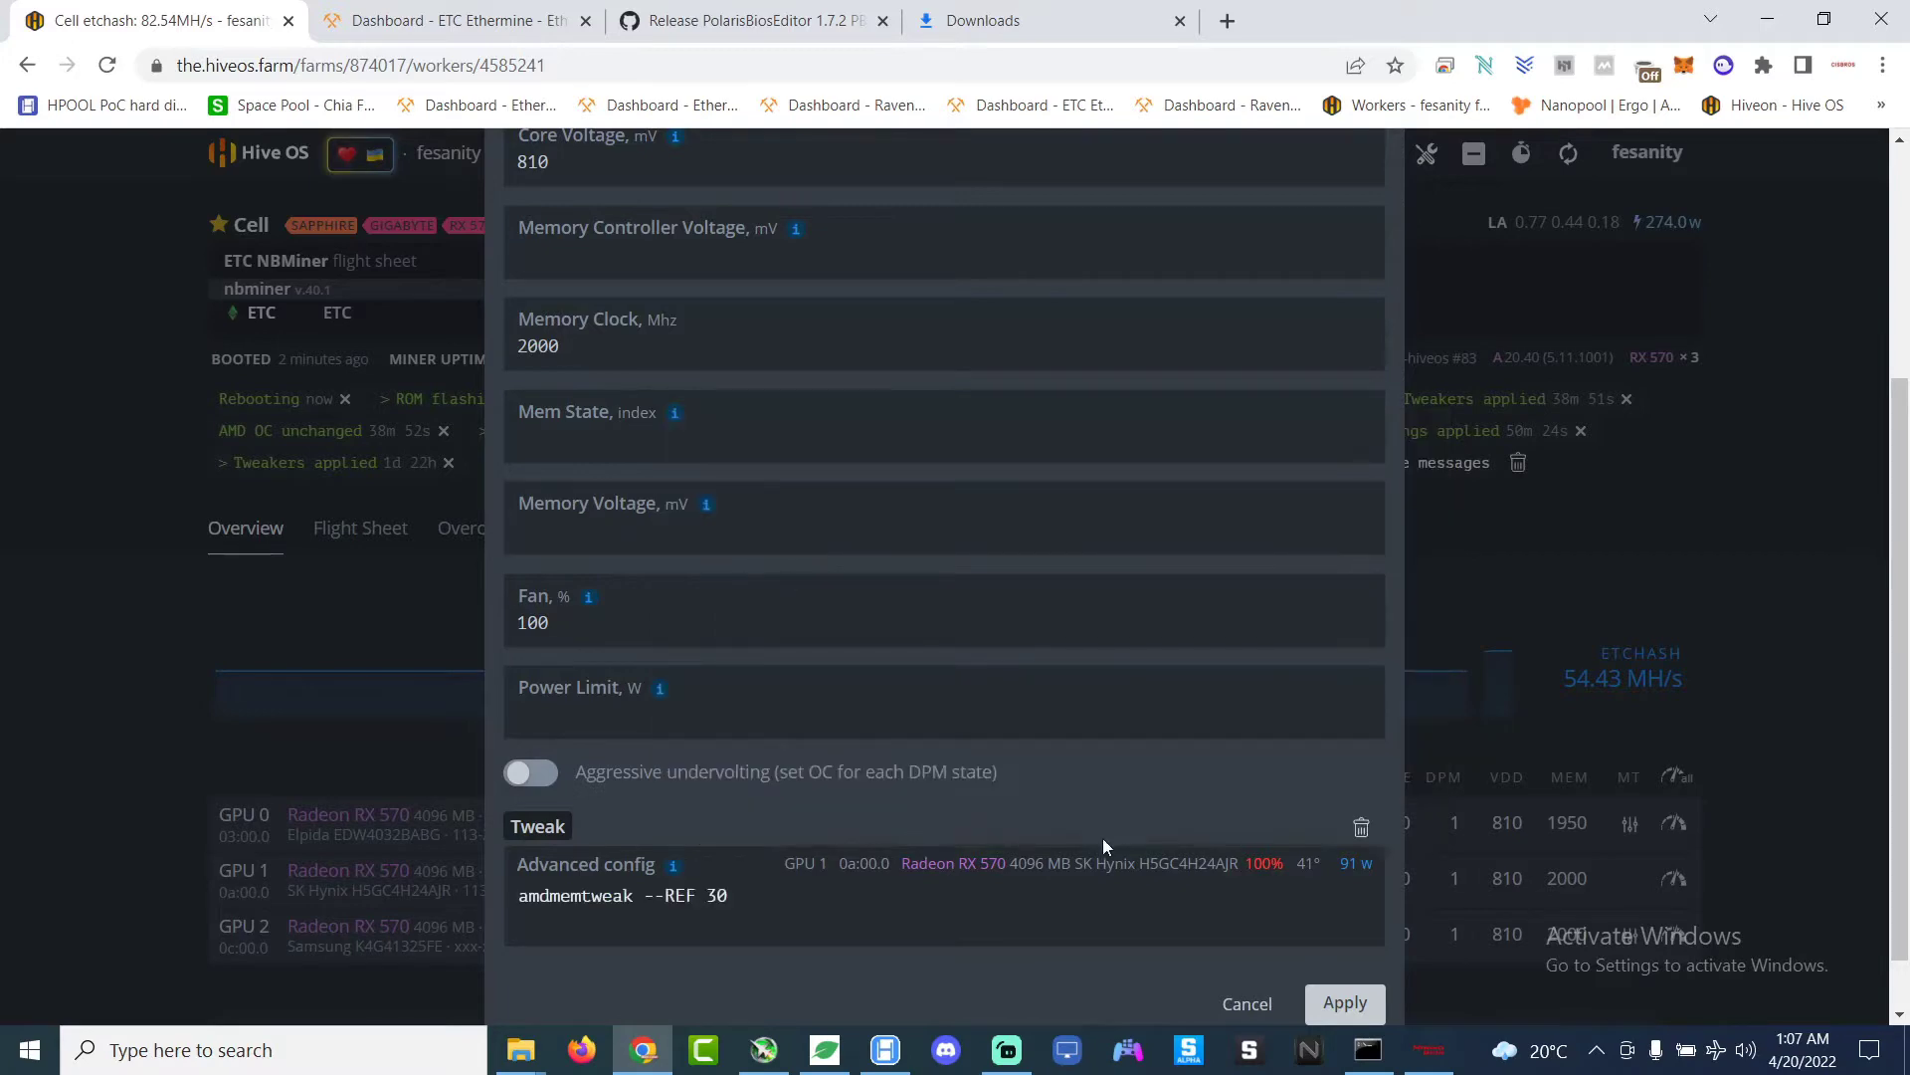
pyautogui.click(1363, 1010)
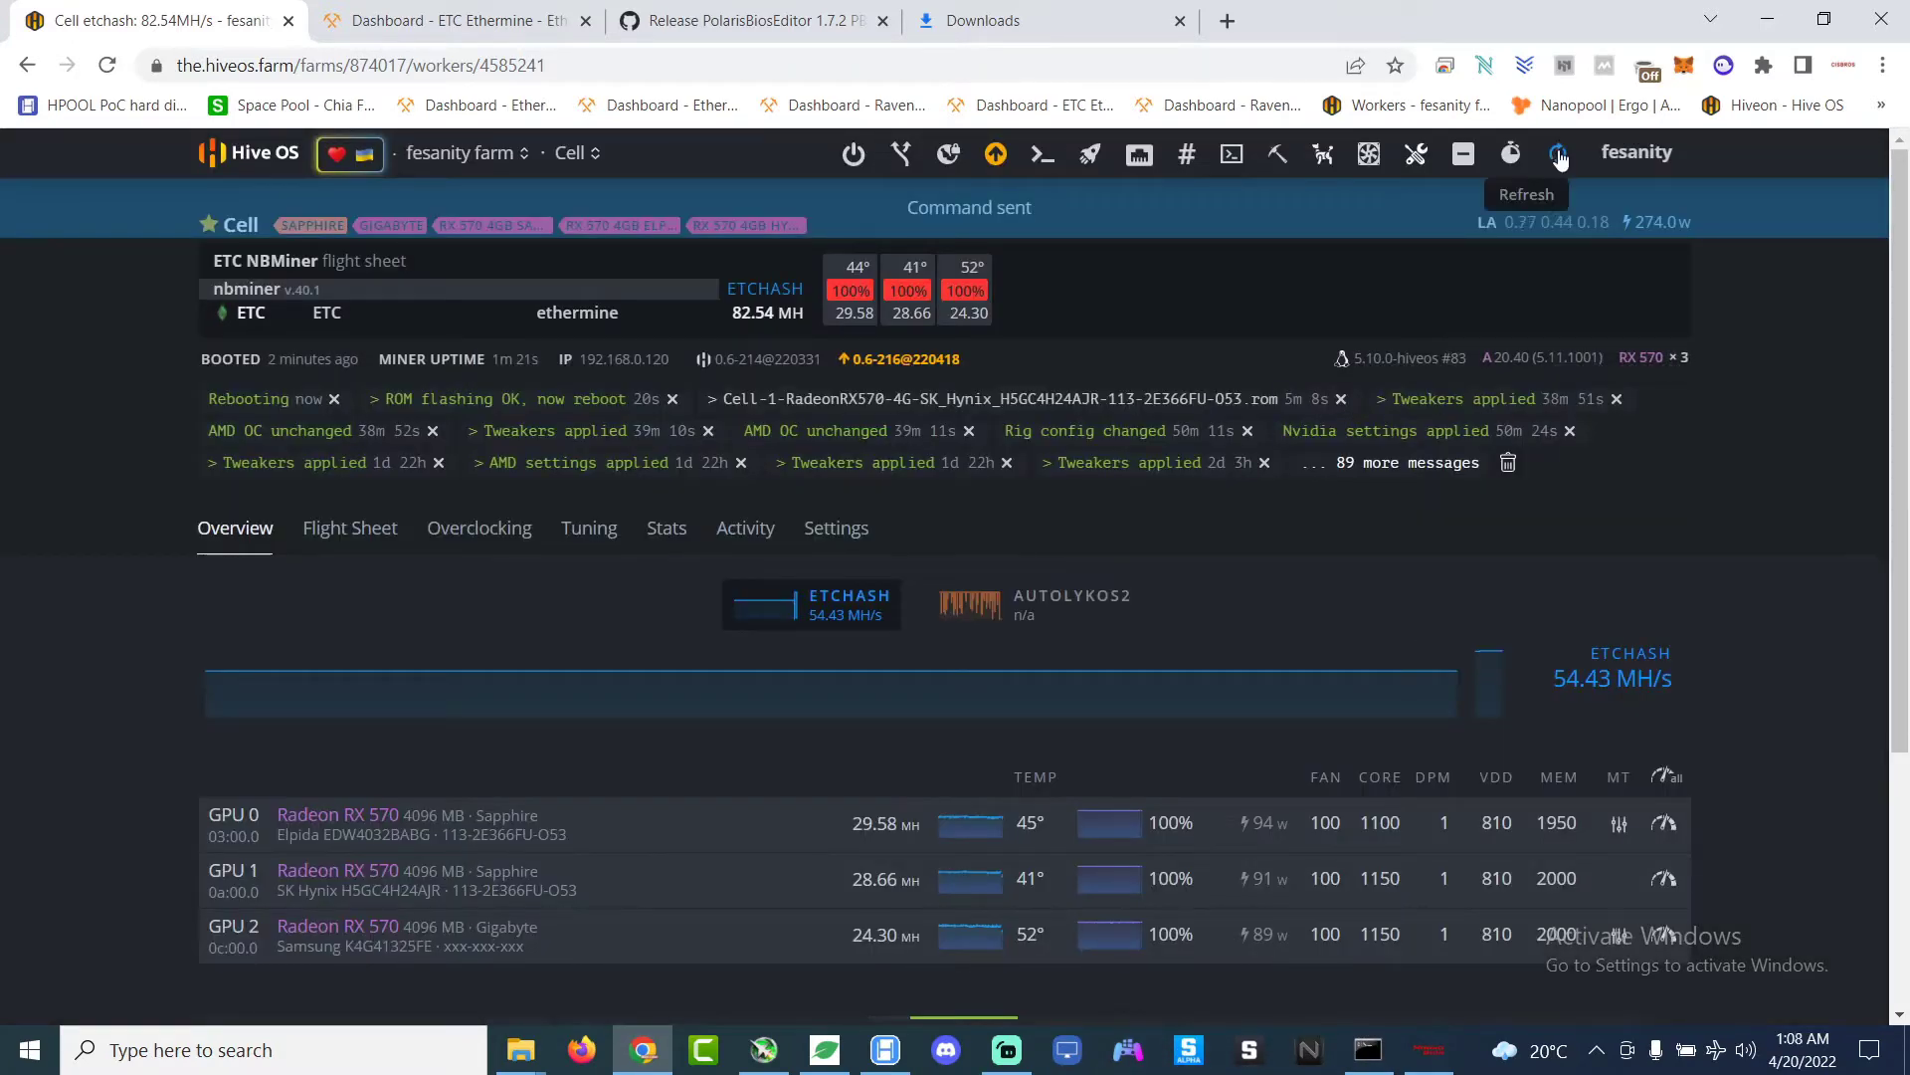
# Step: Refresh the Cell rig's stats until it reads 83.33 MH, GPU 1 at 29.09 MH
pyautogui.click(1560, 157)
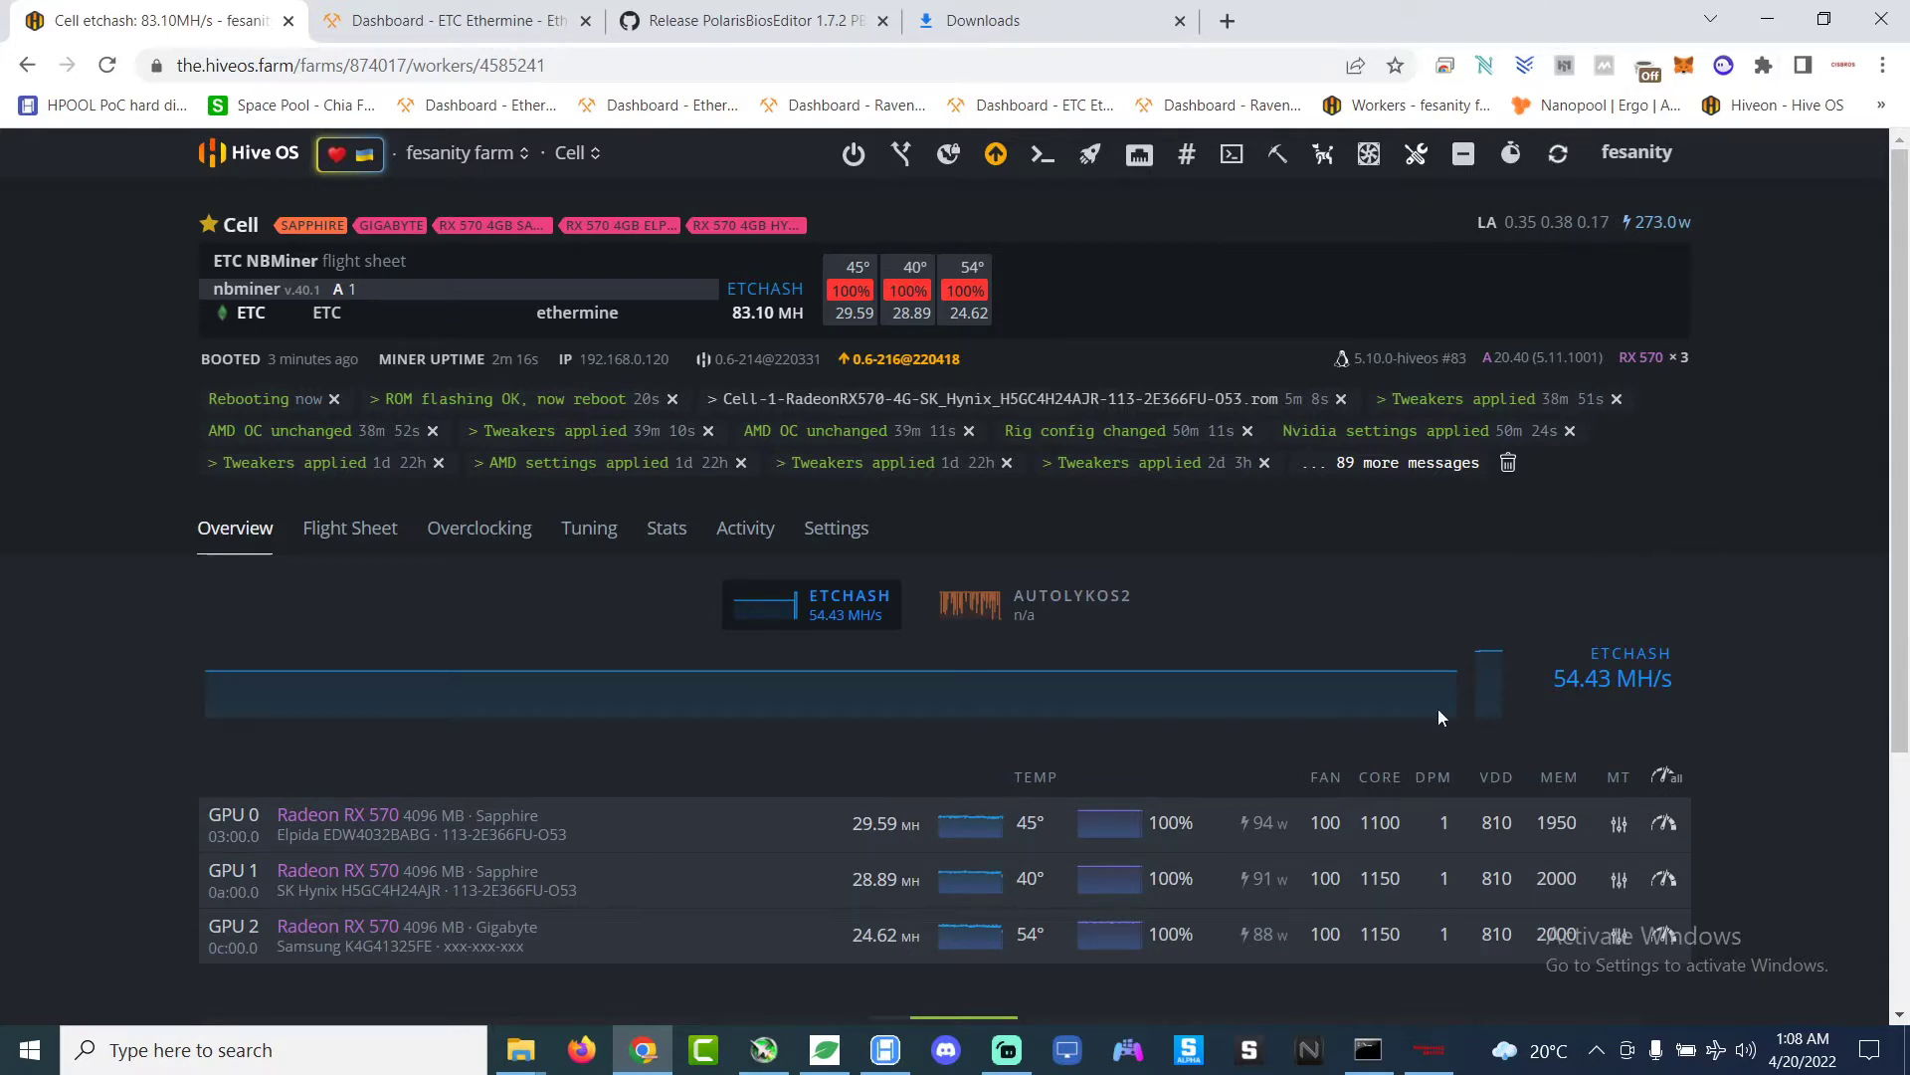
pyautogui.click(1556, 155)
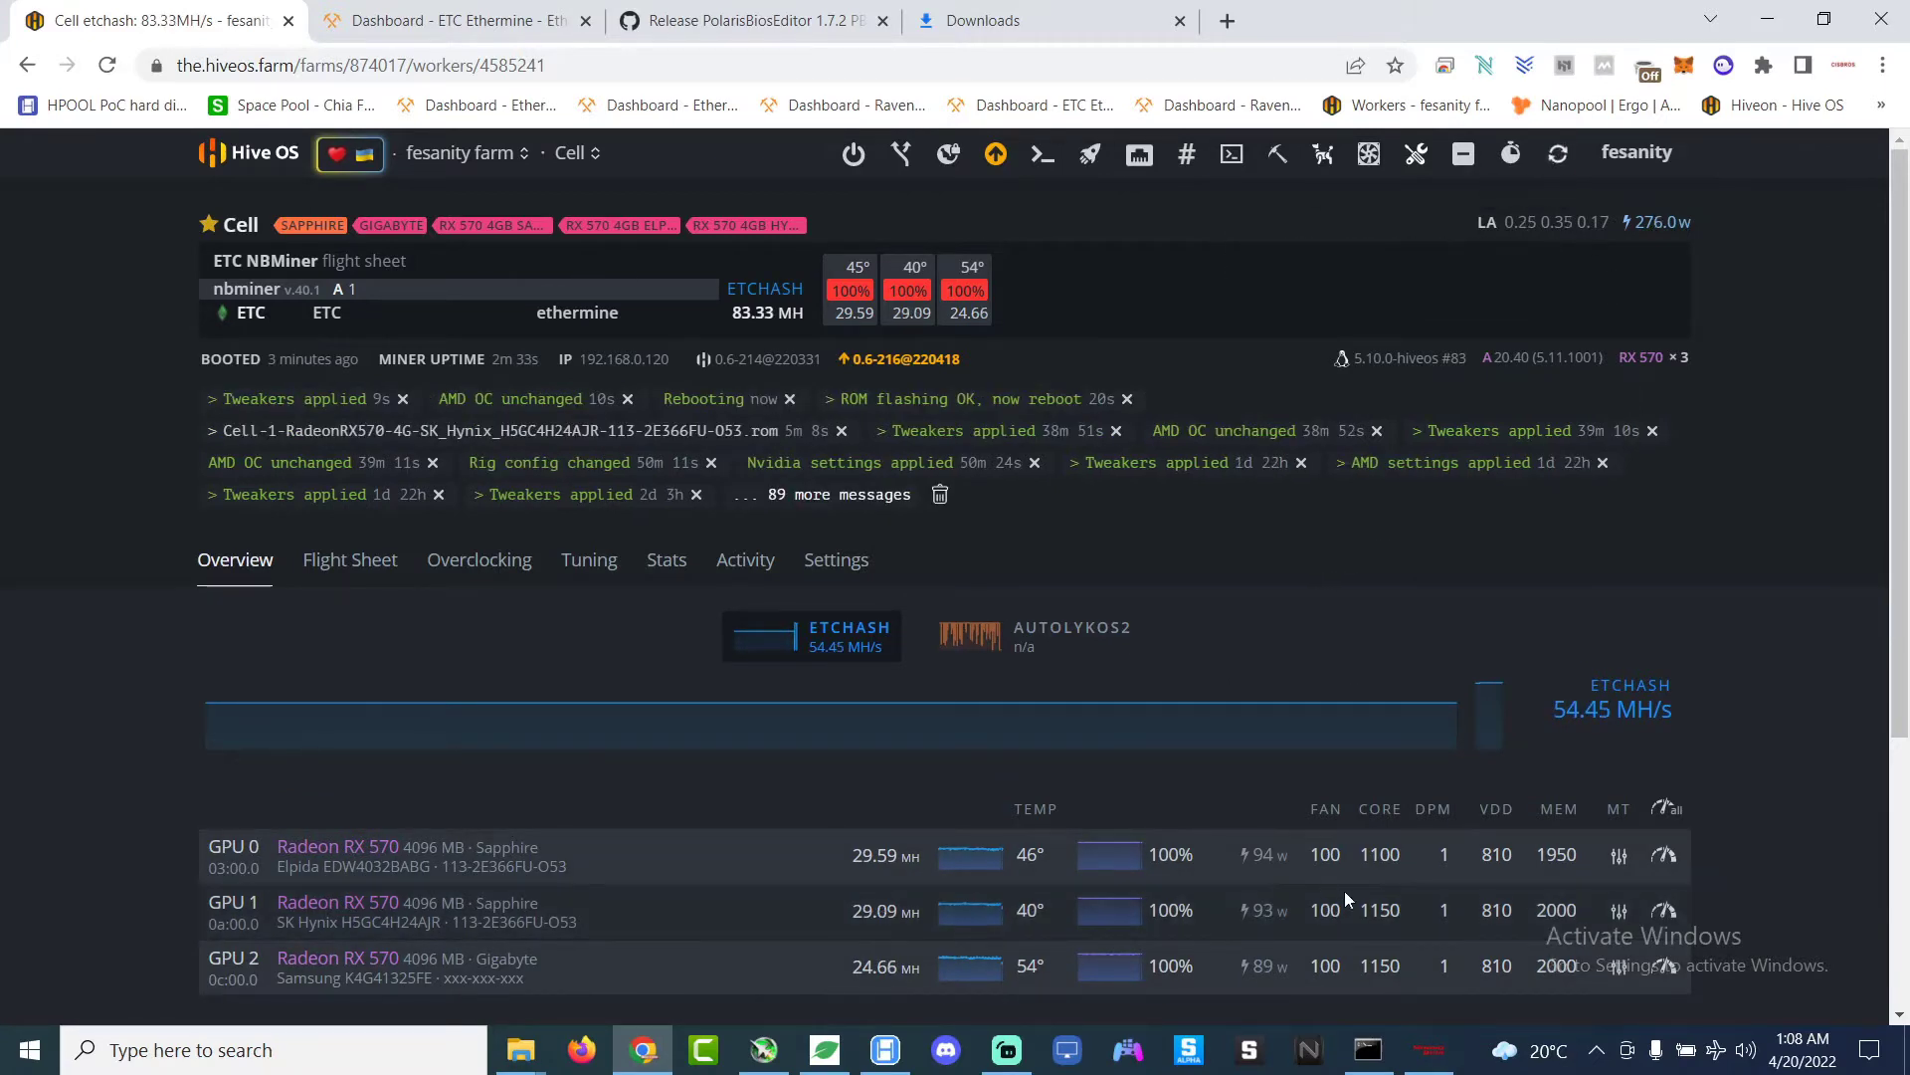
pyautogui.scroll(-1, 1359, 899)
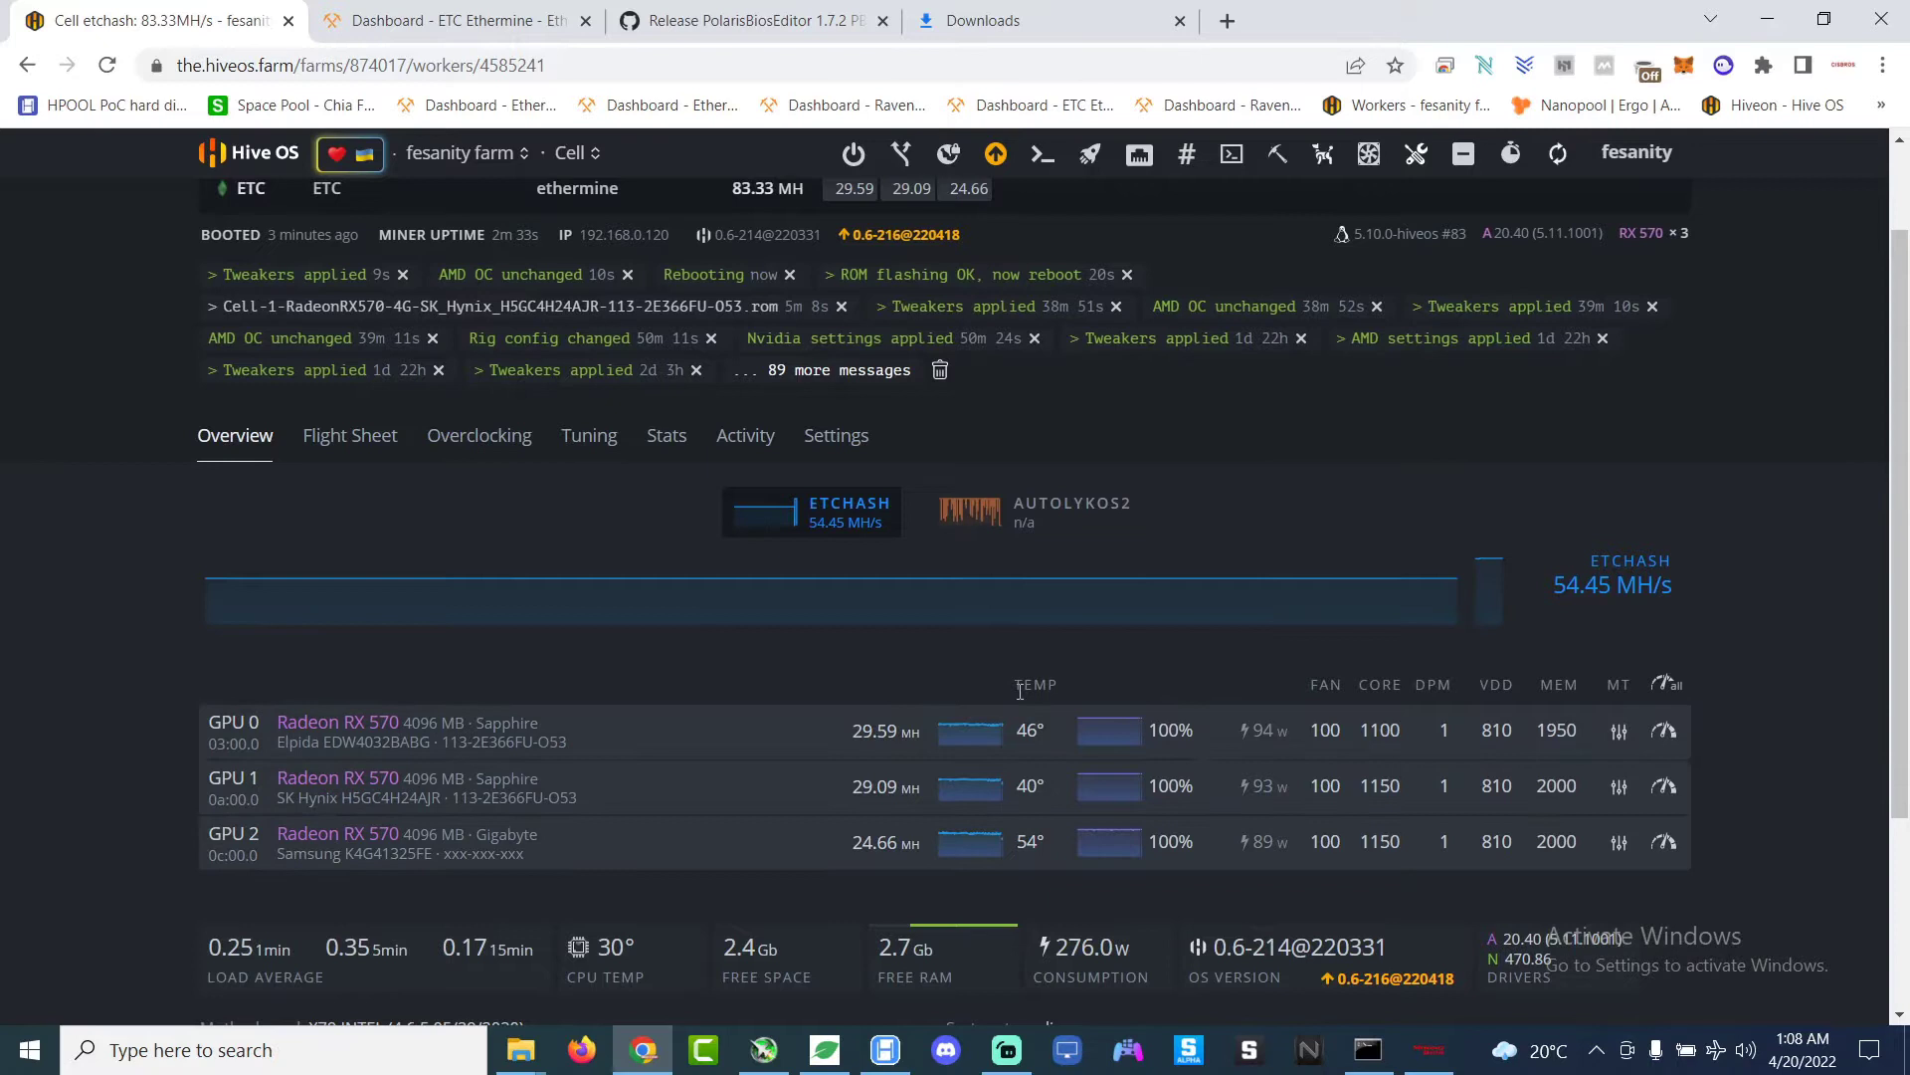
pyautogui.moveTo(1614, 808)
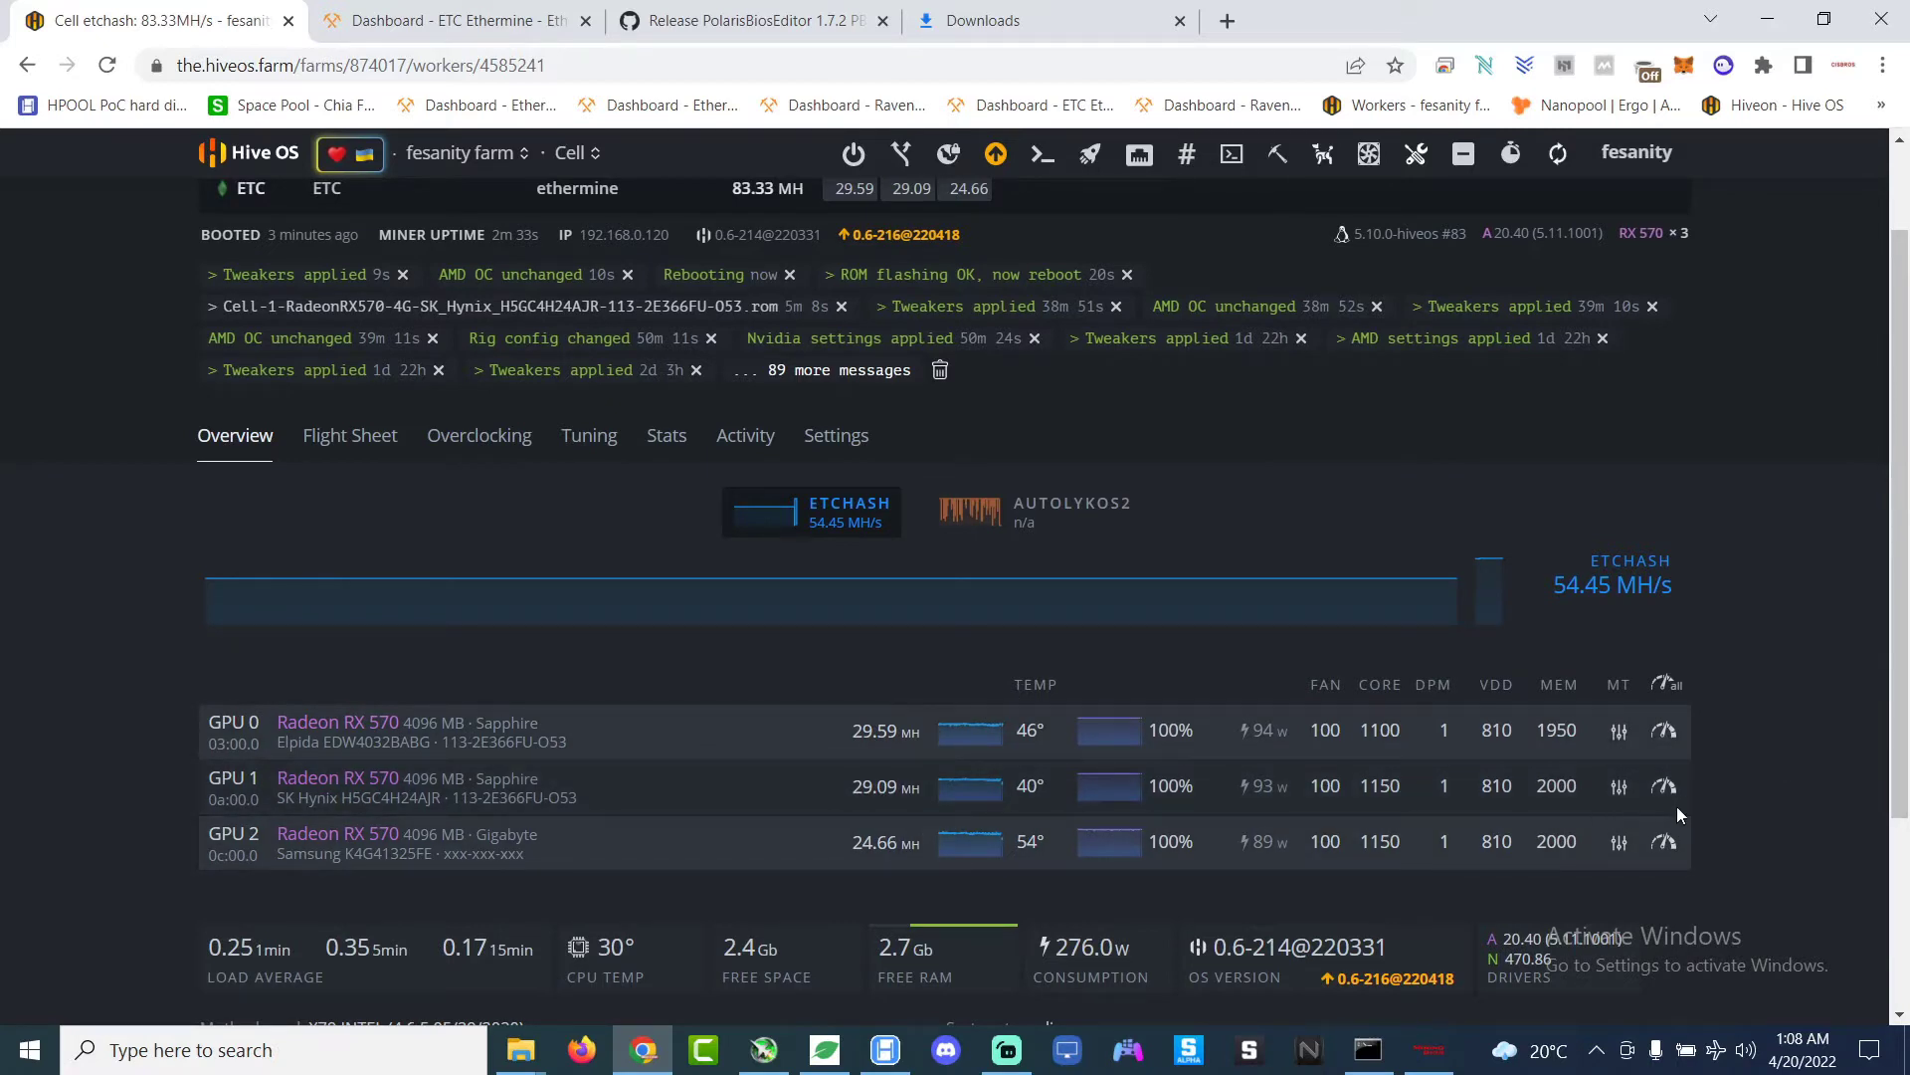
pyautogui.click(1559, 167)
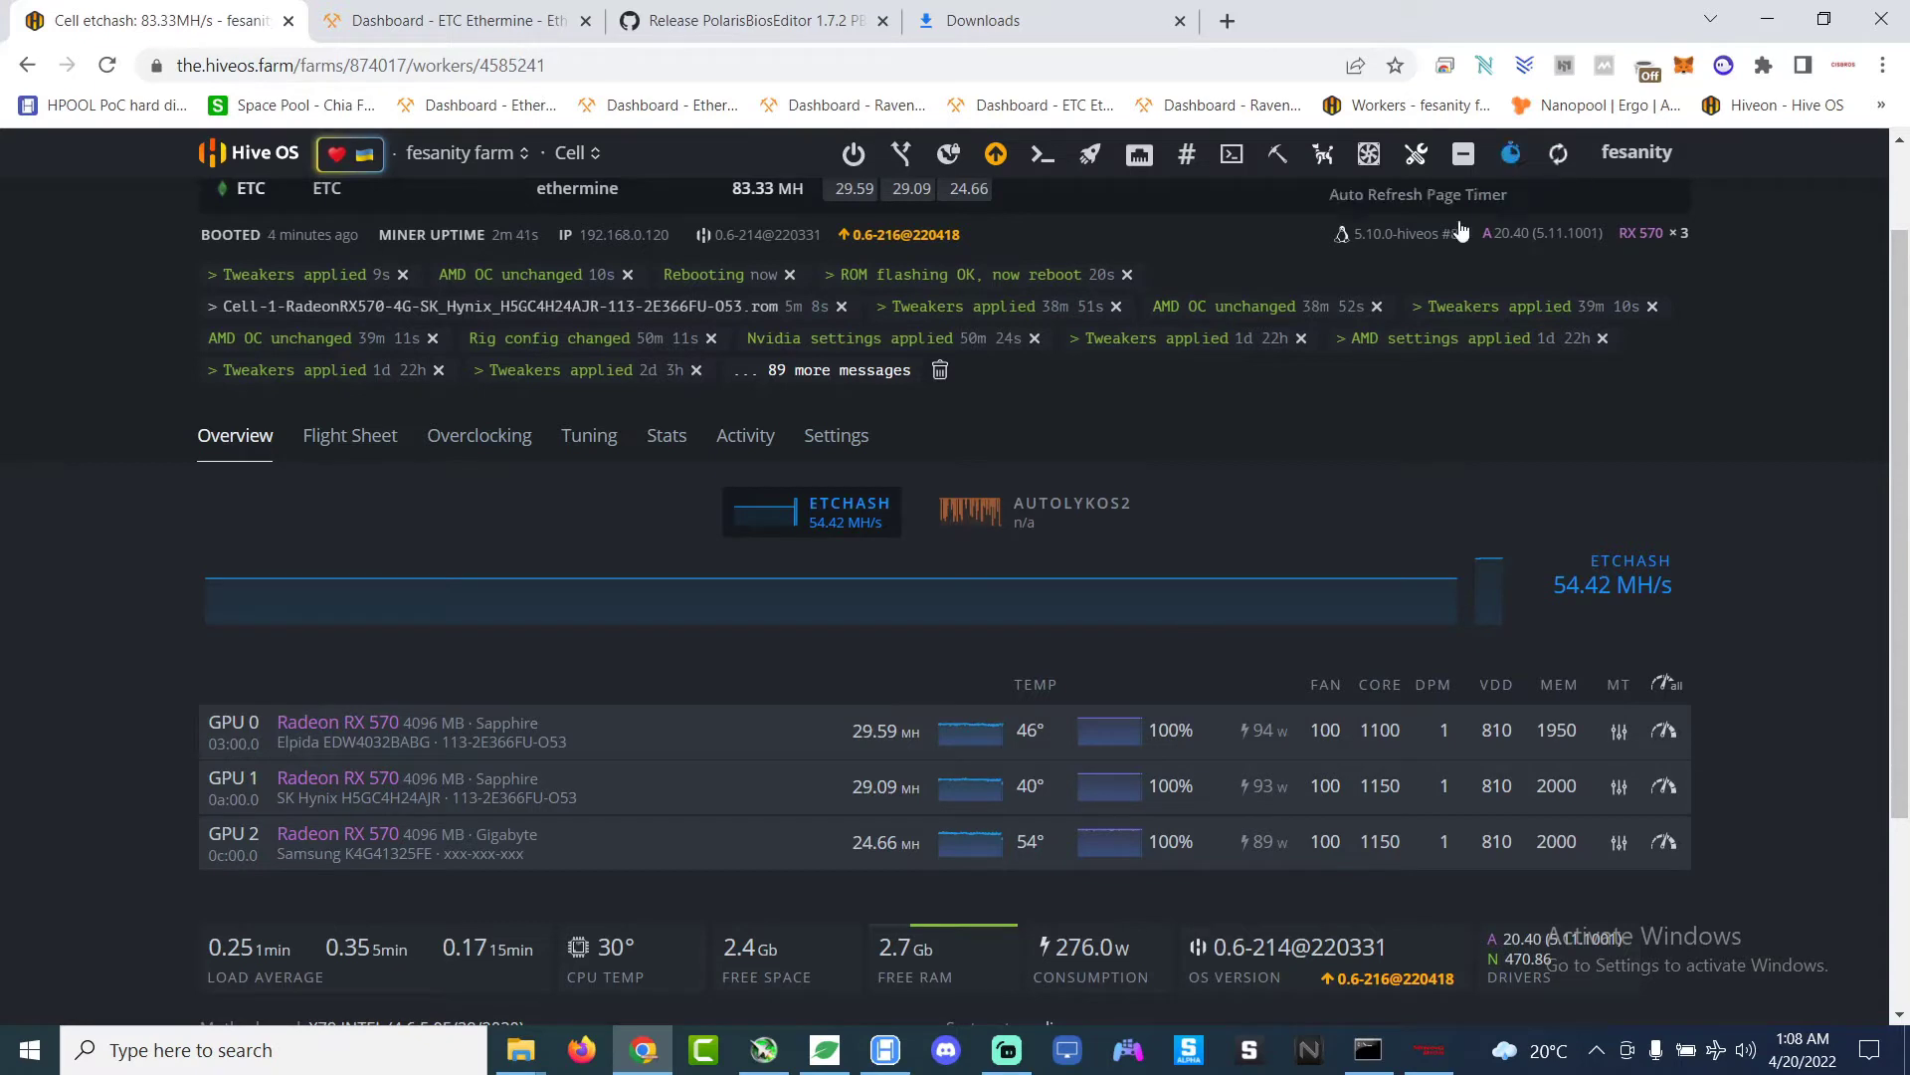
pyautogui.moveTo(533, 857); pyautogui.dragTo(485, 856)
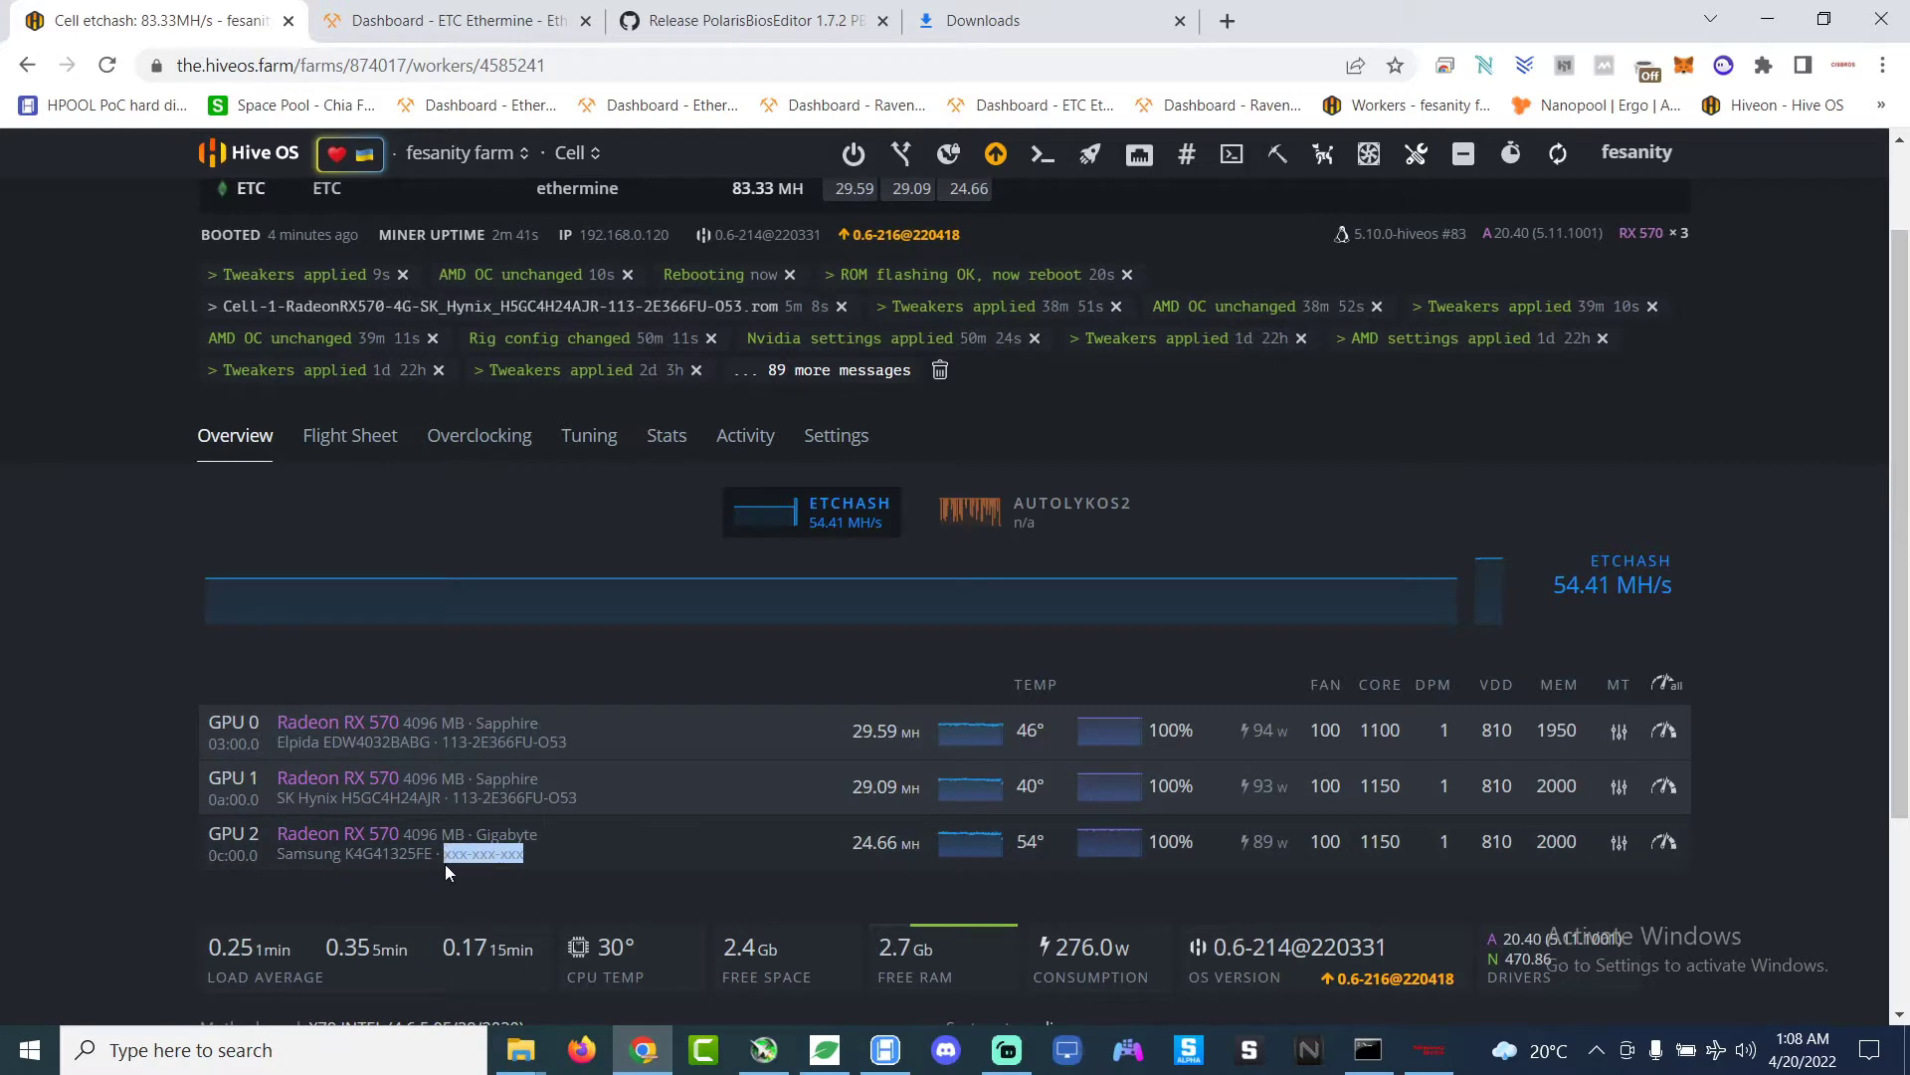
# Step: Highlight GPU 2's memory text and watch the total climb to 84.50 MH
pyautogui.click(617, 867)
pyautogui.moveTo(537, 862); pyautogui.dragTo(453, 861)
pyautogui.click(594, 856)
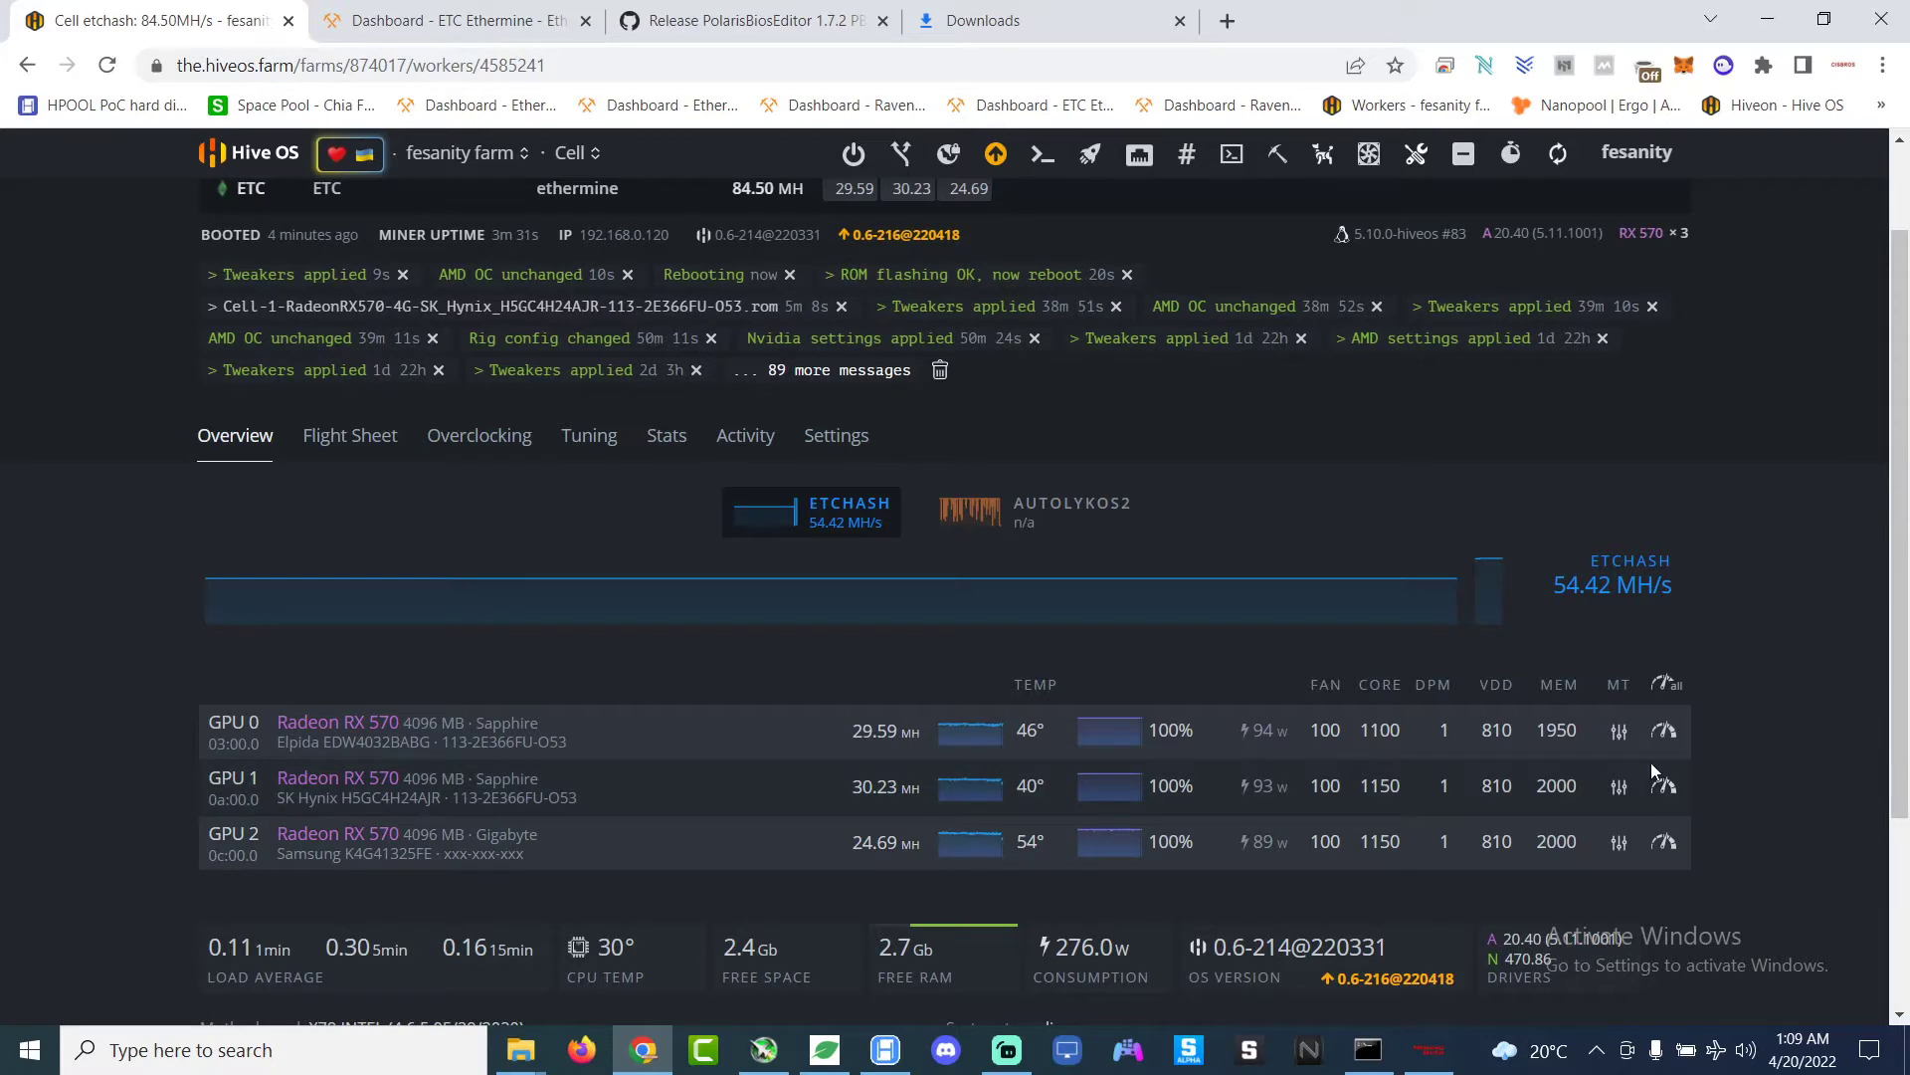
pyautogui.moveTo(1620, 743)
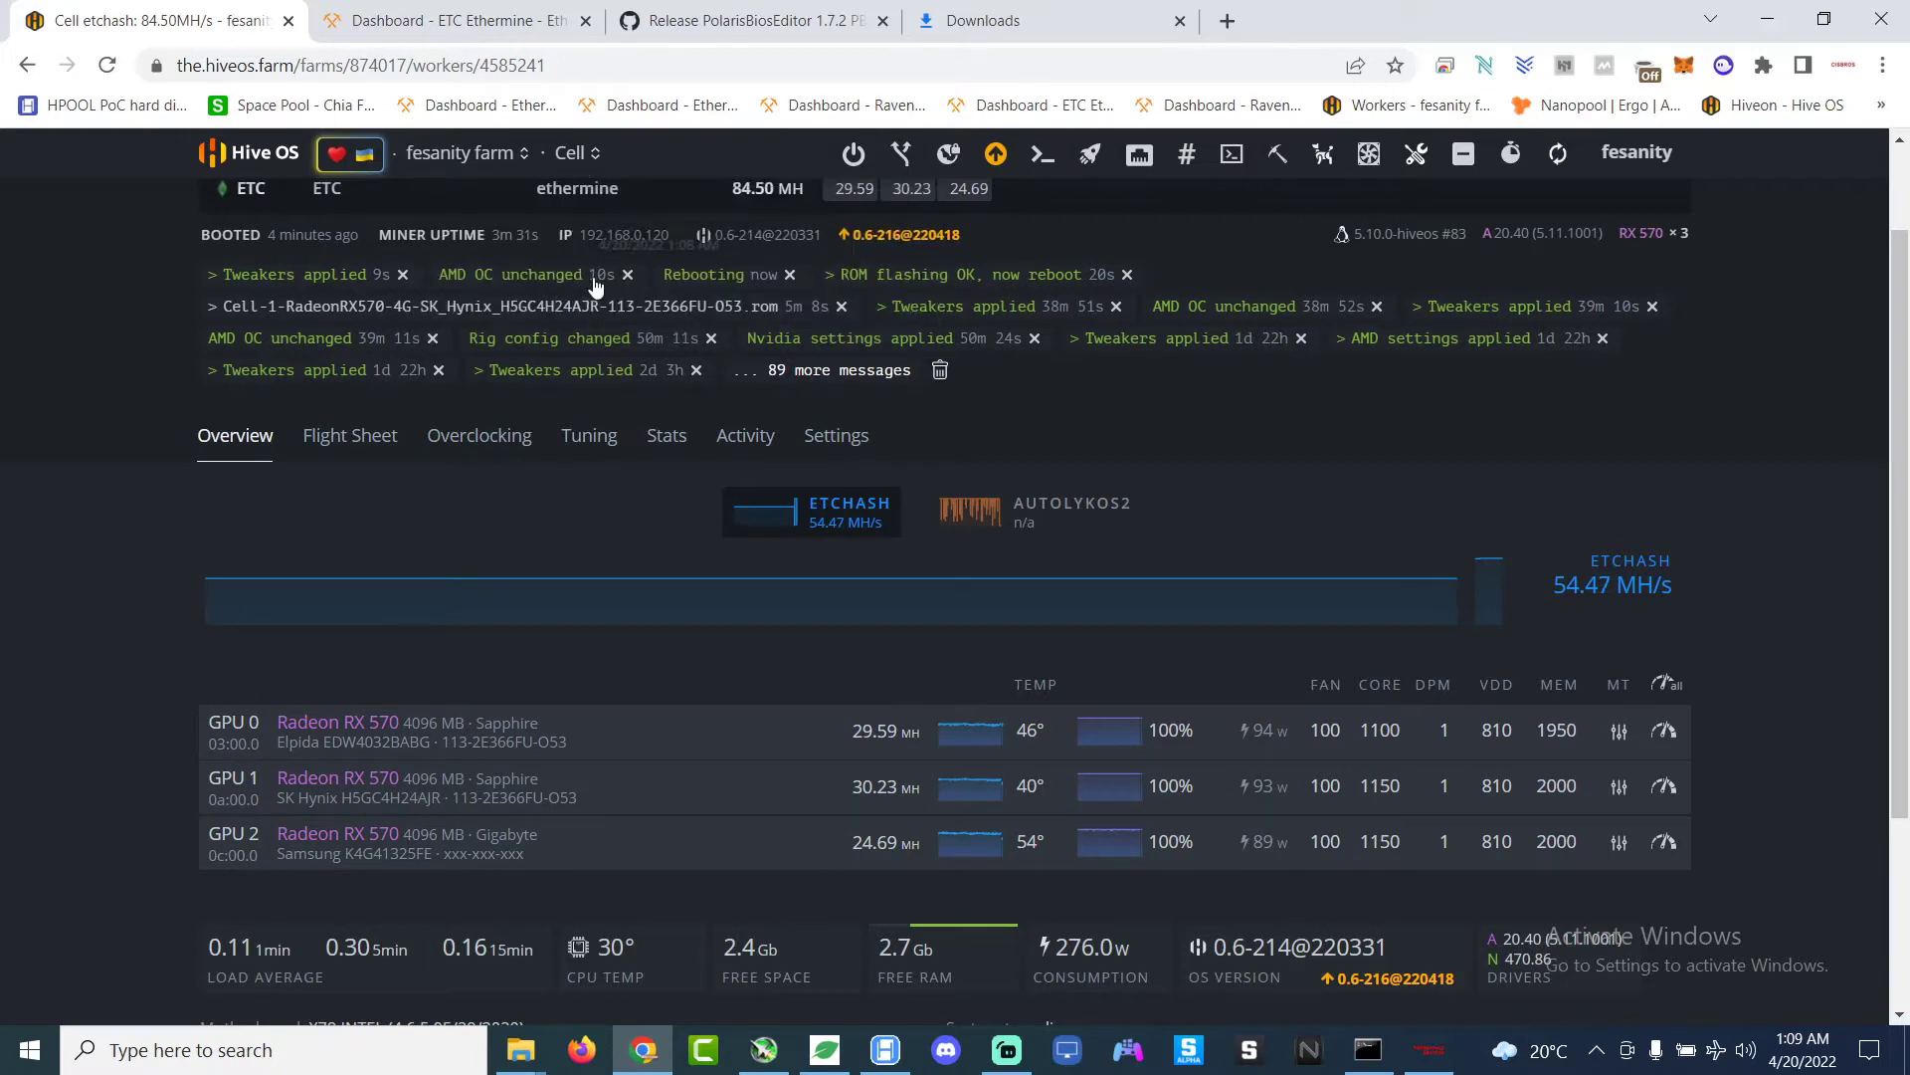
# Step: Switch to the Black Widow rig's overview from the worker list
pyautogui.click(575, 154)
pyautogui.scroll(-3, 682, 370)
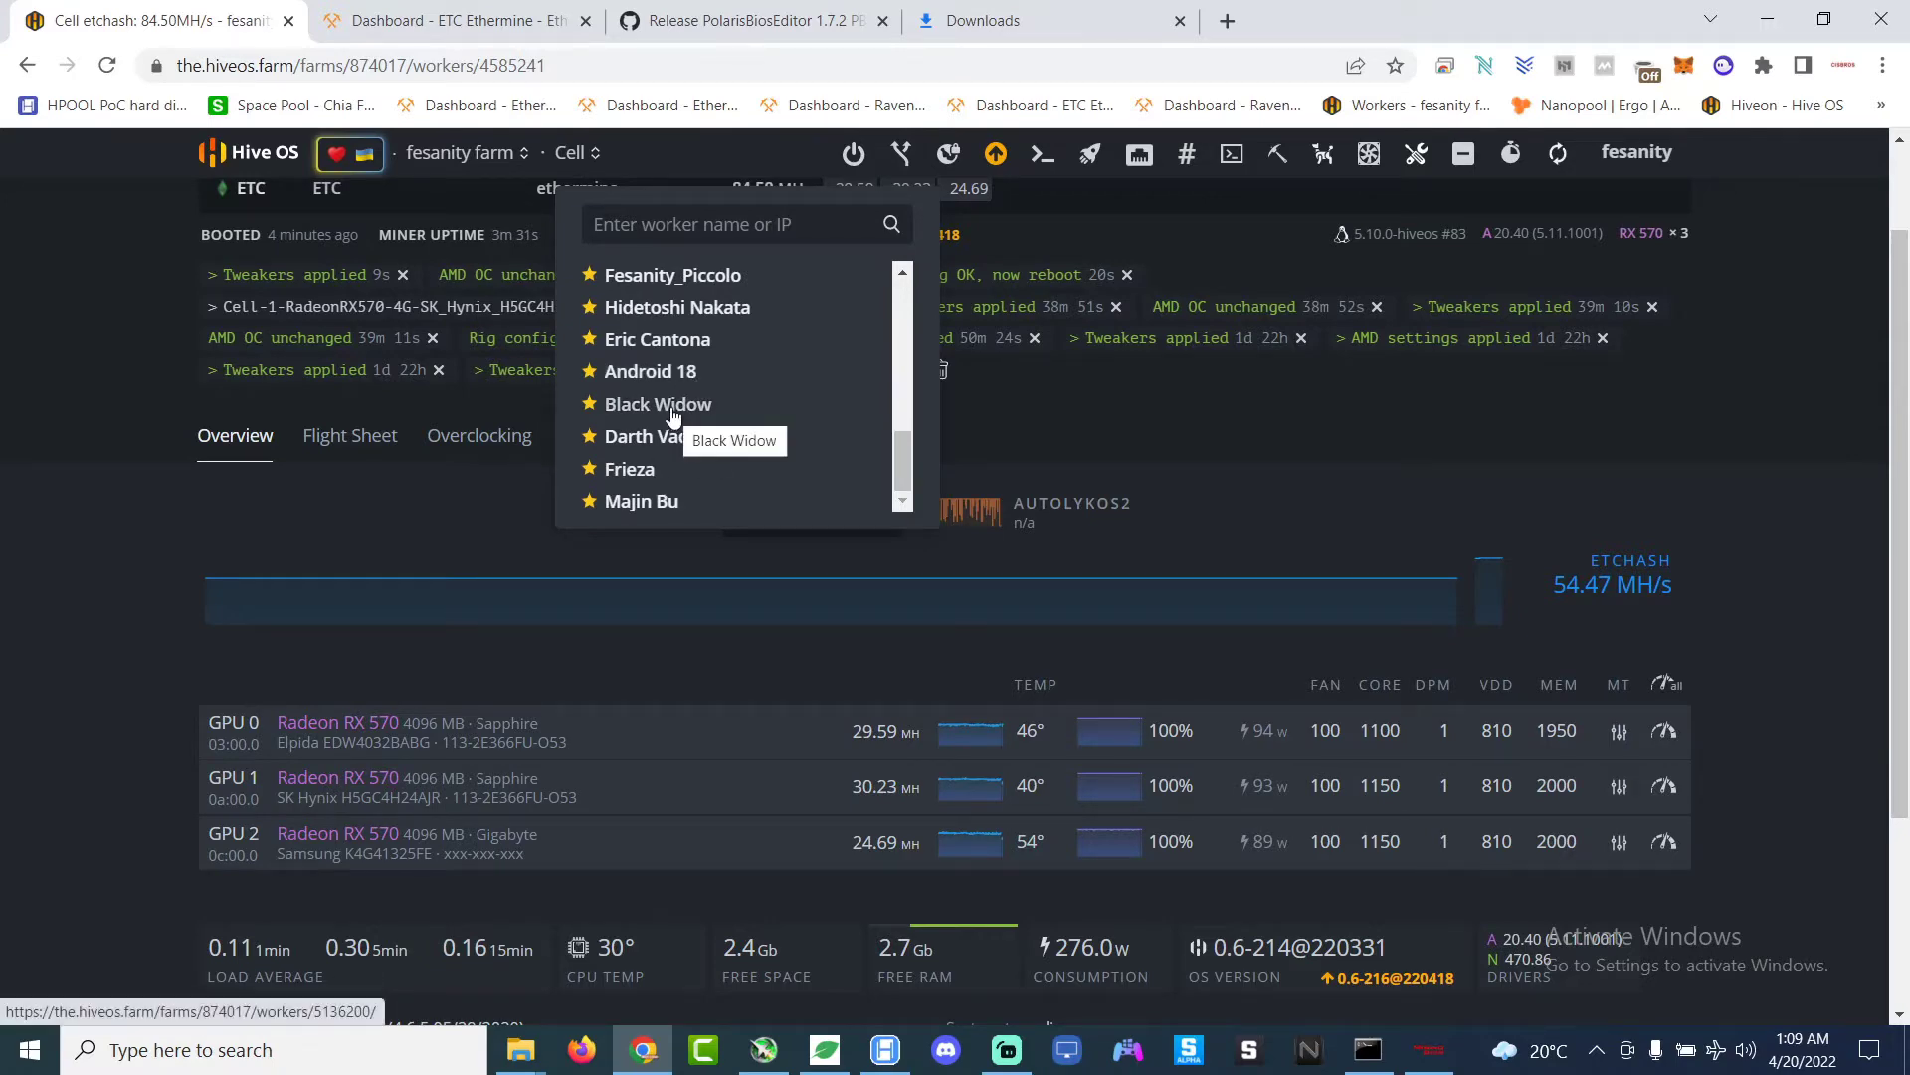
pyautogui.click(672, 408)
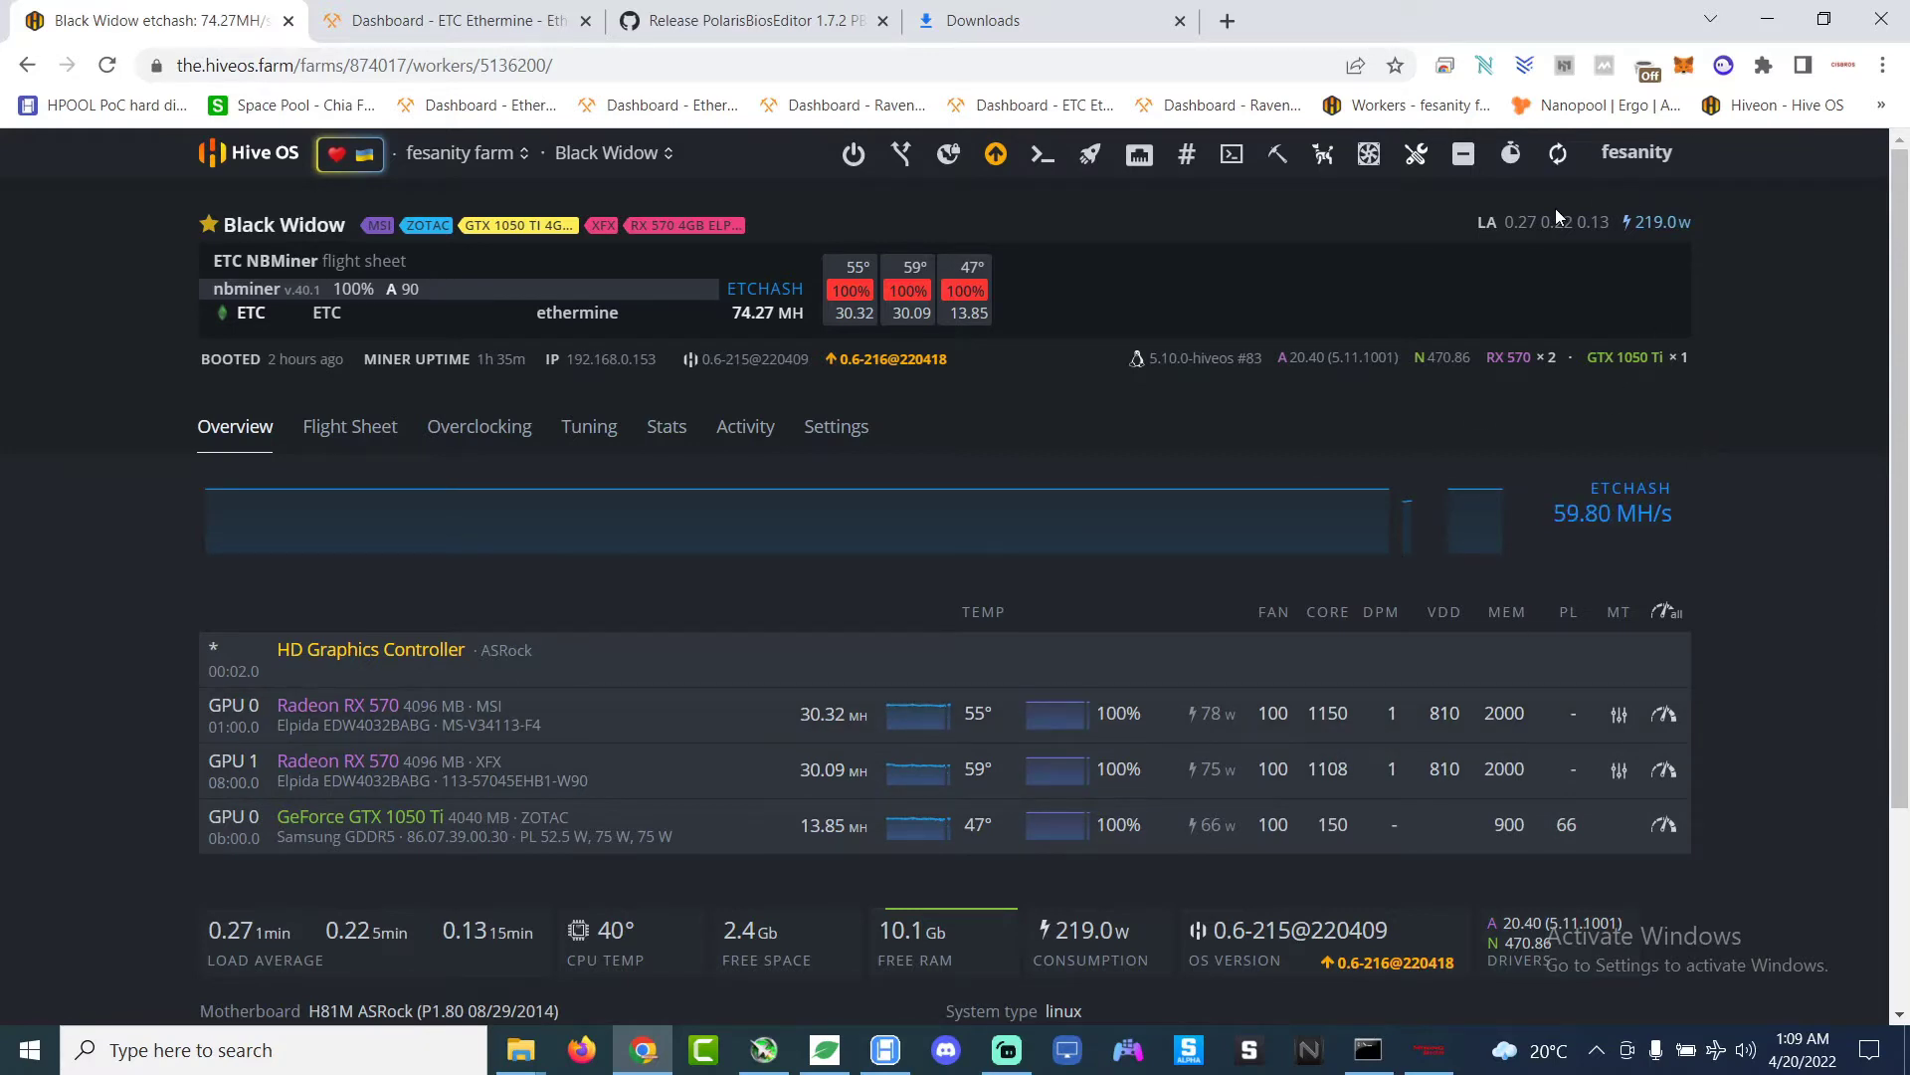
# Step: Highlight the two RX 570s' power draws of 78 w and 75 w
pyautogui.moveTo(1231, 739); pyautogui.dragTo(1192, 706)
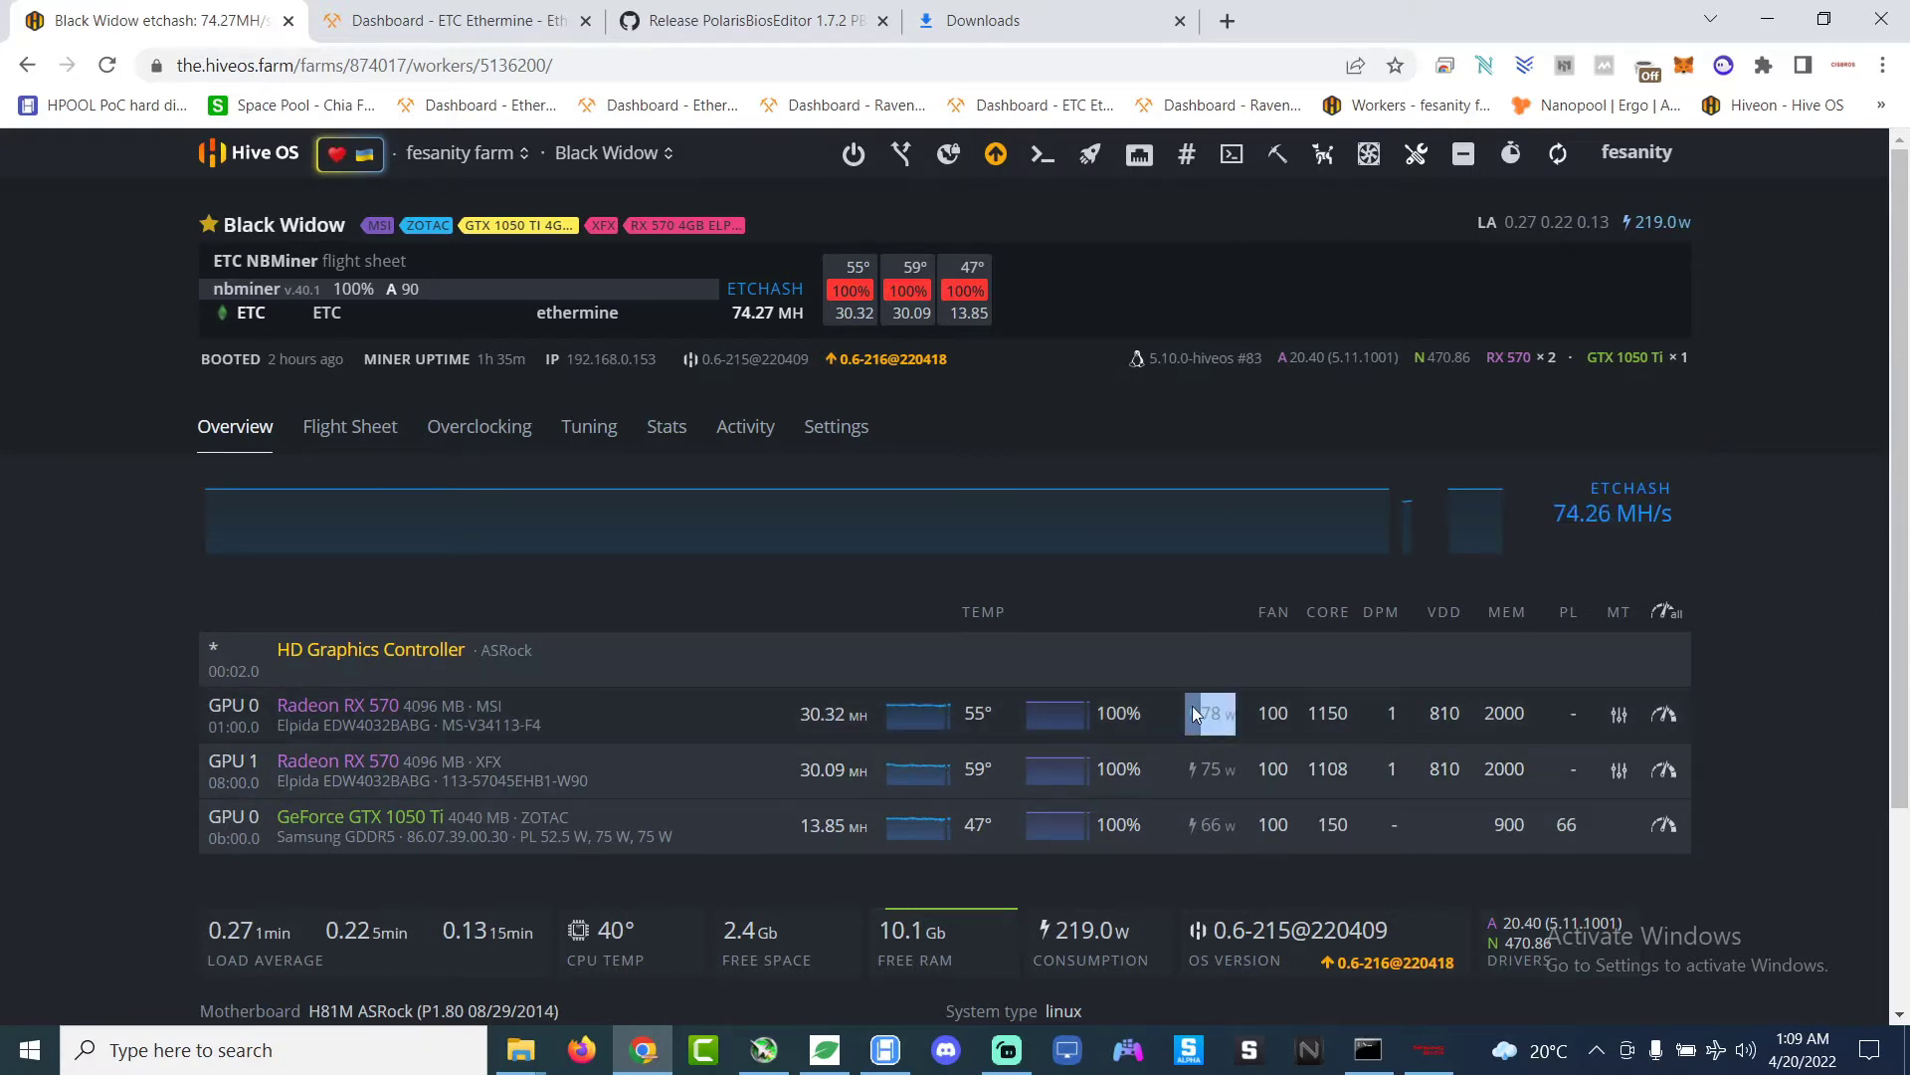
pyautogui.click(1238, 769)
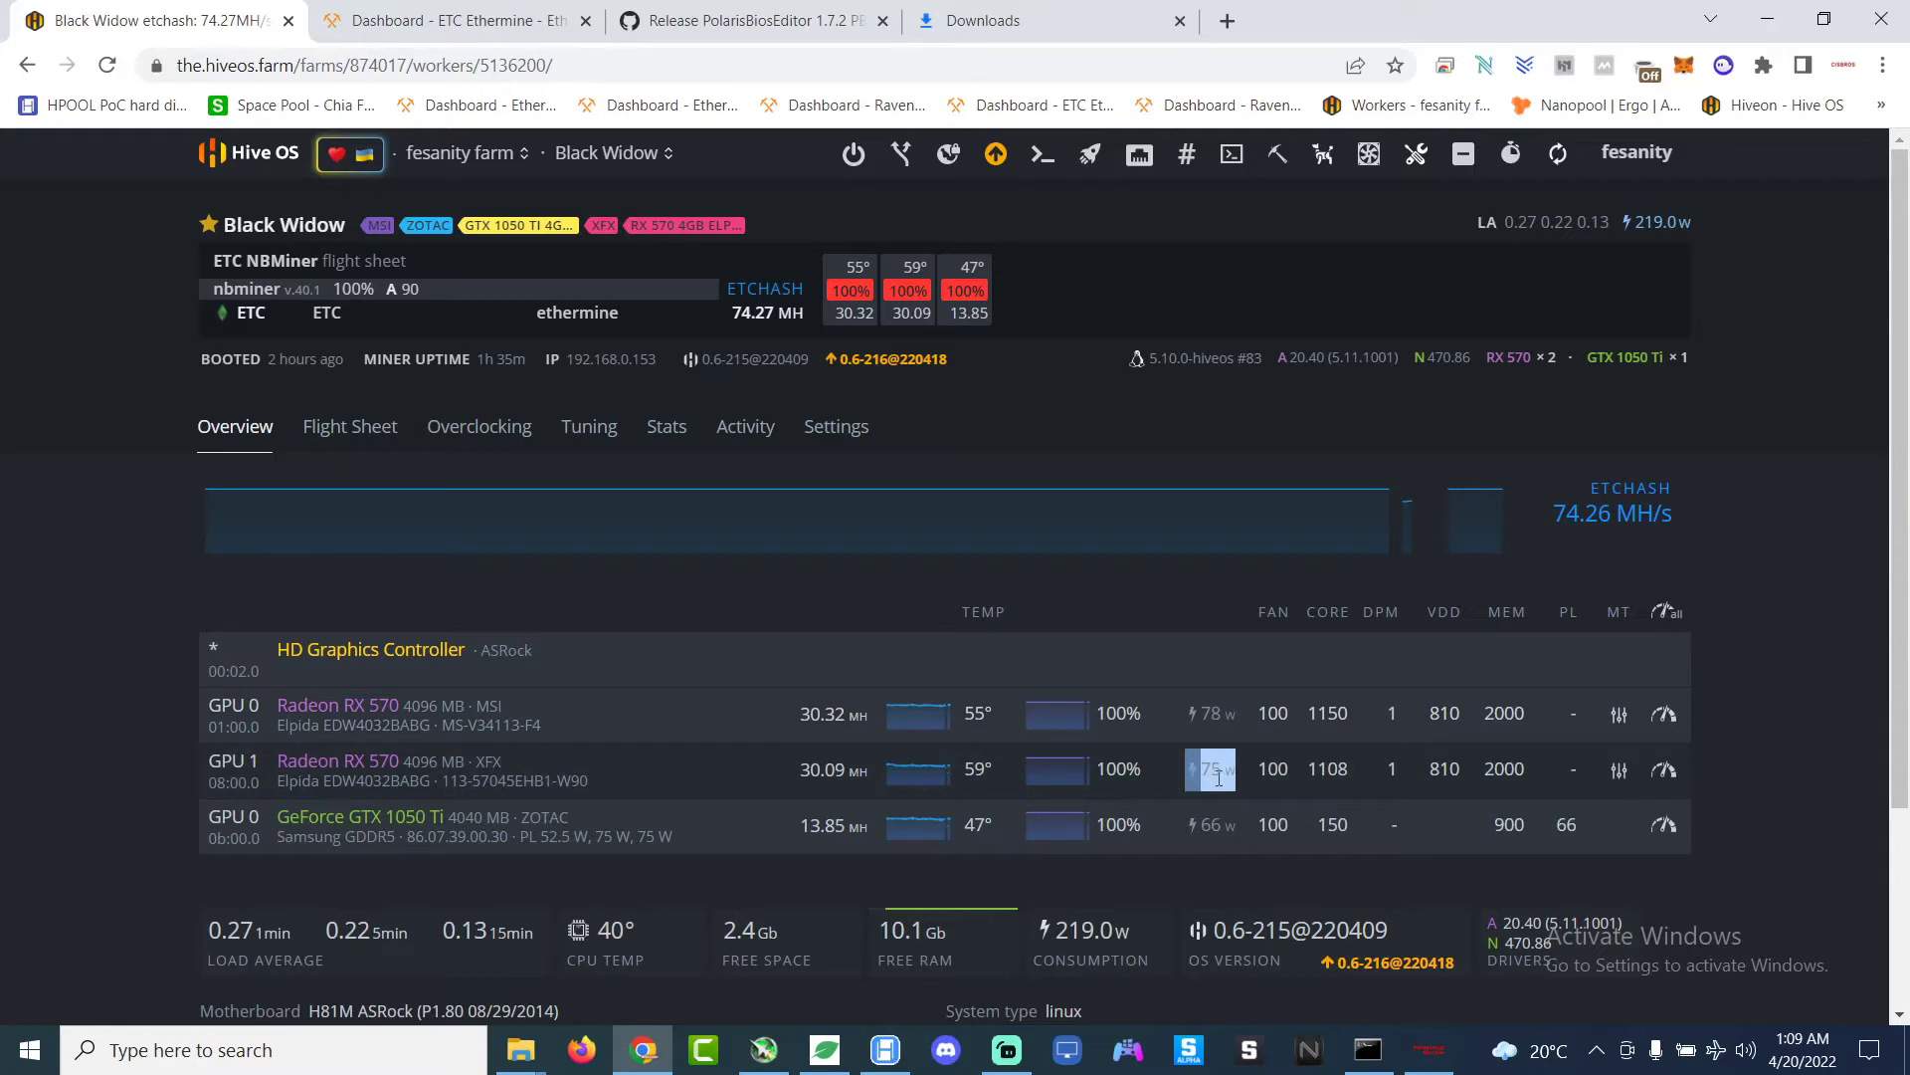
pyautogui.click(1194, 774)
pyautogui.moveTo(1238, 774); pyautogui.dragTo(1199, 768)
pyautogui.click(1255, 720)
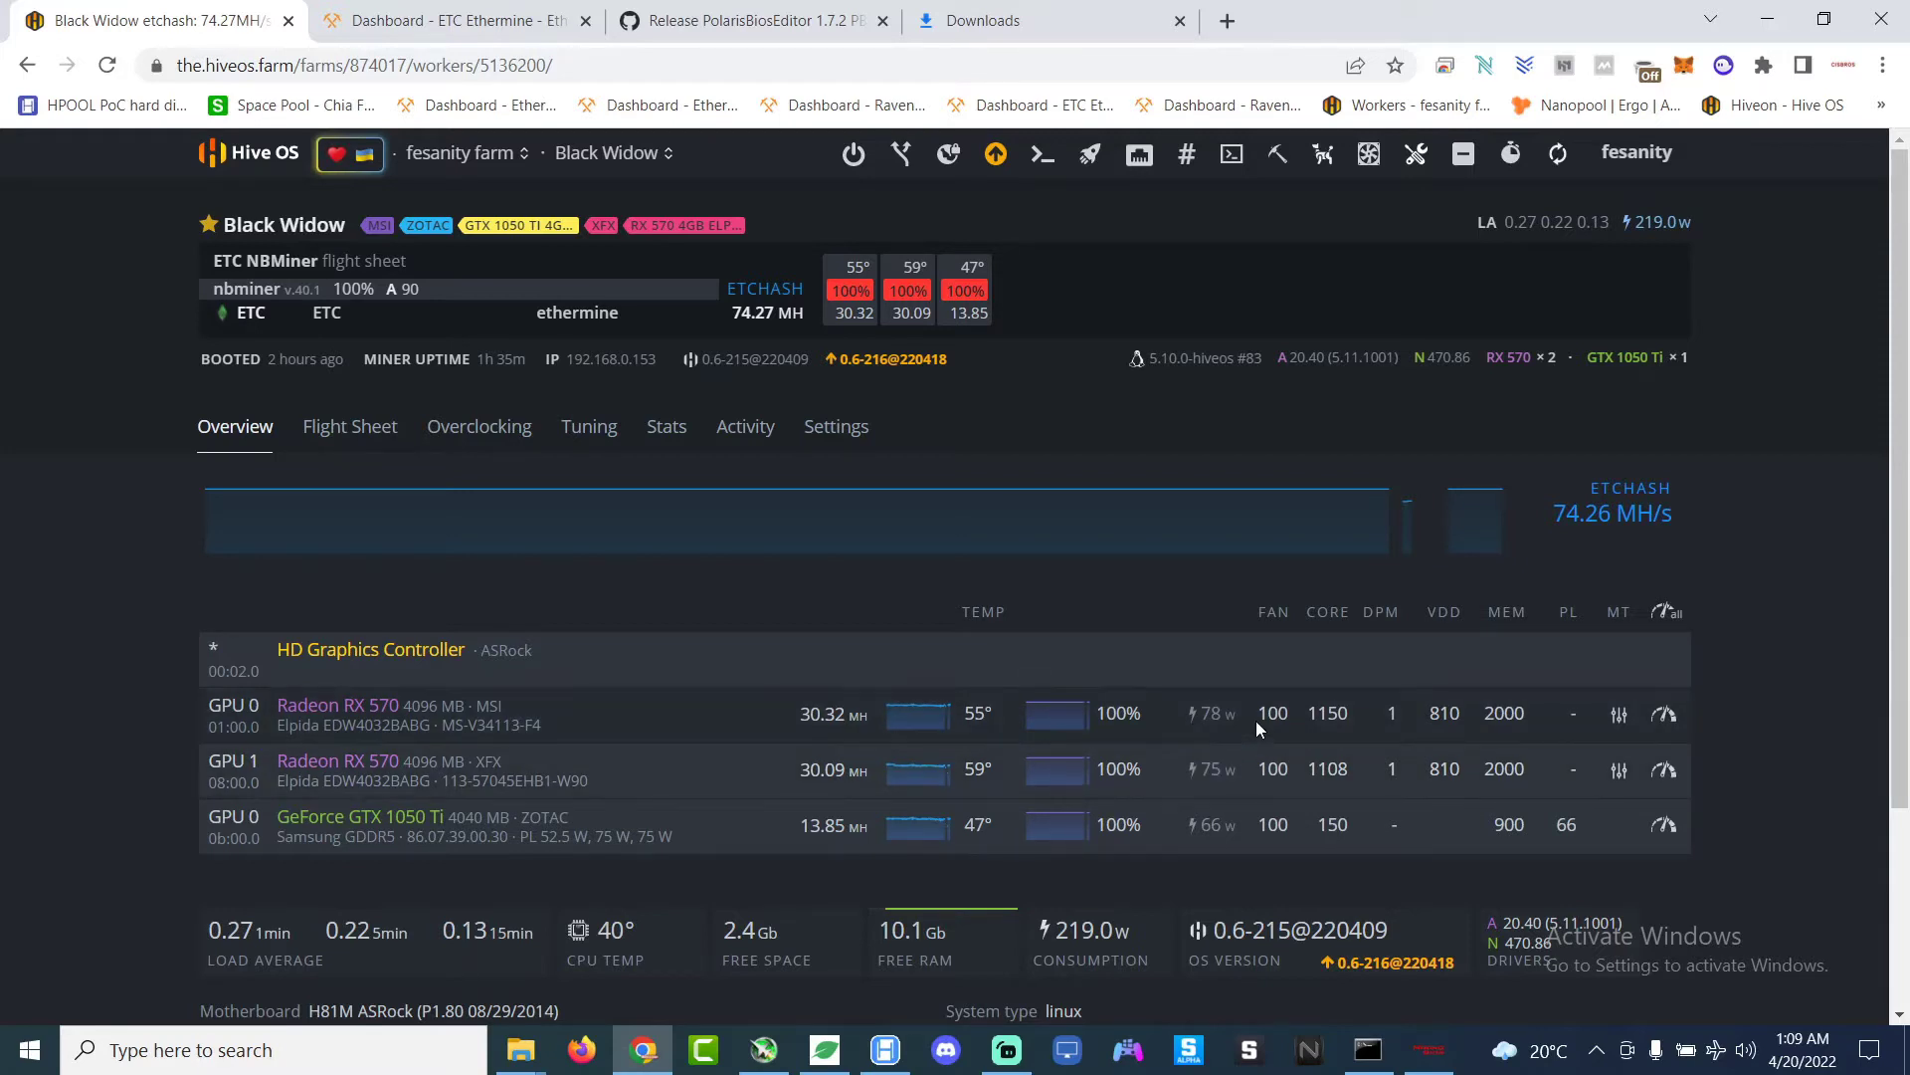
pyautogui.click(1206, 712)
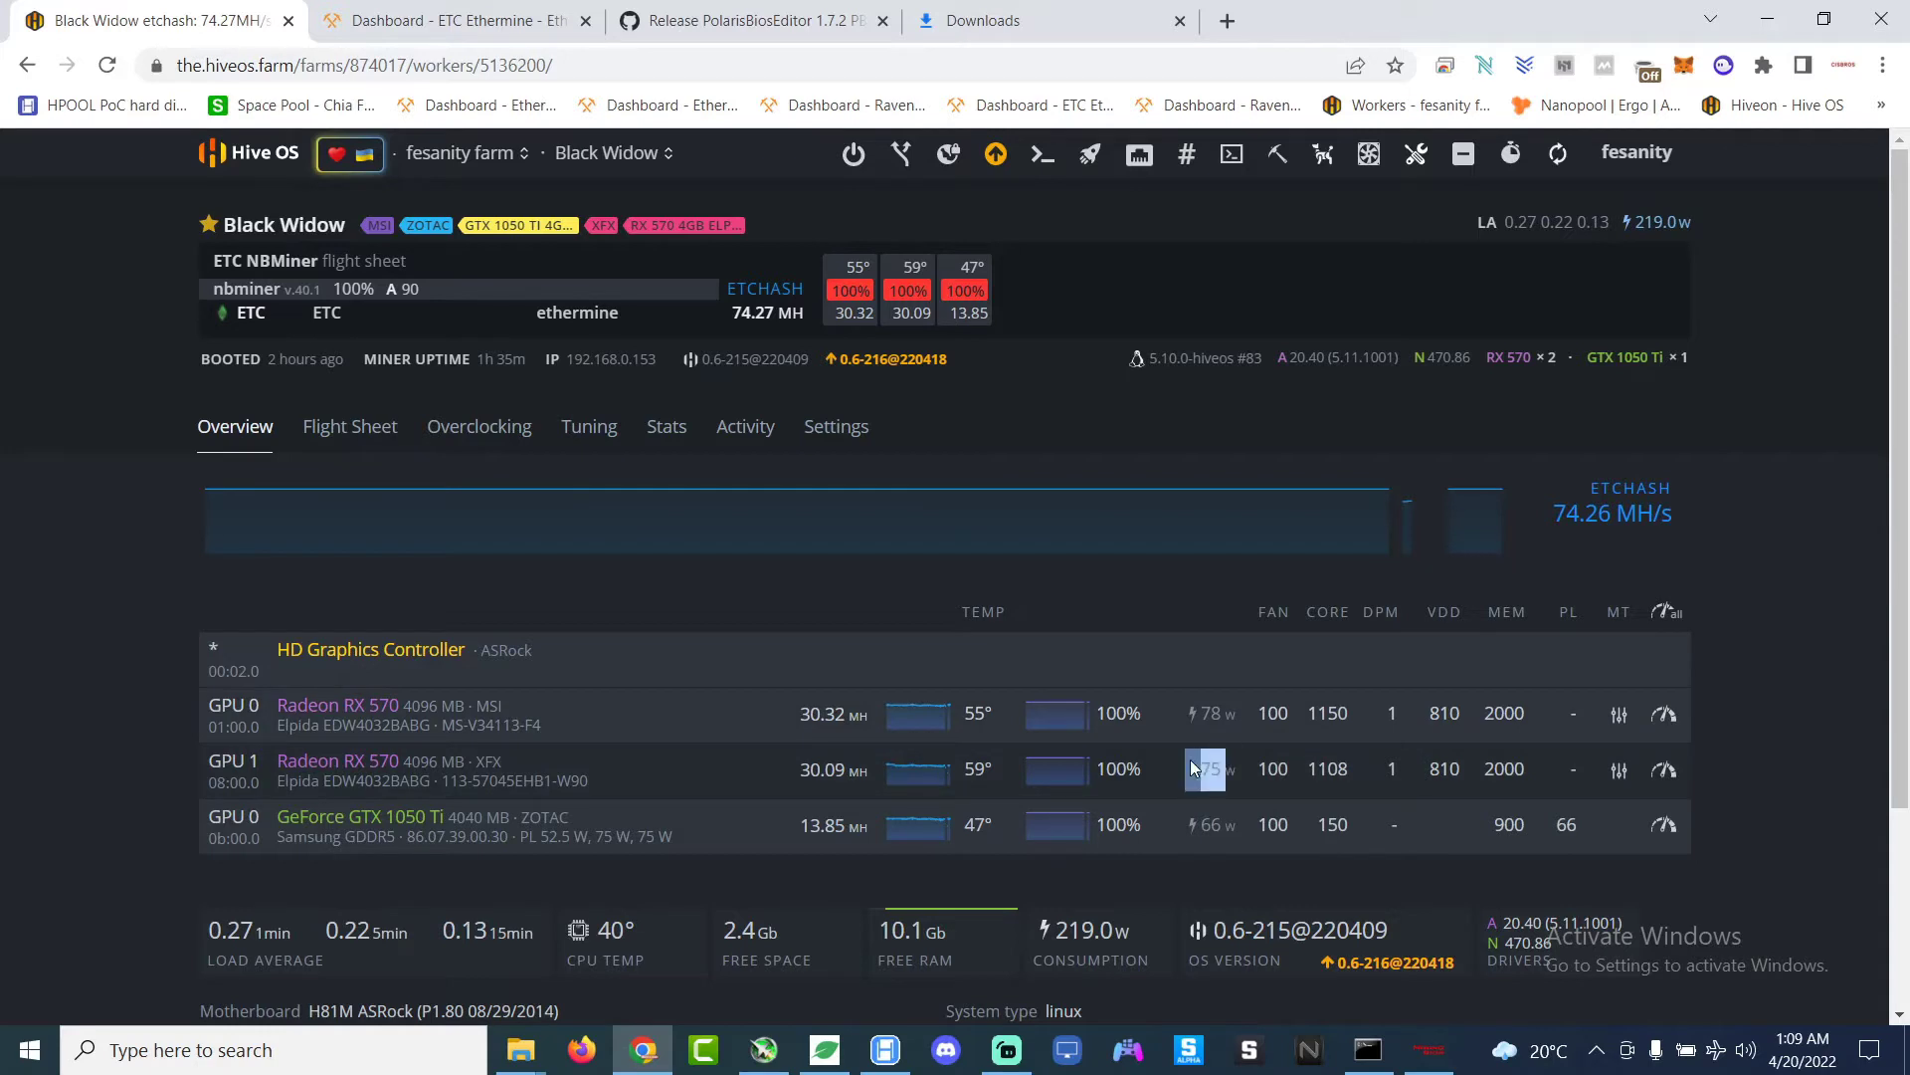
pyautogui.moveTo(1204, 773); pyautogui.dragTo(1241, 772)
pyautogui.moveTo(1233, 773); pyautogui.dragTo(1190, 734)
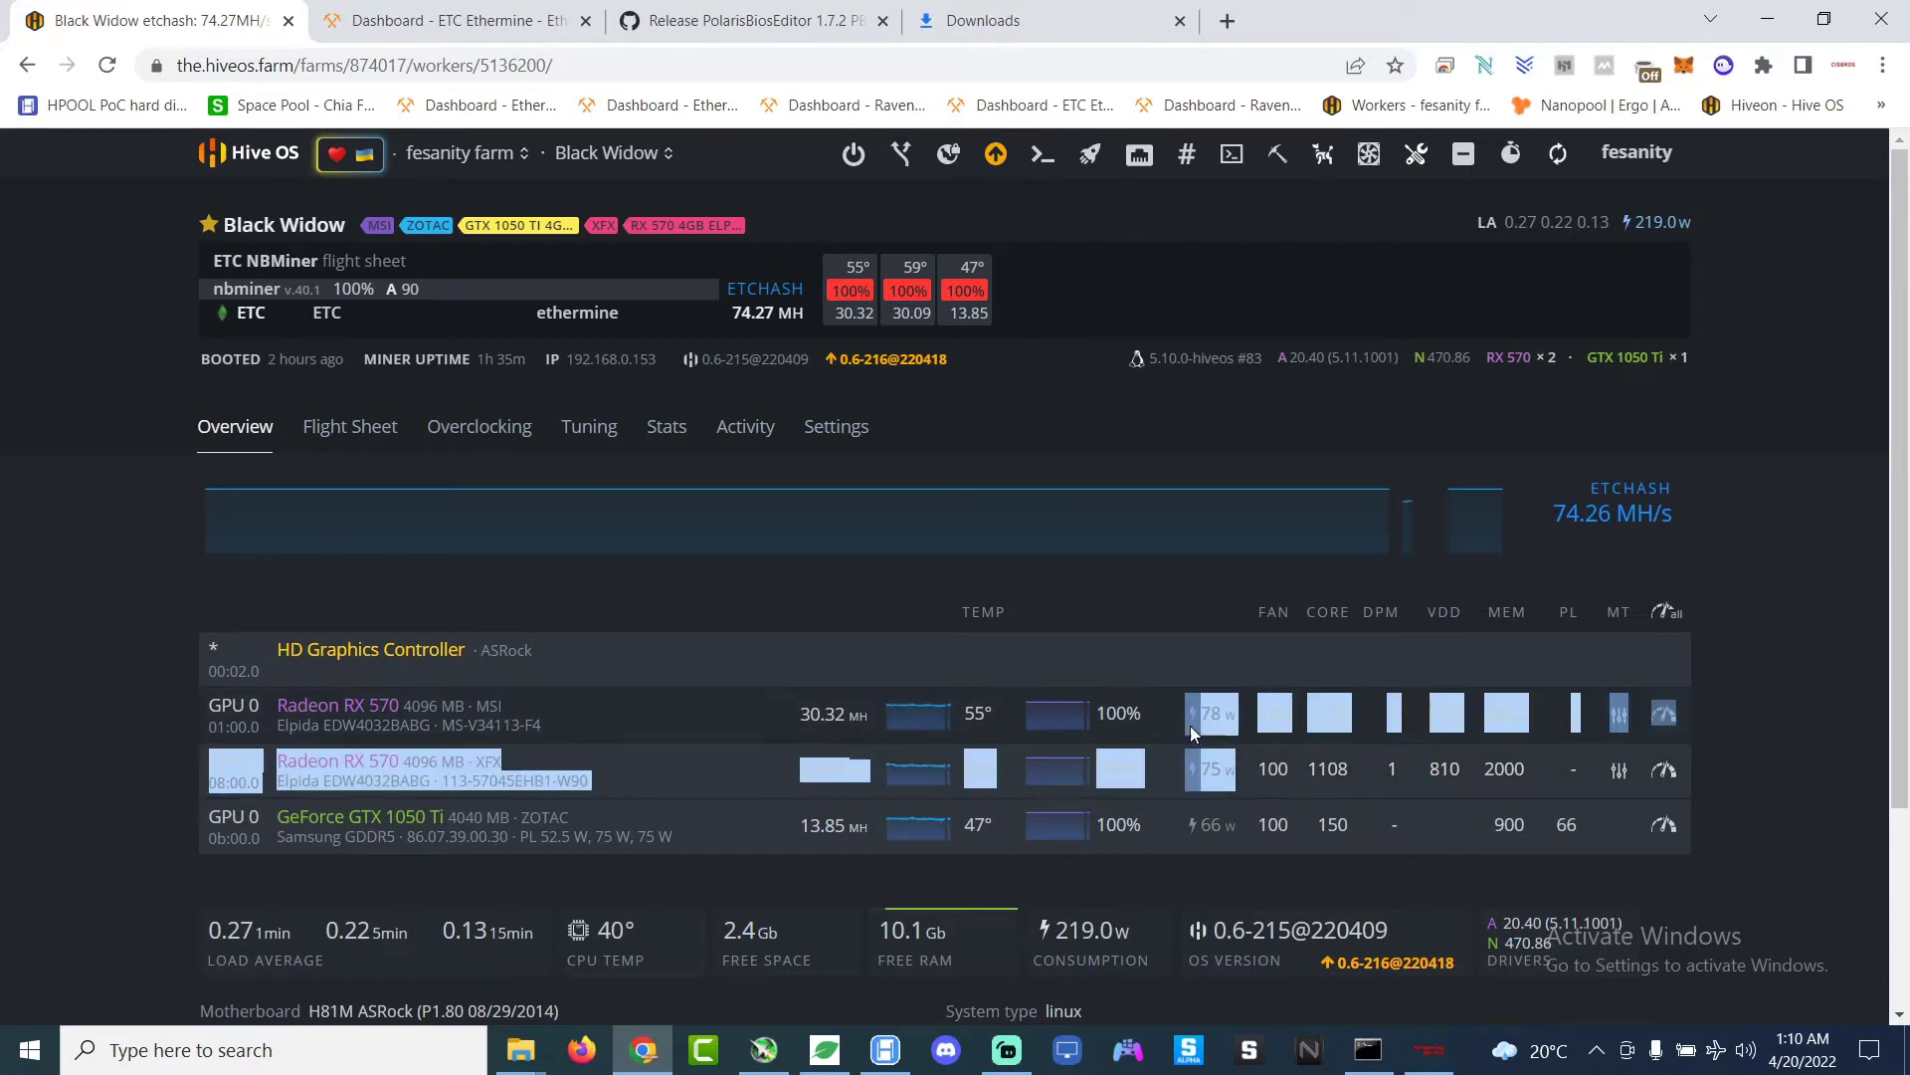
pyautogui.click(1198, 724)
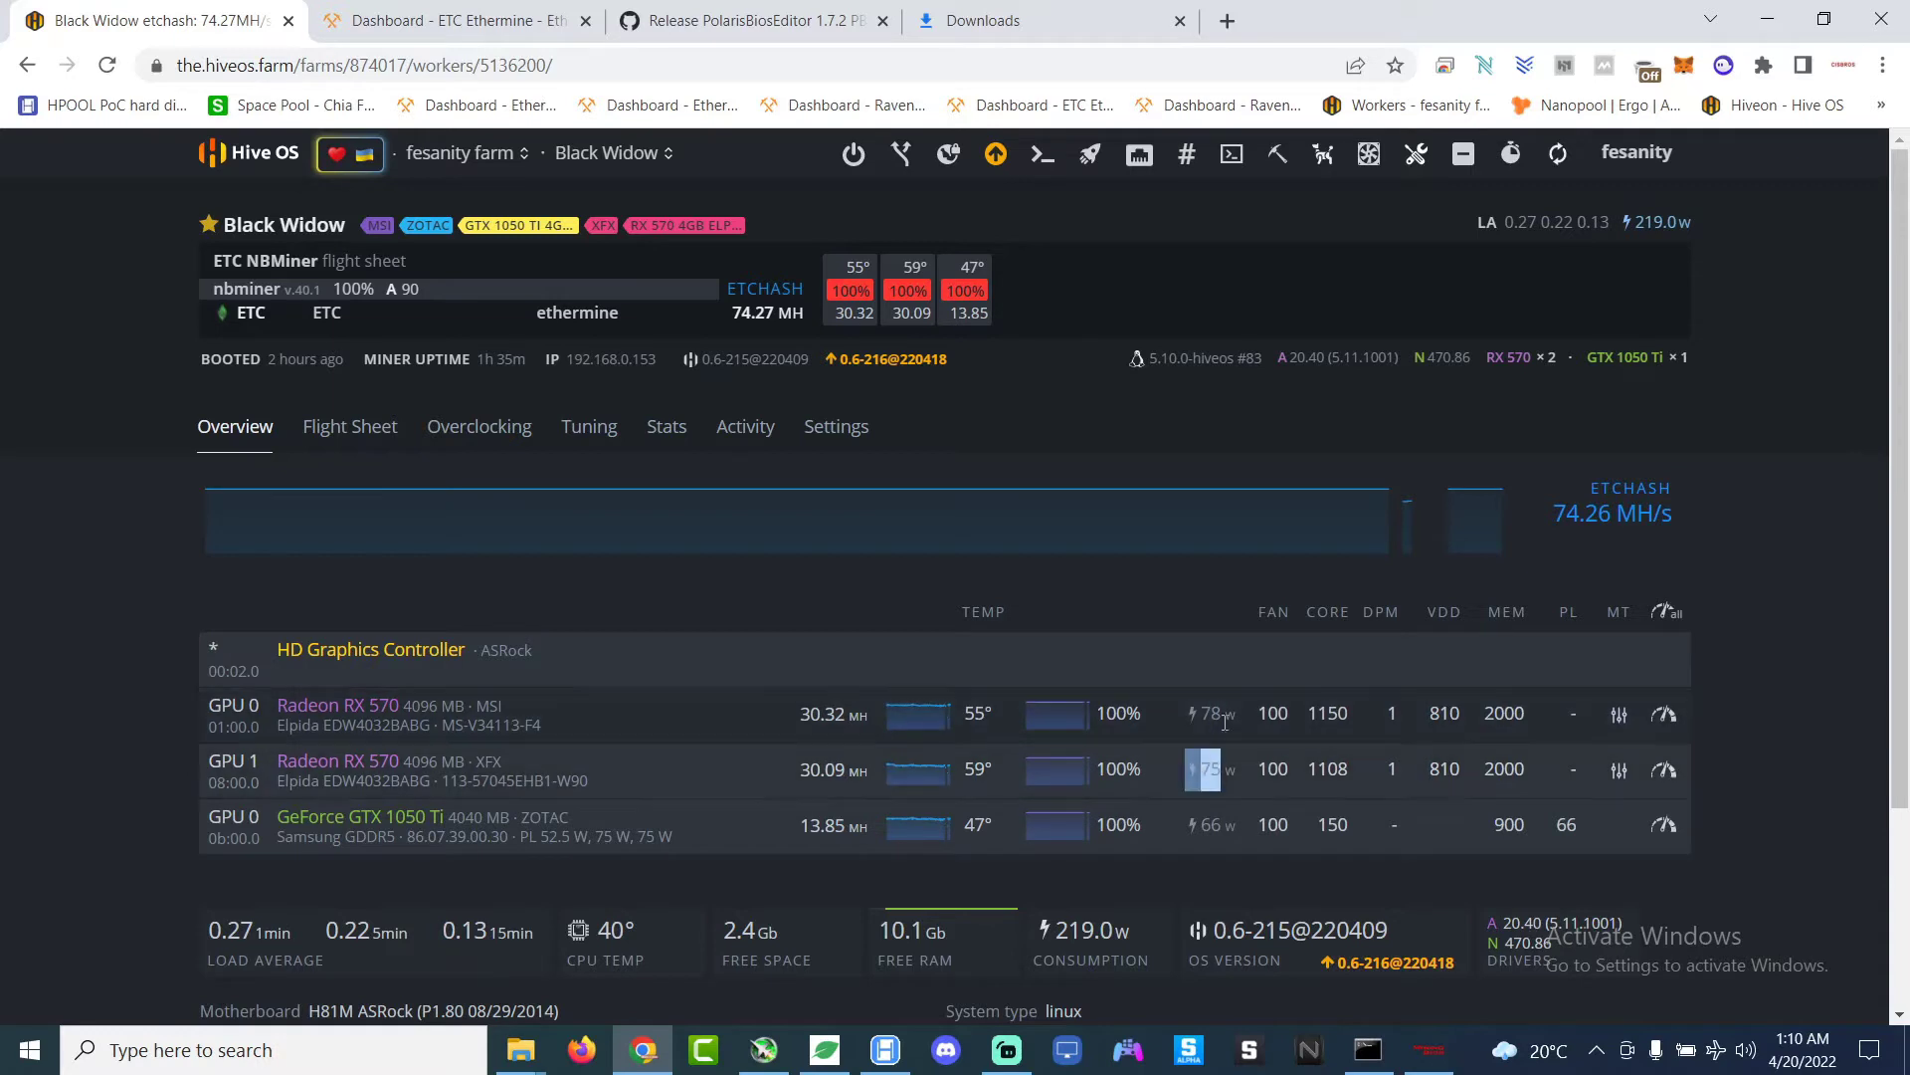
pyautogui.click(1218, 712)
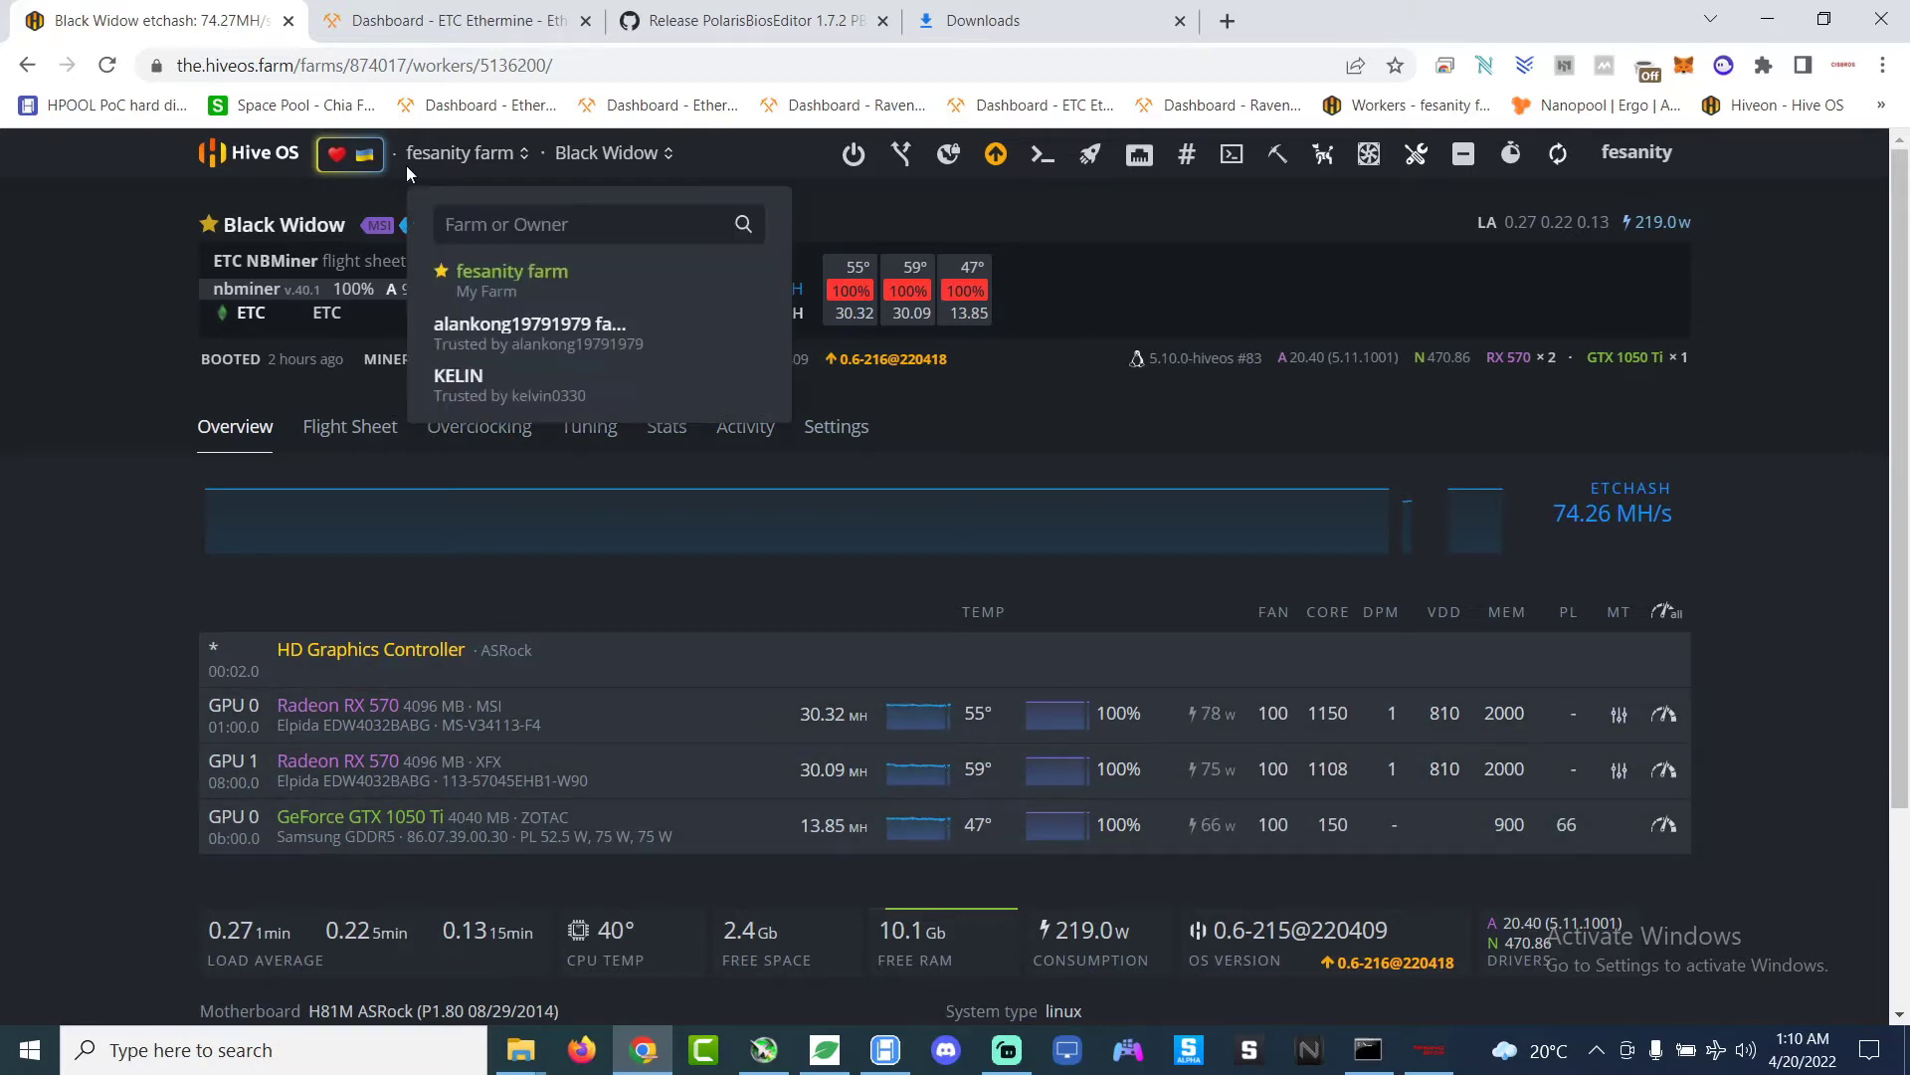
# Step: Switch to the Android 18 rig and view, then close, GPU 0's overclock settings
pyautogui.moveTo(609, 152)
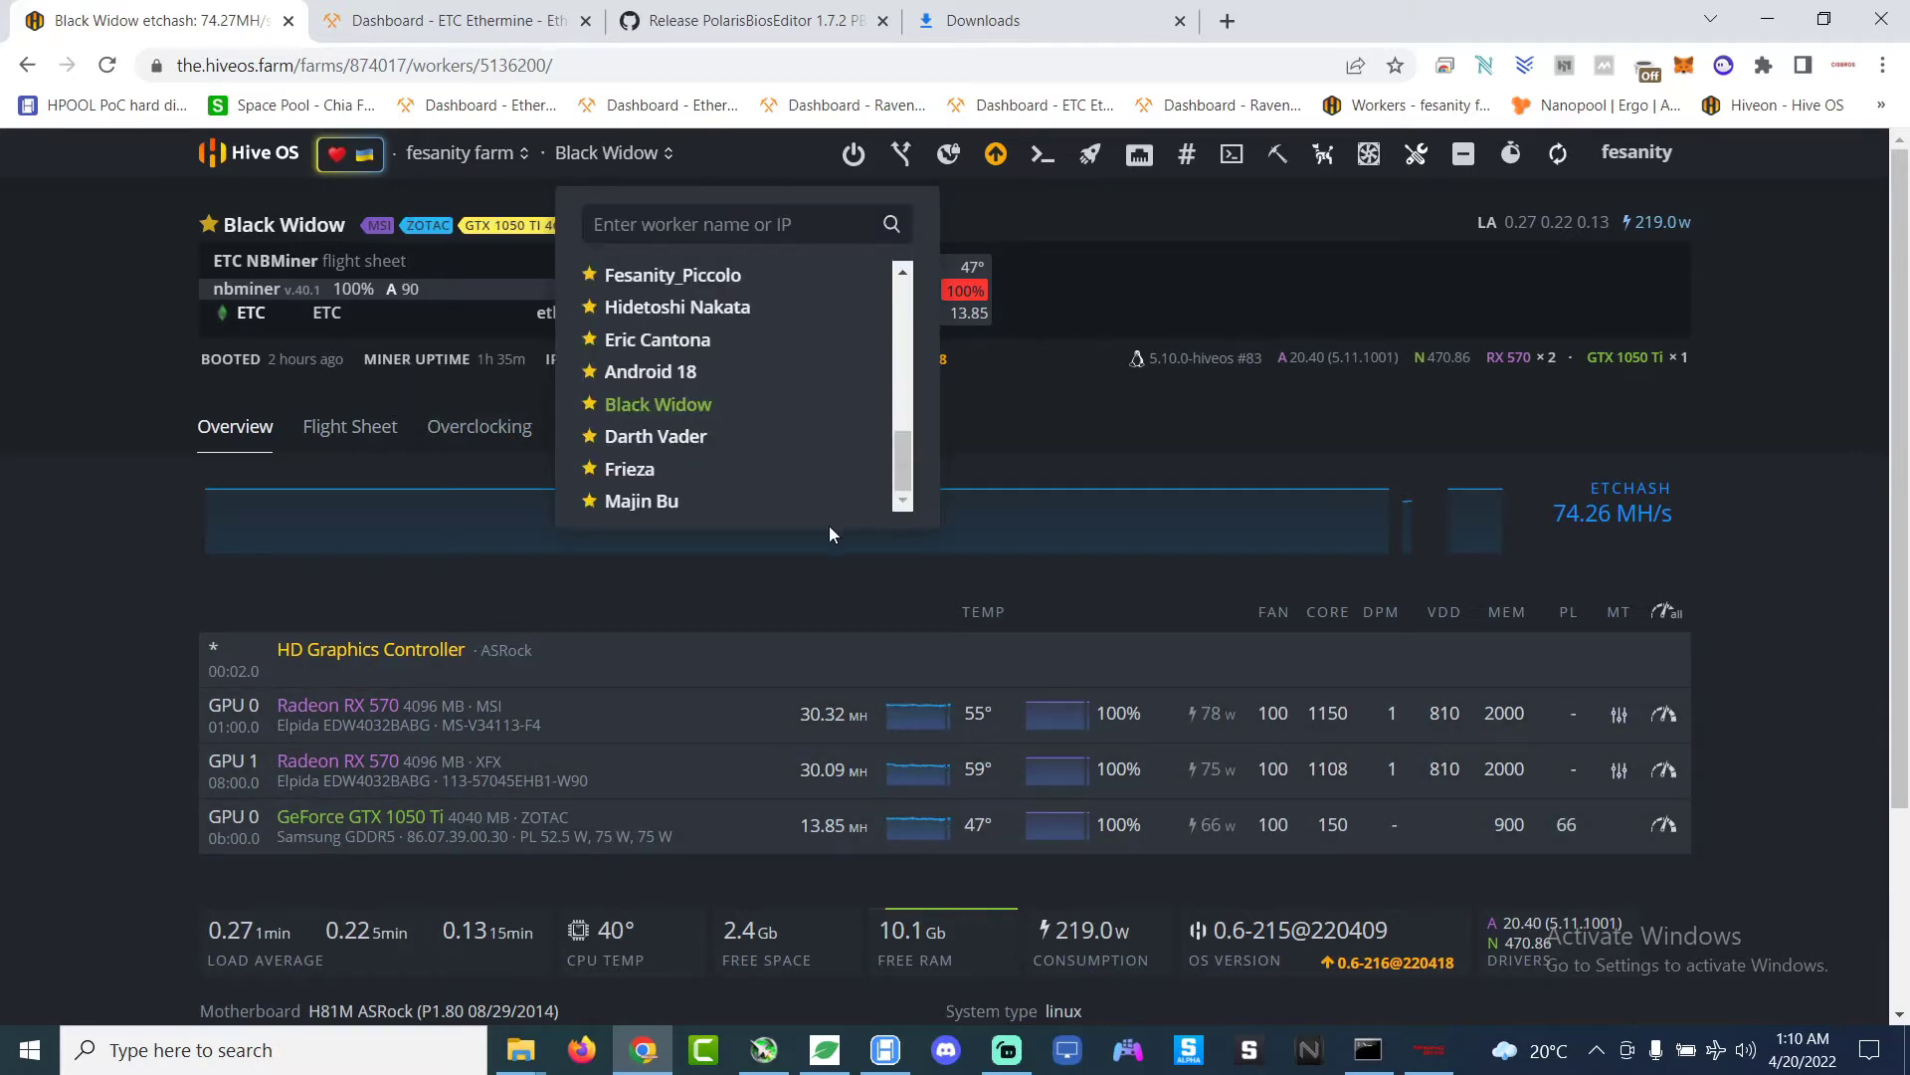
pyautogui.click(686, 375)
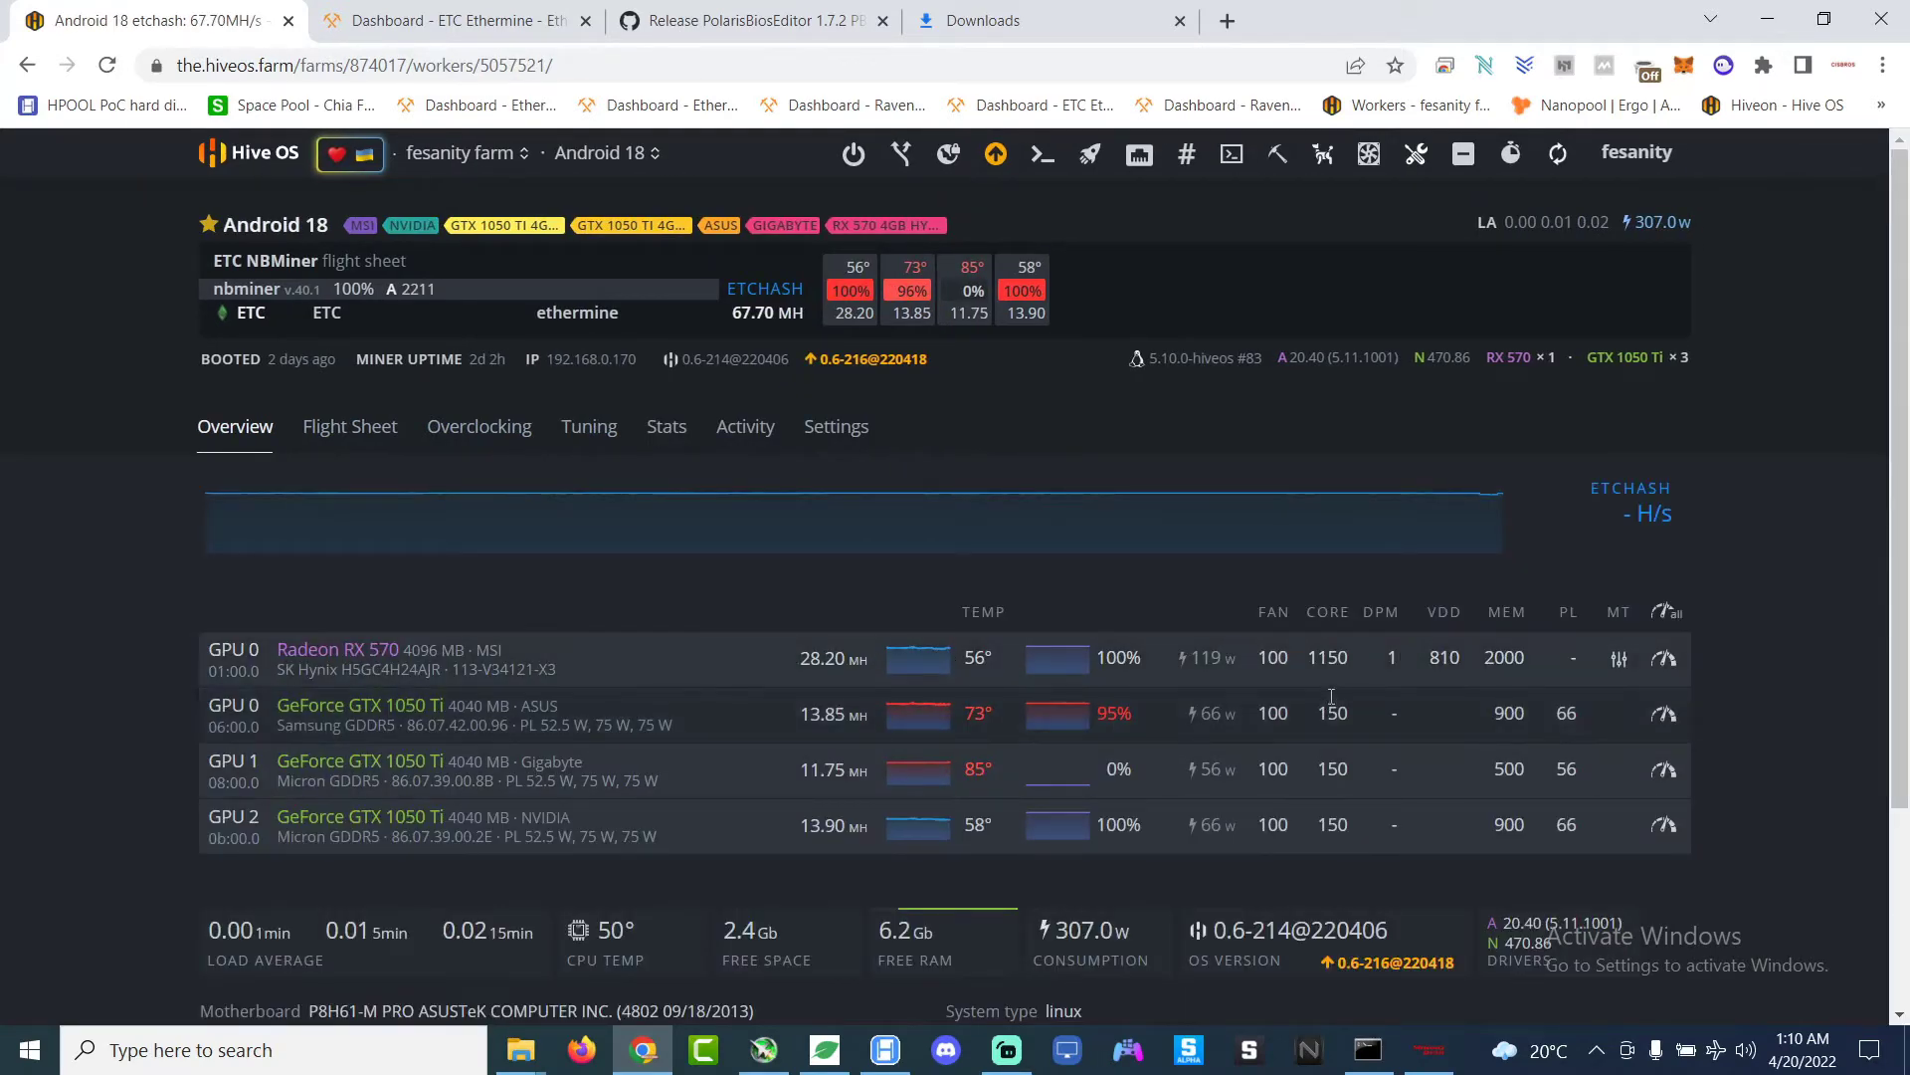
pyautogui.click(1665, 658)
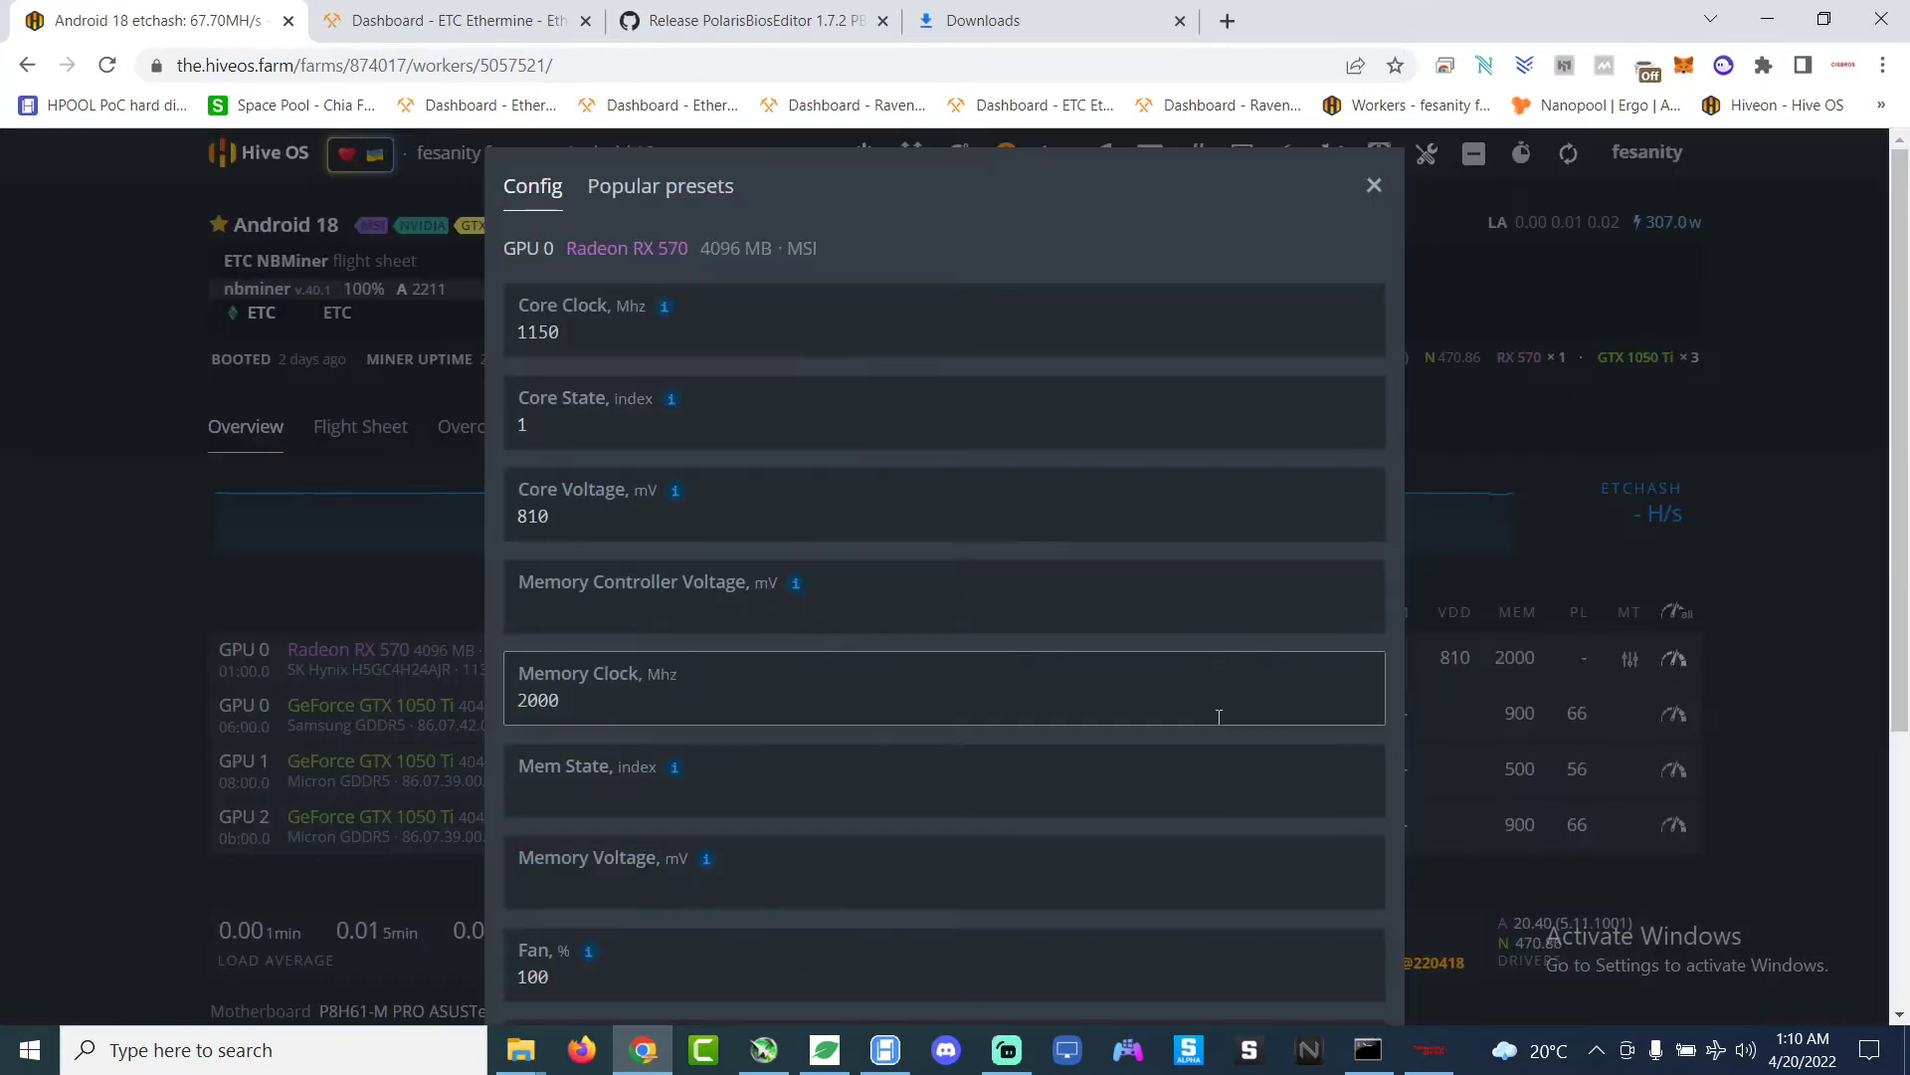
pyautogui.click(1374, 185)
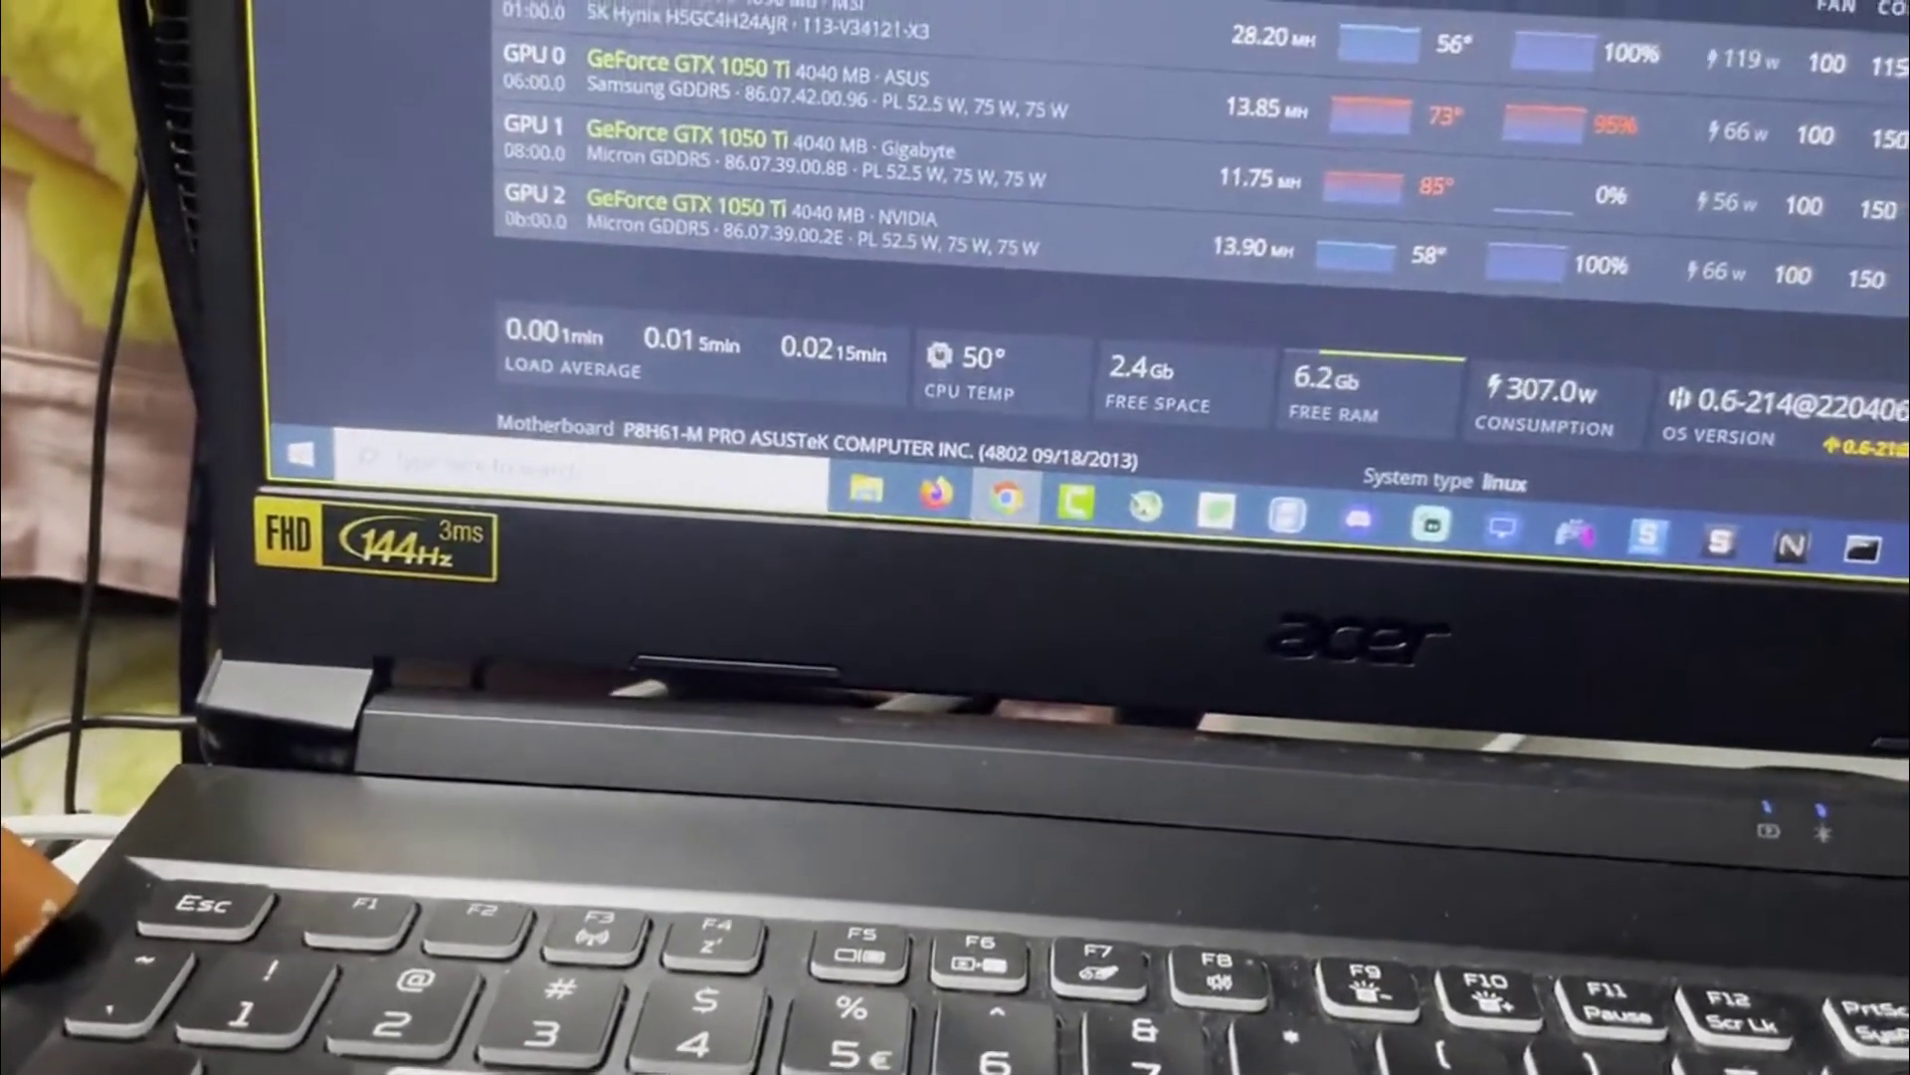
# Step: Show the Ethermine dashboard with 5 active workers at 367.0 MH/s and scroll its charts
pyautogui.click(1003, 442)
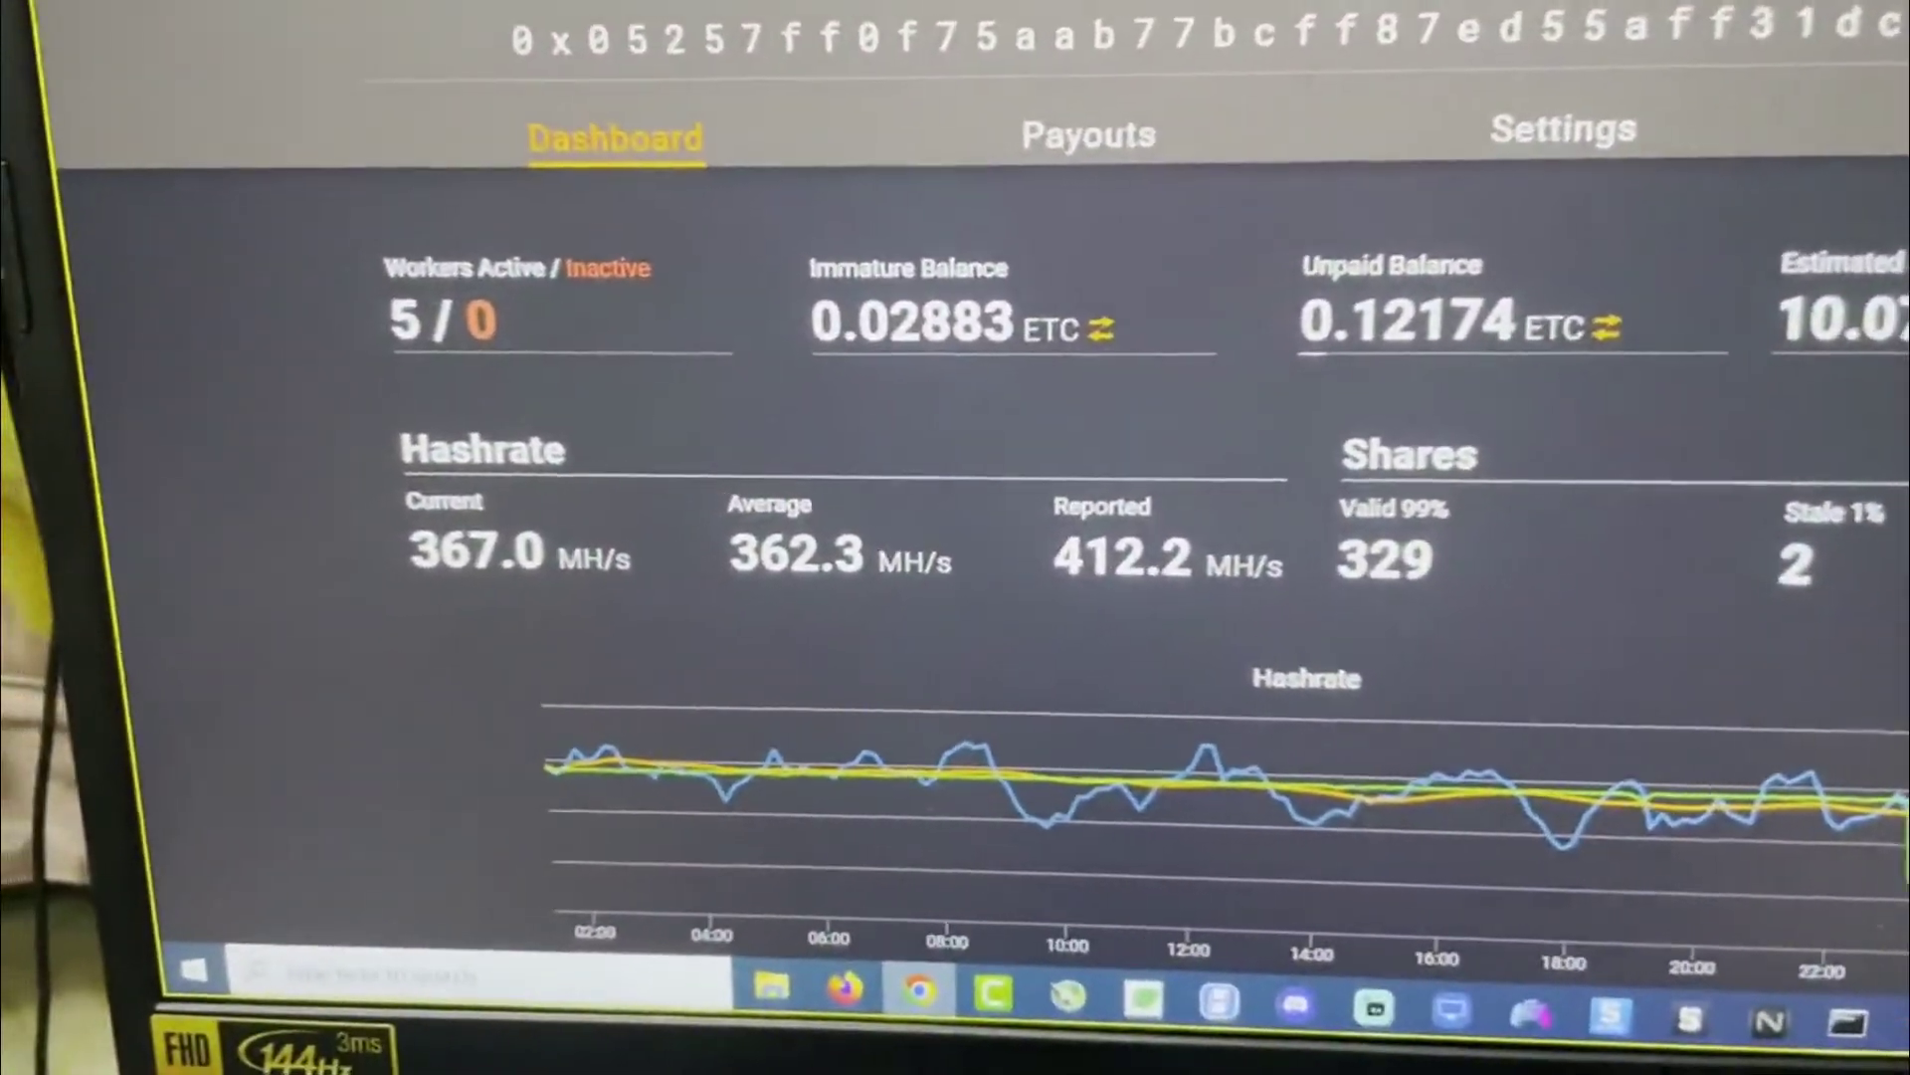
pyautogui.moveTo(1871, 796)
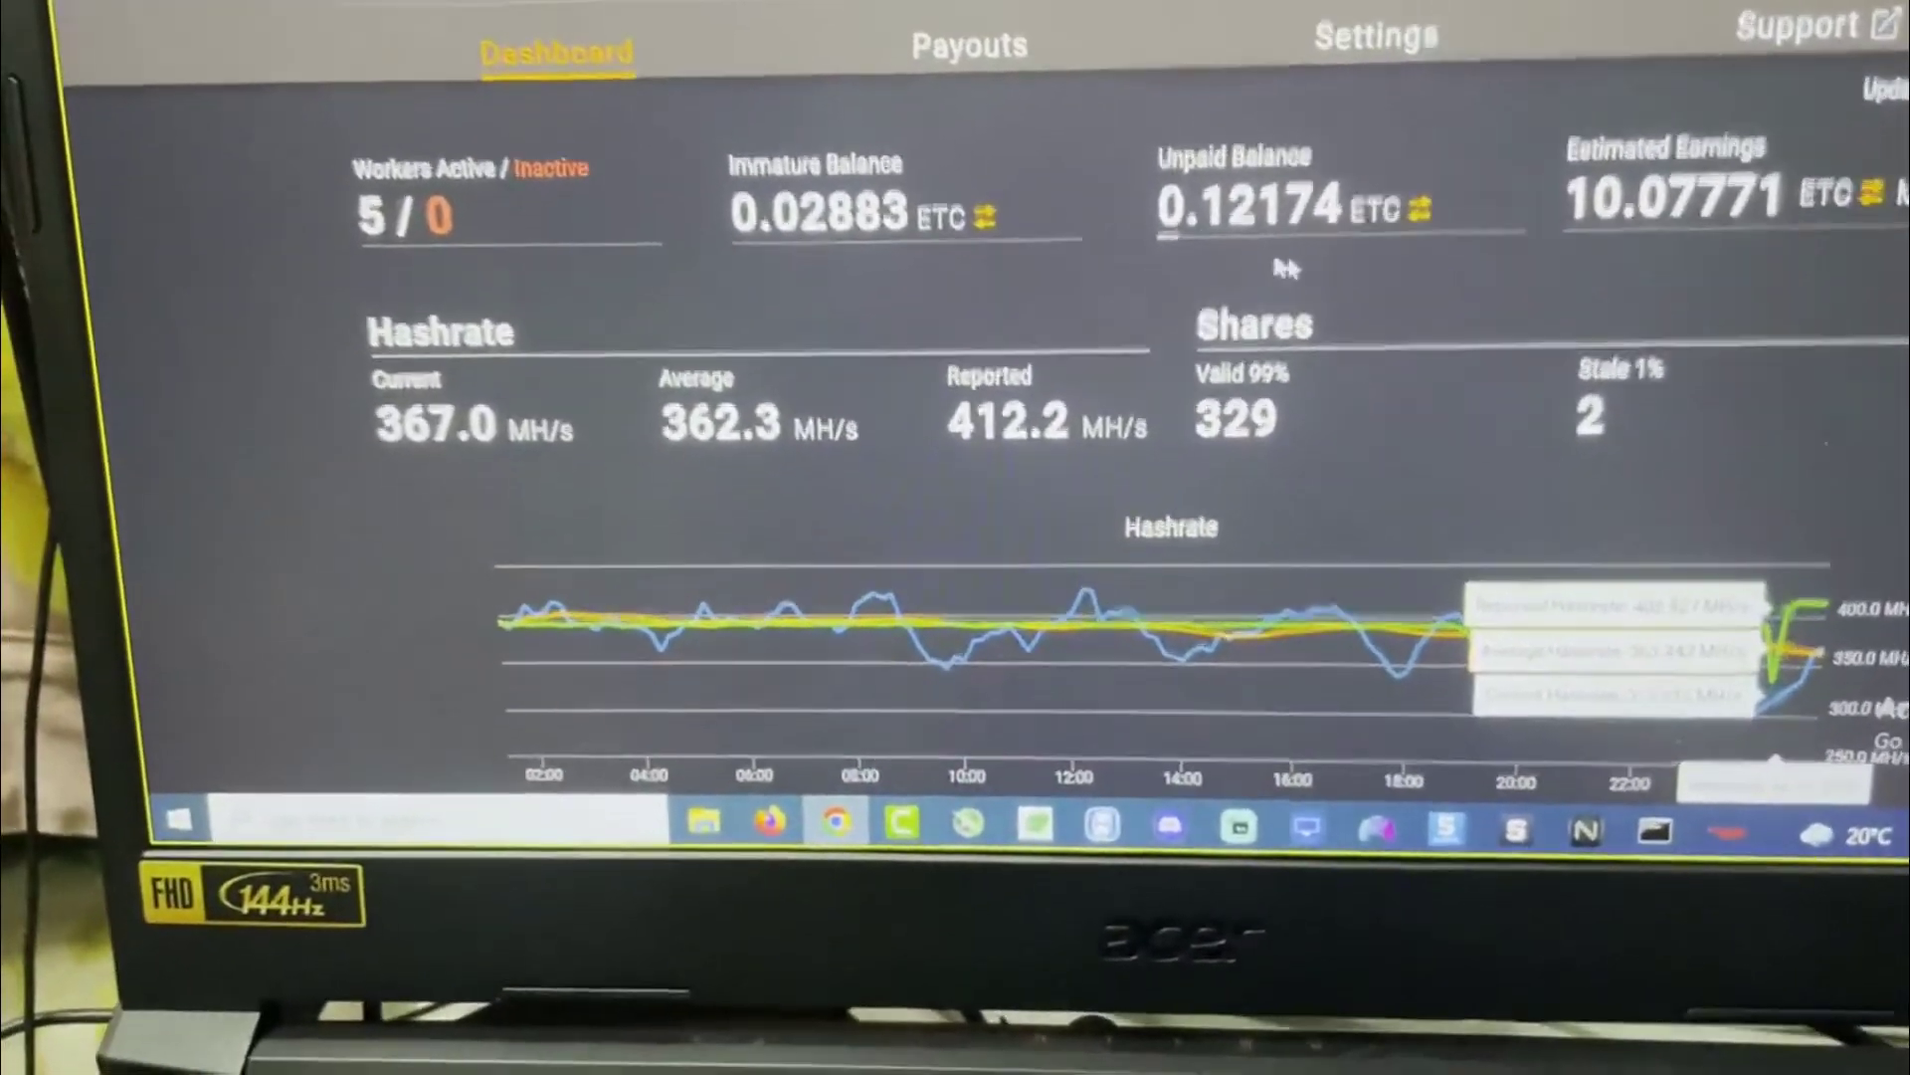
pyautogui.scroll(-5, 816, 239)
pyautogui.scroll(-5, 808, 338)
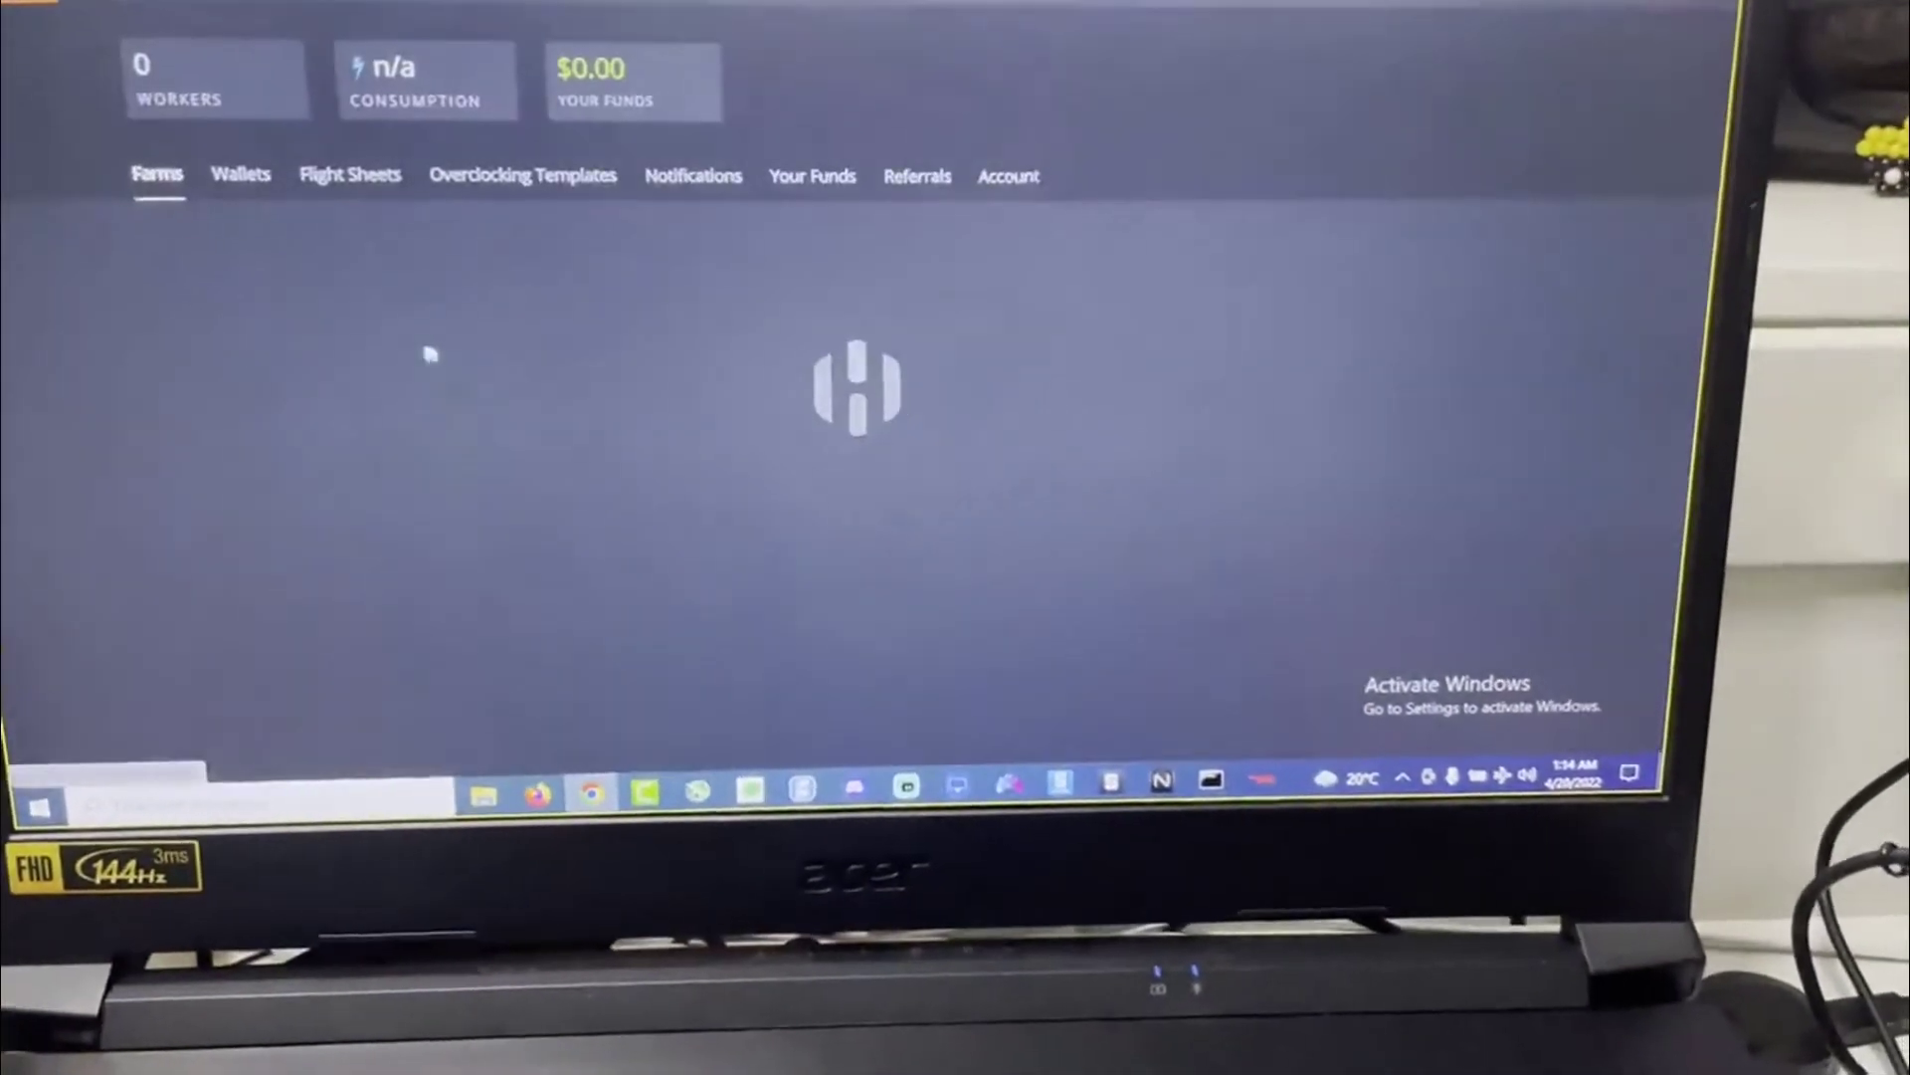
# Step: Open the farm's Workers list and scroll through all 23 rigs
pyautogui.click(410, 408)
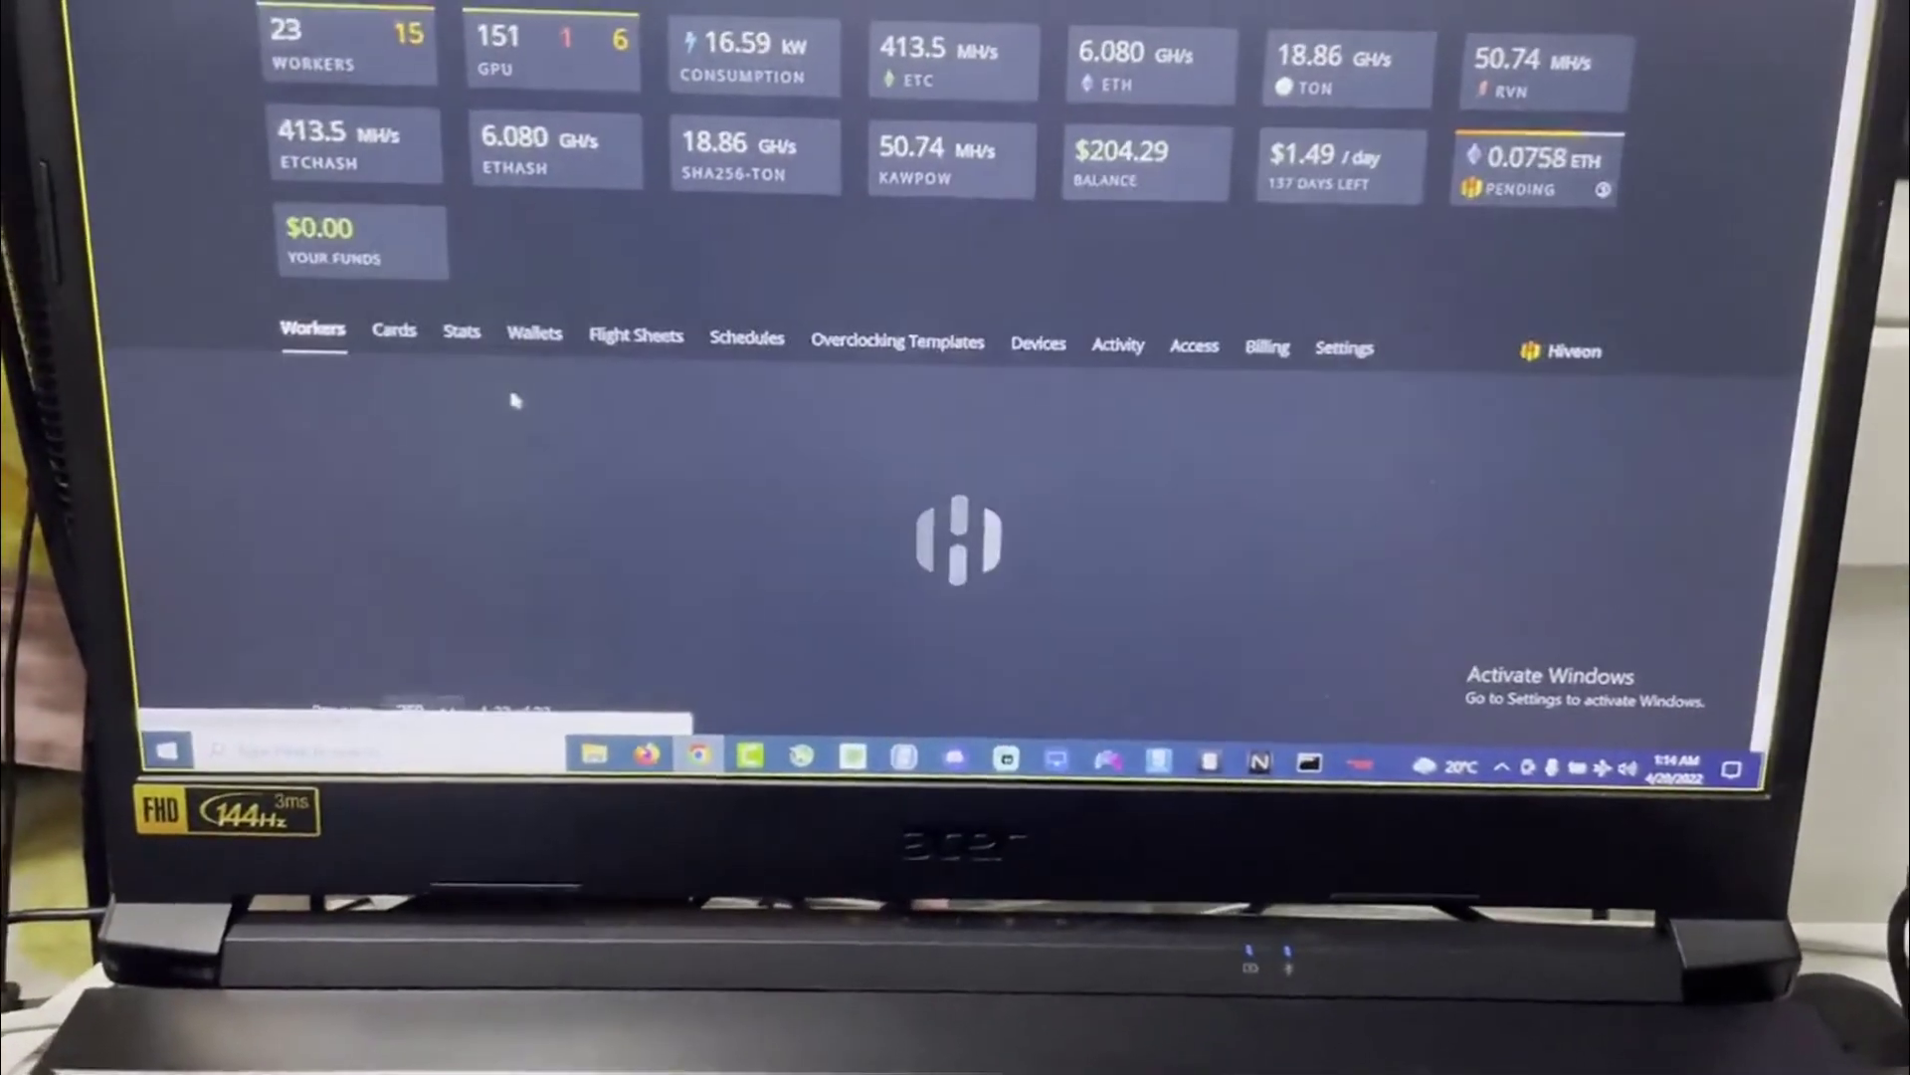
pyautogui.scroll(-5, 555, 446)
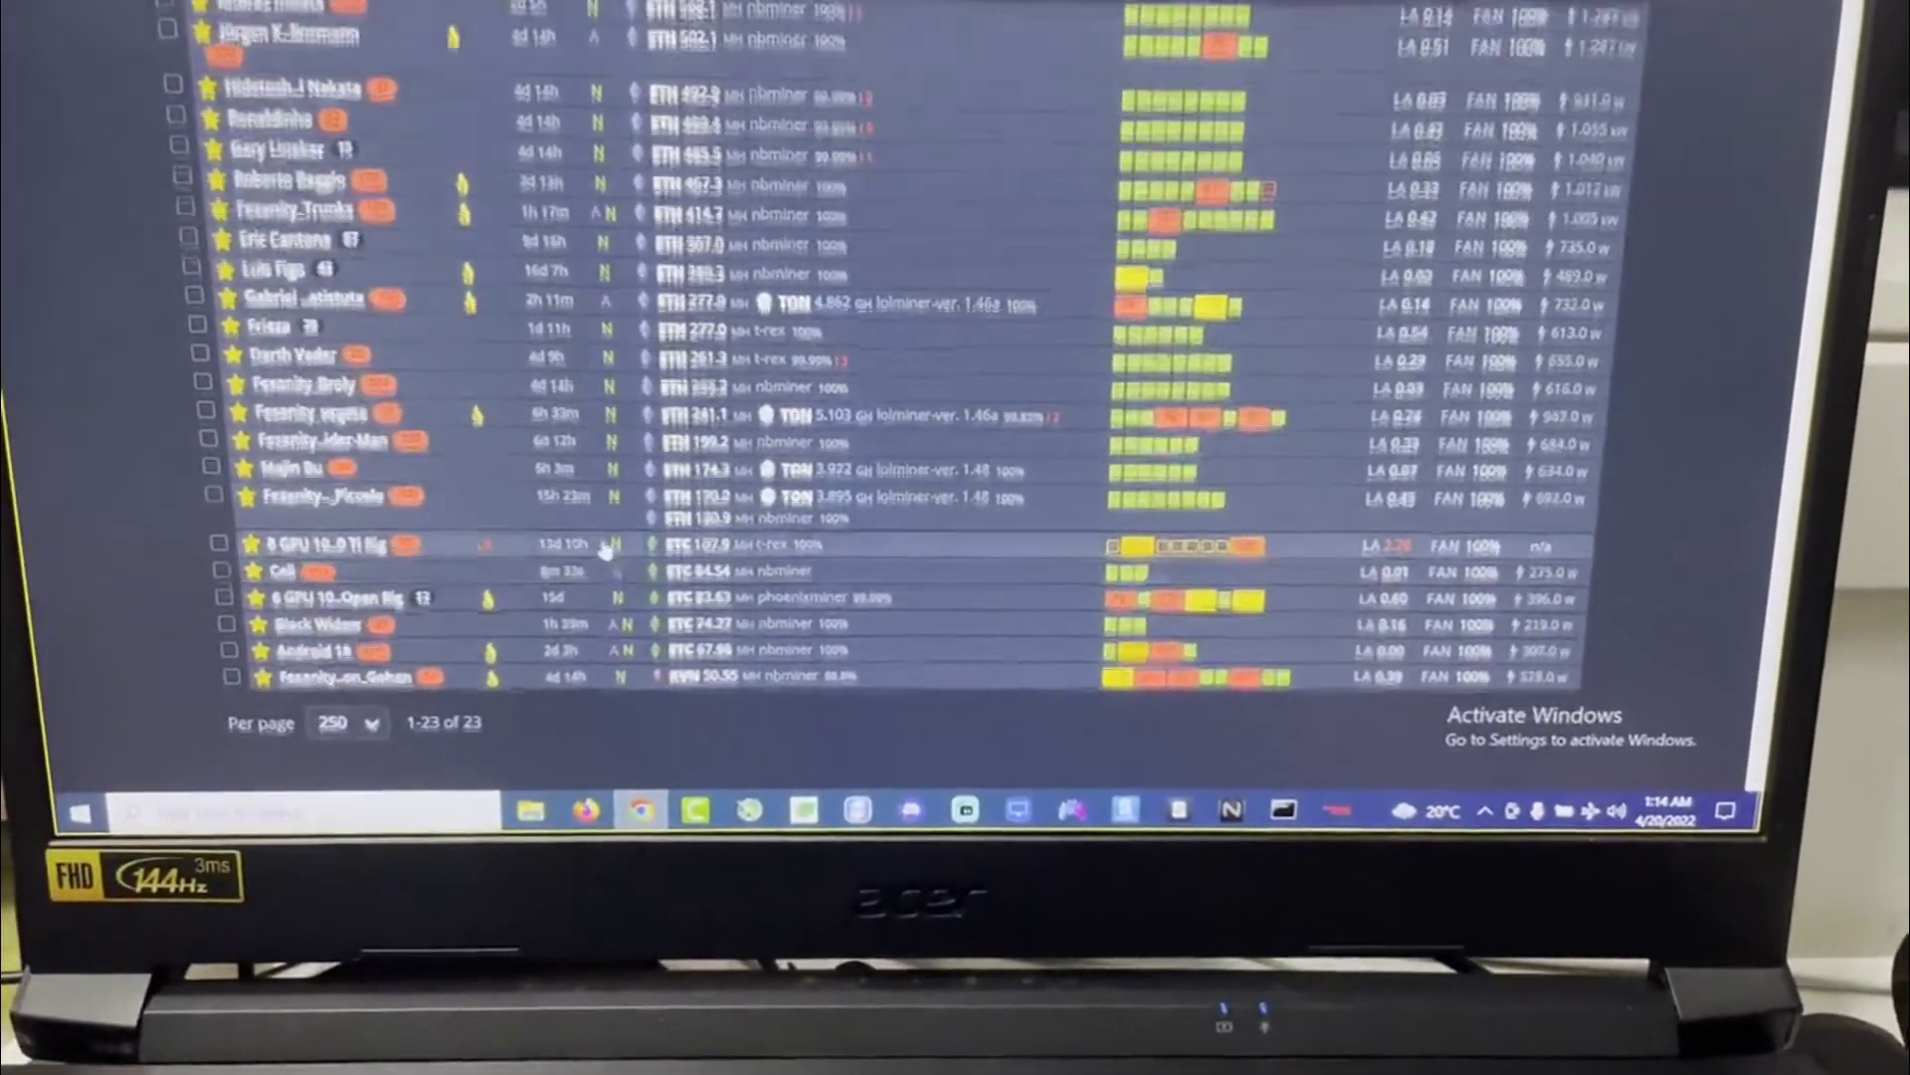
pyautogui.scroll(1, 477, 339)
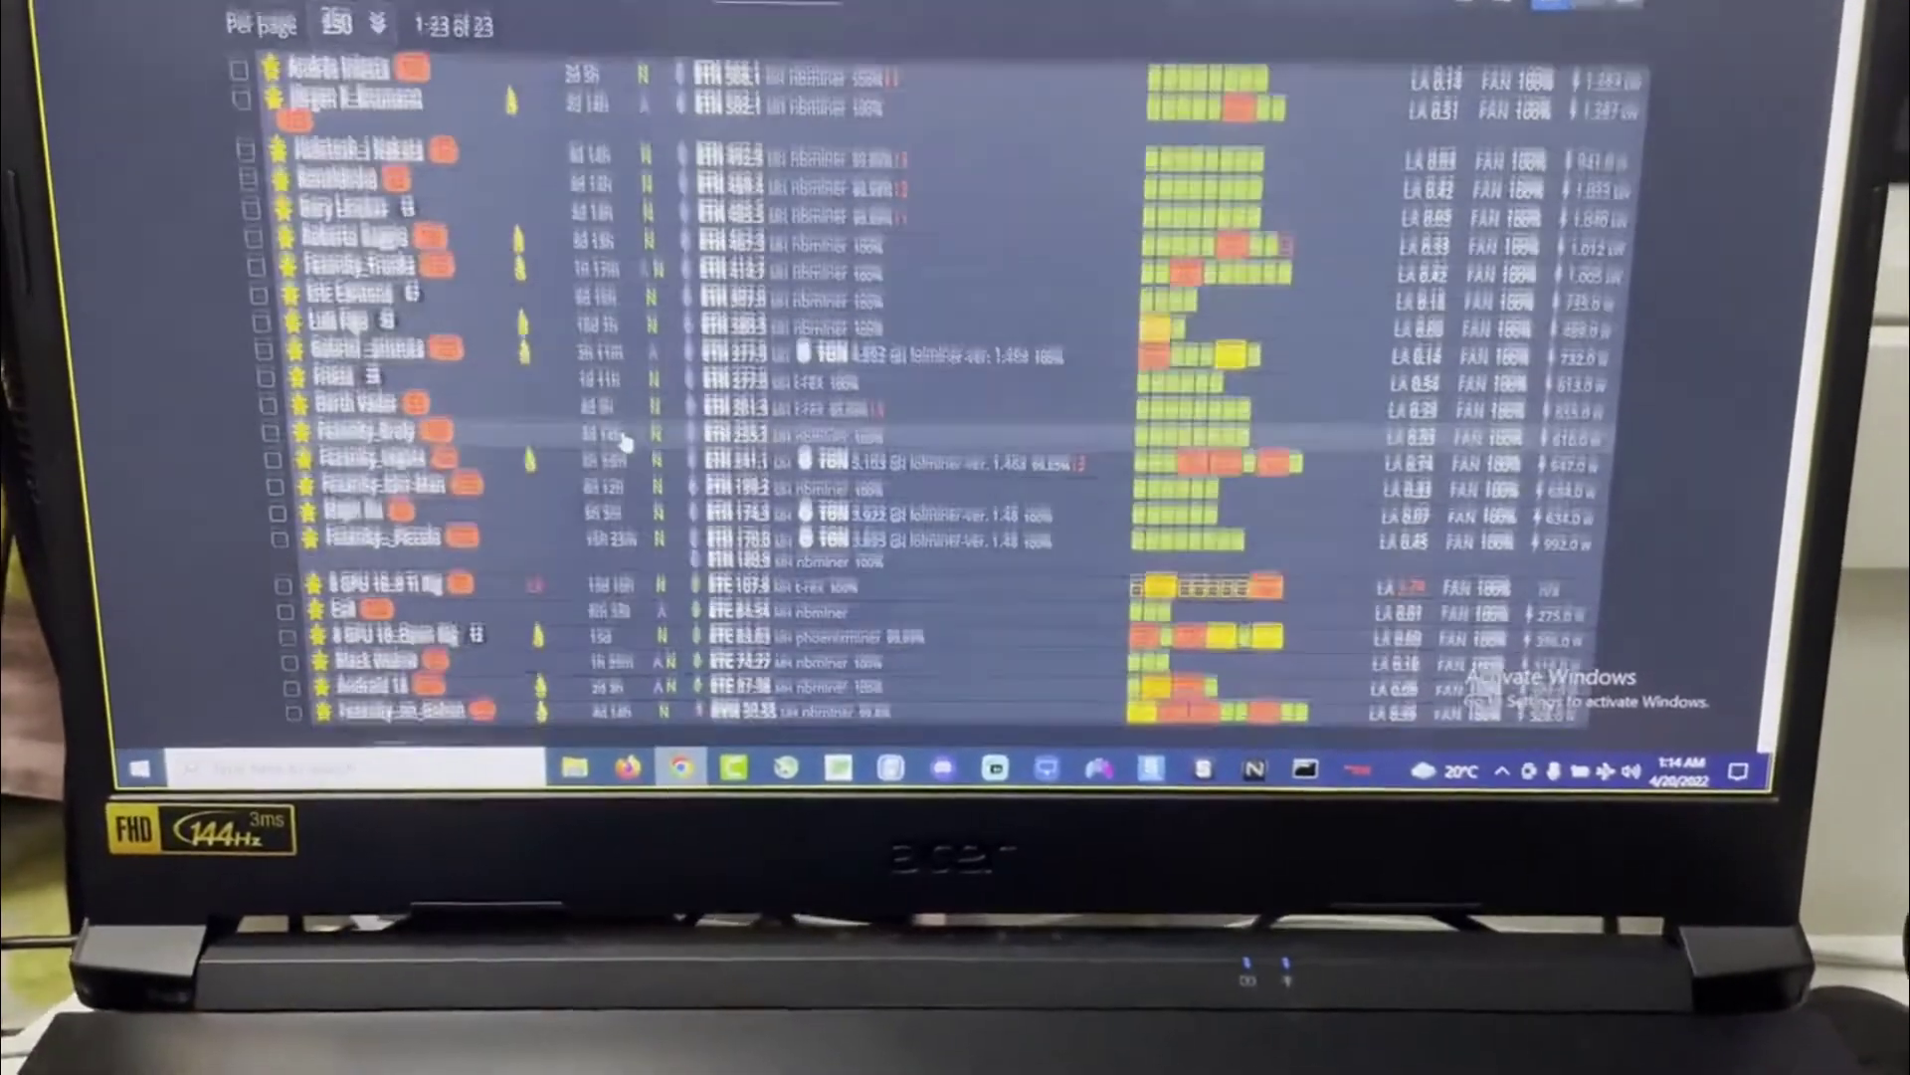
pyautogui.scroll(-2, 627, 542)
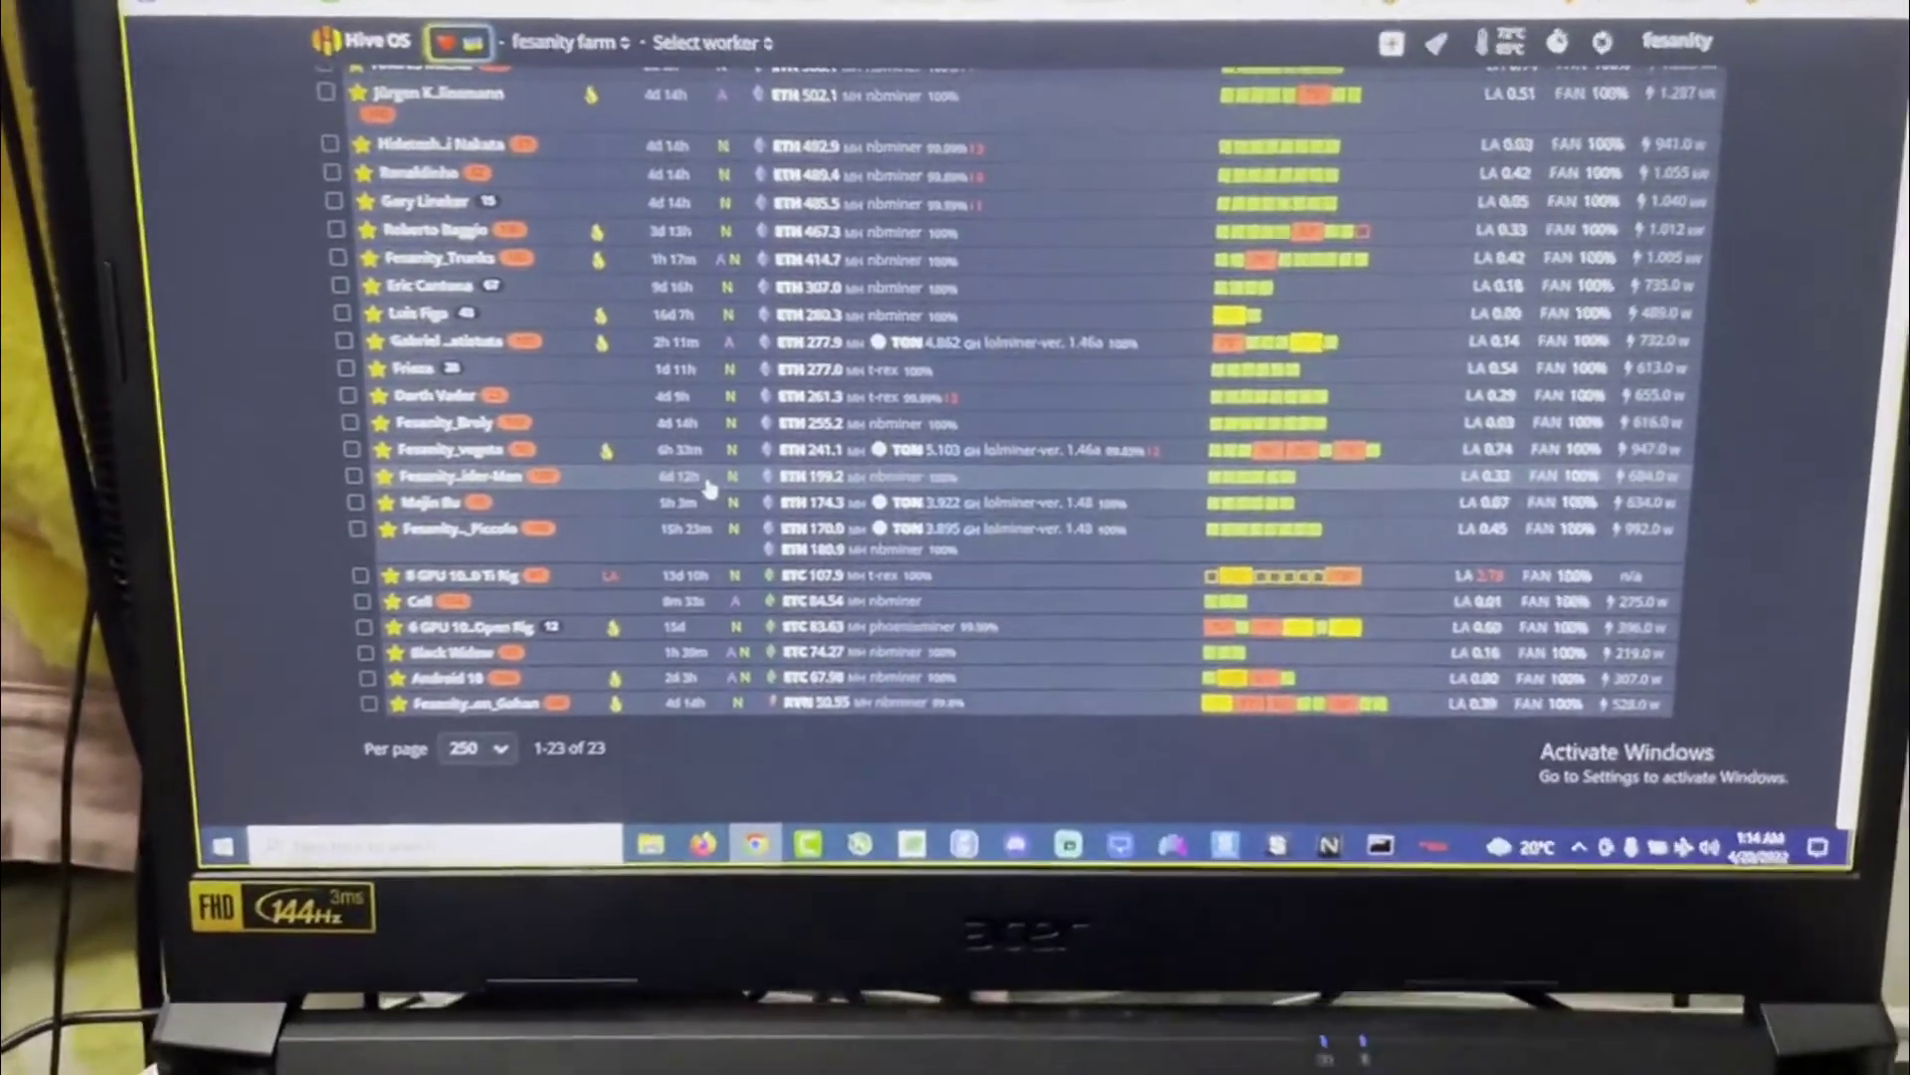